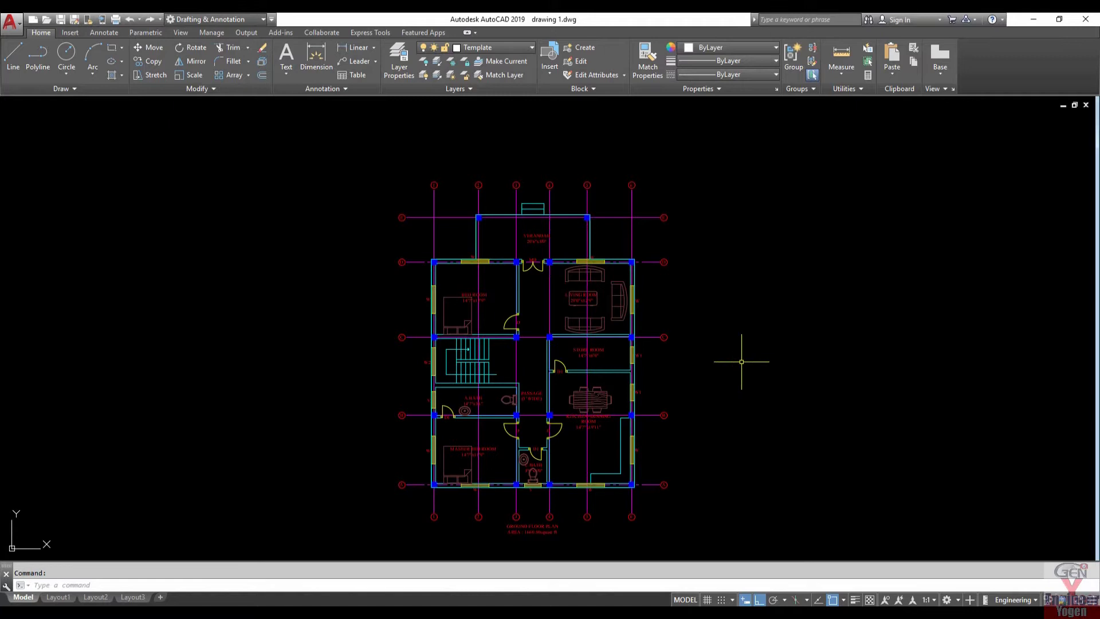
Copy the whole ground floor plan with CO and place the duplicate to its right.
scroll(741, 362, down, 1)
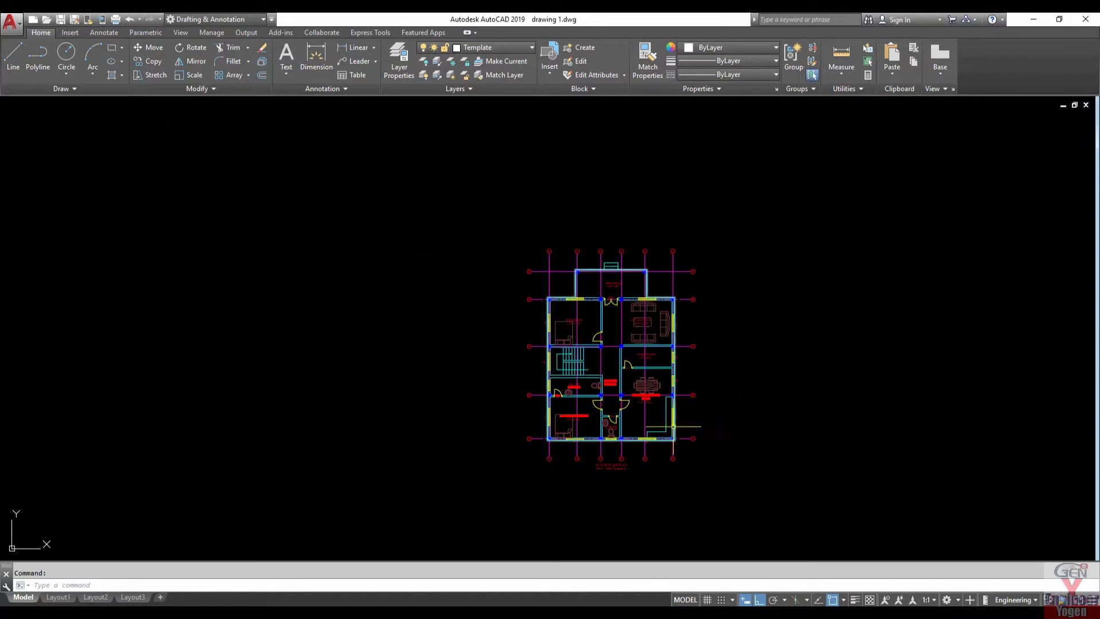
scroll(694, 400, up, 1)
scroll(650, 411, down, 2)
click(445, 216)
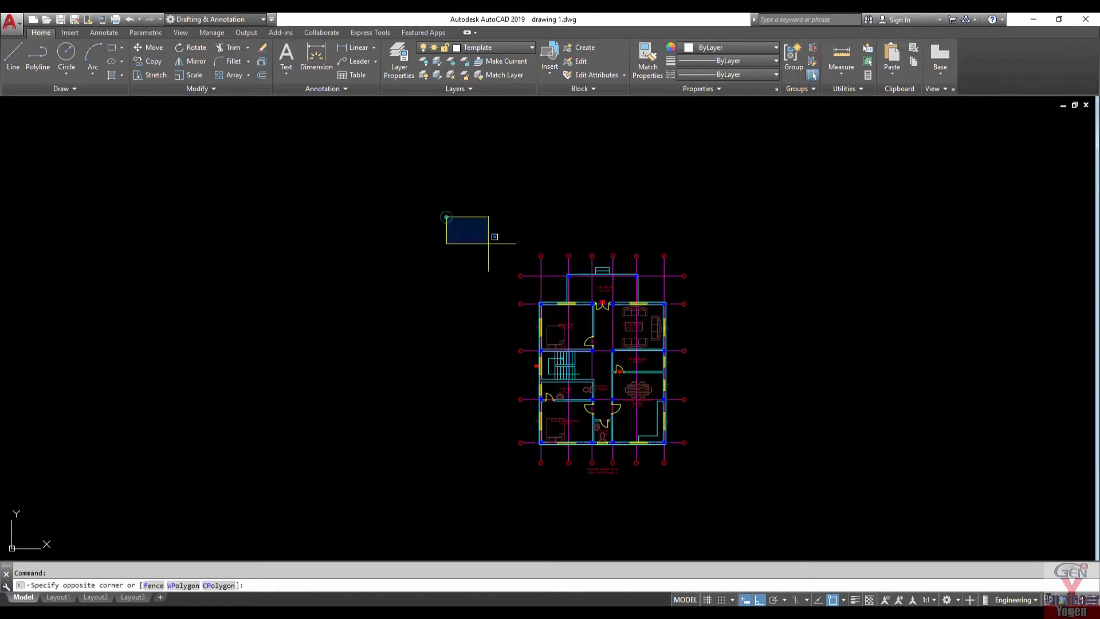
click(727, 493)
text(co)
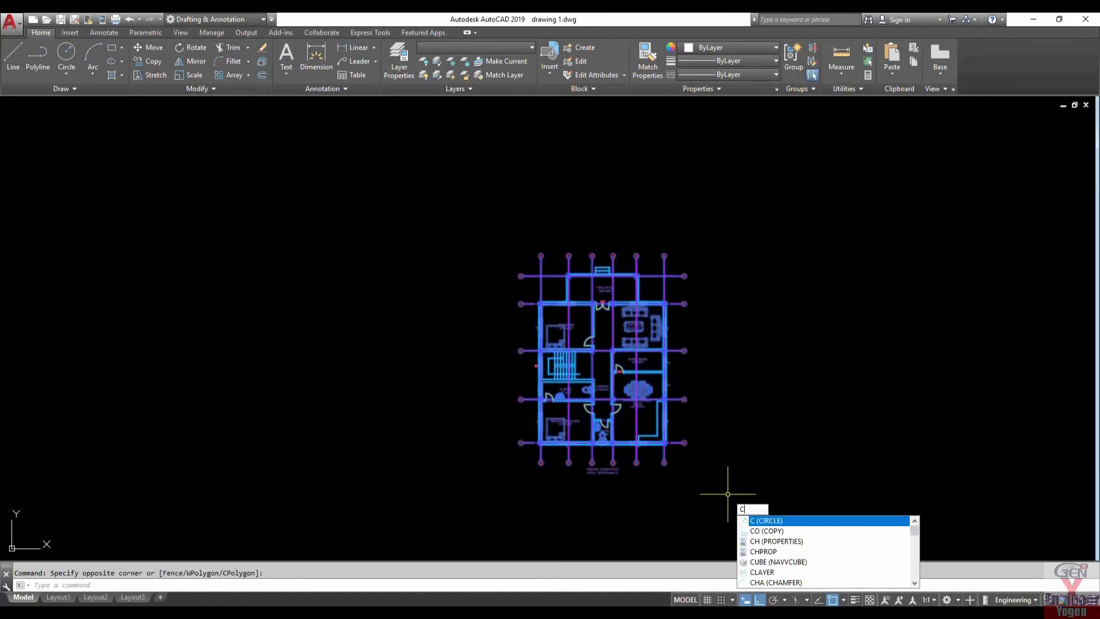
key(Return)
click(700, 475)
scroll(694, 474, up, 3)
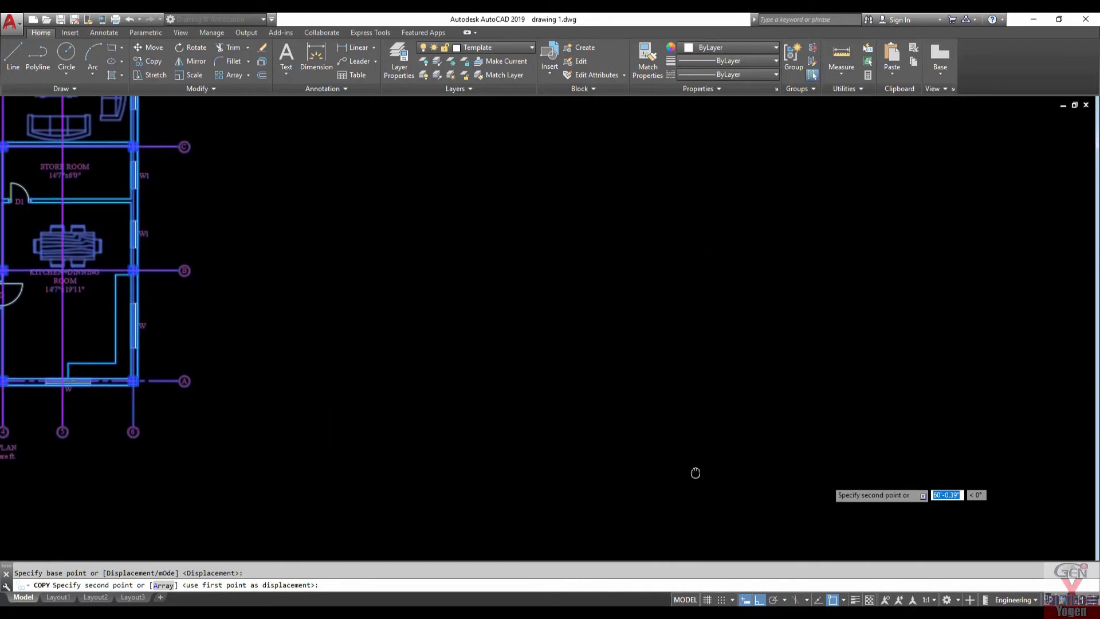
scroll(709, 456, down, 1)
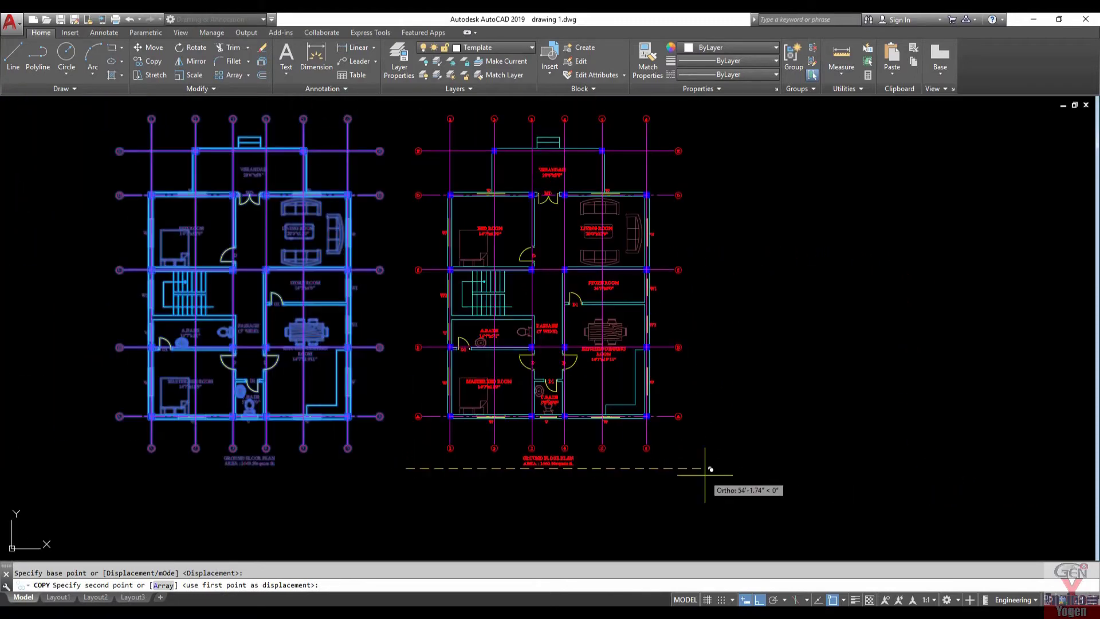
click(755, 448)
key(Escape)
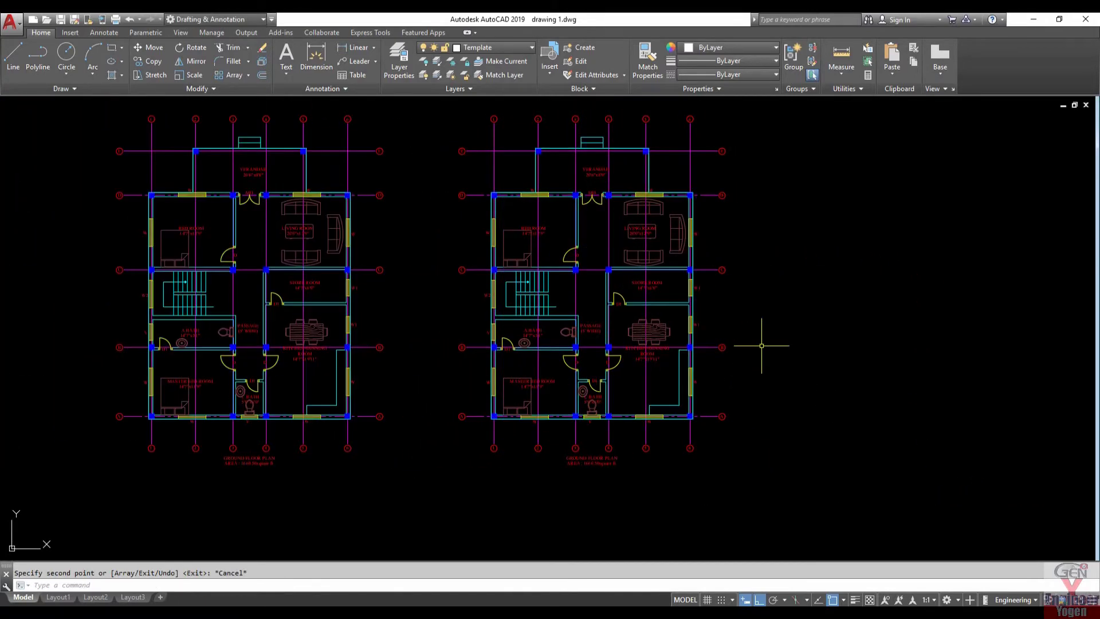
Erase the small rectangle above the verandah in the right-hand copied plan.
scroll(568, 187, up, 1)
scroll(572, 204, up, 2)
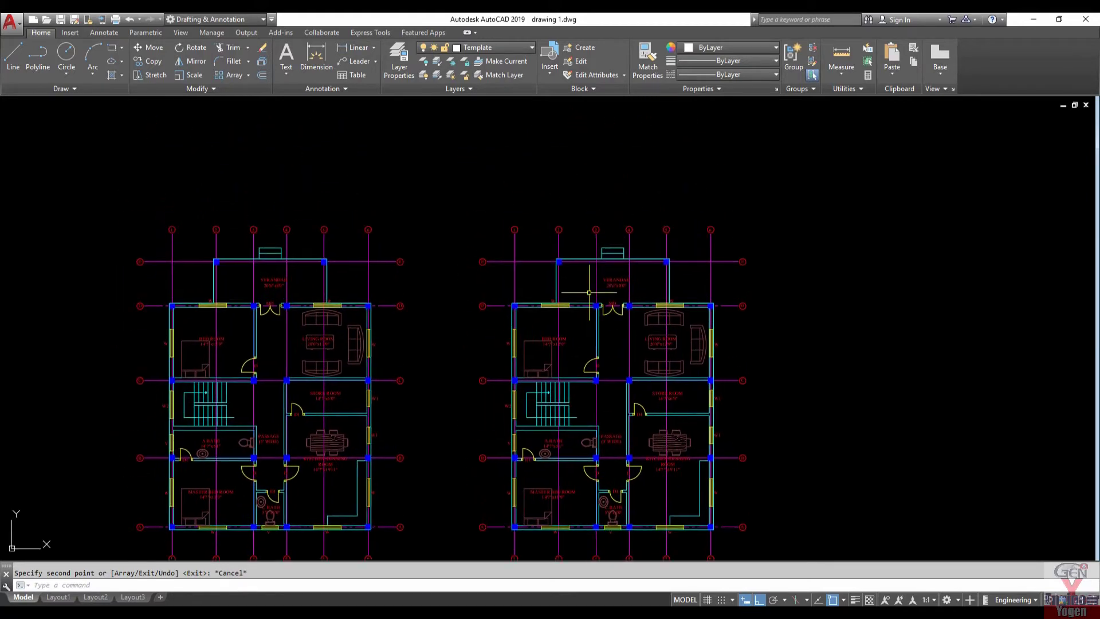
scroll(590, 229, up, 2)
scroll(610, 258, up, 2)
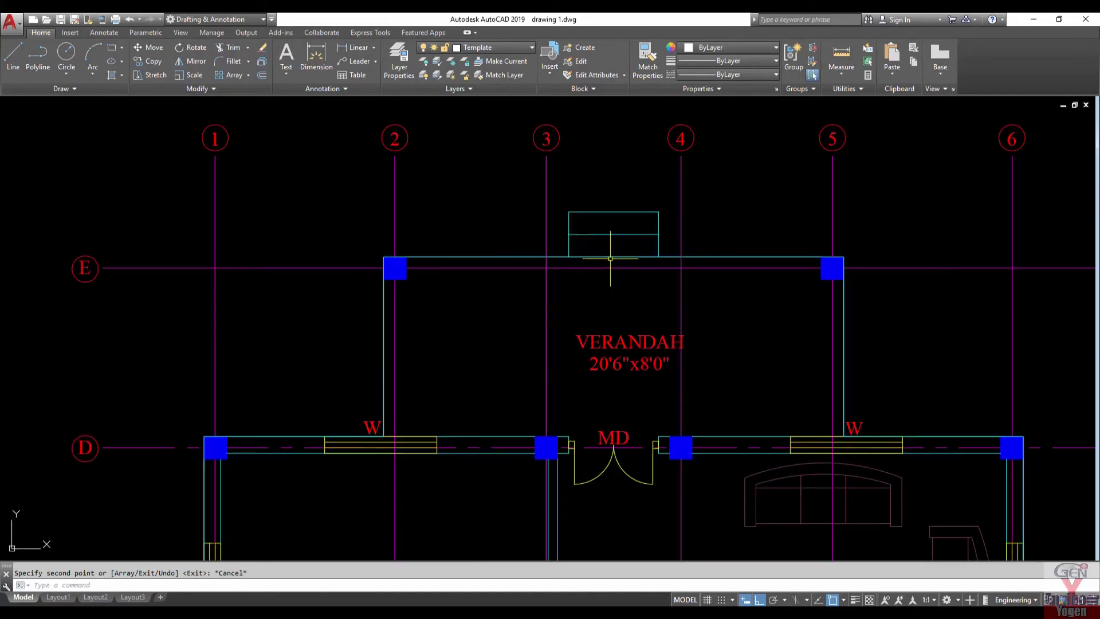
click(563, 185)
click(677, 302)
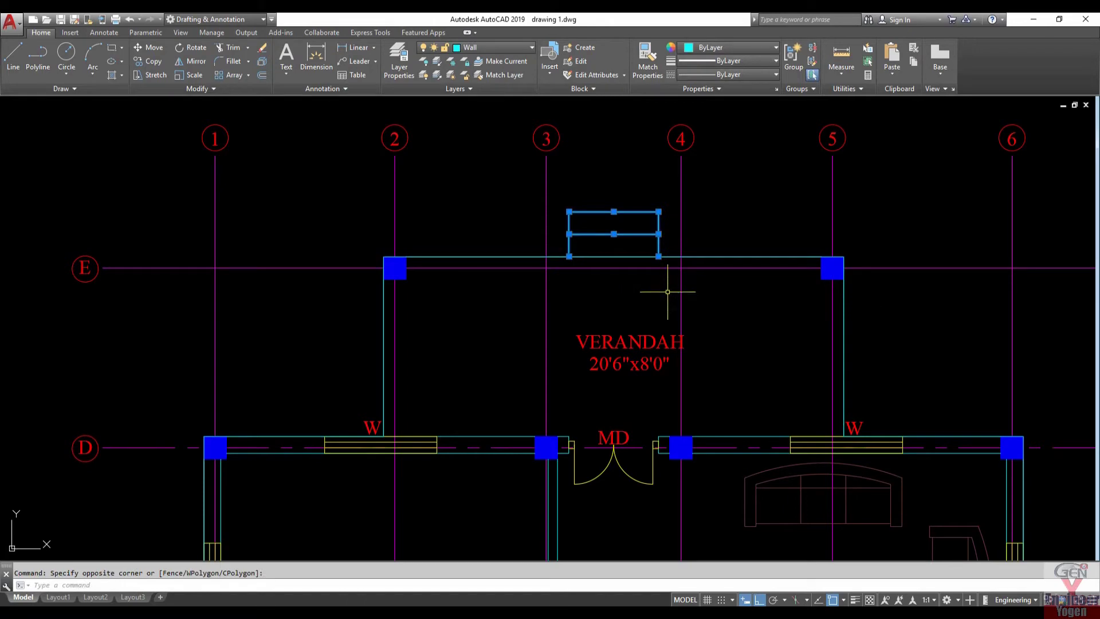
text(e)
key(Return)
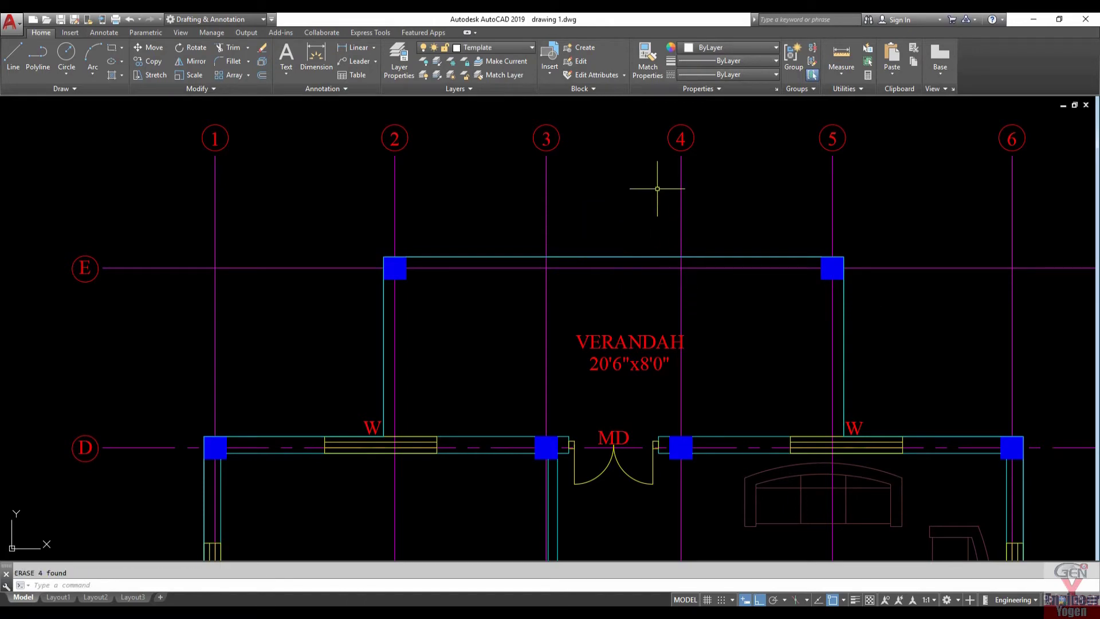
scroll(653, 184, down, 5)
scroll(625, 263, up, 3)
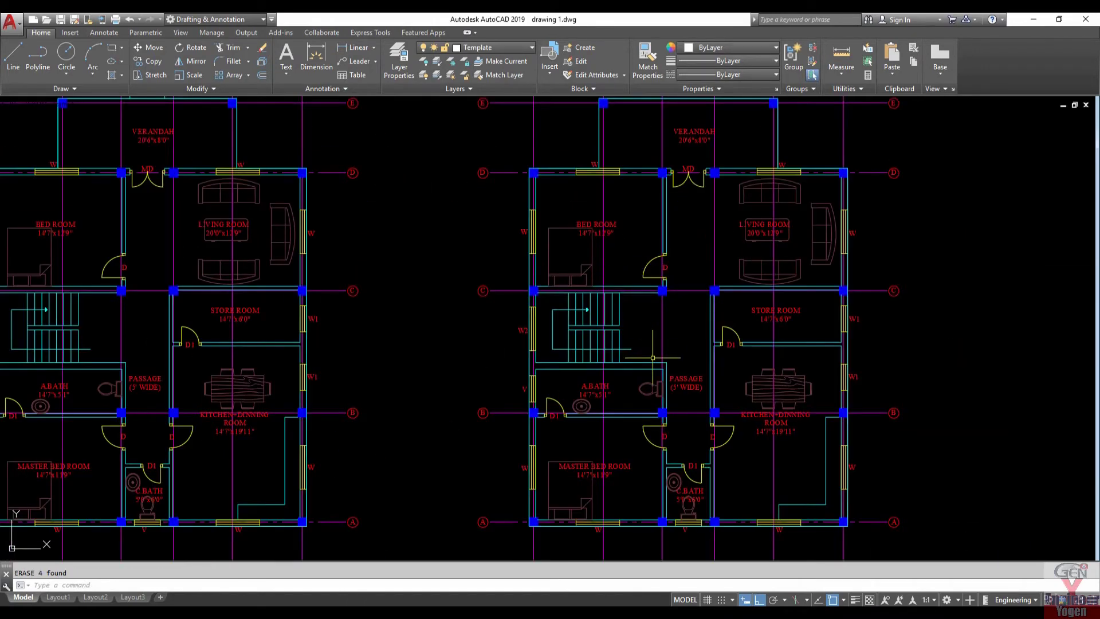
scroll(652, 358, down, 2)
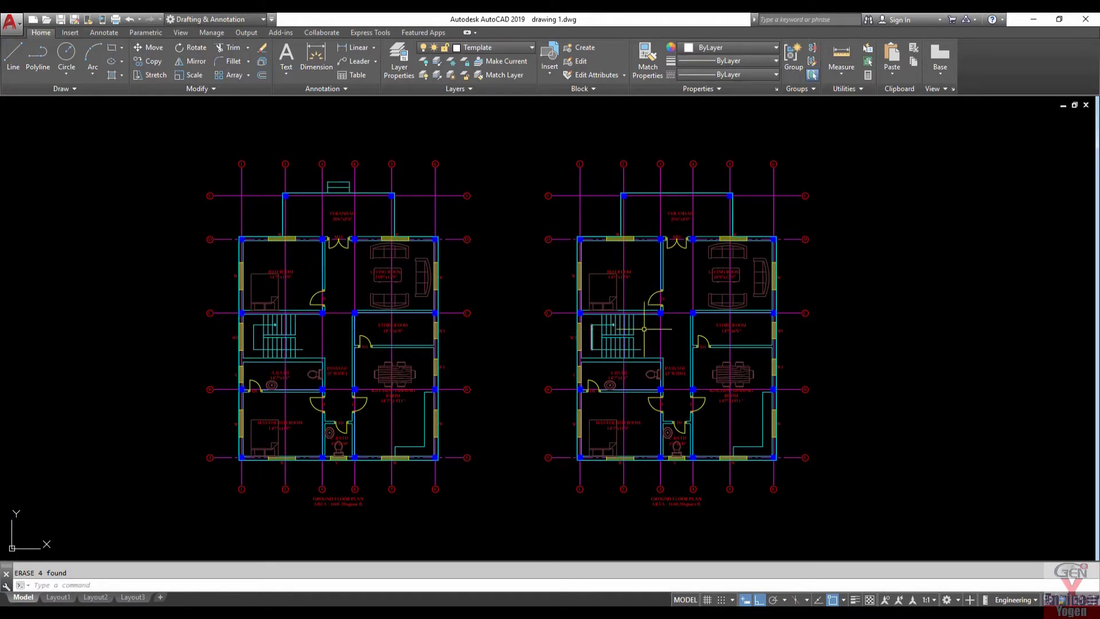
scroll(668, 329, up, 2)
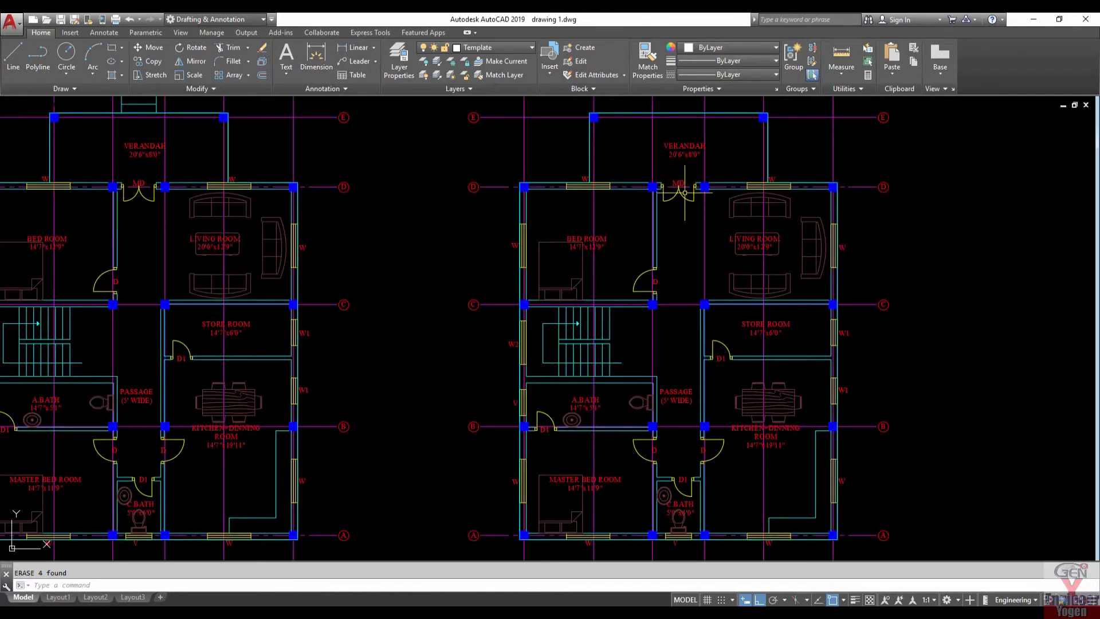
scroll(685, 193, up, 5)
Delete the MD main door from the verandah entrance.
click(663, 405)
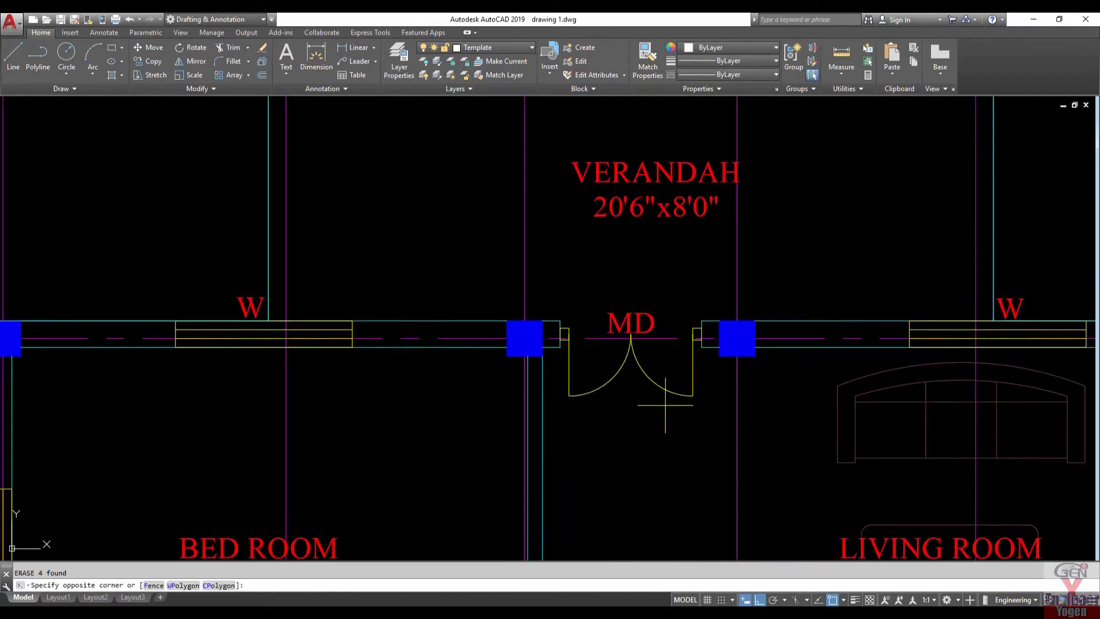
click(652, 380)
key(Delete)
Erase the two wall-end jamb lines at the entrance opening.
scroll(643, 351, down, 1)
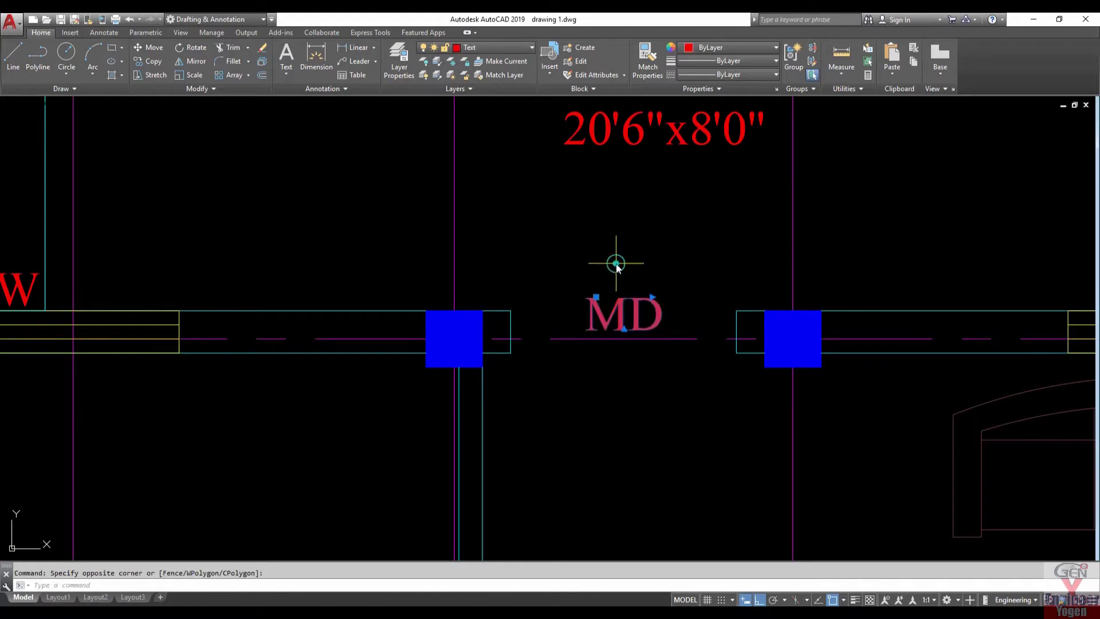
scroll(652, 316, down, 1)
scroll(619, 336, up, 2)
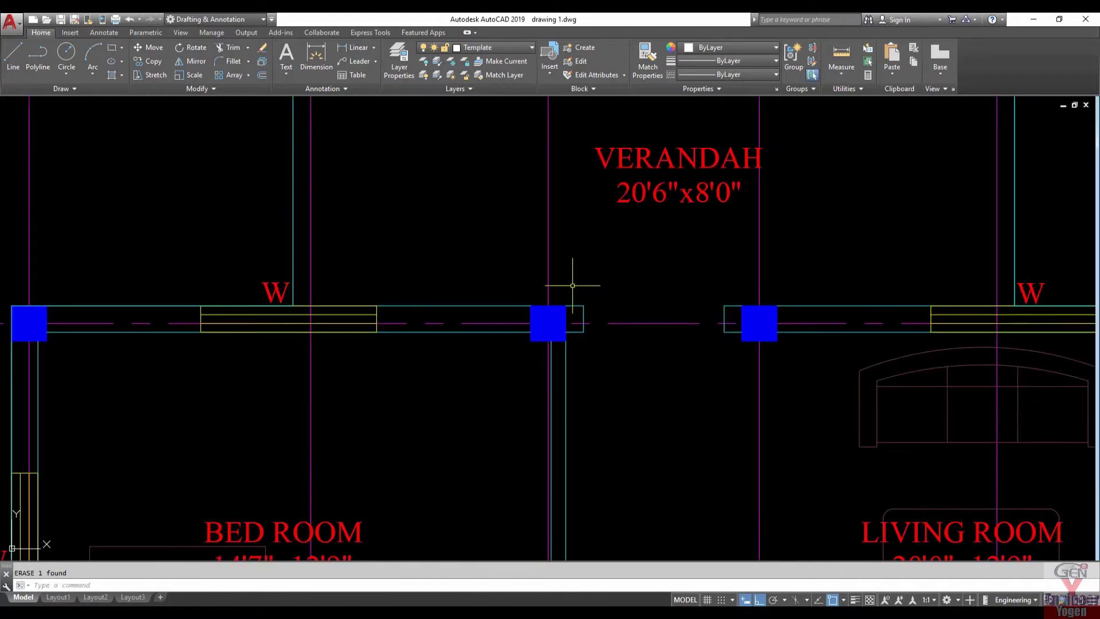
click(572, 285)
click(736, 390)
text(e)
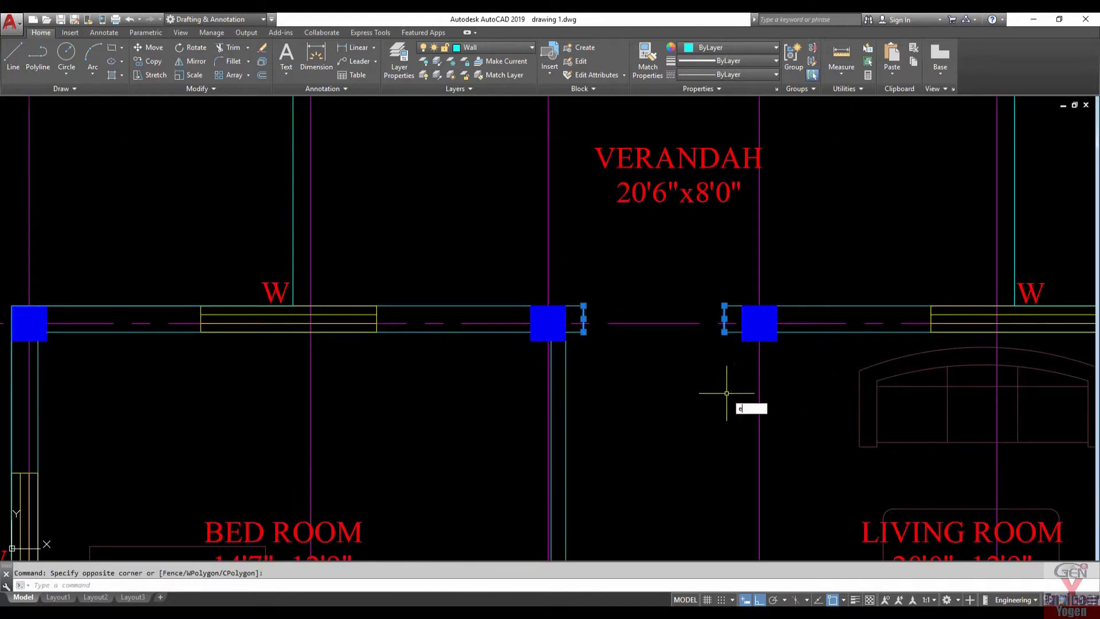
key(Return)
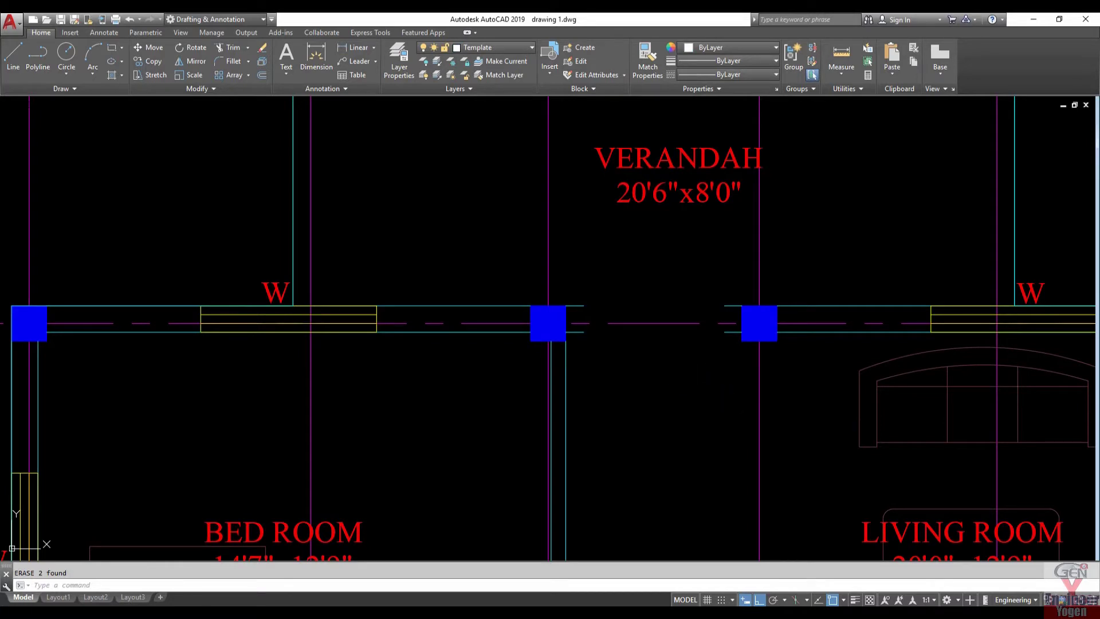
Hide the Center layer's grid lines.
click(658, 323)
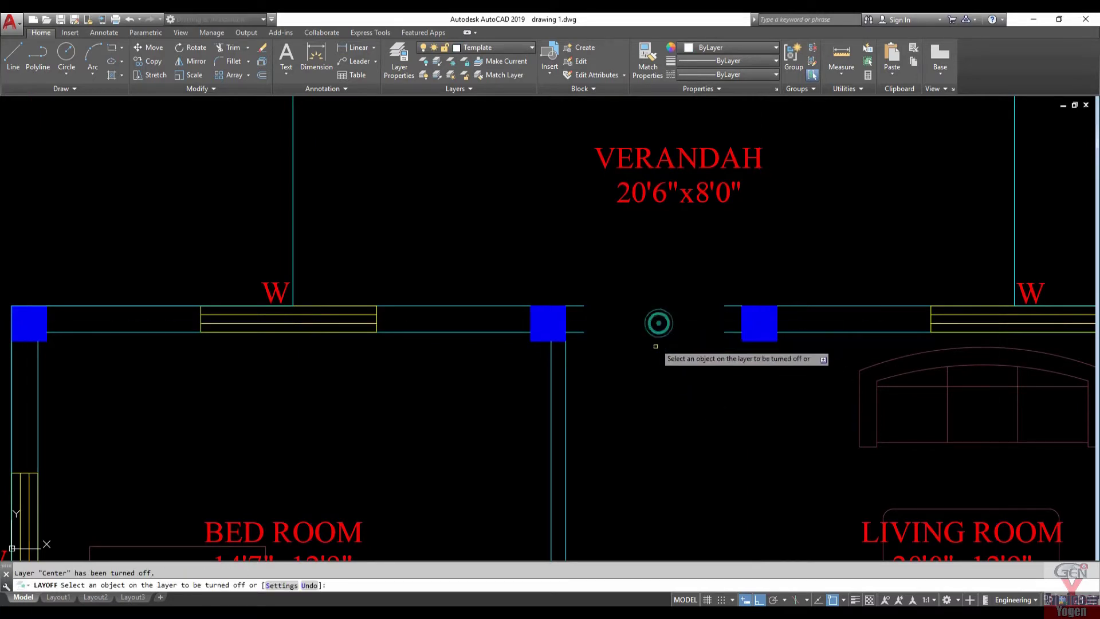
key(Escape)
scroll(658, 386, down, 4)
scroll(659, 394, up, 2)
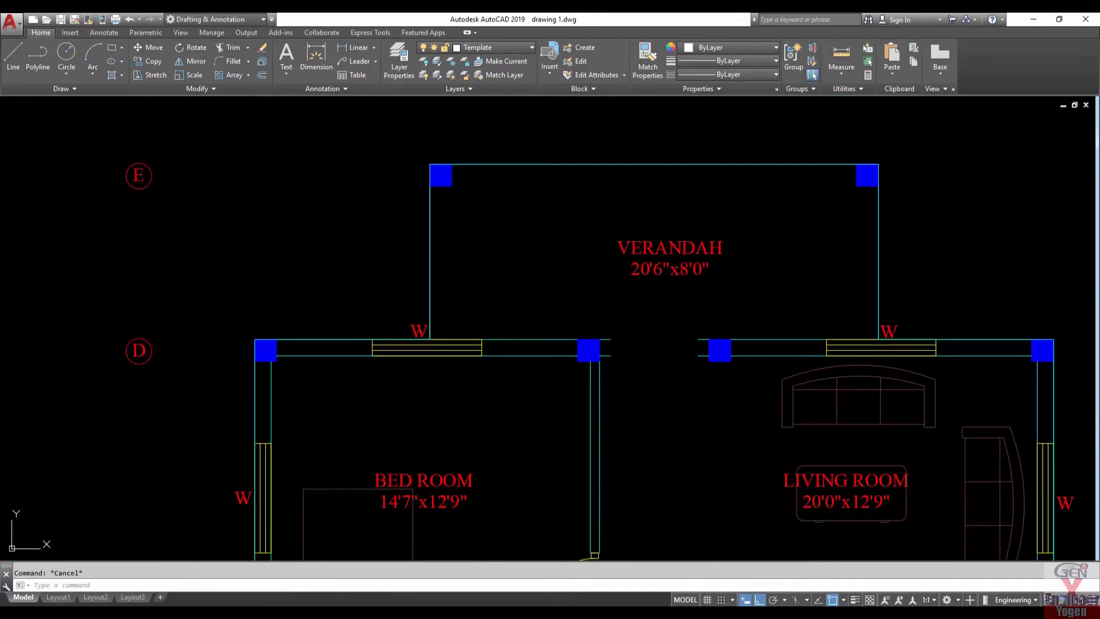
Join the broken upper and lower wall lines across the old entrance gap.
text(j)
key(Return)
click(608, 339)
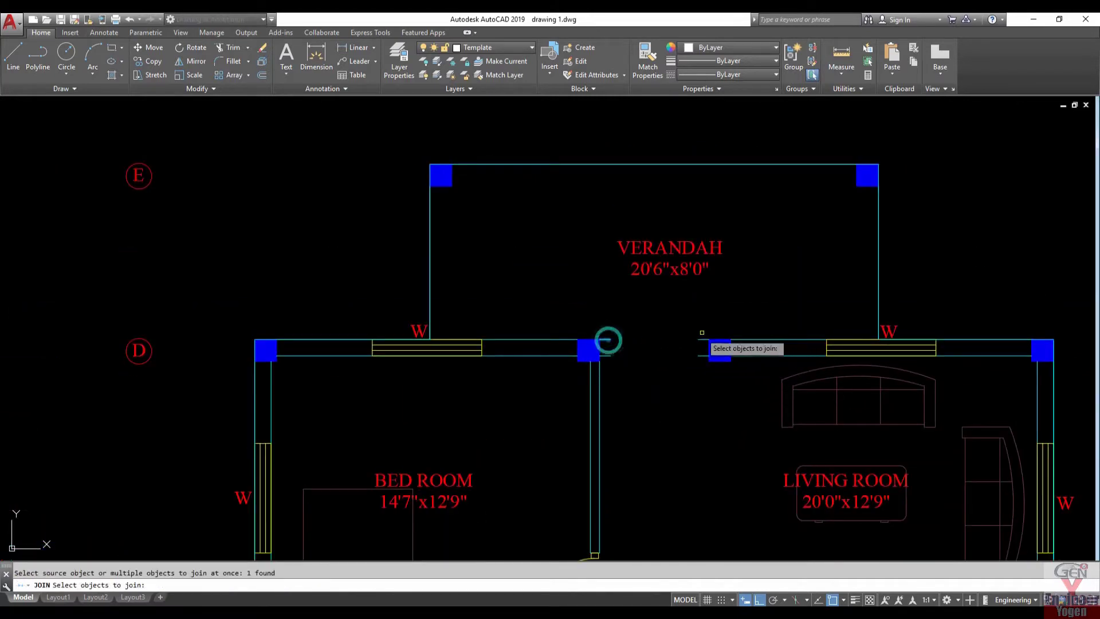
key(Return)
key(Return)
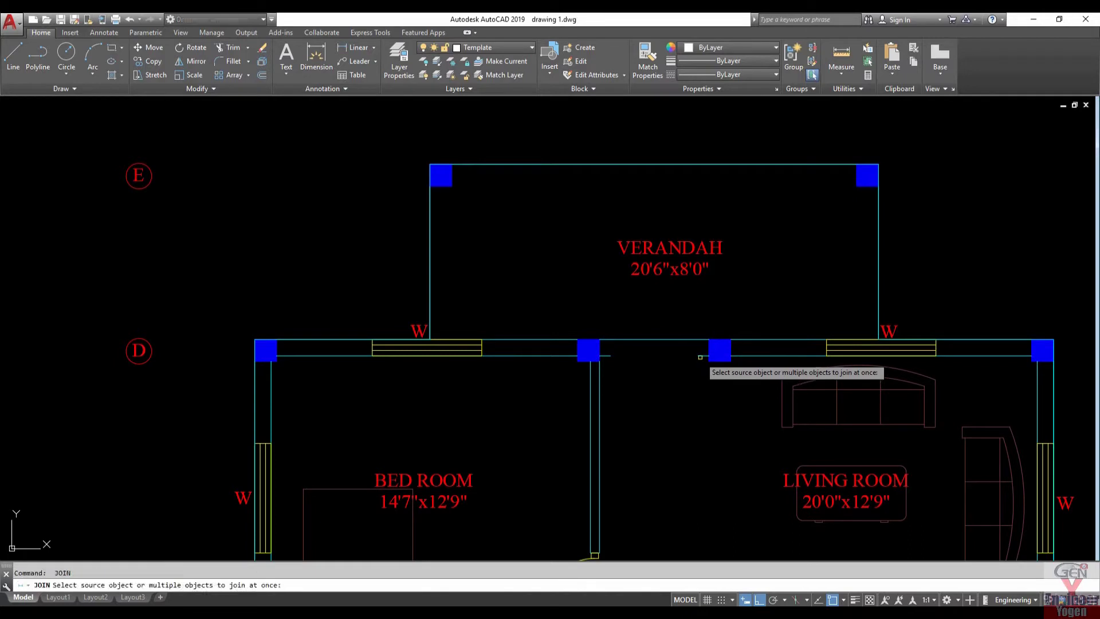
click(700, 354)
click(609, 355)
Draw a closing line from the column's wall corner down to the lower wall.
key(Return)
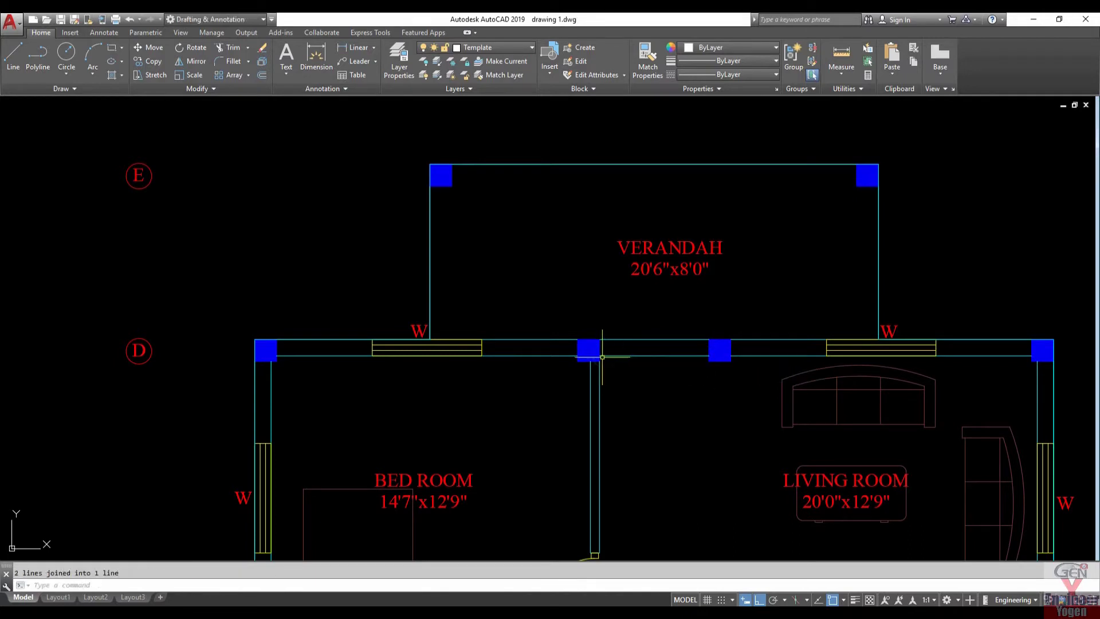
text(l)
key(Return)
scroll(601, 357, up, 4)
click(593, 313)
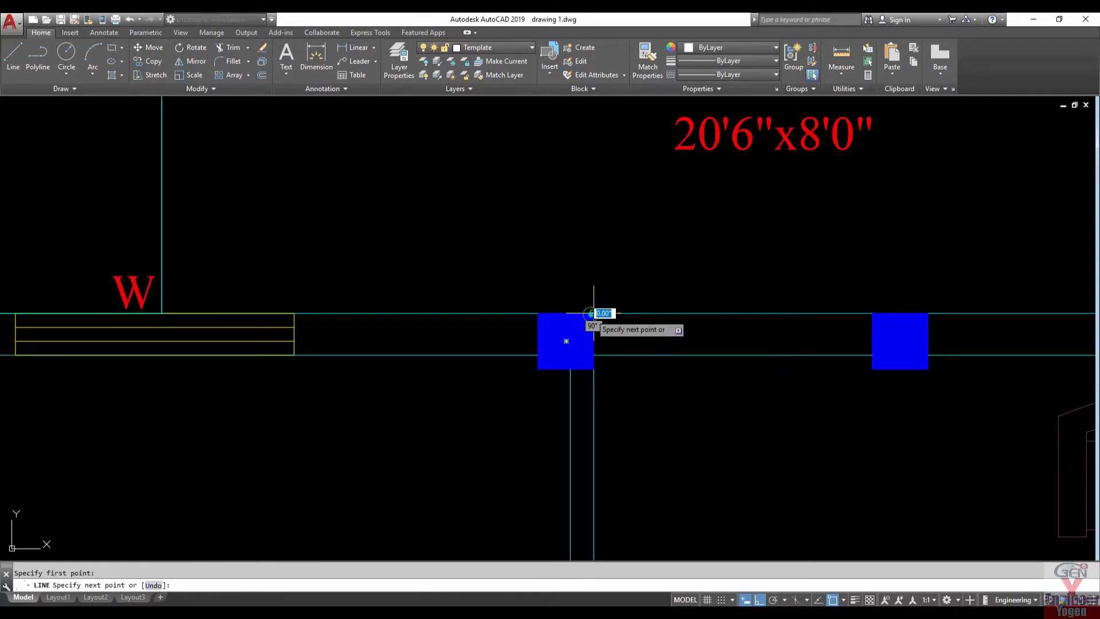
click(594, 355)
key(Return)
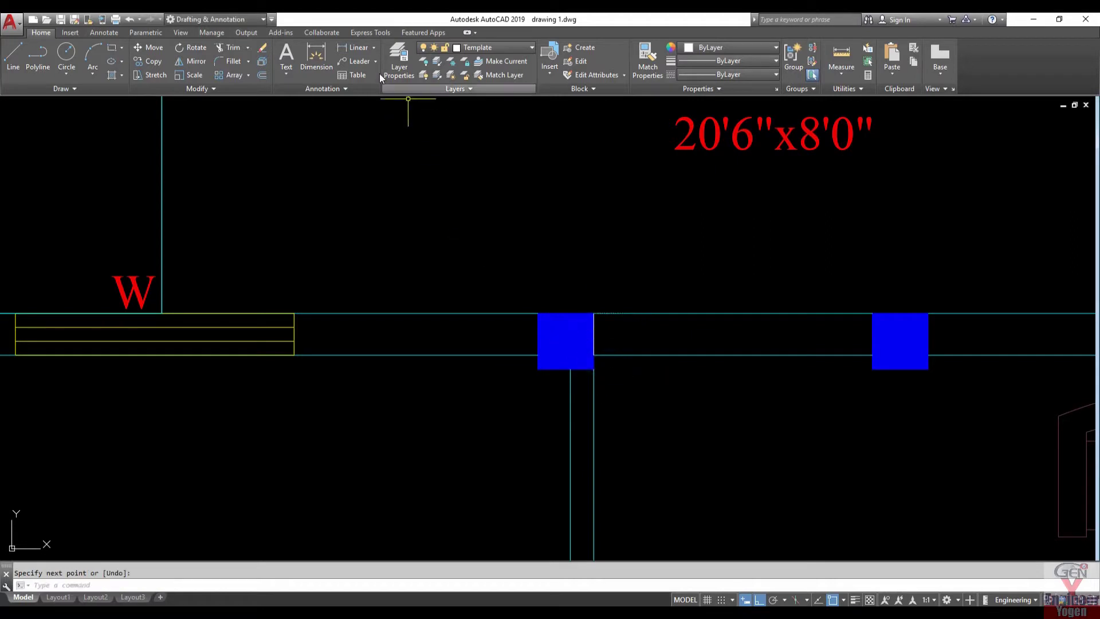
On the Wall layer, offset the vertical wall line 9 to the right, then offset again for the second jamb.
click(491, 52)
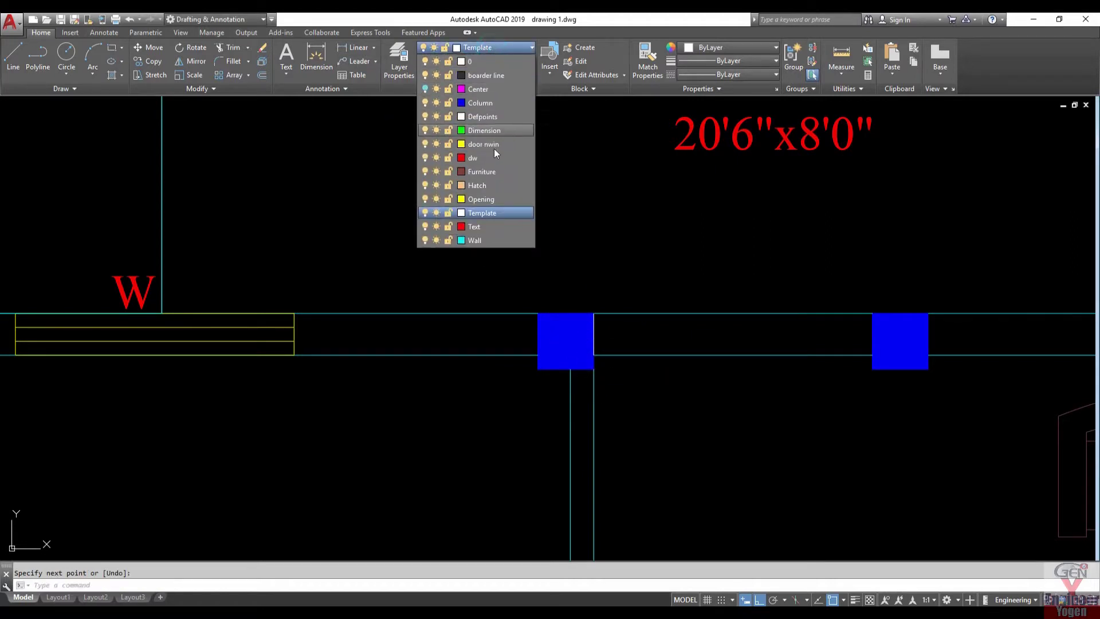
click(498, 240)
text(c)
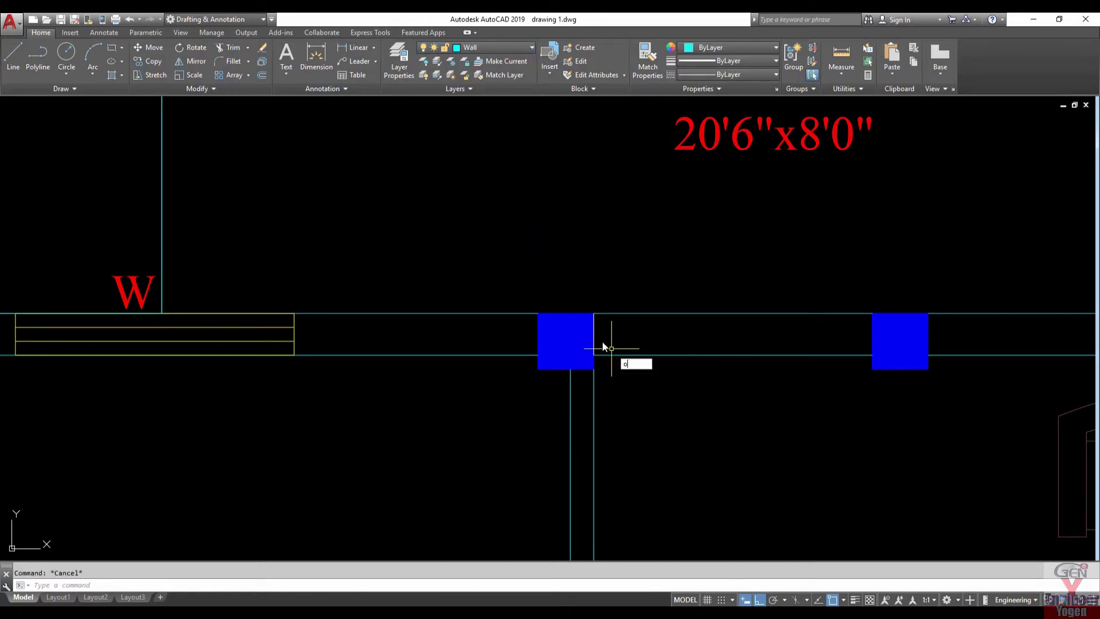
key(Return)
key(Return)
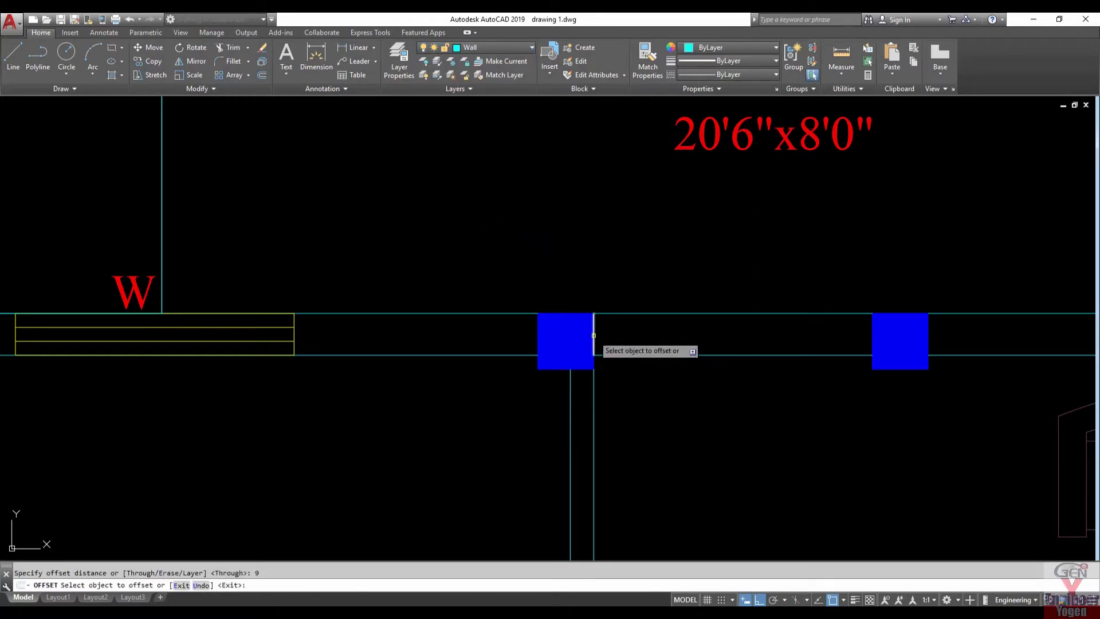
click(594, 335)
click(622, 337)
key(Return)
key(Return)
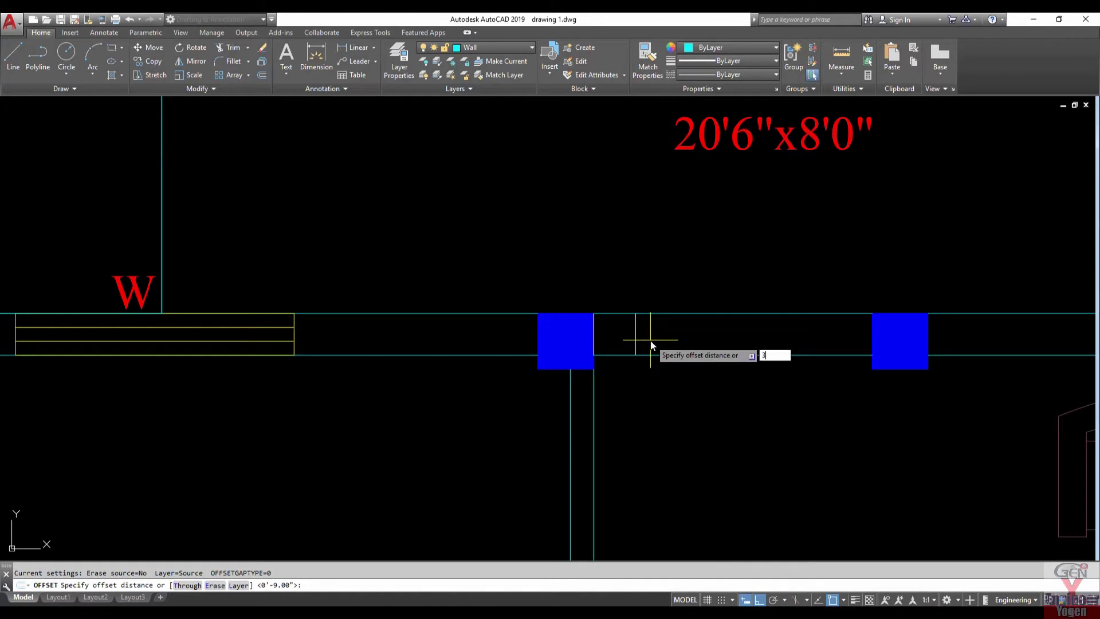
key(Return)
click(636, 335)
click(689, 336)
key(Escape)
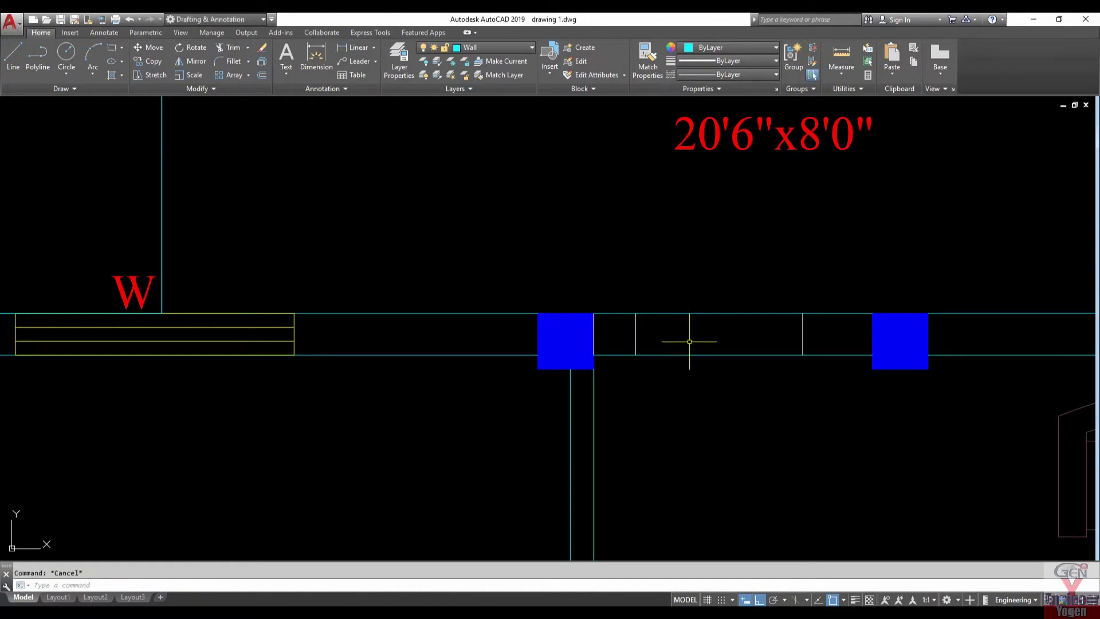
Trim away the top wall segment between the two new jamb lines.
text(tr)
key(Return)
key(Return)
click(712, 372)
click(694, 260)
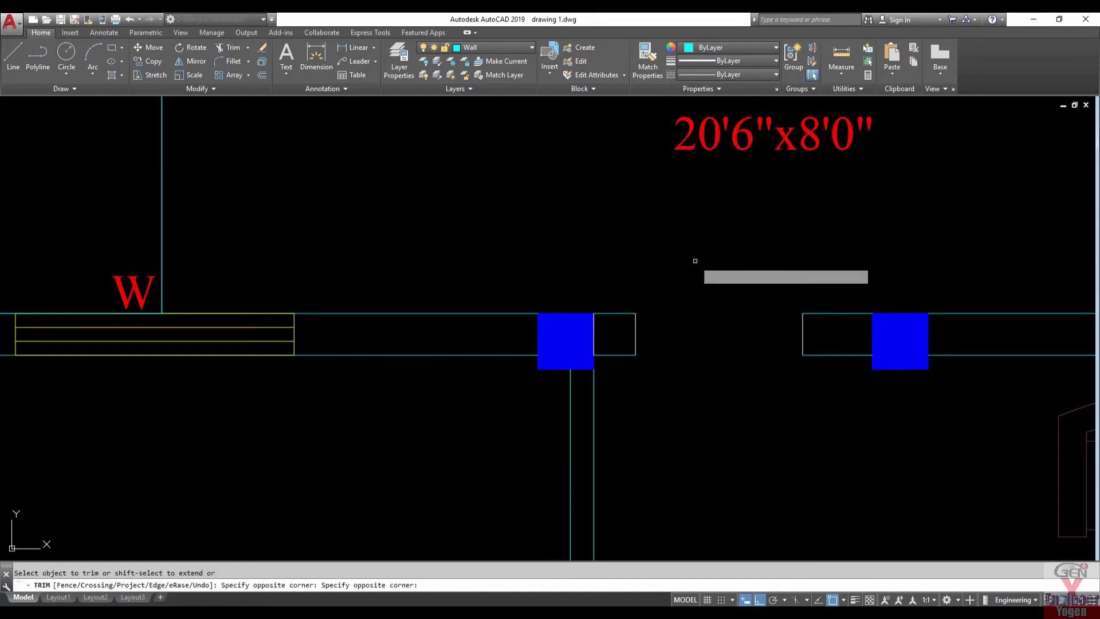
key(Escape)
Match the wall line's properties onto the new jamb lines.
text(a)
key(Return)
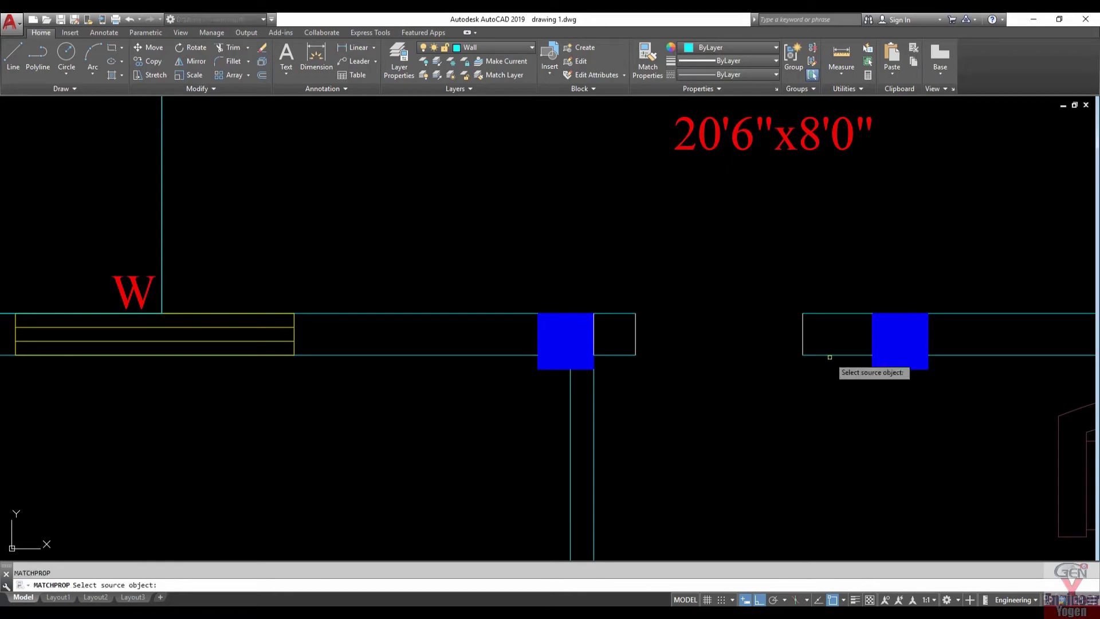
click(830, 353)
click(639, 318)
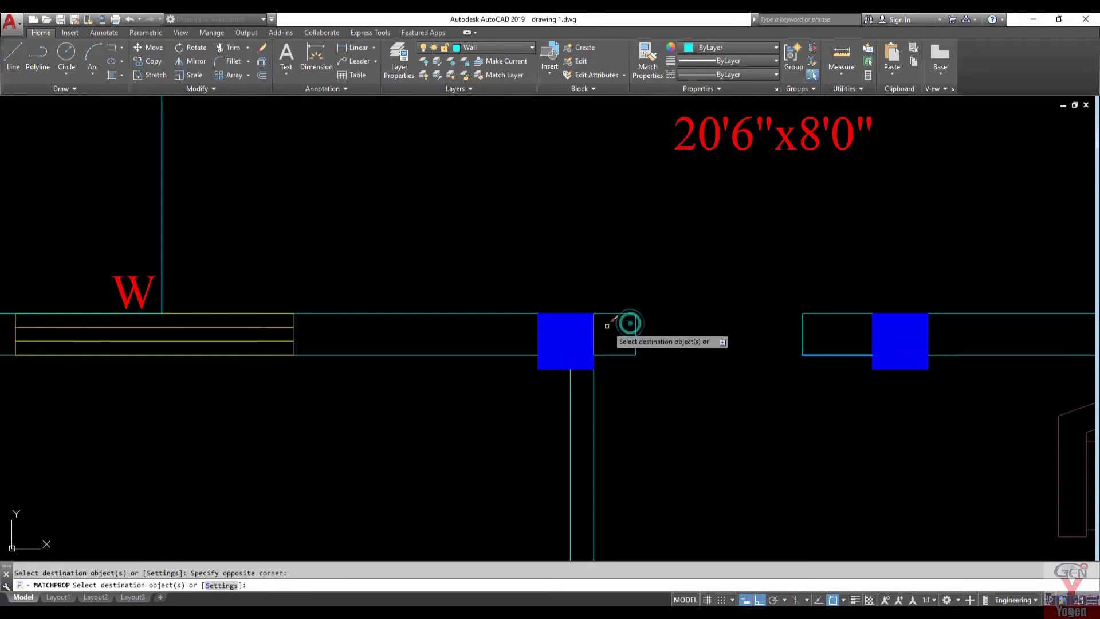
key(Escape)
Copy the bedroom door to the right, near the new opening.
scroll(636, 349, down, 5)
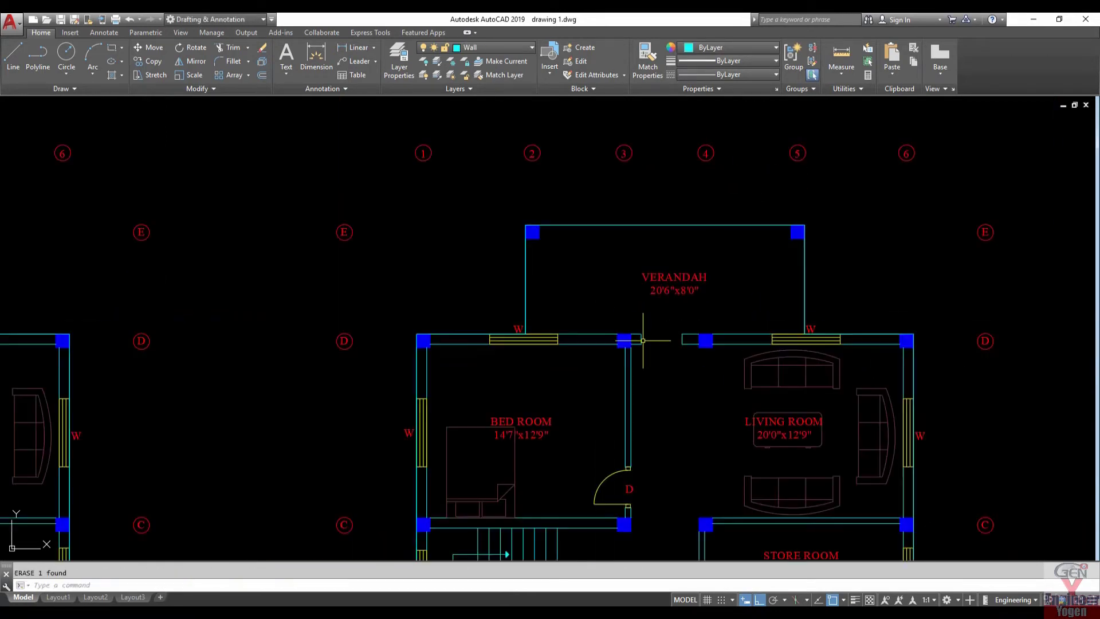
scroll(577, 418, up, 4)
click(517, 354)
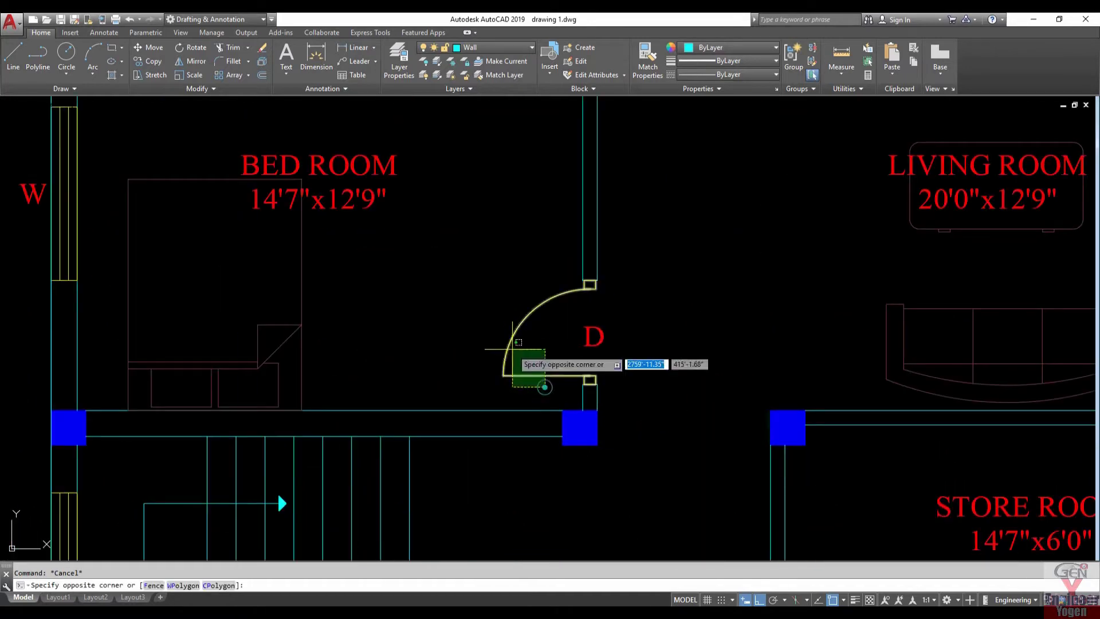
text(o)
key(Return)
click(527, 373)
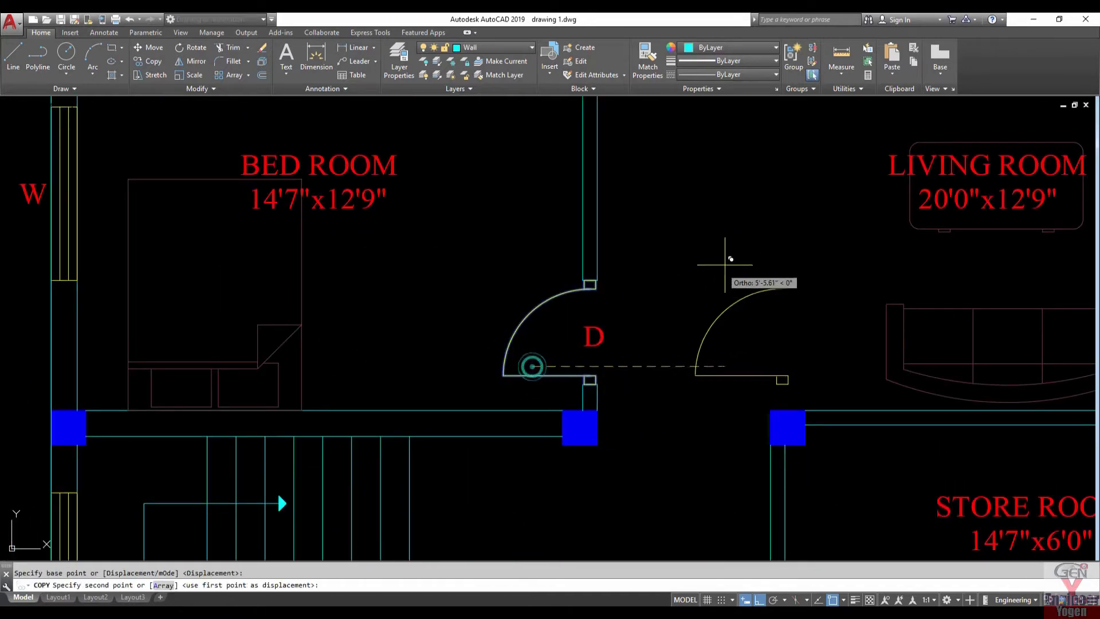
click(707, 277)
key(Escape)
Rotate the copied door by -90 degrees.
click(745, 330)
click(700, 268)
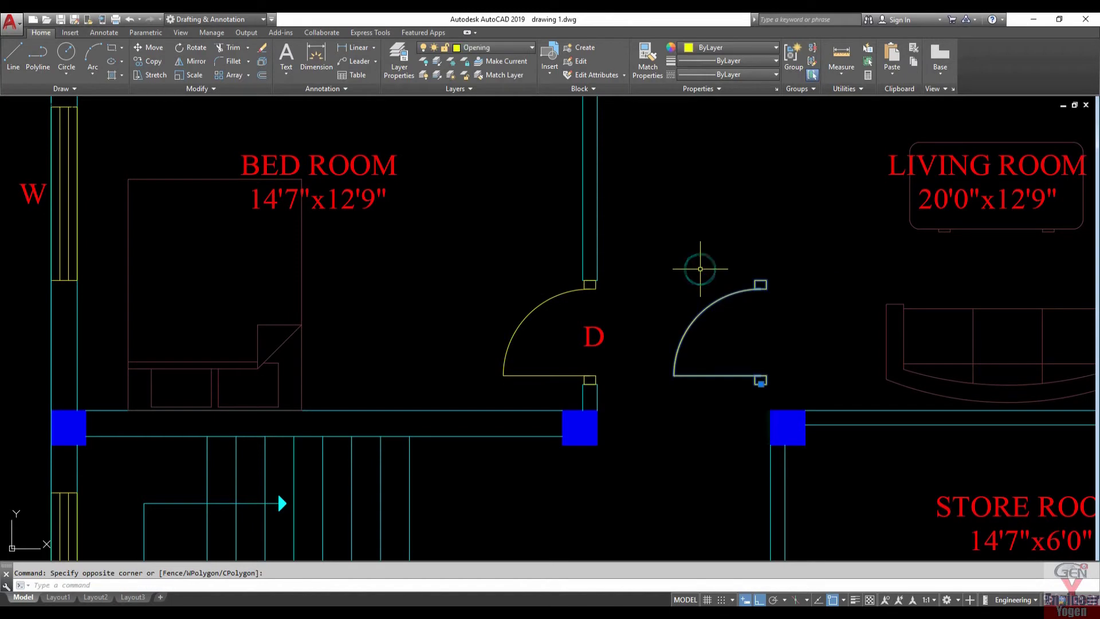
text(ro)
key(Return)
click(739, 203)
text(-90)
key(Return)
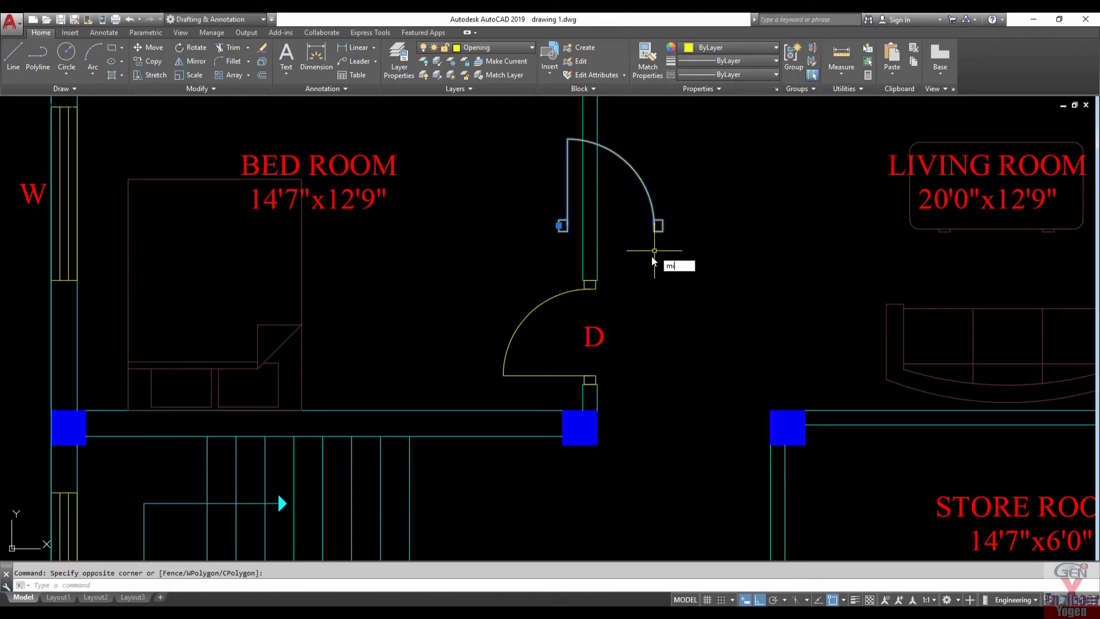
Mirror the rotated door across a horizontal line and delete the unwanted mirrored copy.
key(Return)
scroll(653, 261, down, 5)
scroll(589, 228, up, 3)
click(589, 236)
click(704, 237)
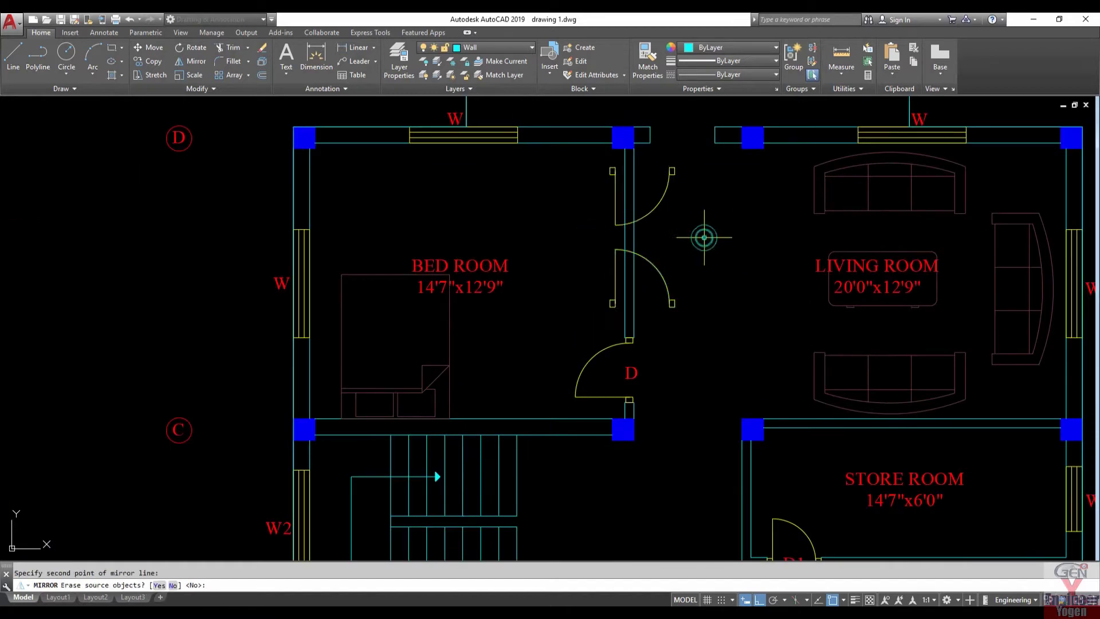
key(Return)
click(707, 309)
click(665, 292)
key(Delete)
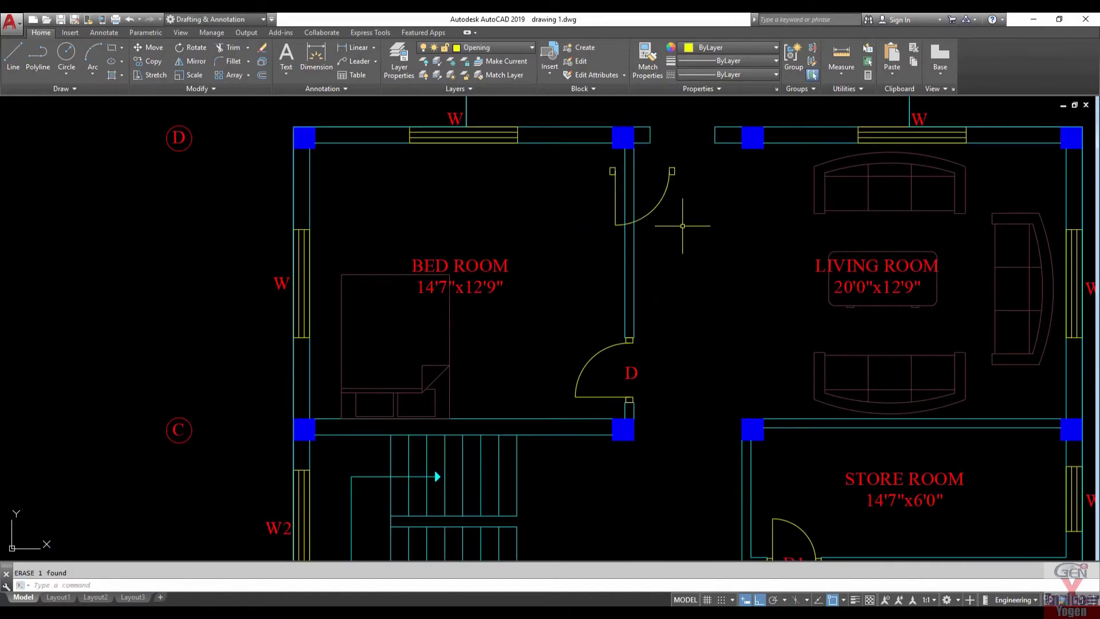
Move the door by its jamb into the new top wall opening.
scroll(682, 226, down, 3)
scroll(680, 384, up, 4)
click(667, 404)
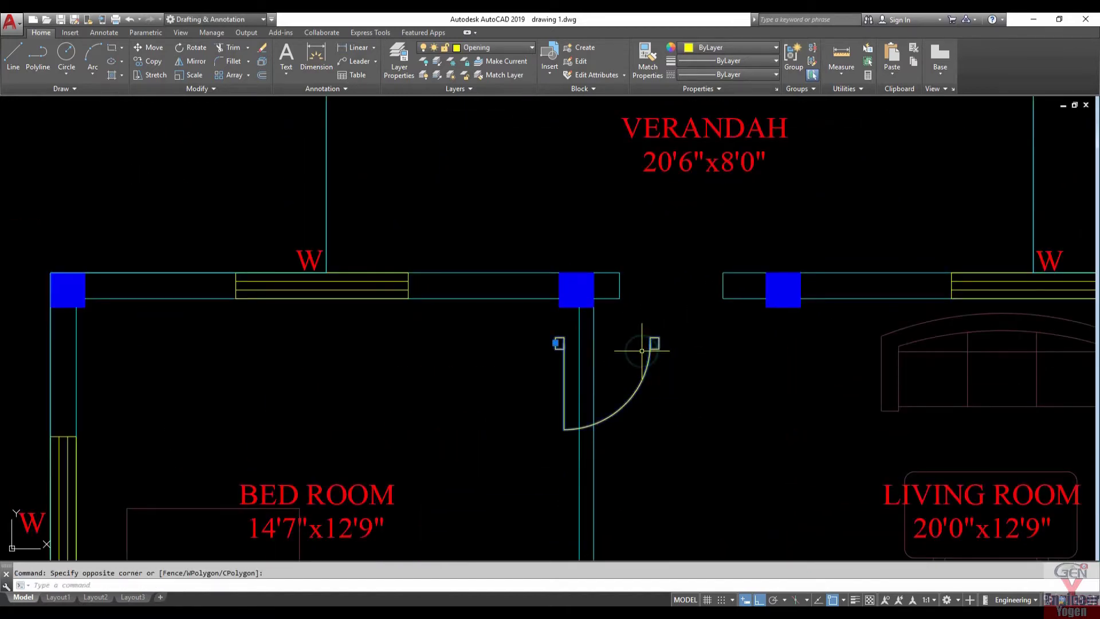
click(642, 350)
key(m)
key(Return)
scroll(655, 339, up, 2)
scroll(655, 339, up, 3)
click(658, 324)
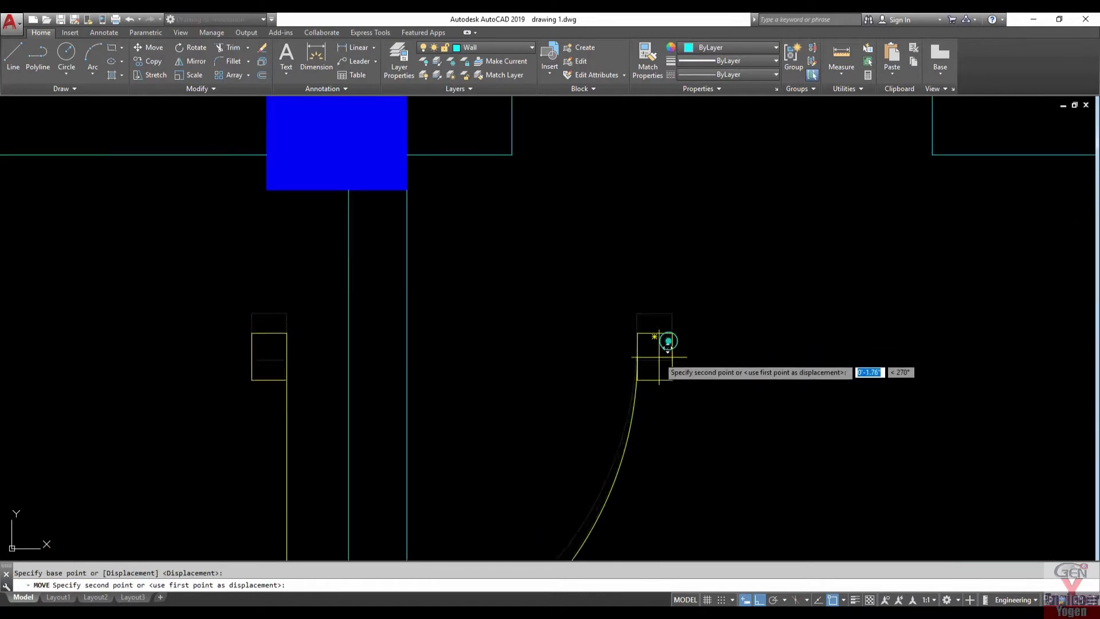
scroll(658, 357, down, 4)
click(760, 275)
scroll(760, 274, down, 2)
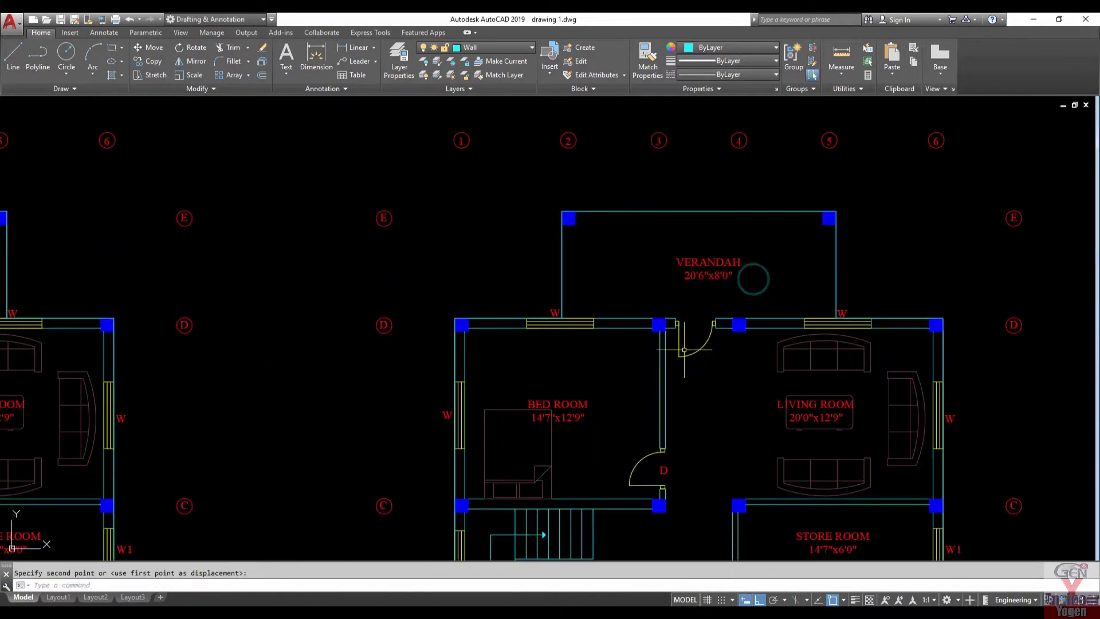
scroll(661, 480, up, 2)
Copy the bedroom door's D tag beside the new verandah door.
click(663, 458)
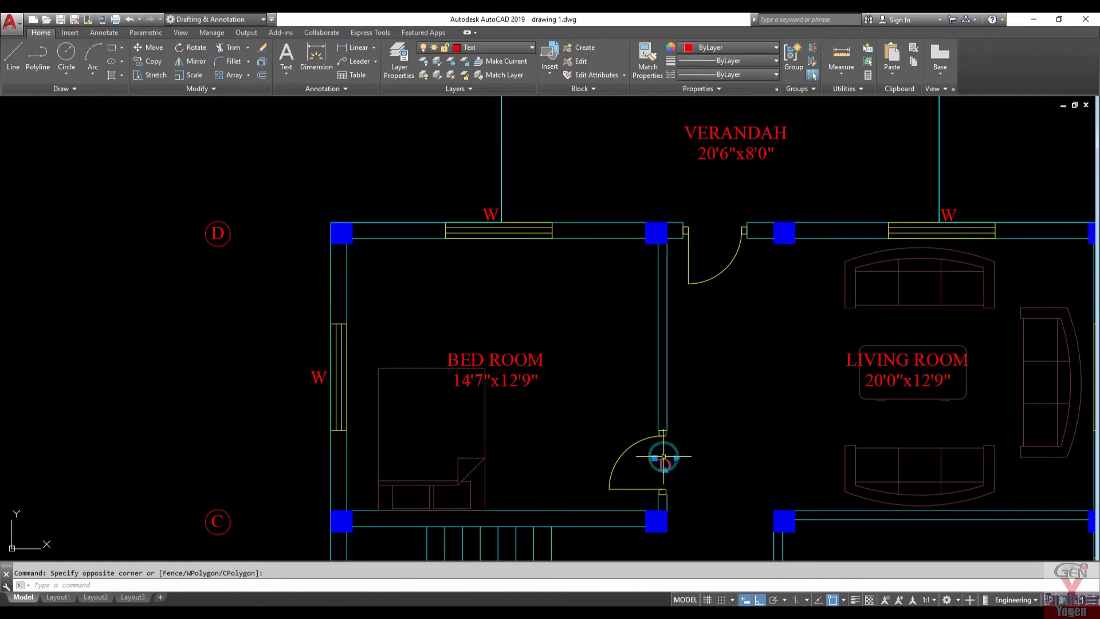
text(co)
key(Return)
click(663, 458)
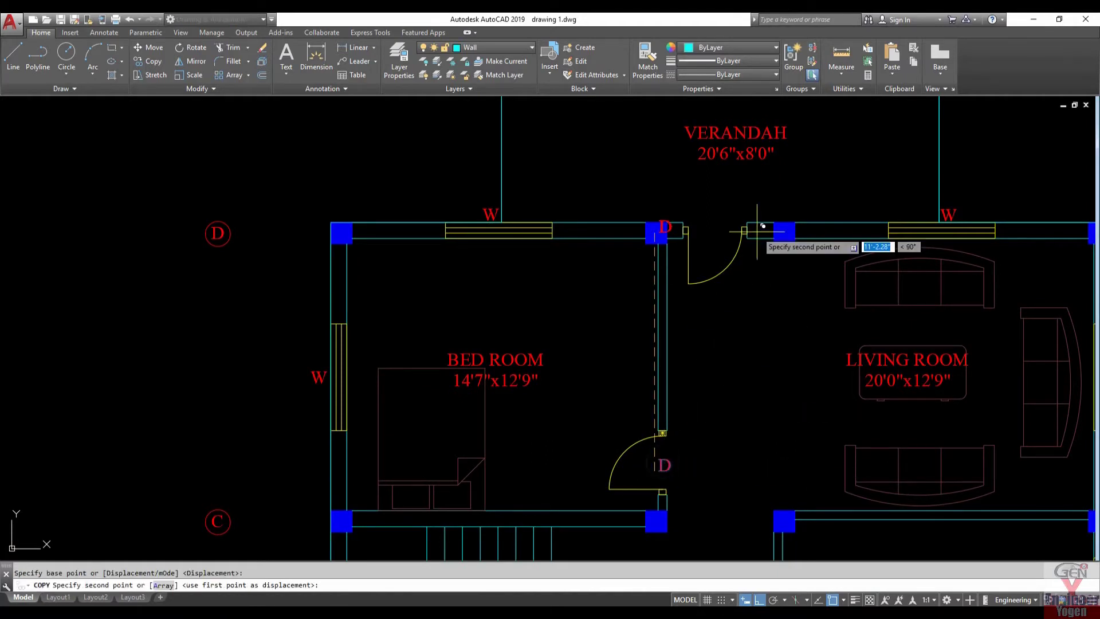
key(F8)
scroll(711, 235, up, 2)
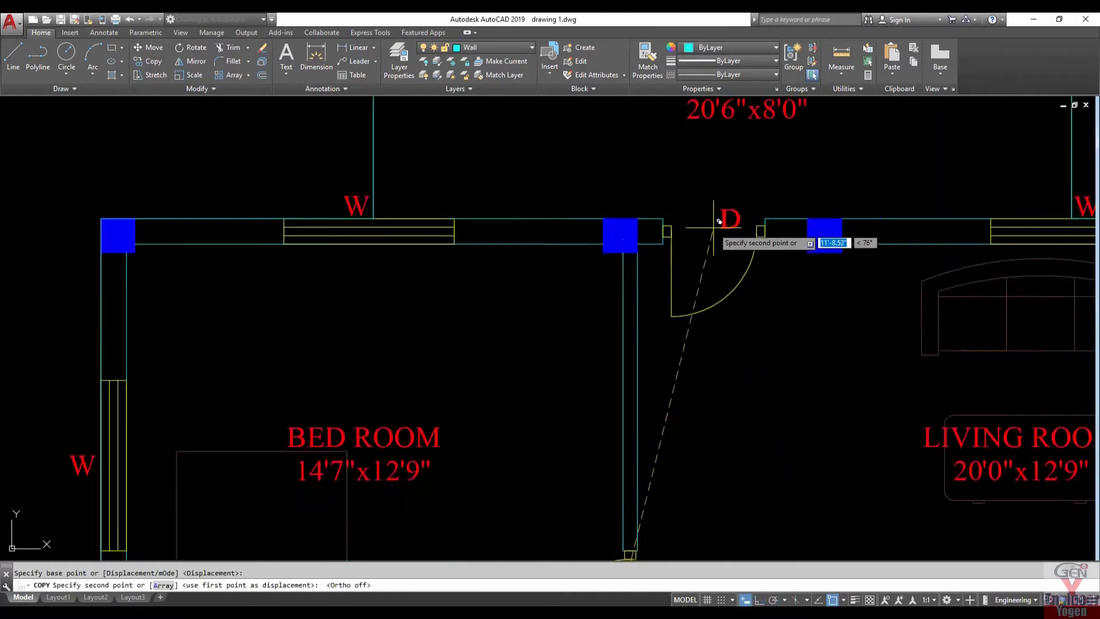
scroll(687, 240, up, 2)
click(685, 241)
scroll(630, 292, down, 3)
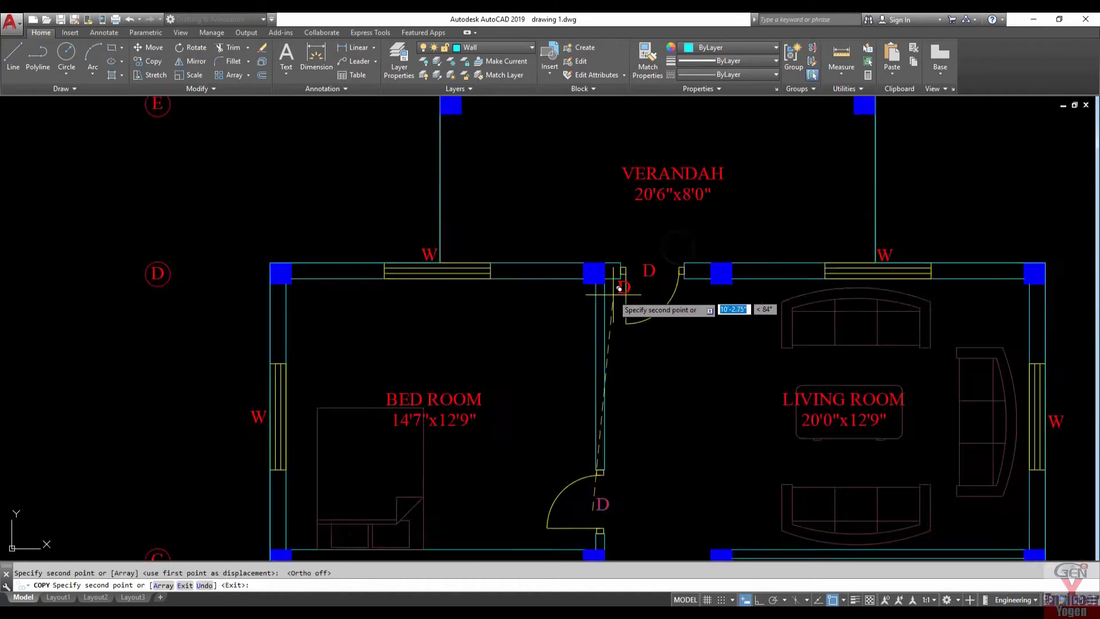
key(Escape)
middle_drag(598, 269, 593, 376)
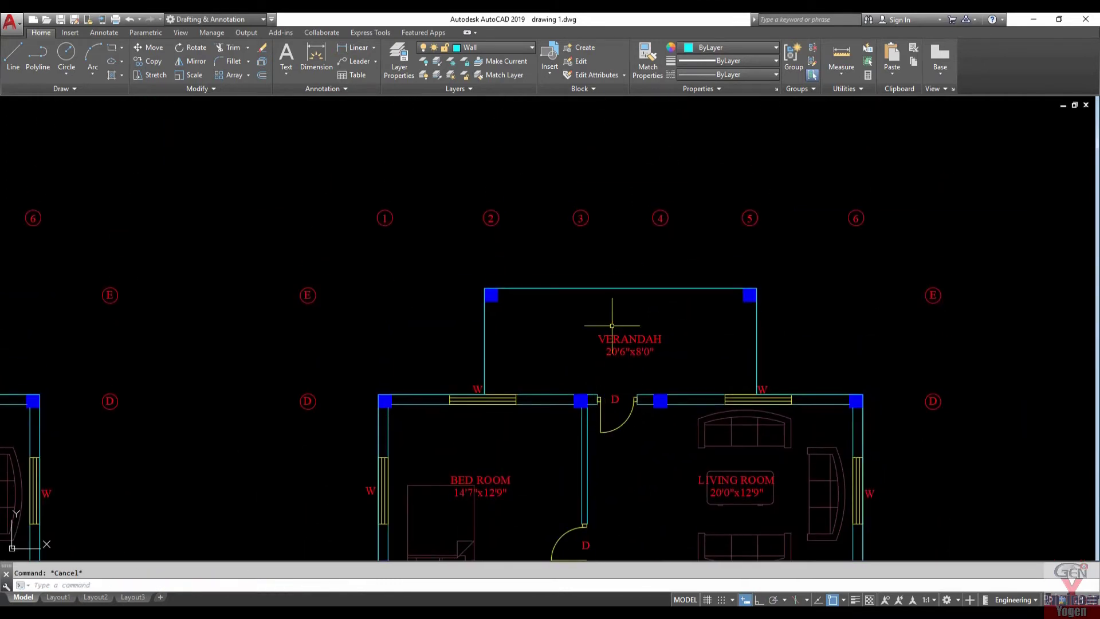
scroll(504, 321, up, 2)
Delete the top-left and top-right verandah columns.
click(449, 247)
click(531, 324)
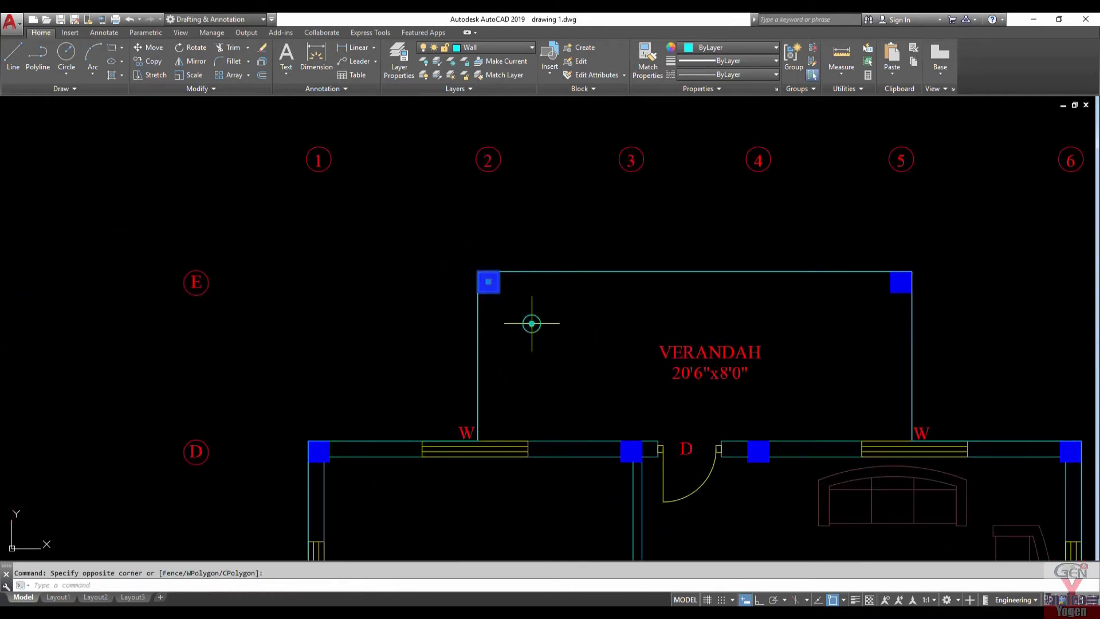
key(Delete)
click(866, 257)
click(1014, 346)
key(Delete)
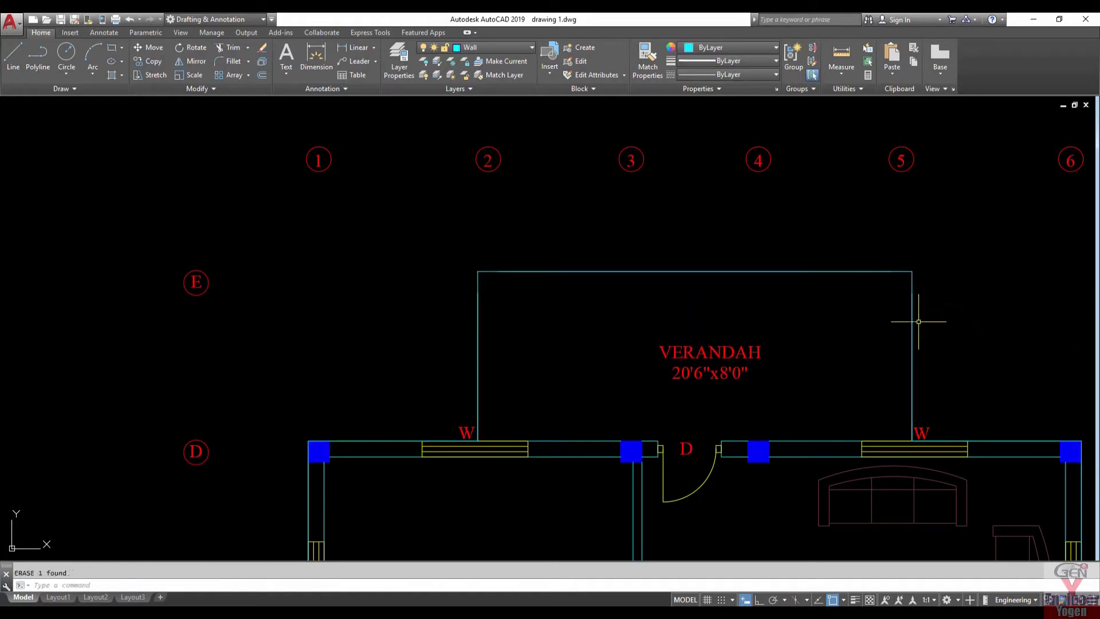
Delete the selected verandah outline after abandoning an offset.
text(o)
key(Return)
key(Return)
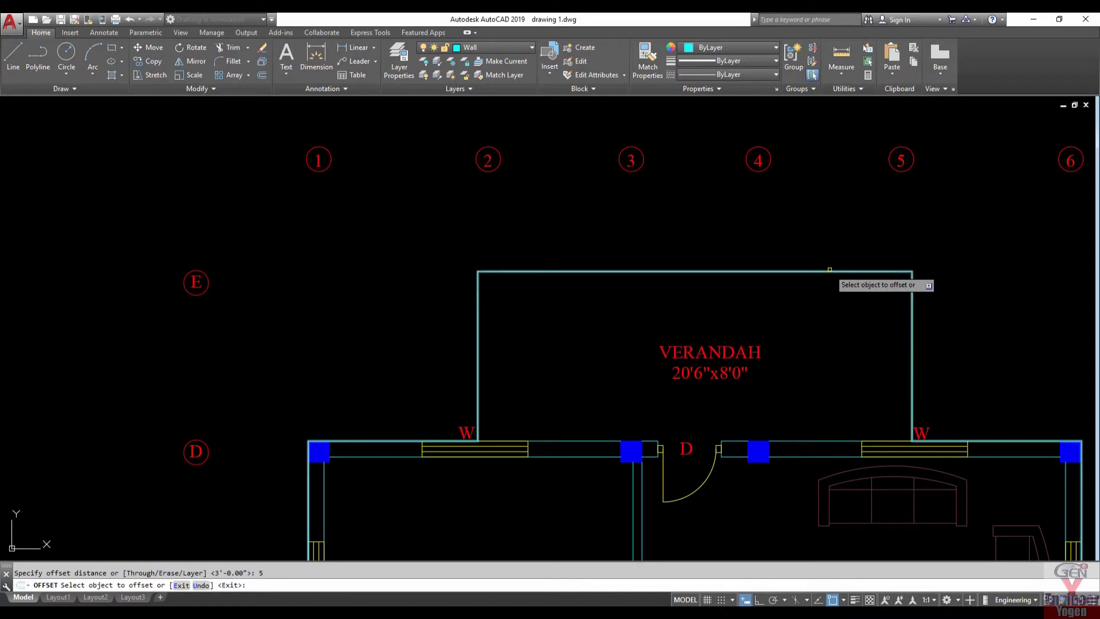
key(Escape)
click(829, 269)
key(Delete)
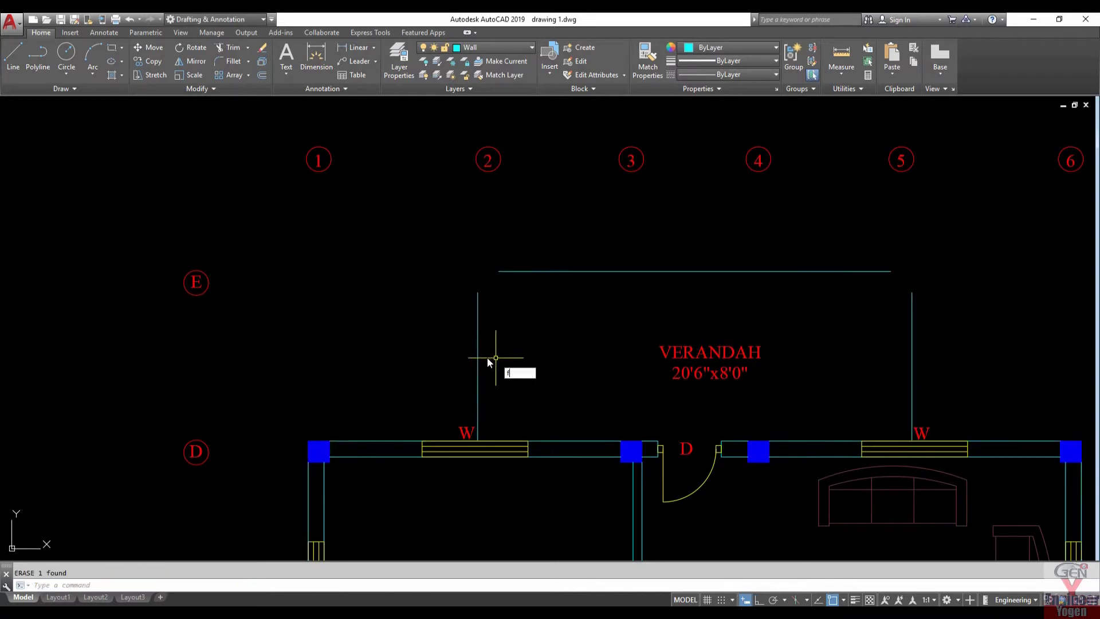
Fillet the verandah's left-top and top-right wall corners sharp.
key(Return)
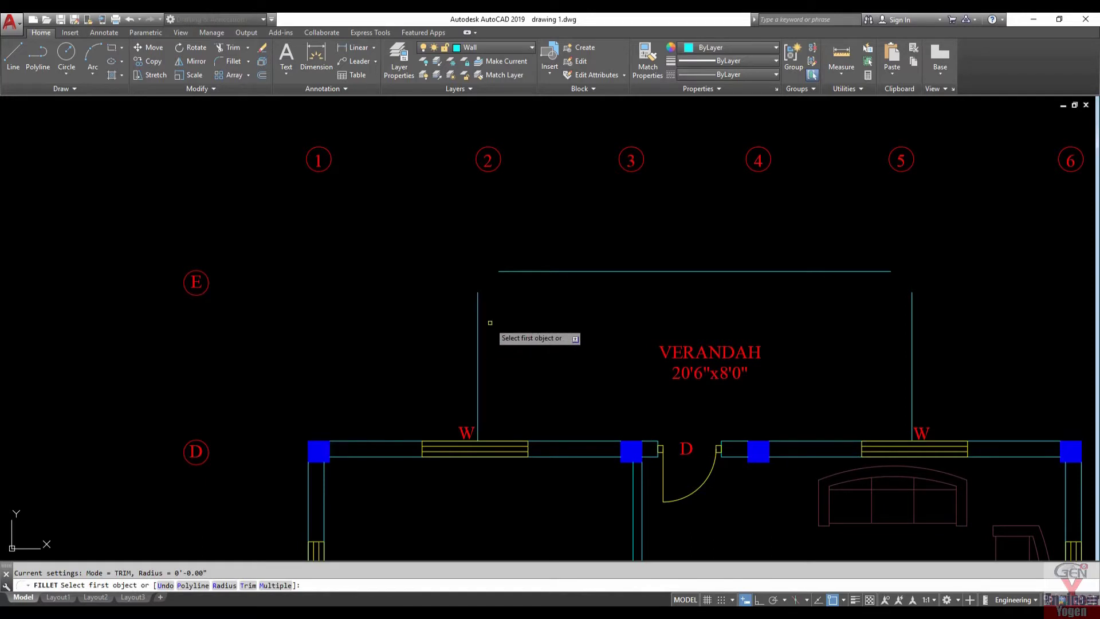
click(477, 315)
click(528, 272)
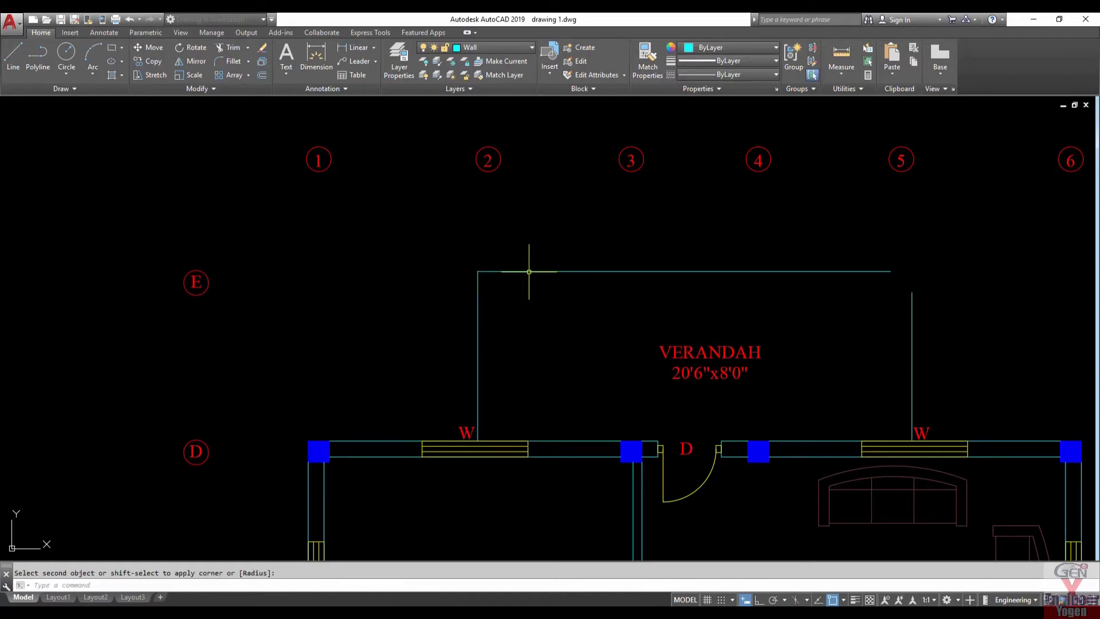
text(V)
key(Return)
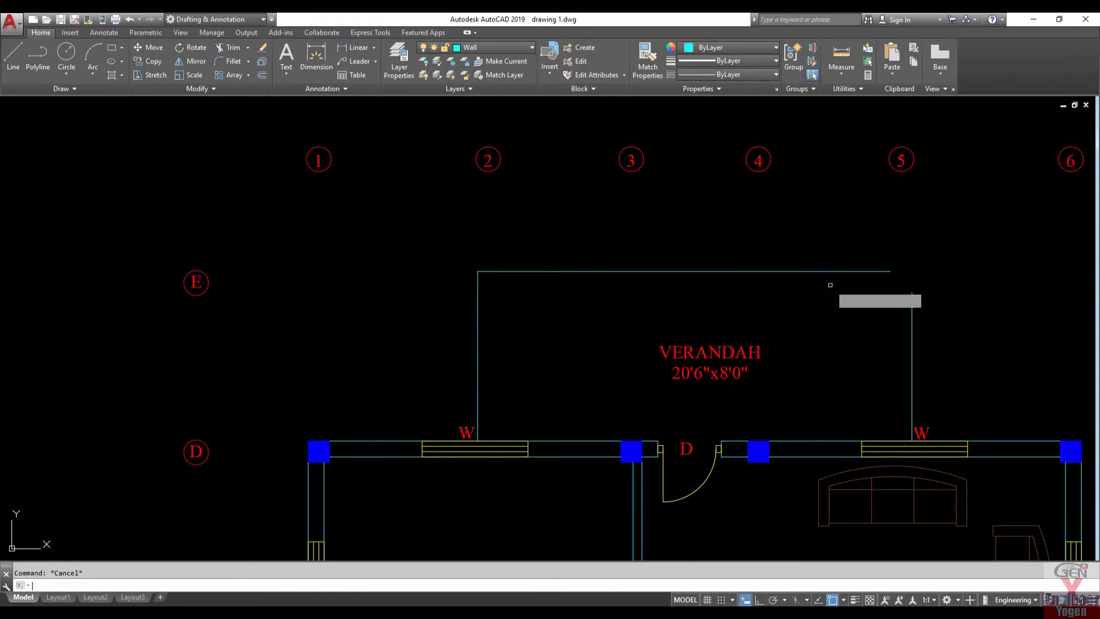
click(845, 274)
click(911, 312)
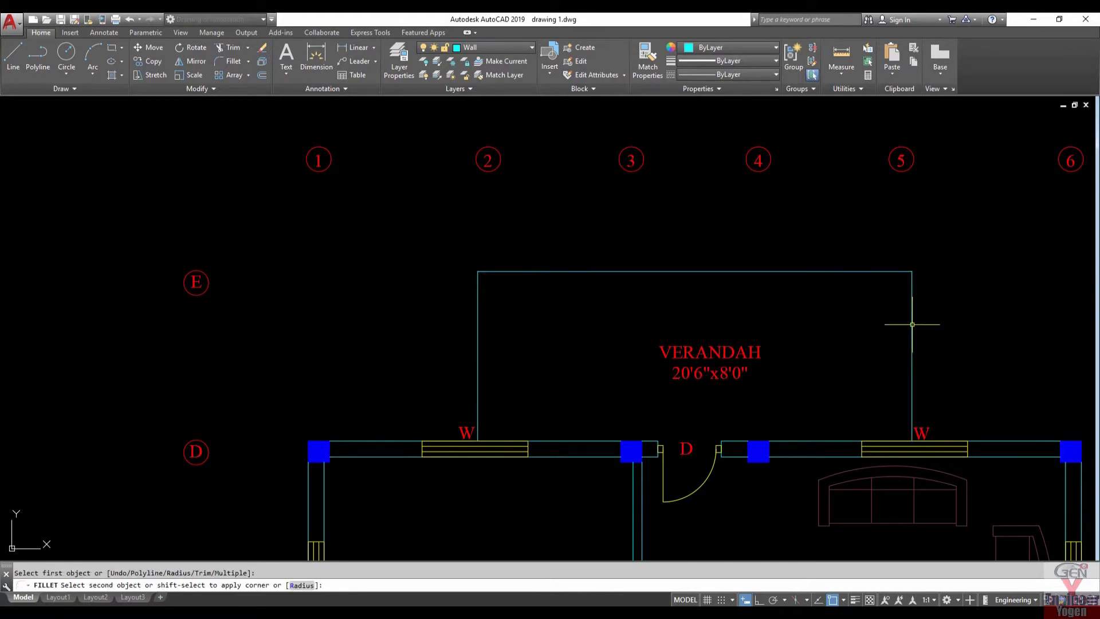
scroll(676, 282, down, 2)
scroll(693, 321, down, 1)
scroll(613, 289, up, 1)
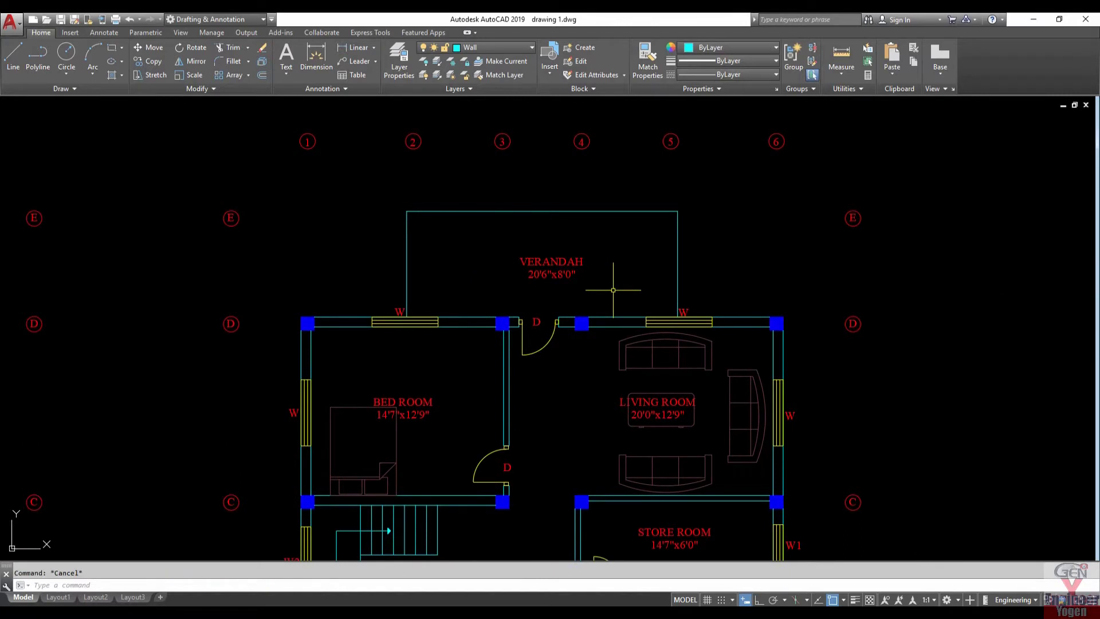
text(o)
Offset the verandah's top and right wall lines 5 inward.
key(Return)
text(5)
key(Return)
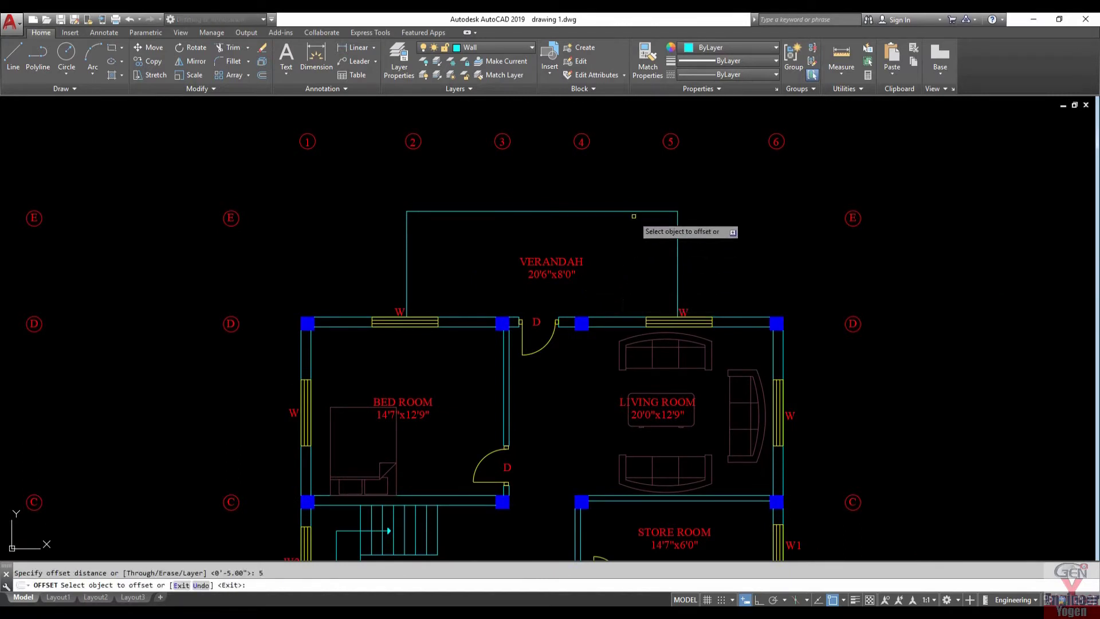
click(630, 211)
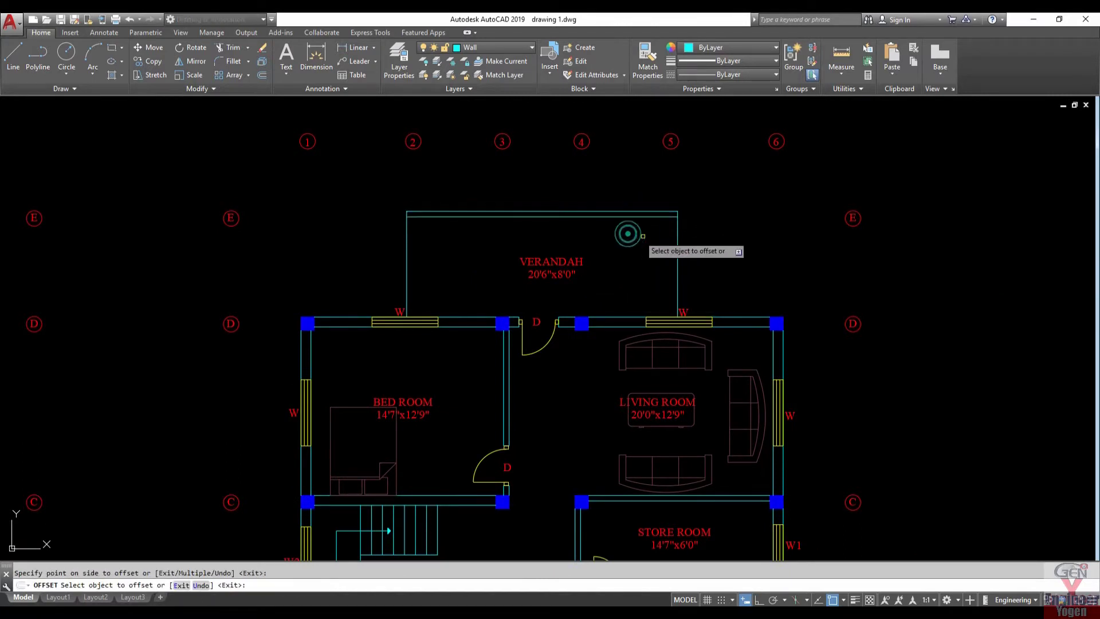
click(678, 251)
click(635, 255)
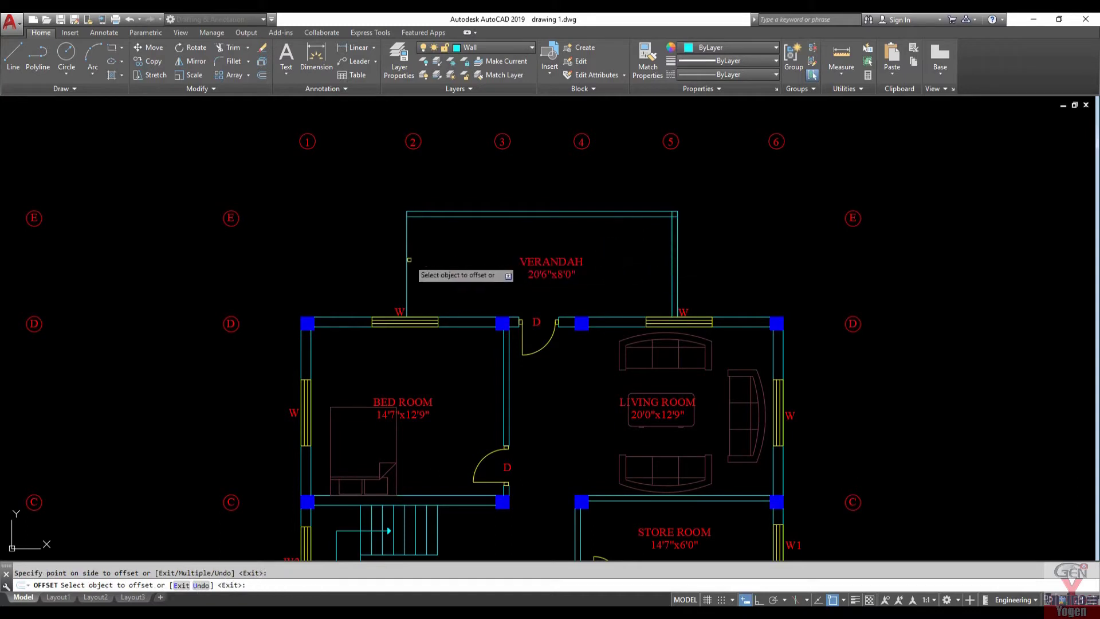
scroll(424, 205, up, 2)
key(Escape)
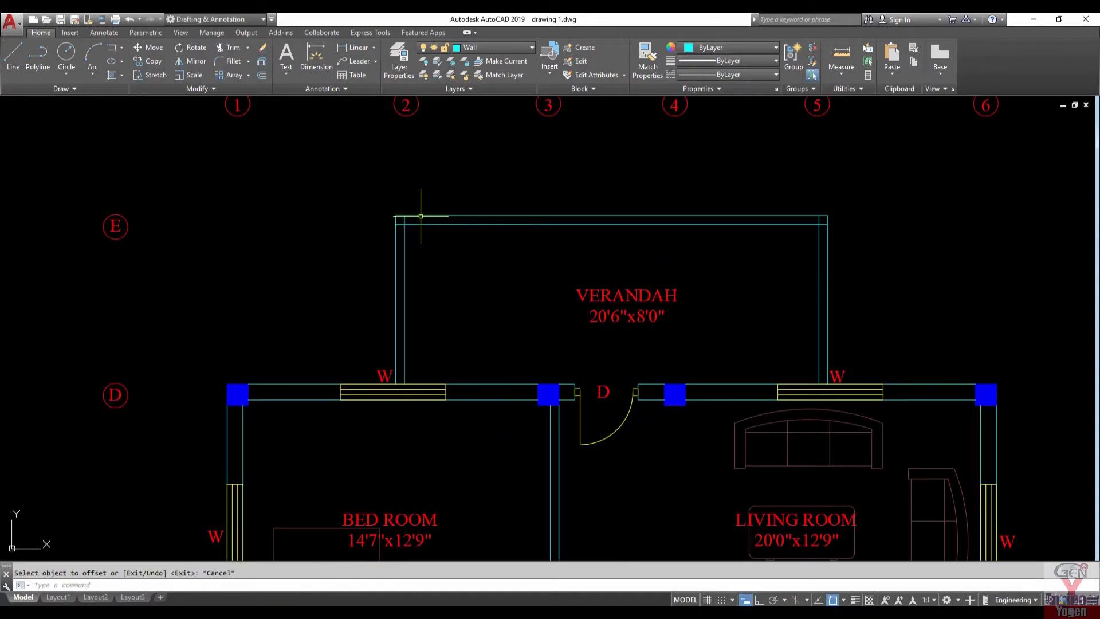
Fillet the inner left-top and top-right verandah line corners.
text(f)
key(Return)
click(404, 243)
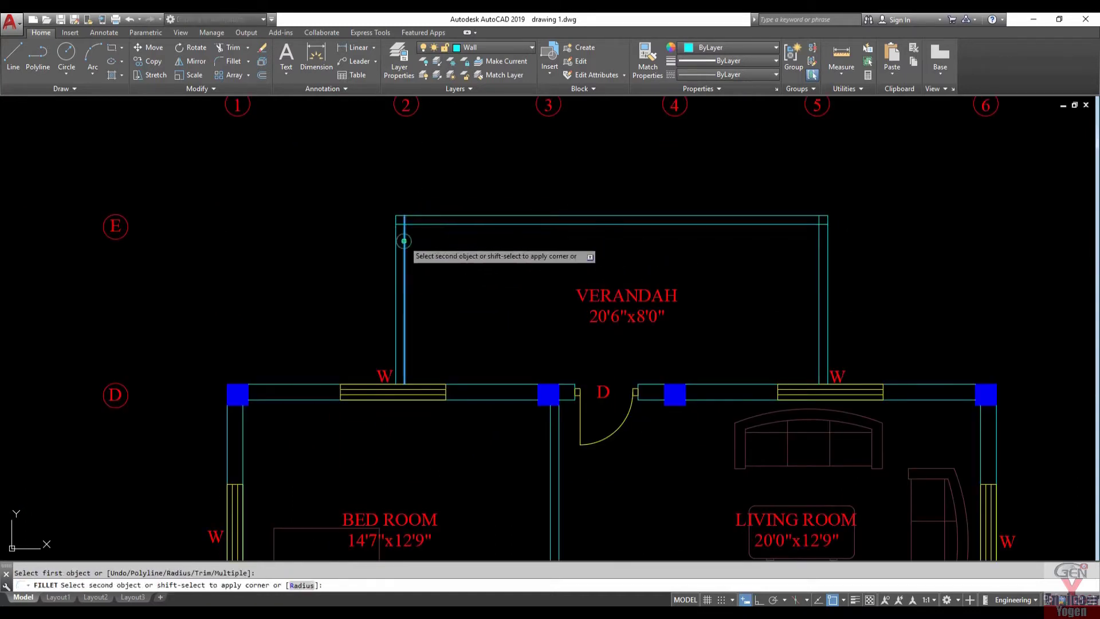
click(422, 225)
key(Return)
click(758, 224)
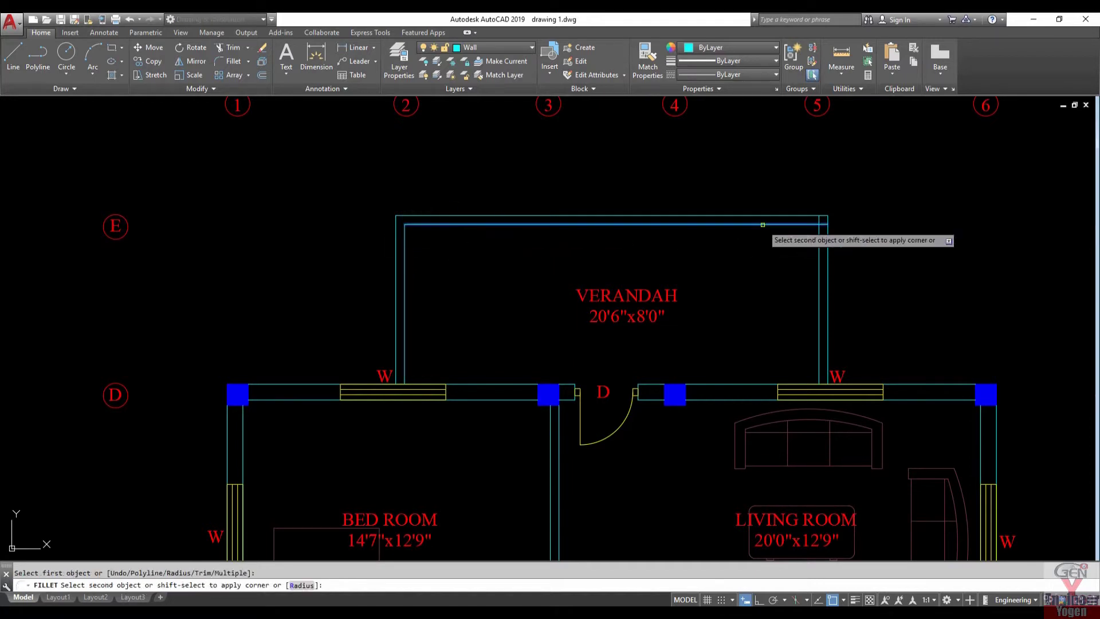
click(818, 258)
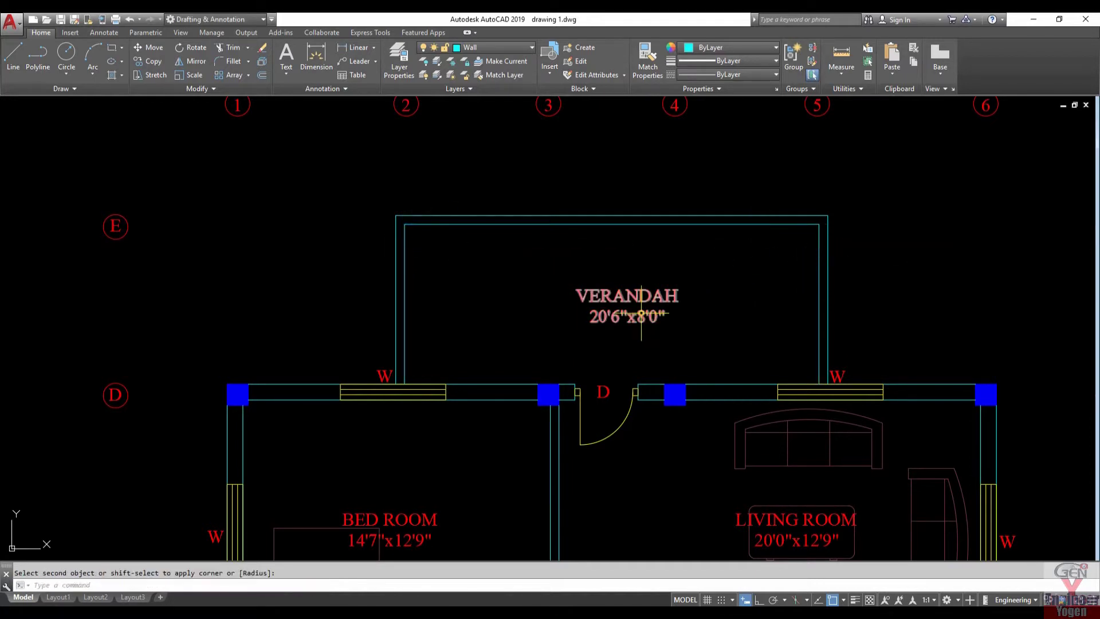
text(di)
Measure the verandah's inner width and depth with DIST.
key(Return)
click(404, 288)
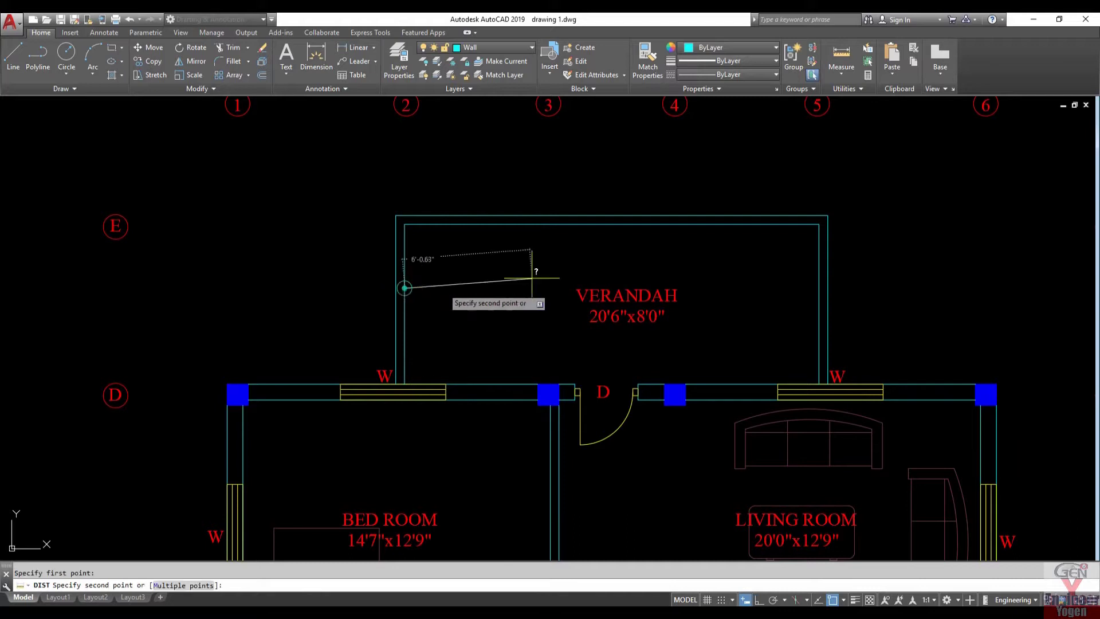
click(819, 288)
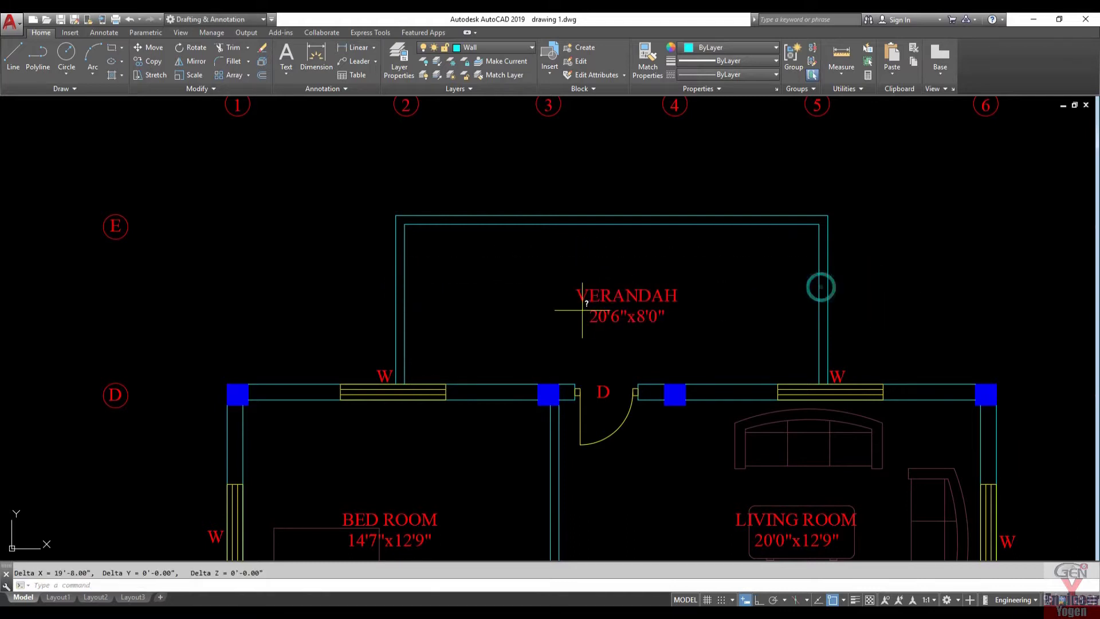
key(Return)
click(513, 383)
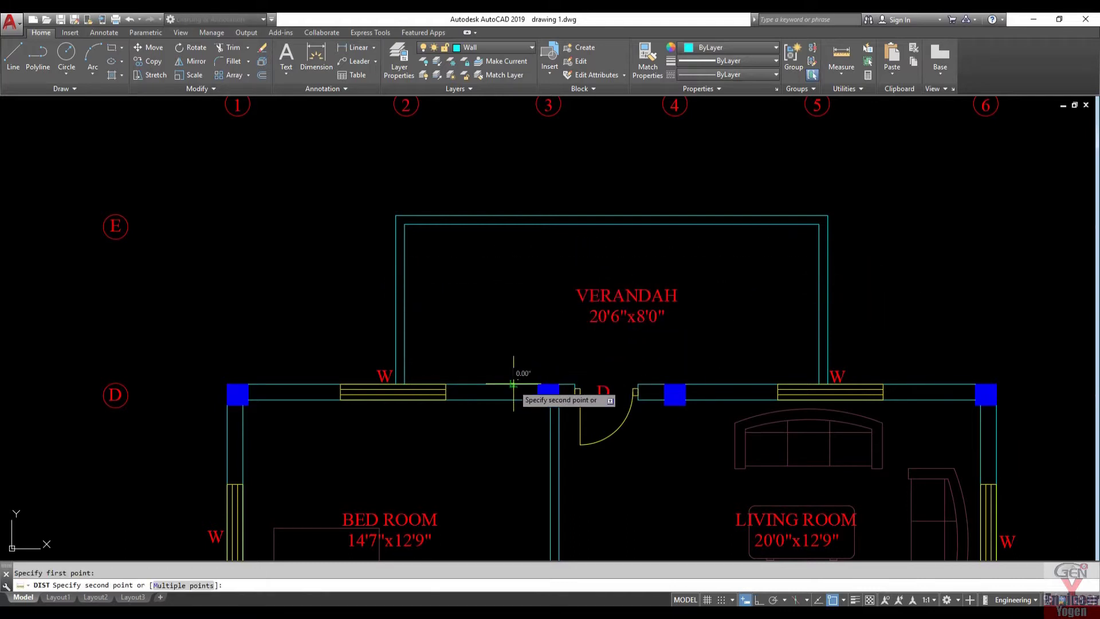
click(512, 224)
scroll(608, 320, up, 2)
Change the VERANDAH label's size to 19'8"x7'7".
double_click(608, 319)
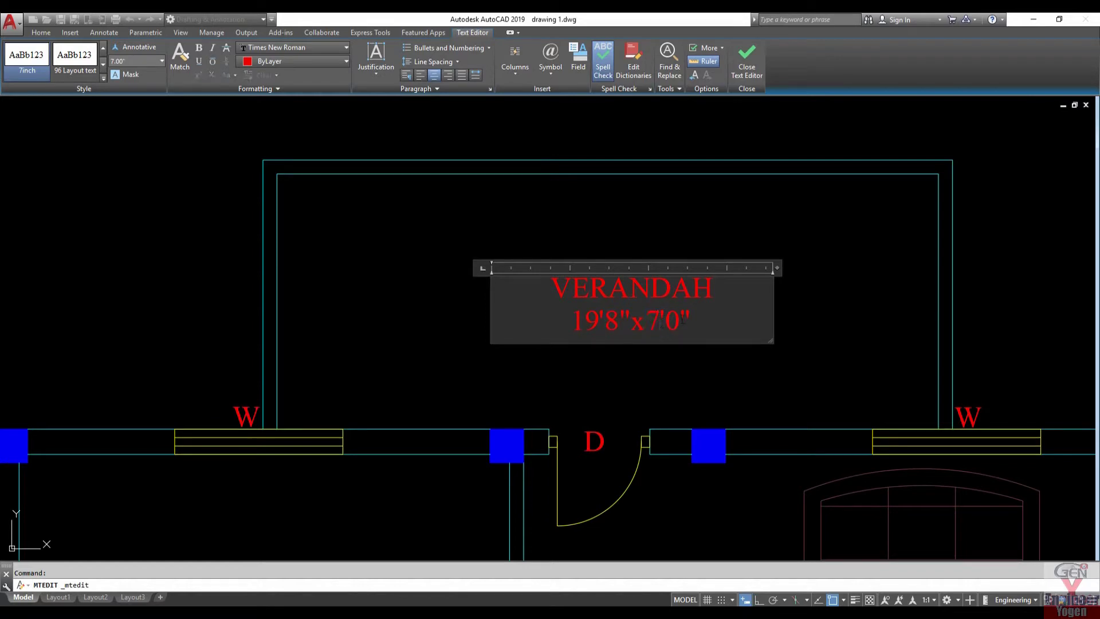
click(880, 344)
scroll(672, 303, down, 2)
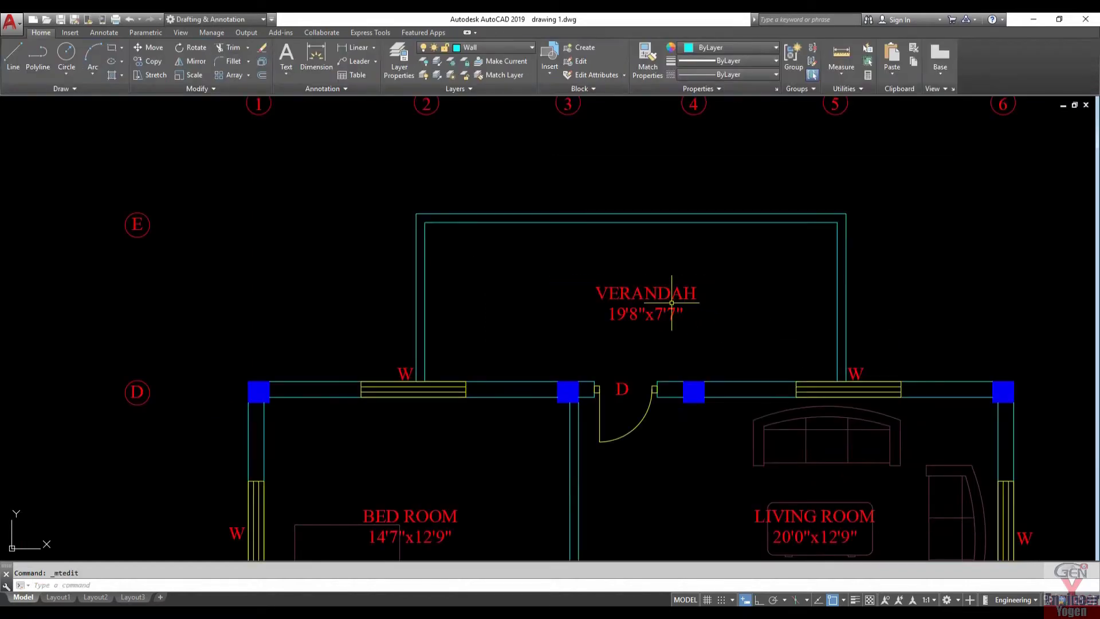
scroll(671, 303, down, 3)
scroll(671, 303, up, 2)
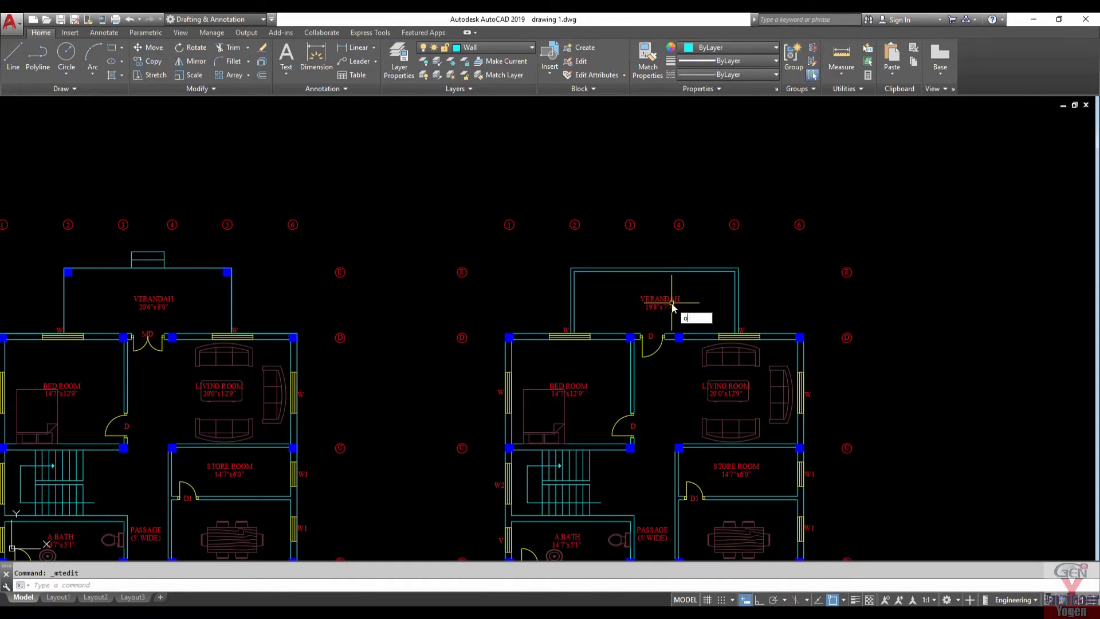
Offset the verandah's top, right and left walls 2' outward.
key(Return)
text(2')
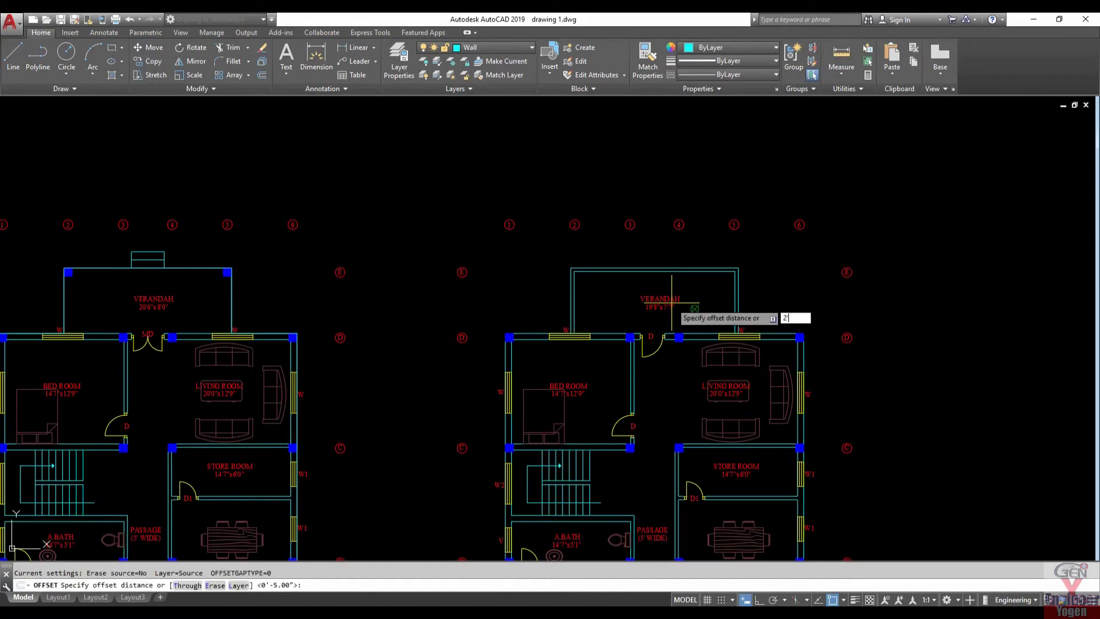
key(Return)
scroll(667, 269, up, 3)
scroll(663, 282, up, 3)
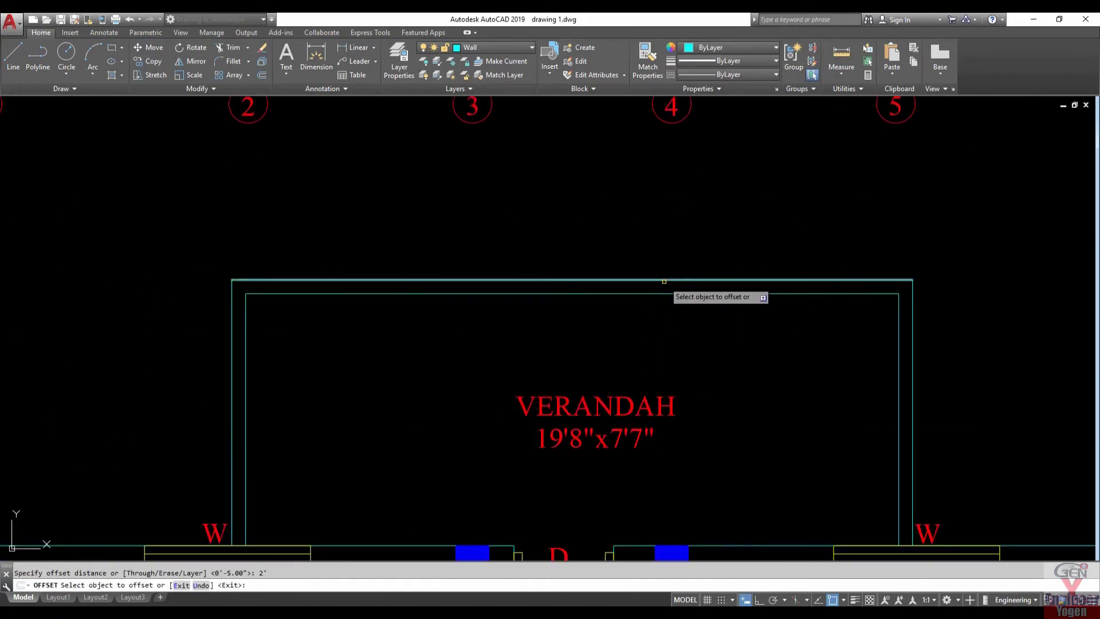
click(664, 281)
click(667, 238)
scroll(668, 252, down, 4)
scroll(687, 280, down, 2)
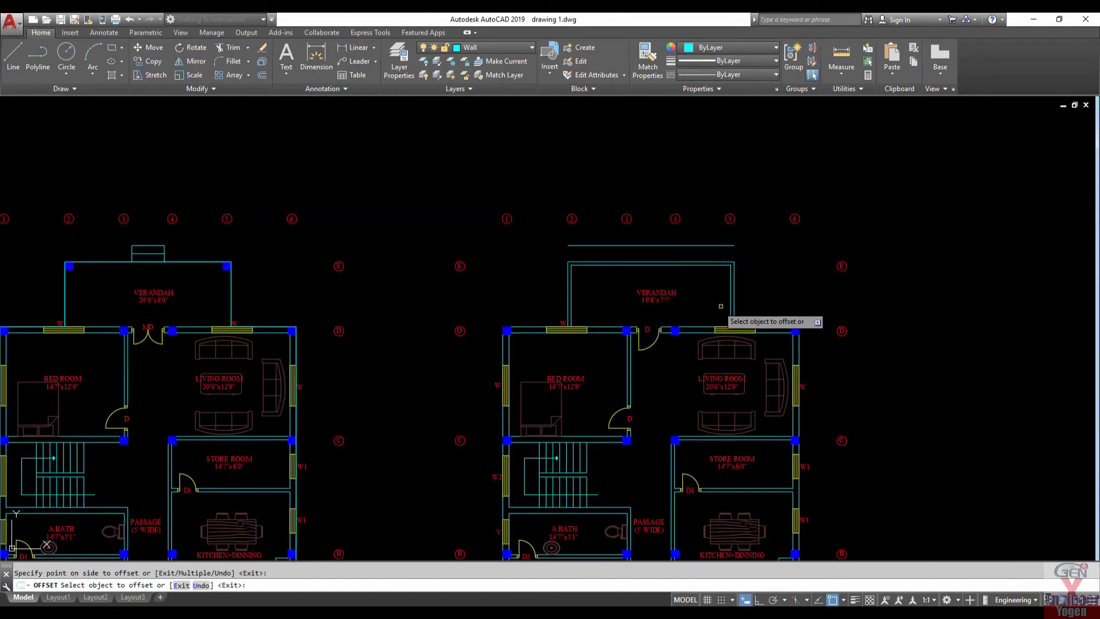
click(743, 288)
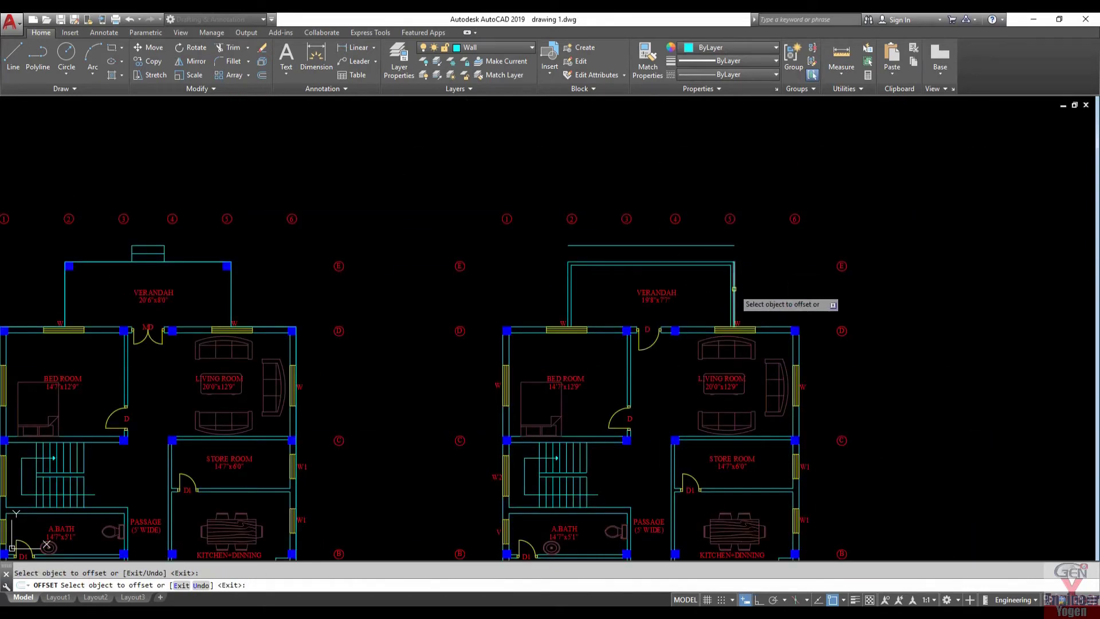
click(734, 290)
scroll(625, 295, up, 2)
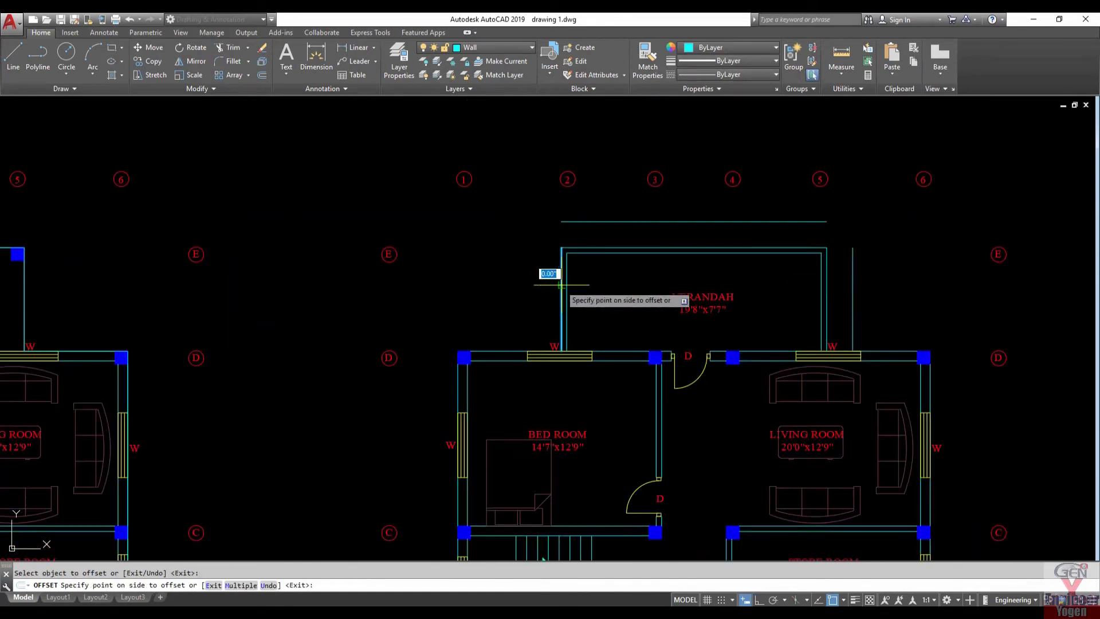
click(521, 280)
click(488, 352)
click(480, 301)
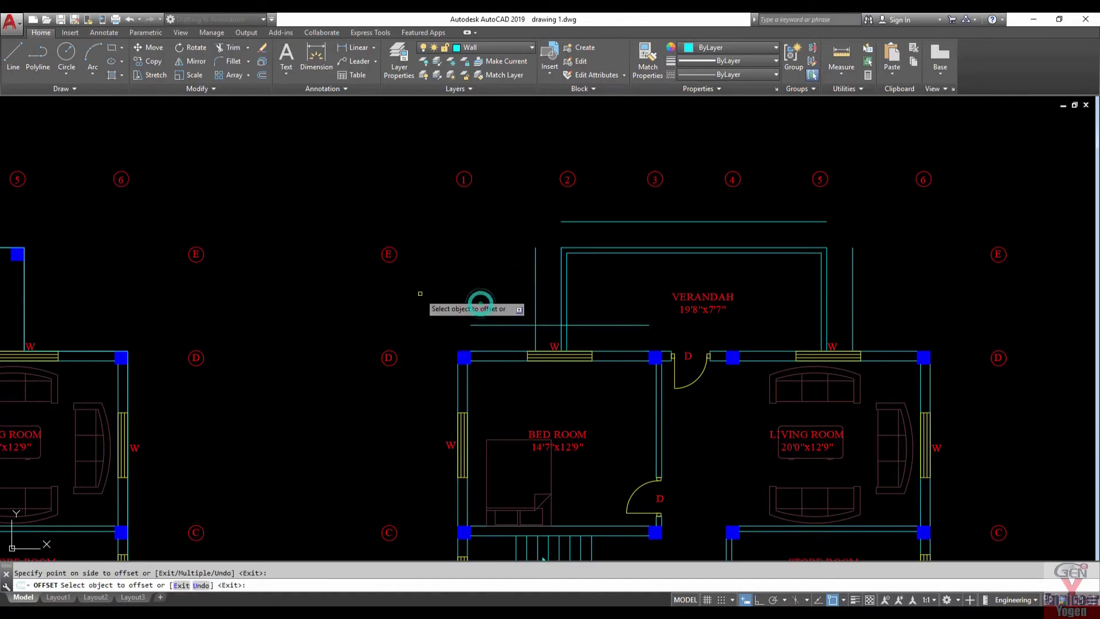
scroll(420, 294, down, 2)
scroll(710, 335, up, 2)
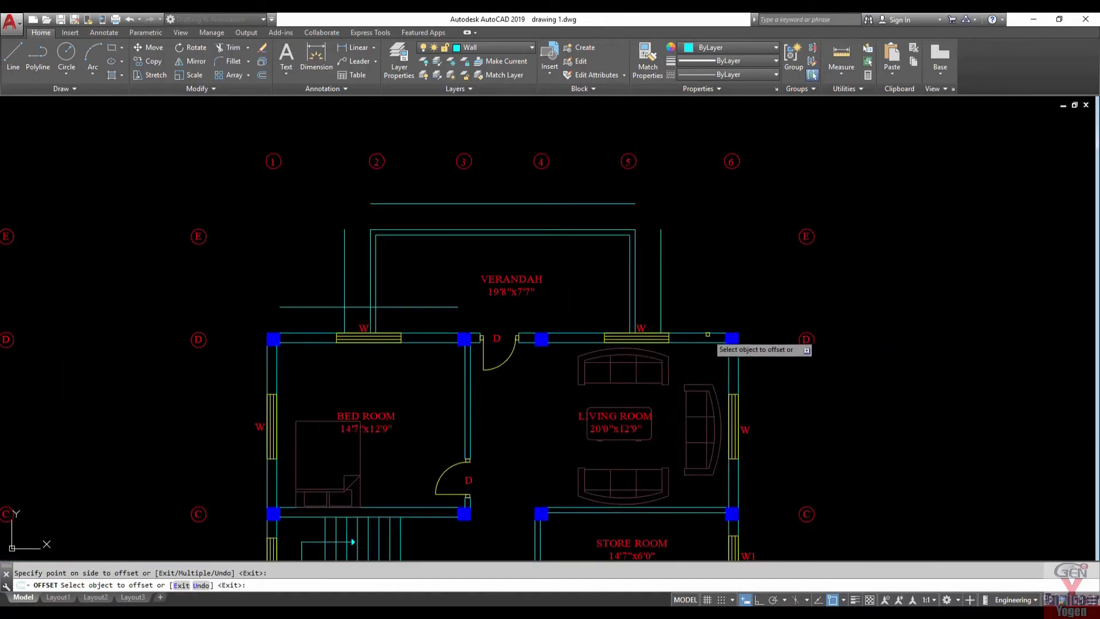
Offset the plan's right and bottom outer walls 2' outward.
scroll(682, 258, down, 2)
scroll(685, 327, down, 2)
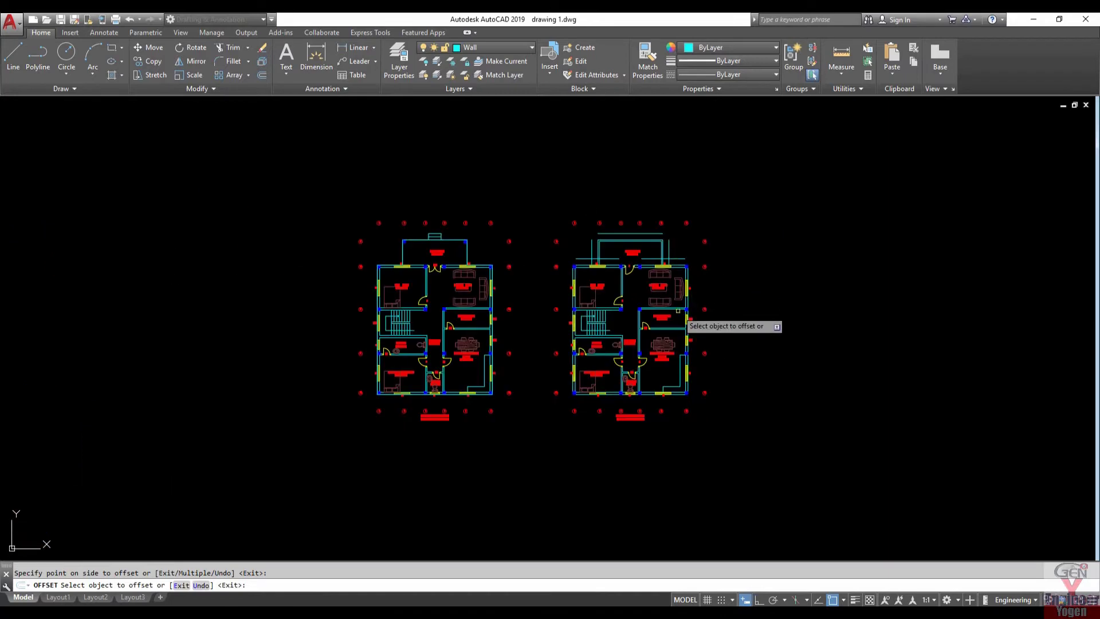
scroll(690, 338, up, 2)
scroll(696, 447, up, 2)
click(695, 435)
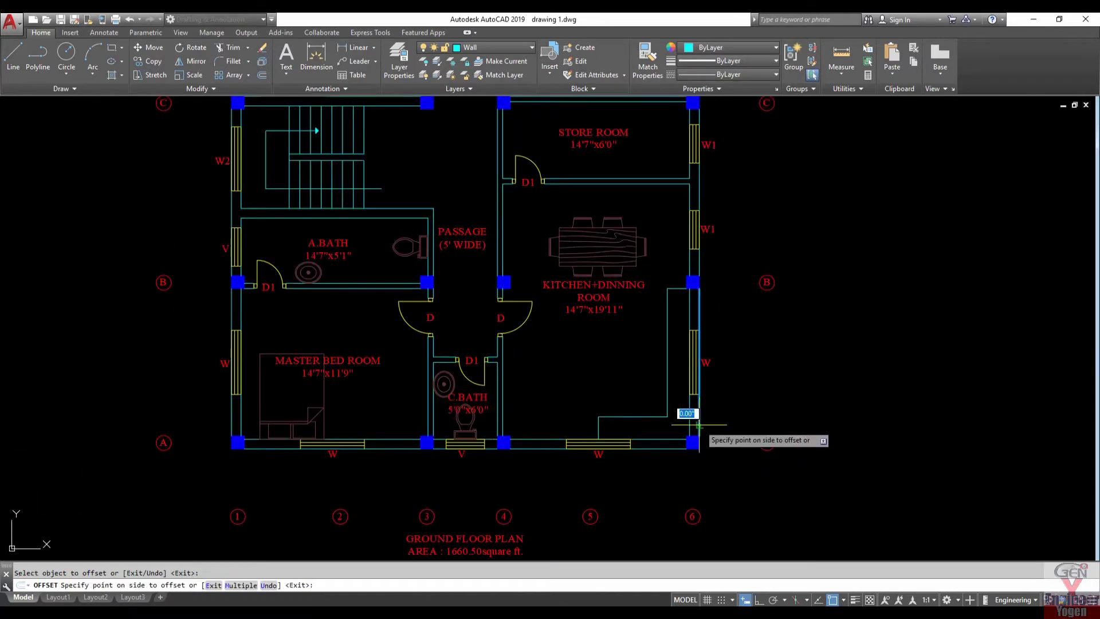
click(739, 419)
click(534, 452)
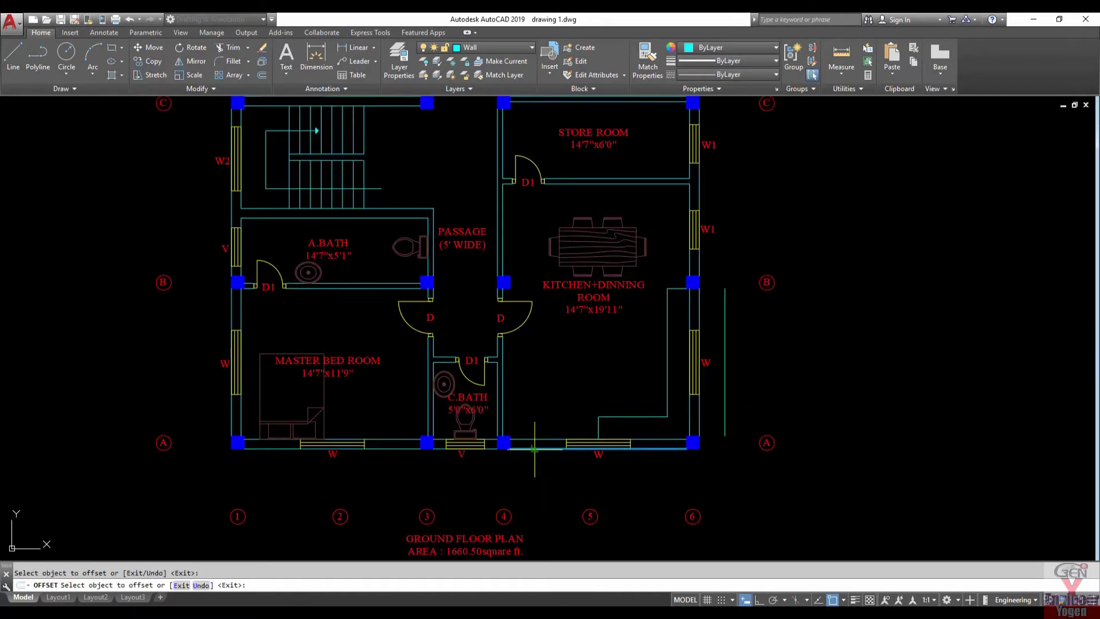
scroll(539, 458, down, 4)
scroll(423, 449, up, 4)
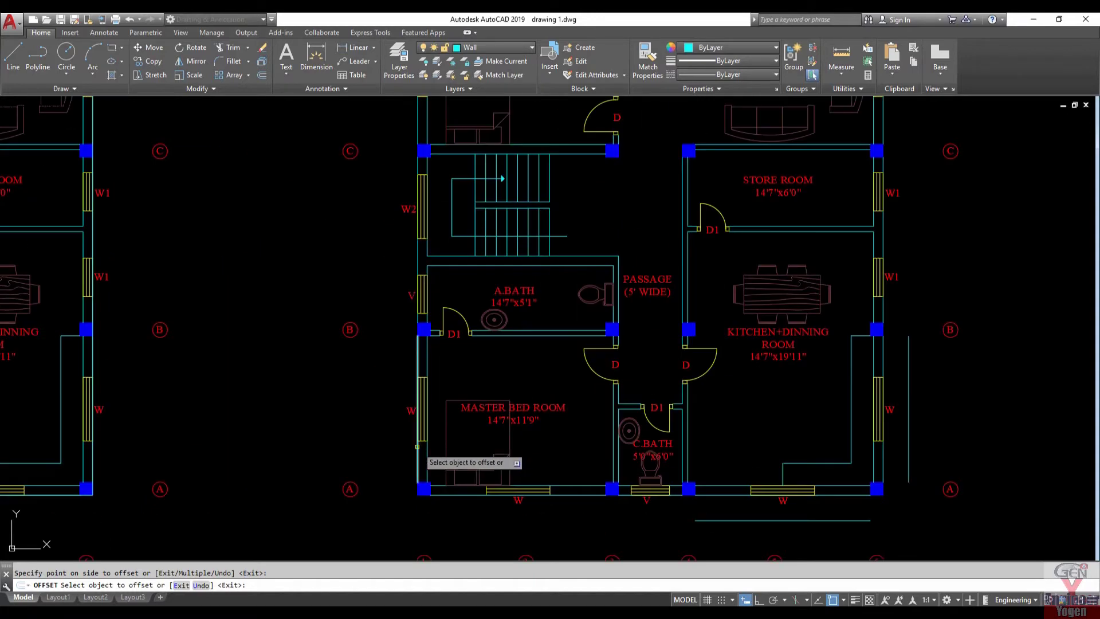
scroll(393, 447, down, 4)
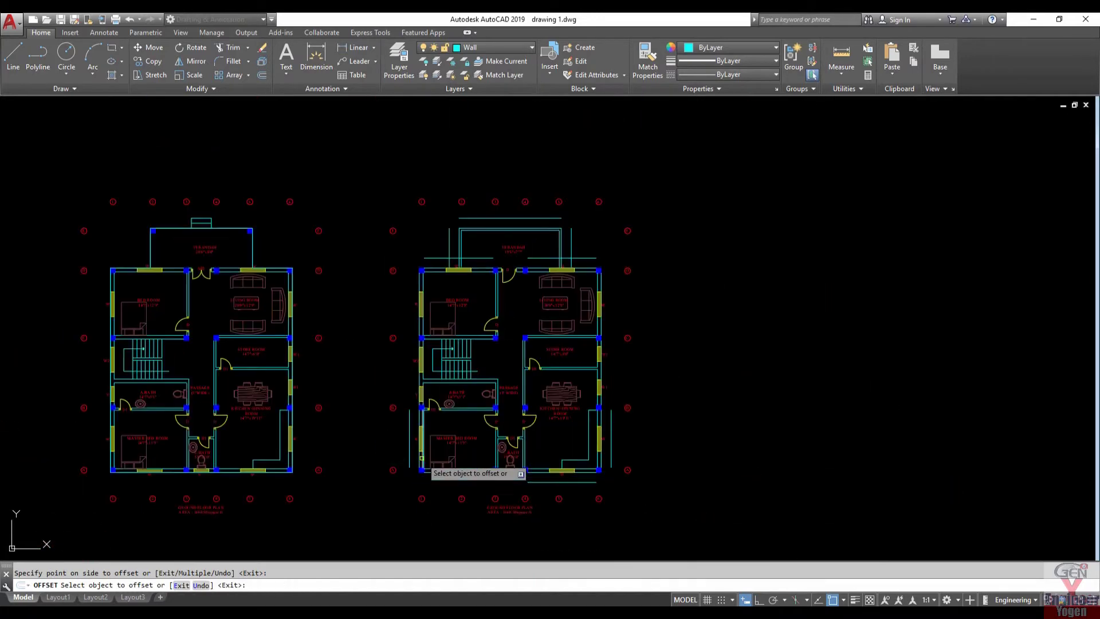
key(Escape)
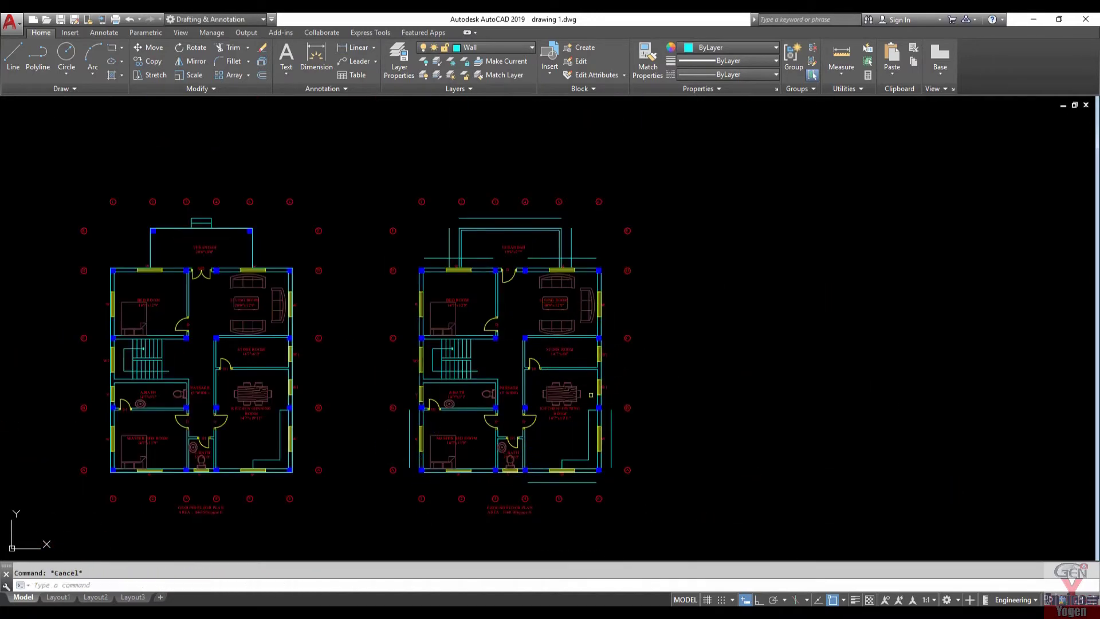
Fillet the parapet's right-bottom and bottom-left corners.
text(f)
key(Return)
scroll(590, 394, up, 4)
click(619, 448)
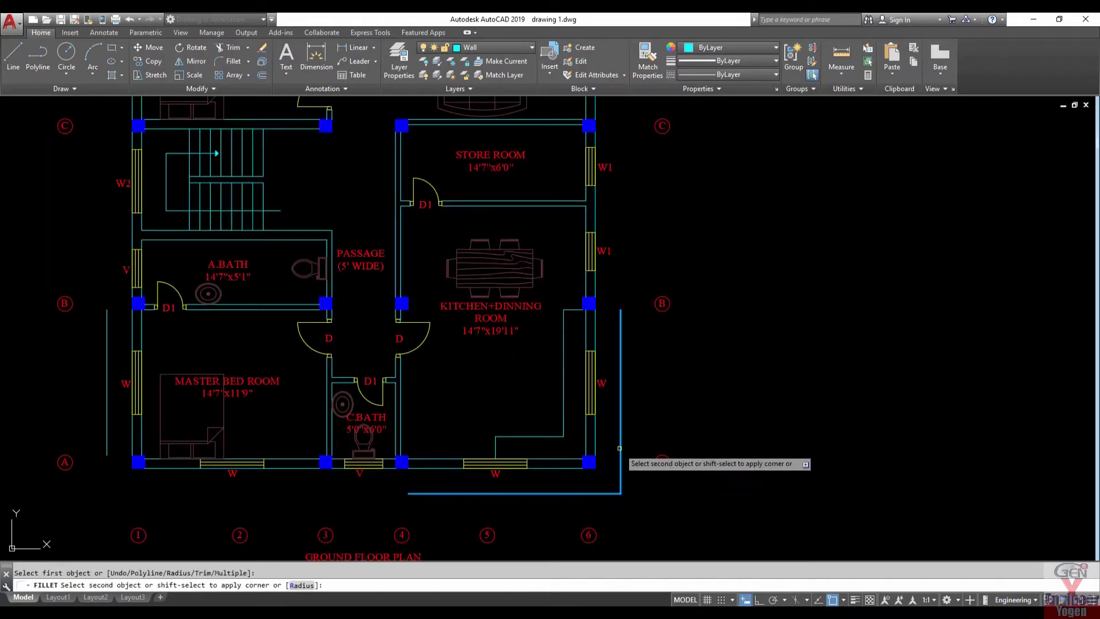
click(619, 450)
key(Return)
click(488, 493)
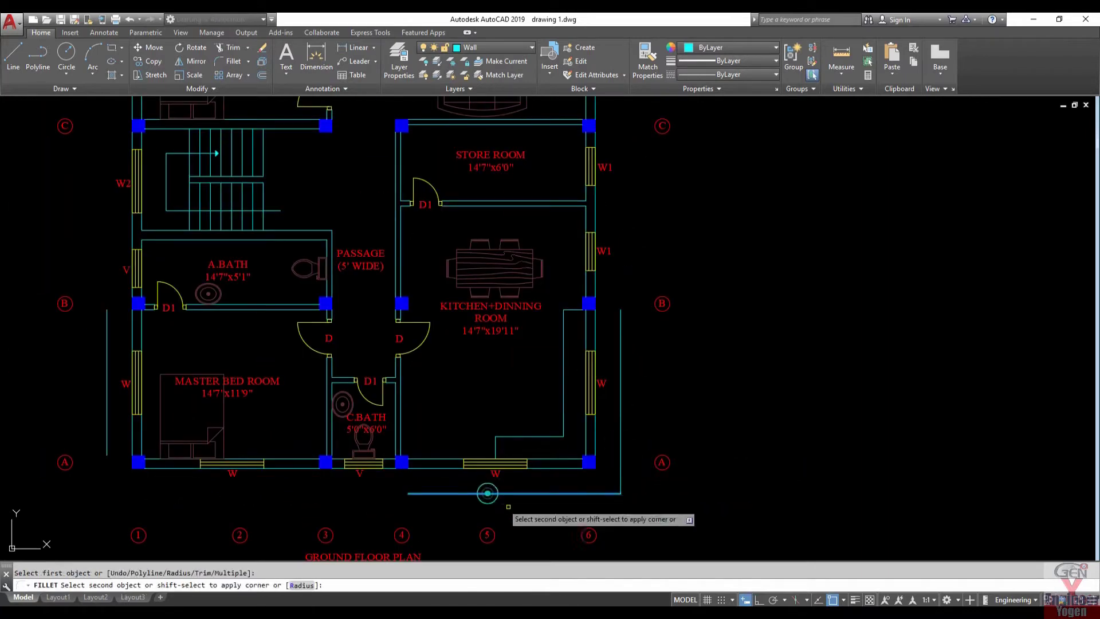
click(106, 449)
middle_drag(137, 340, 155, 360)
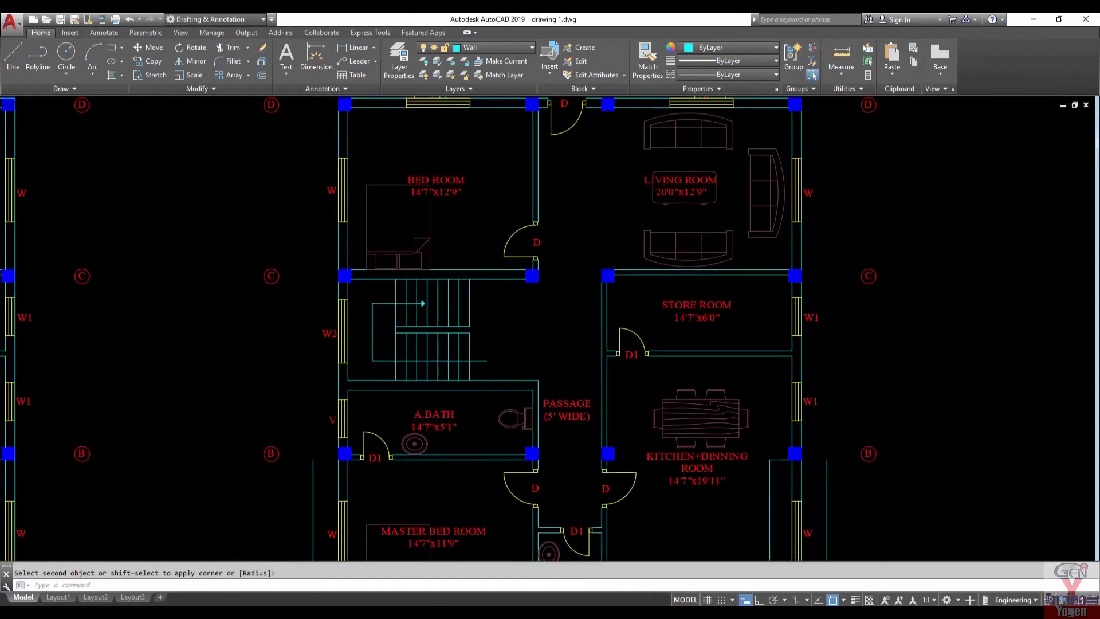
scroll(154, 359, down, 2)
Fillet the left parapet corners leading up to the verandah.
key(Return)
click(328, 466)
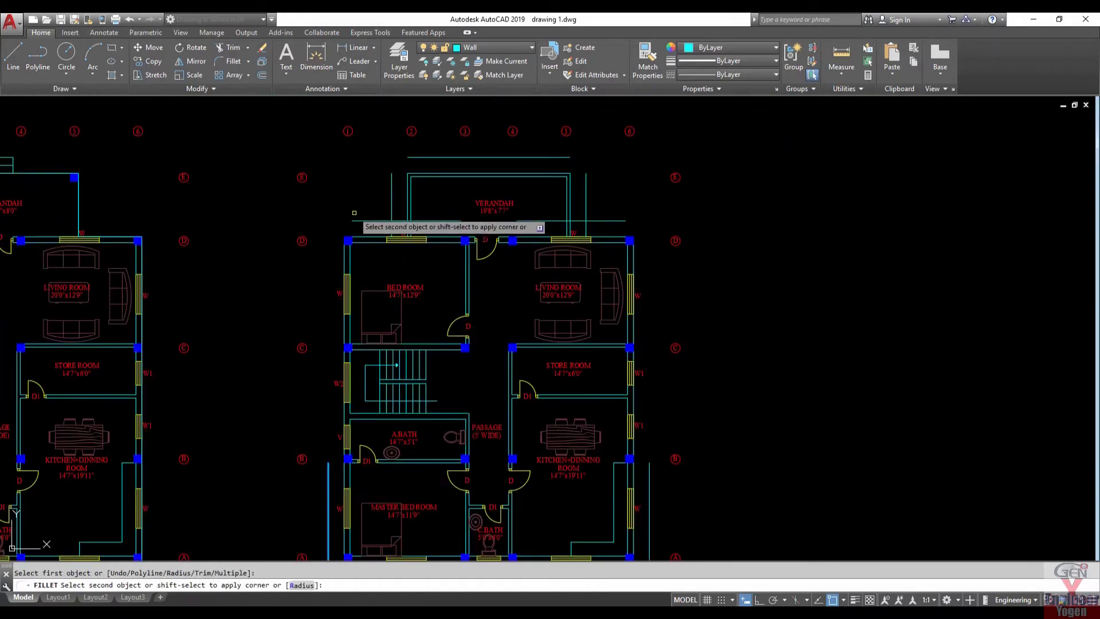
click(362, 223)
key(Return)
scroll(367, 223, up, 2)
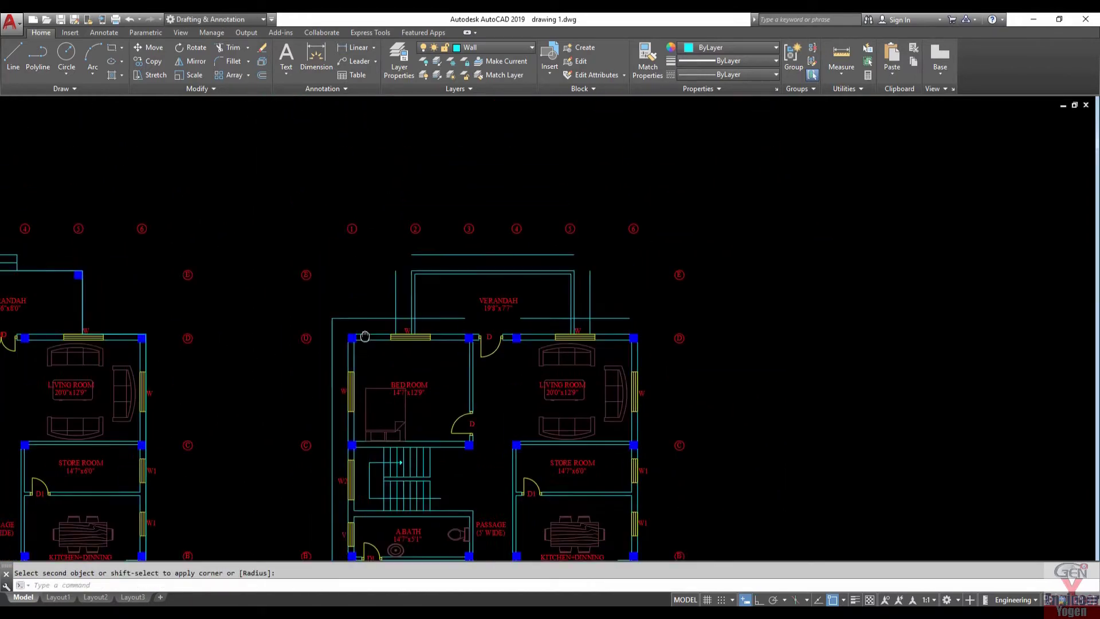
scroll(378, 258, up, 2)
scroll(390, 344, up, 1)
click(390, 379)
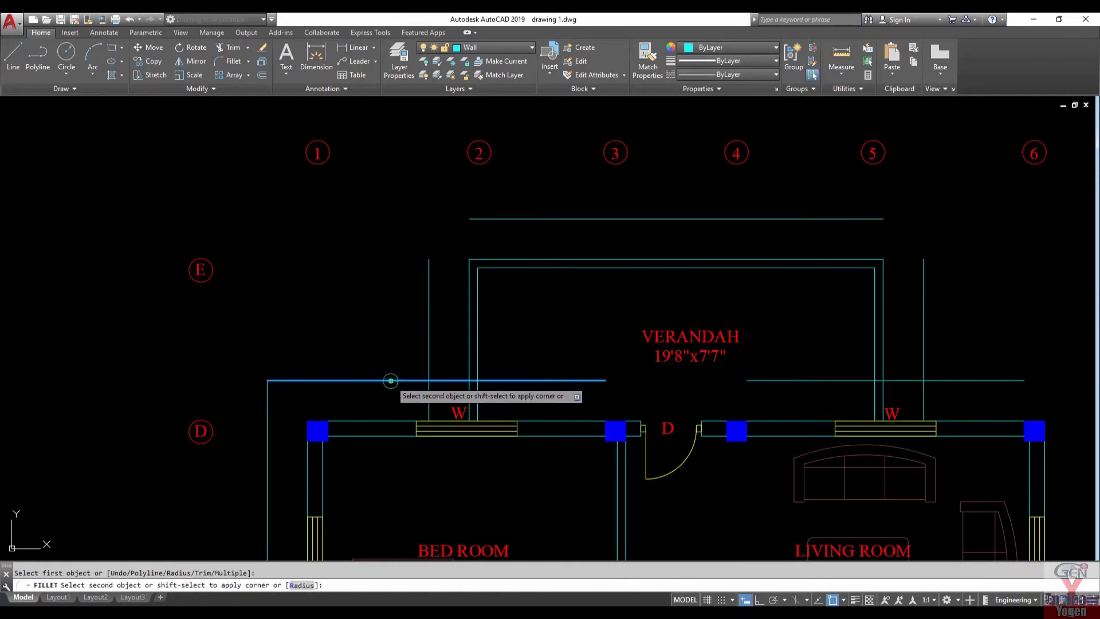
click(427, 343)
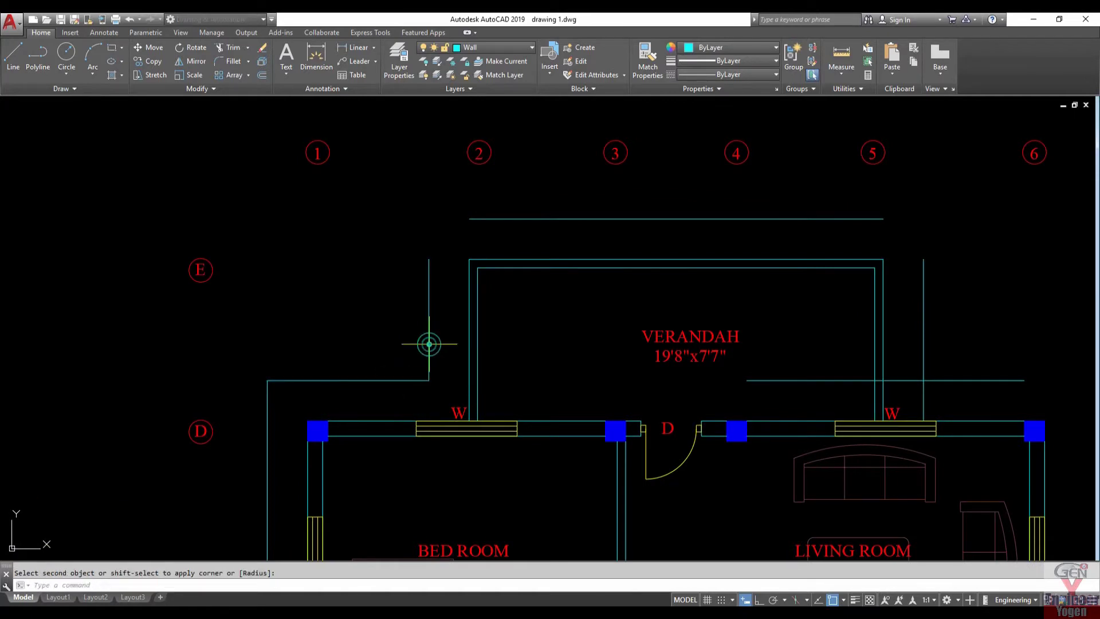
Fillet the parapet corners around the top and right of the verandah.
key(Return)
click(428, 285)
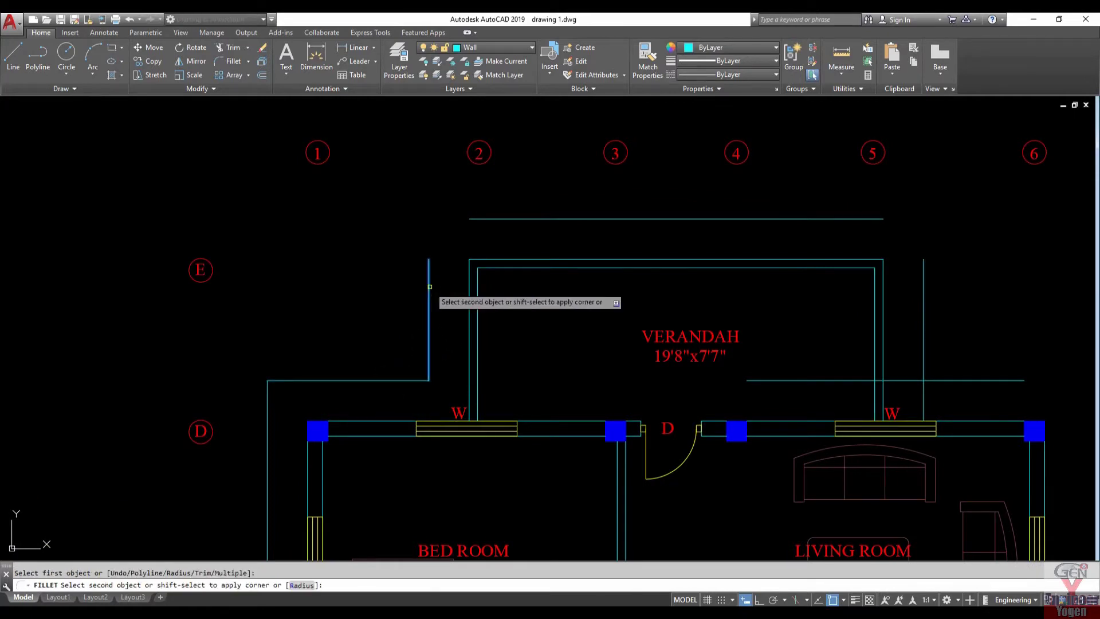
click(489, 218)
key(Return)
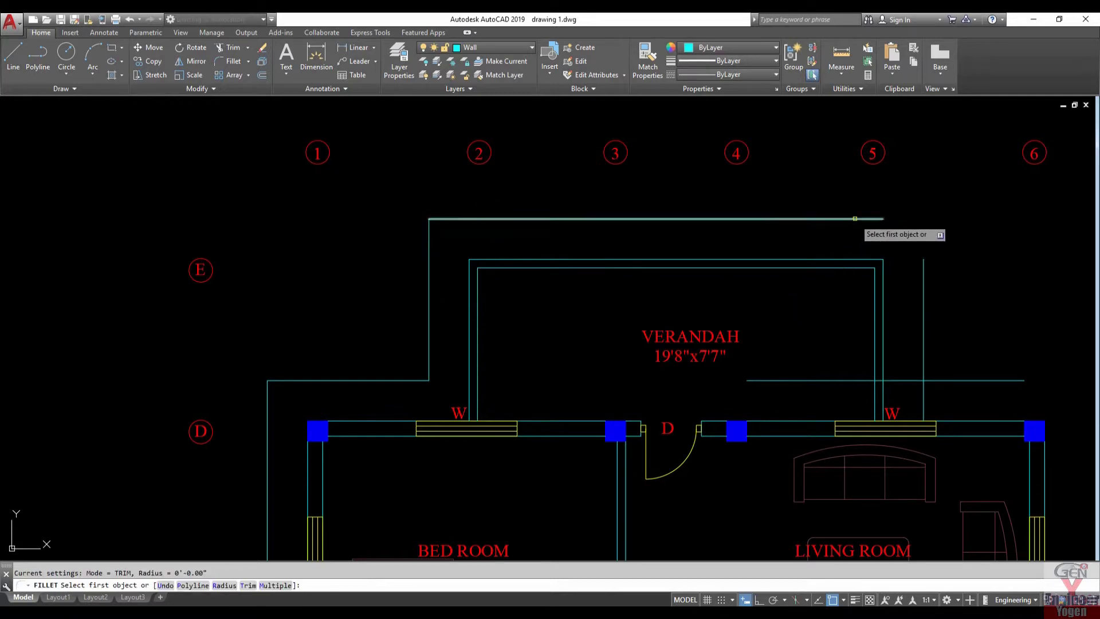
click(856, 219)
click(922, 270)
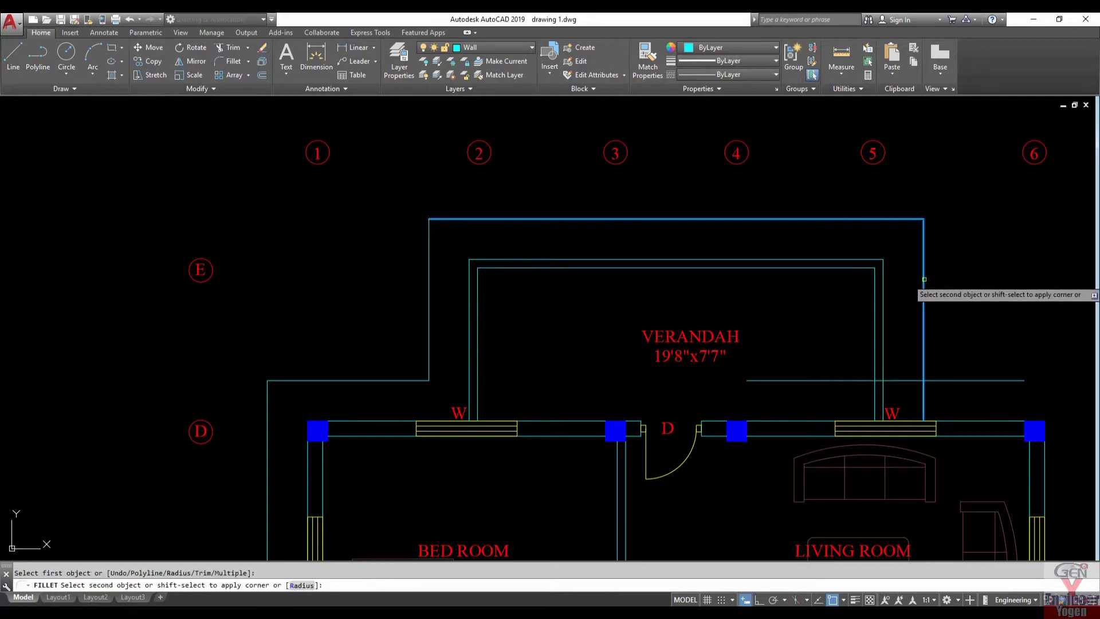
middle_drag(818, 349, 628, 293)
key(Return)
click(733, 309)
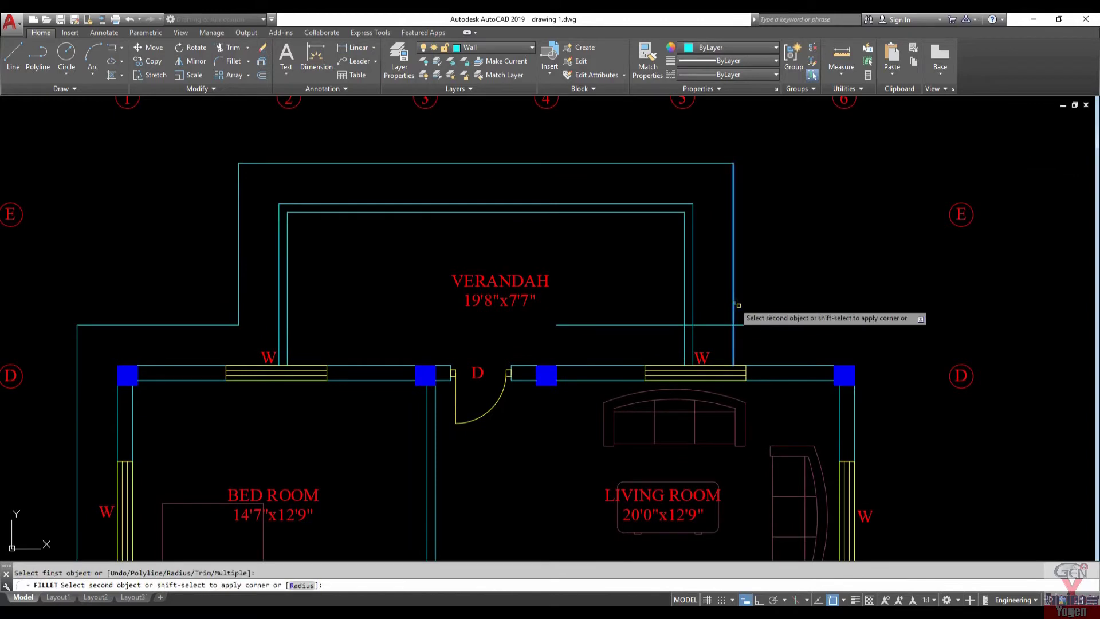
click(773, 324)
Fillet the line right of the verandah to the right outer parapet line.
scroll(710, 309, down, 4)
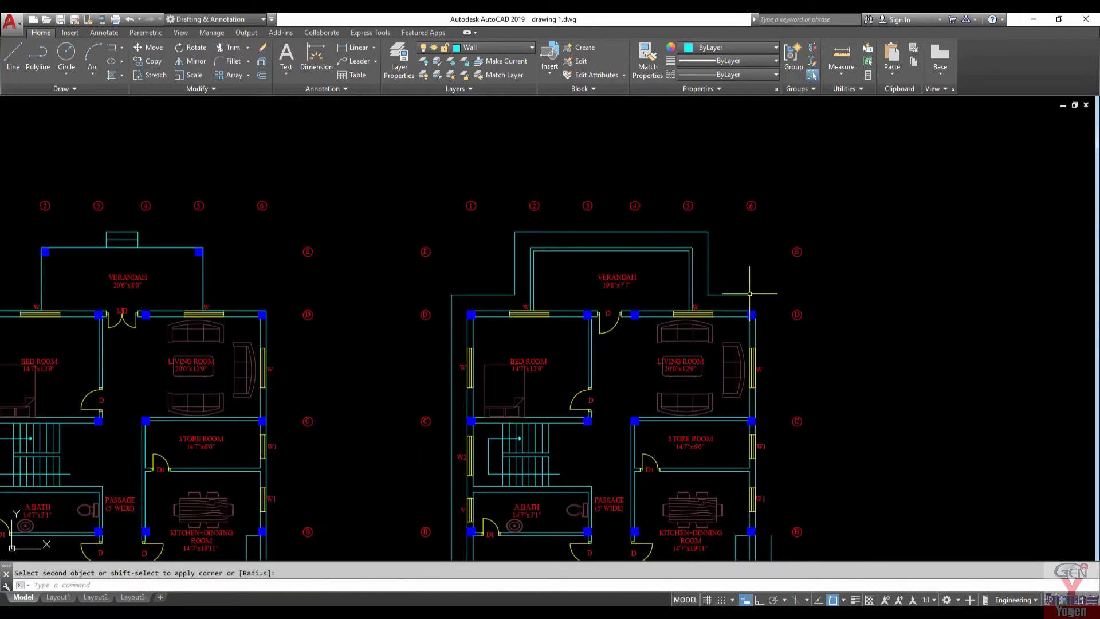
scroll(710, 298, up, 3)
key(Return)
click(704, 292)
scroll(705, 292, down, 2)
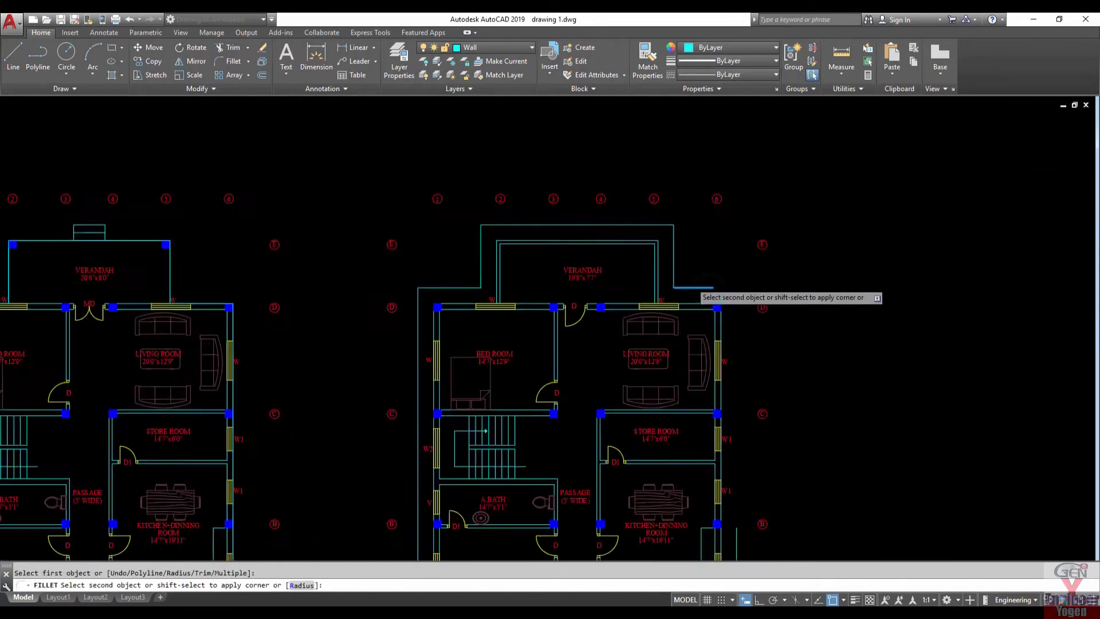
scroll(705, 292, down, 3)
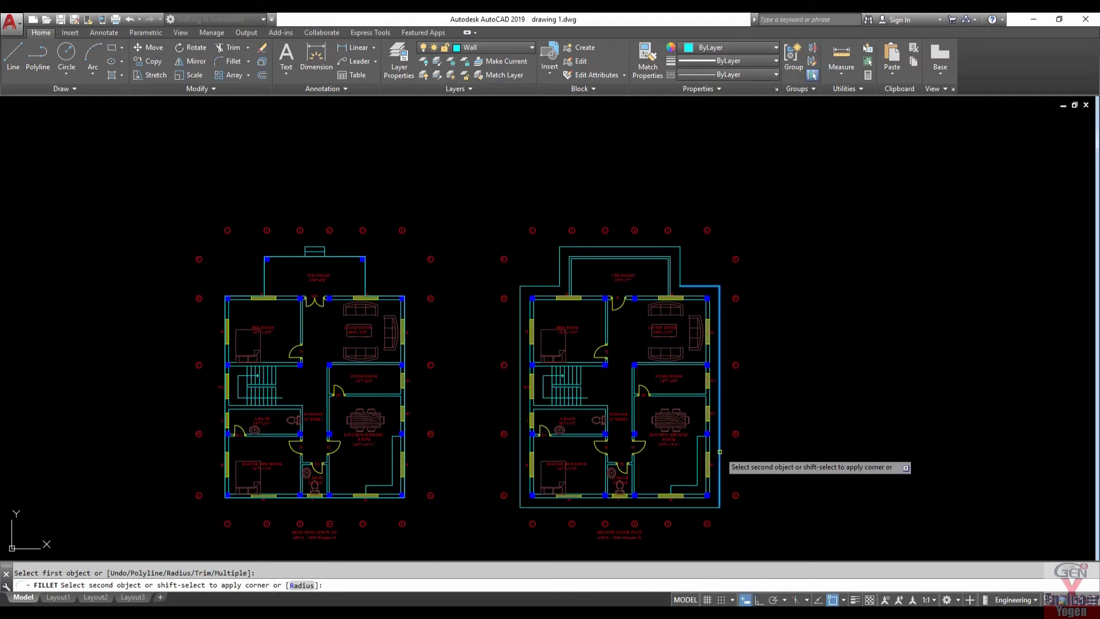
click(718, 452)
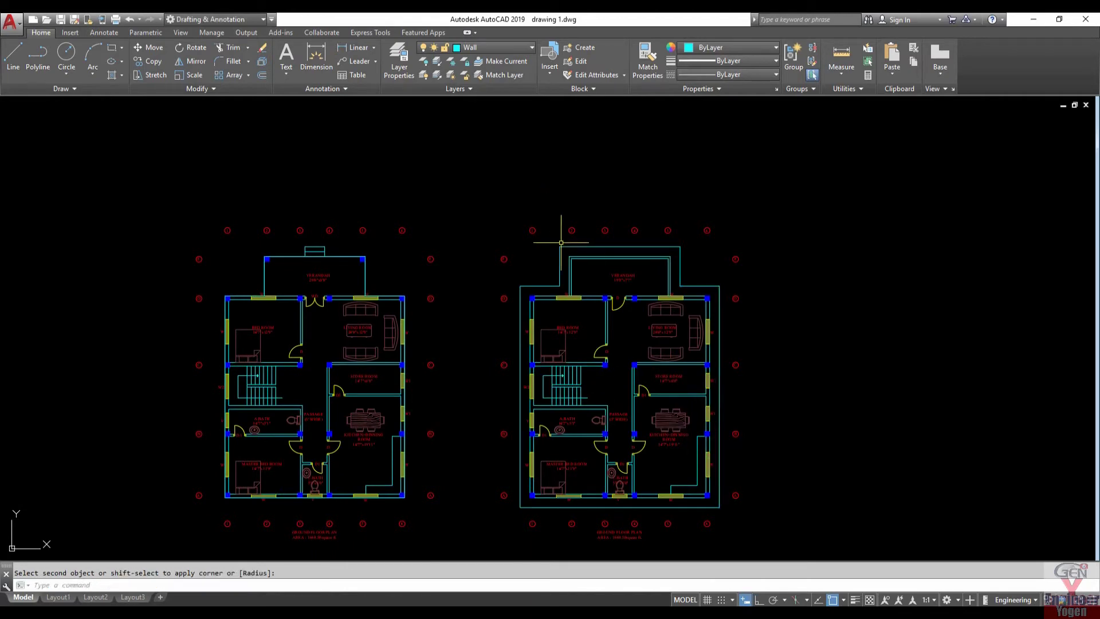
text(l)
key(Return)
Draw diagonals joining the verandah's outer top-left and top-right corners to its inner corners.
scroll(562, 244, up, 5)
click(540, 253)
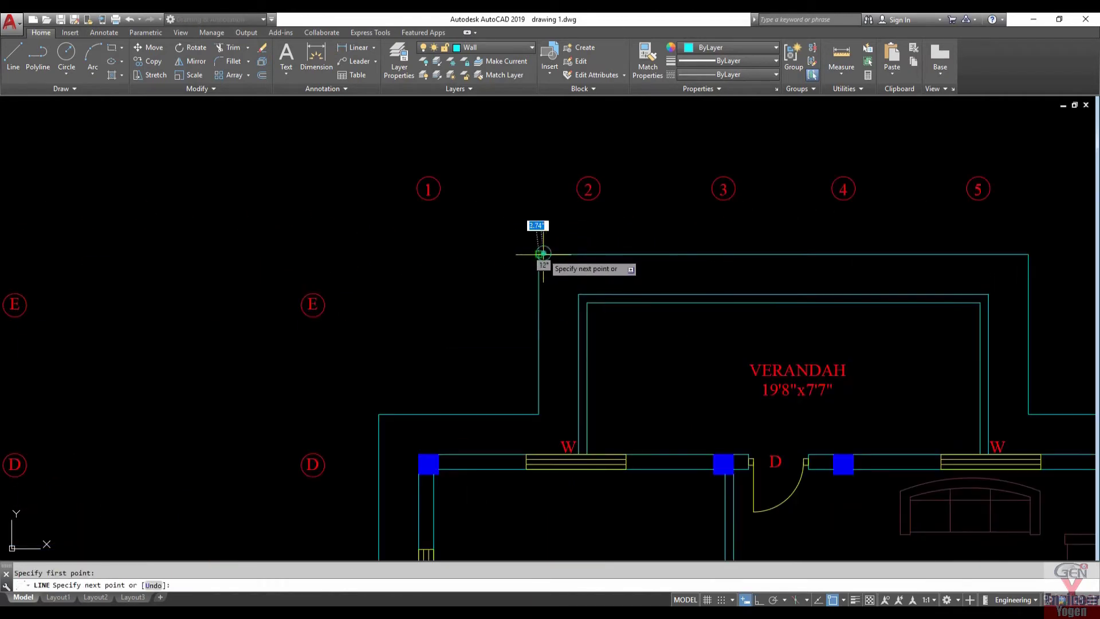
click(579, 294)
key(Return)
scroll(582, 289, down, 5)
scroll(716, 288, up, 5)
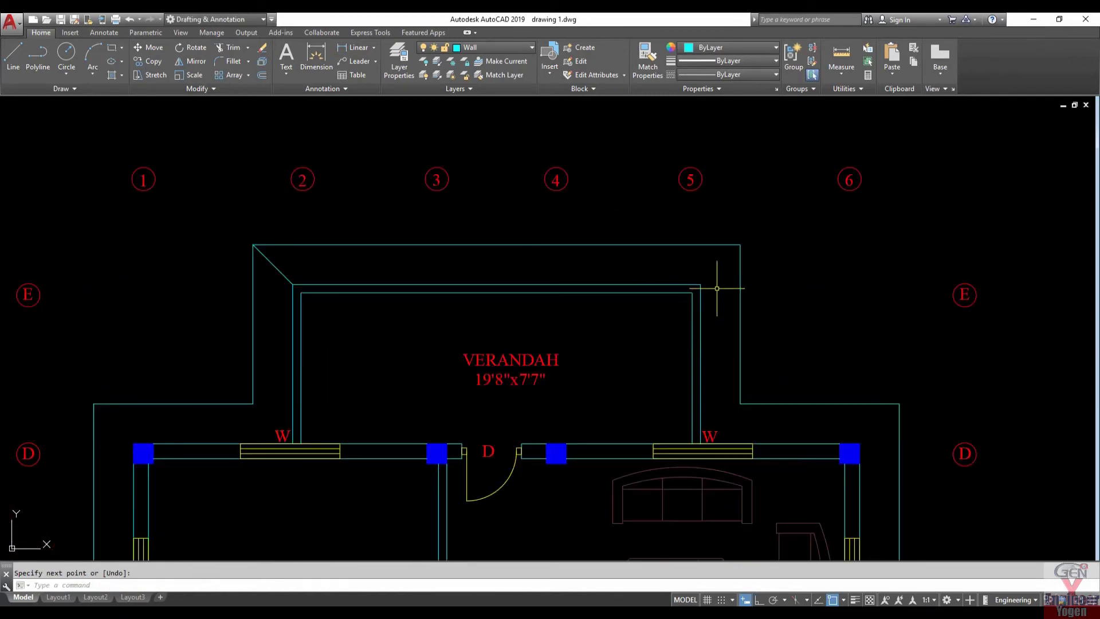
text(l)
key(Return)
click(699, 284)
click(740, 246)
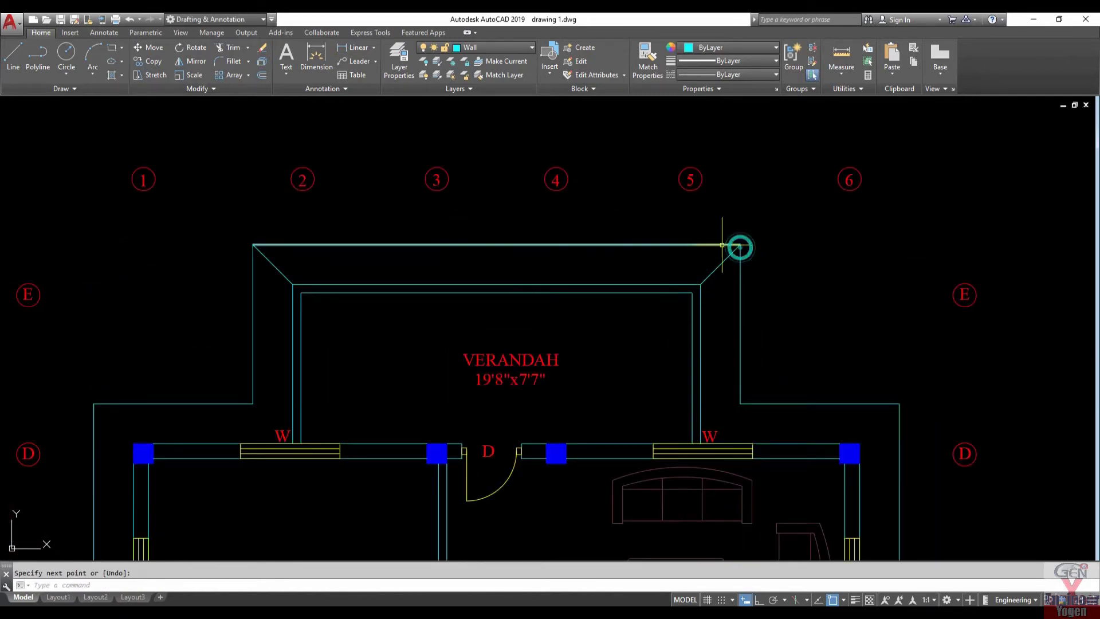
scroll(722, 246, down, 5)
scroll(475, 298, up, 5)
Draw a diagonal from the corner left of the verandah to the wall above the window.
key(Return)
text(l)
key(Return)
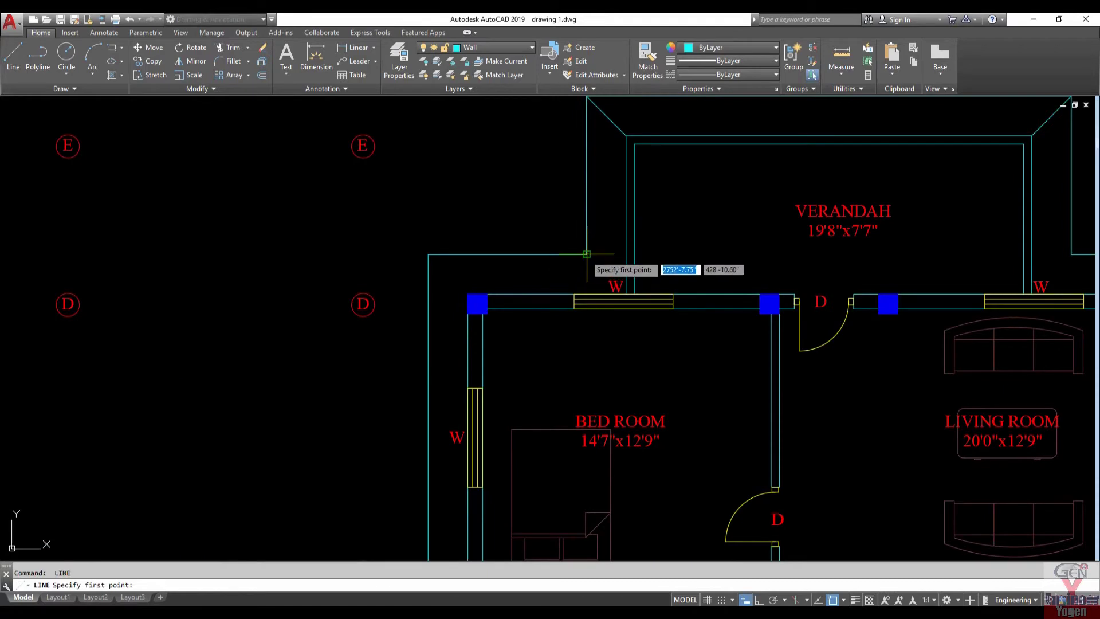
click(586, 254)
scroll(625, 295, up, 4)
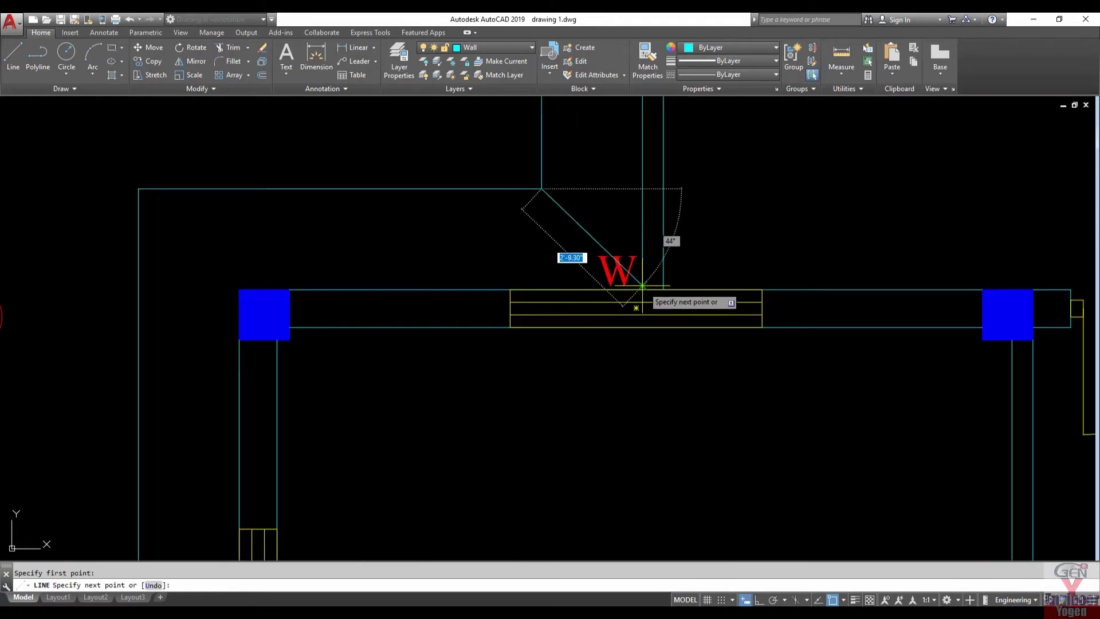
click(642, 285)
key(Return)
scroll(642, 285, down, 5)
scroll(498, 266, up, 5)
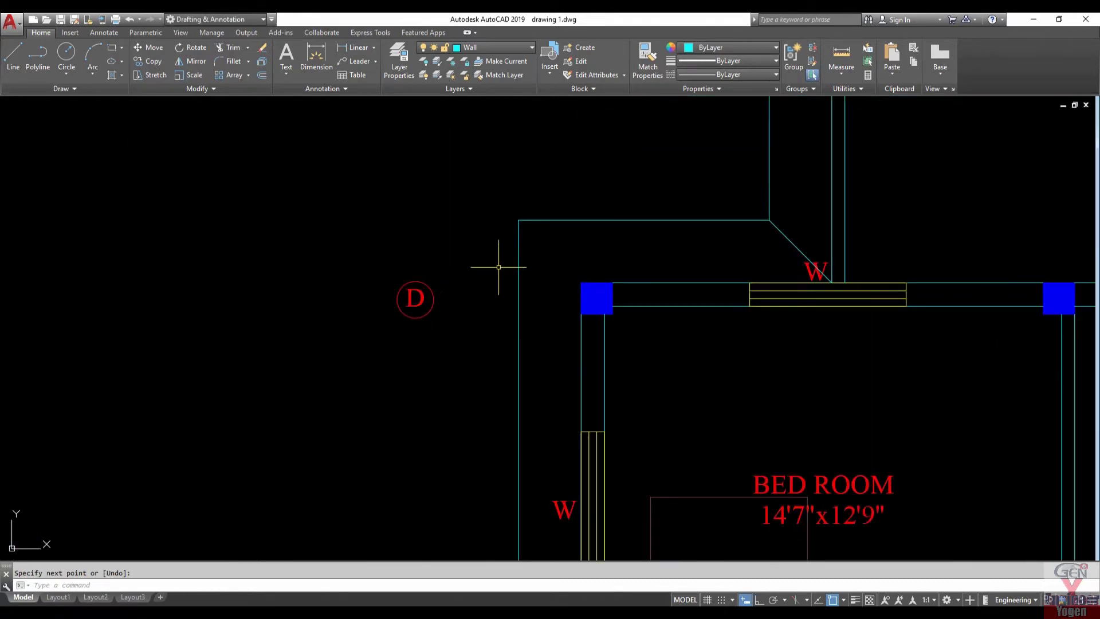
Join the bedroom and right outer parapet corners to their corner columns with diagonals.
key(Return)
click(519, 220)
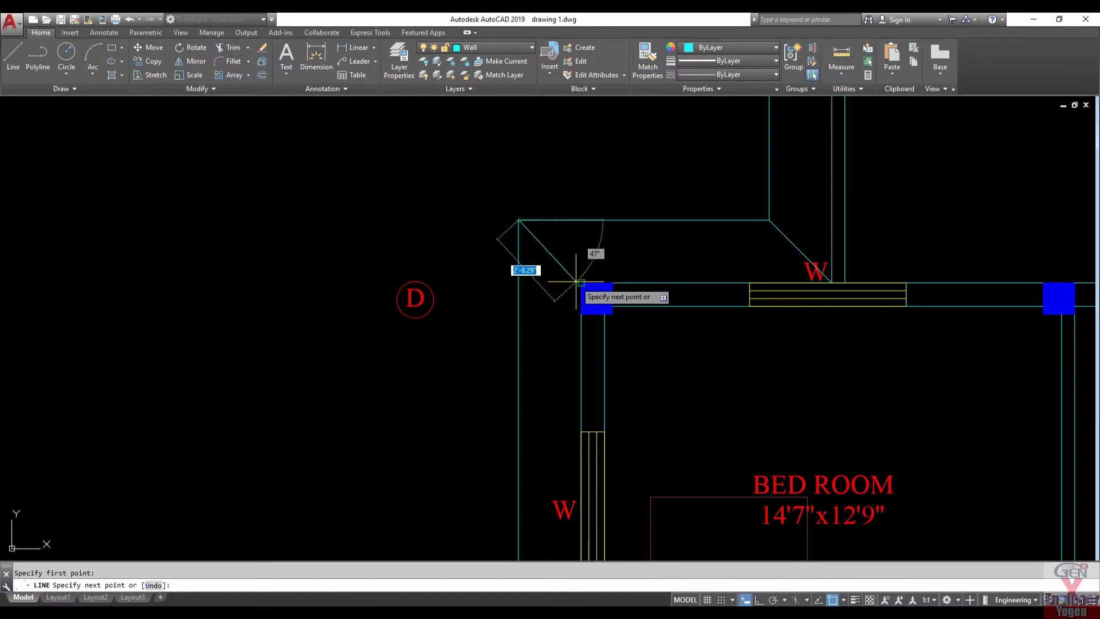
click(577, 280)
key(Return)
scroll(577, 281, down, 5)
scroll(809, 241, up, 4)
key(Return)
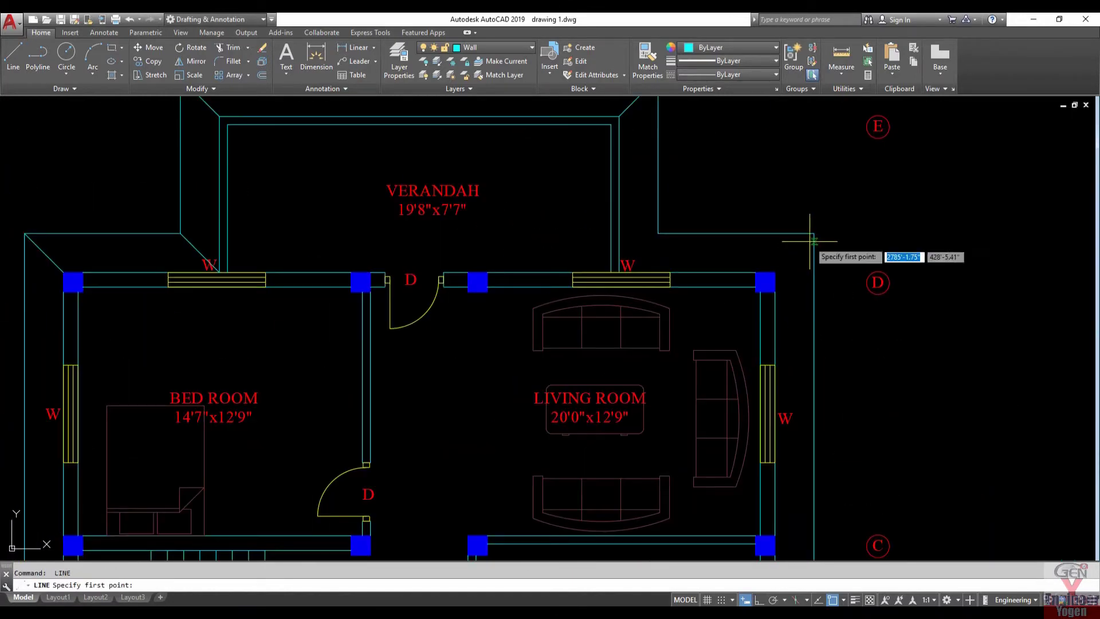
click(813, 233)
click(775, 272)
key(Return)
key(Return)
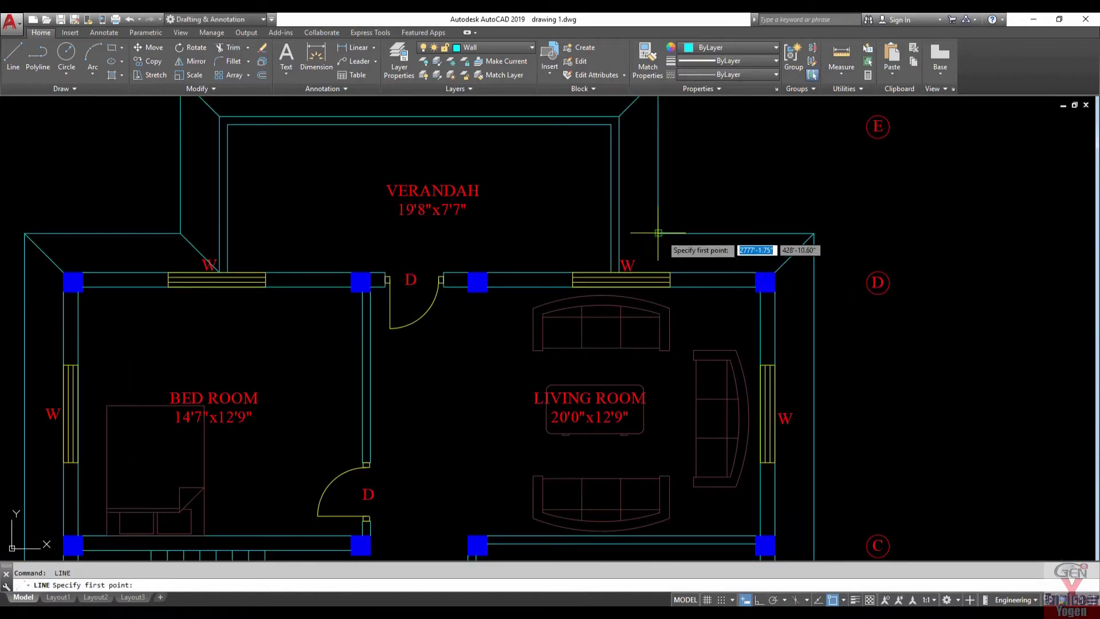
Draw a diagonal from beside the verandah's right wall to the wall above the window.
click(658, 233)
scroll(634, 267, up, 6)
click(573, 286)
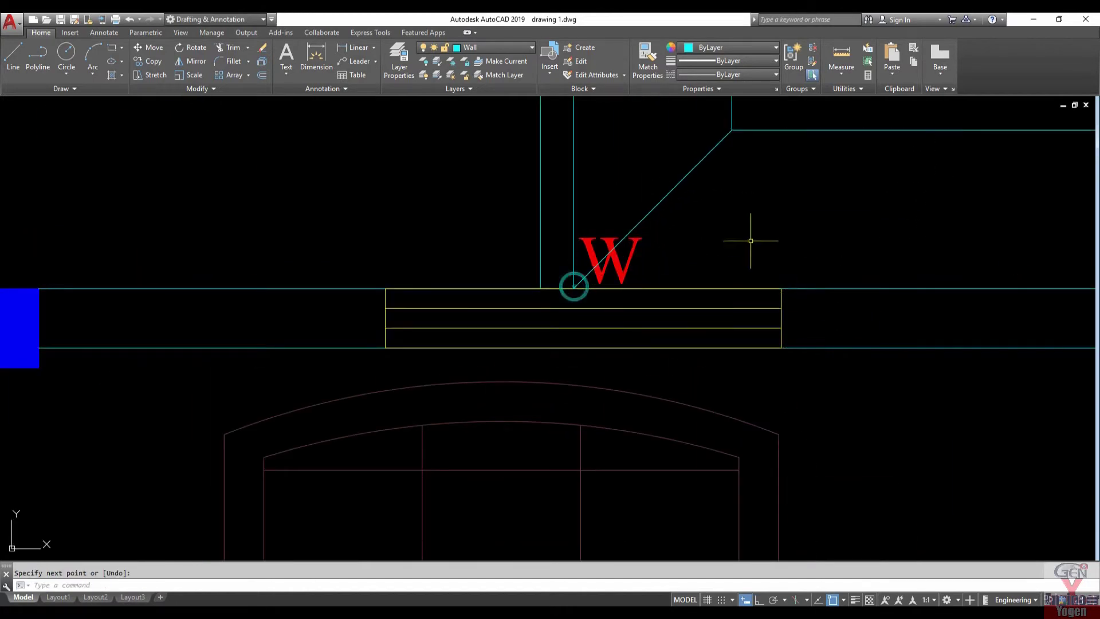
scroll(751, 241, down, 5)
scroll(750, 240, down, 3)
middle_drag(542, 503, 577, 377)
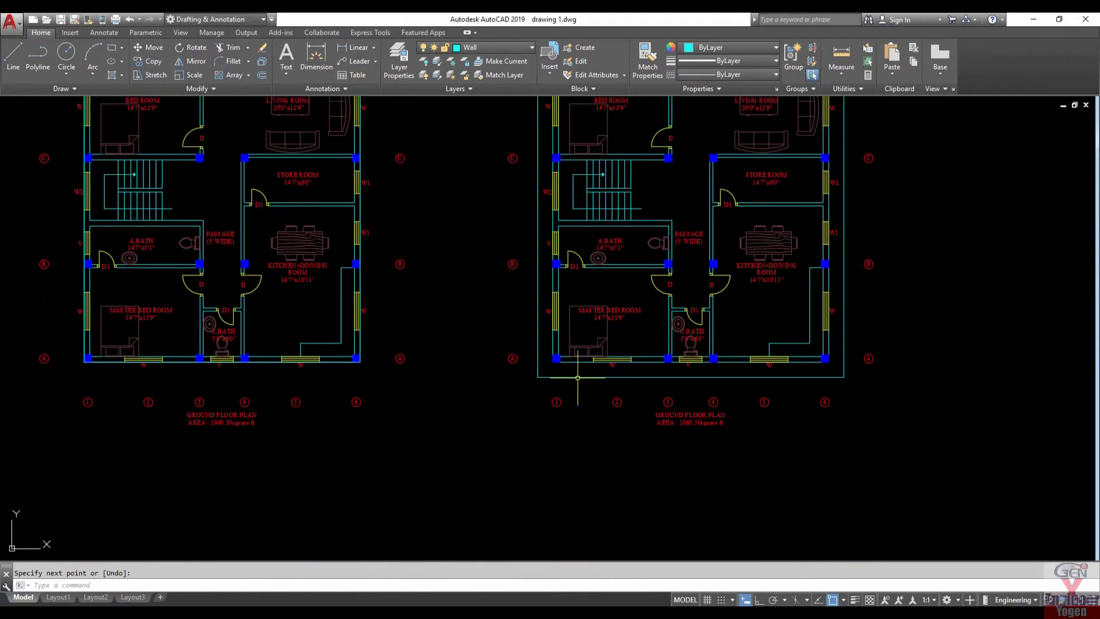
scroll(573, 370, up, 5)
scroll(498, 395, up, 2)
Join the bottom-left and bottom-right parapet corners to their corner columns with diagonals.
key(Return)
click(488, 406)
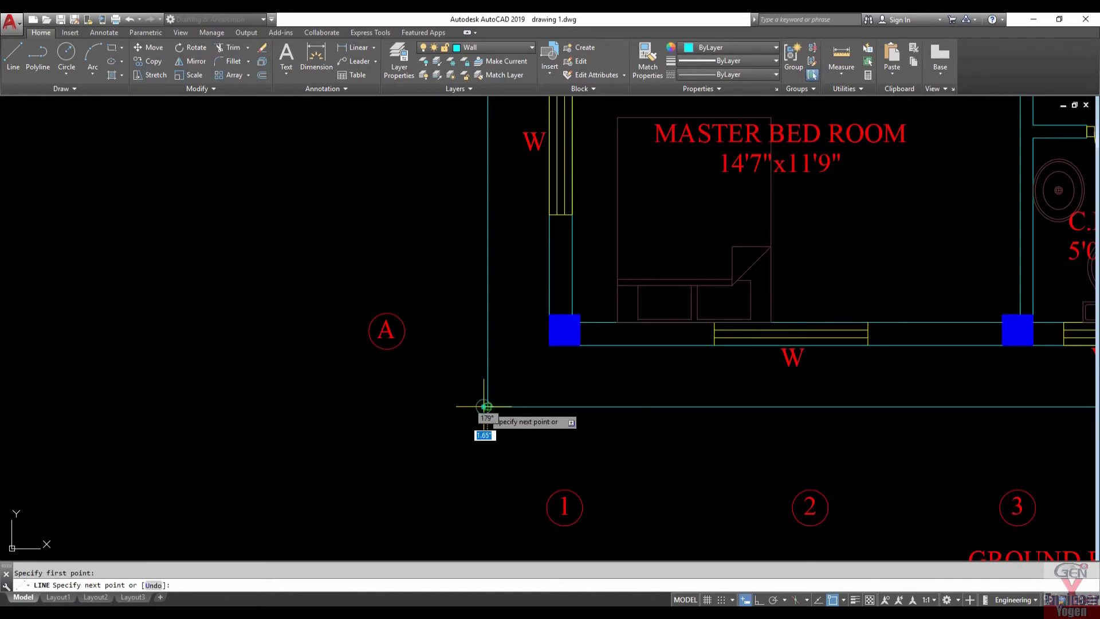
click(548, 345)
key(Return)
scroll(544, 328, down, 5)
scroll(745, 379, up, 5)
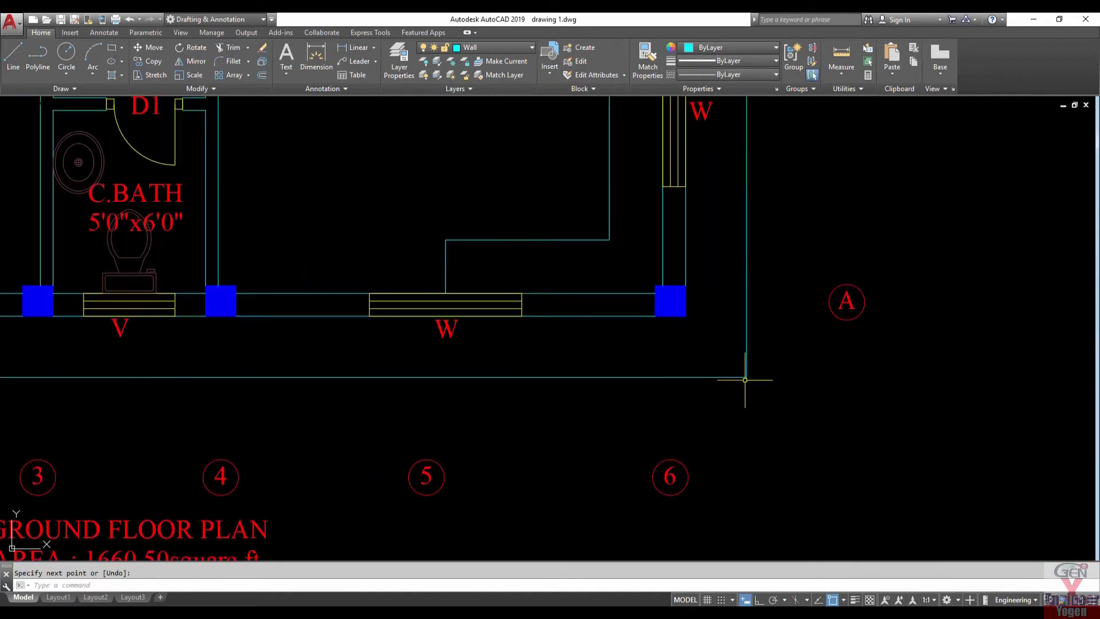
key(Return)
click(744, 378)
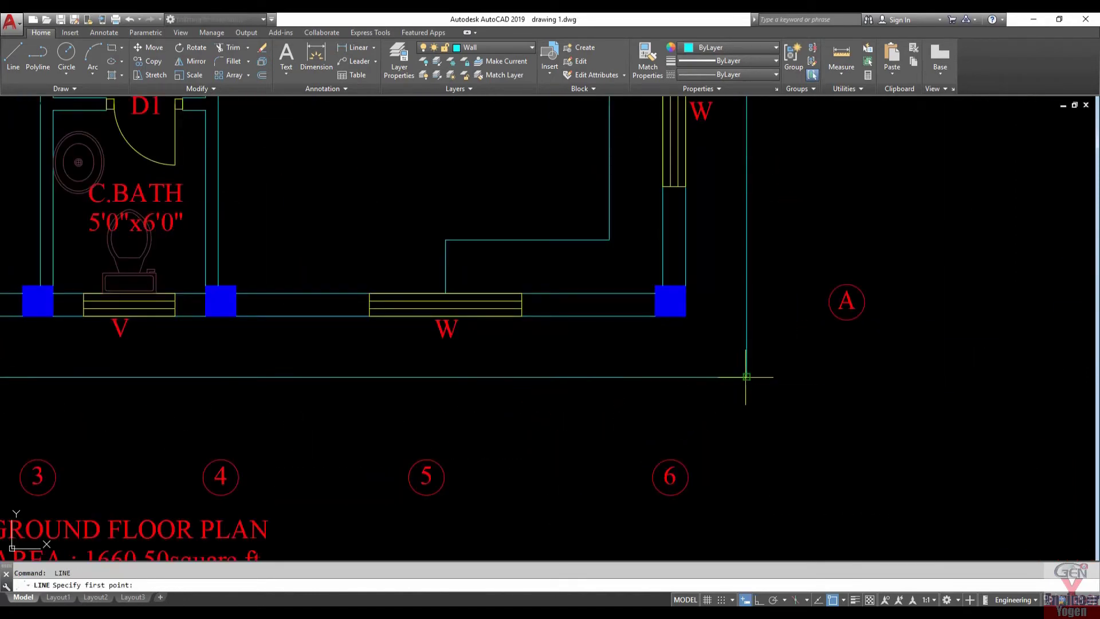
click(684, 318)
key(Return)
scroll(684, 319, down, 5)
scroll(687, 343, down, 1)
Draw a line across the verandah doorway between the left and right door jambs.
mouse_move(637, 306)
middle_down()
mouse_move(715, 334)
mouse_move(725, 323)
middle_up()
scroll(680, 223, up, 2)
scroll(682, 315, up, 3)
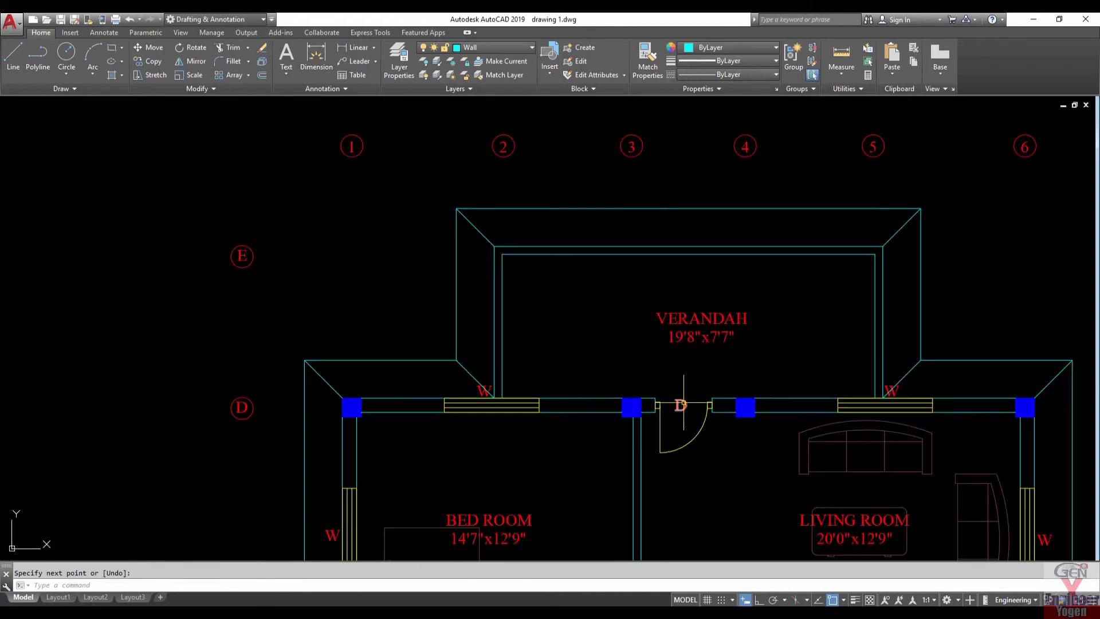
scroll(684, 403, up, 2)
key(Return)
click(637, 396)
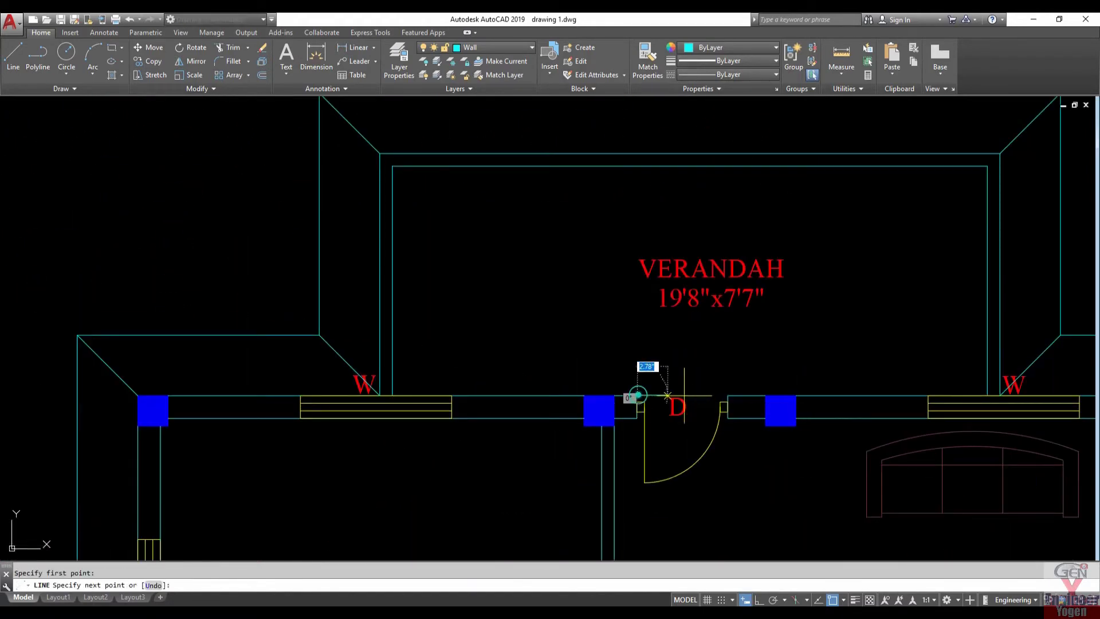
click(727, 395)
key(Return)
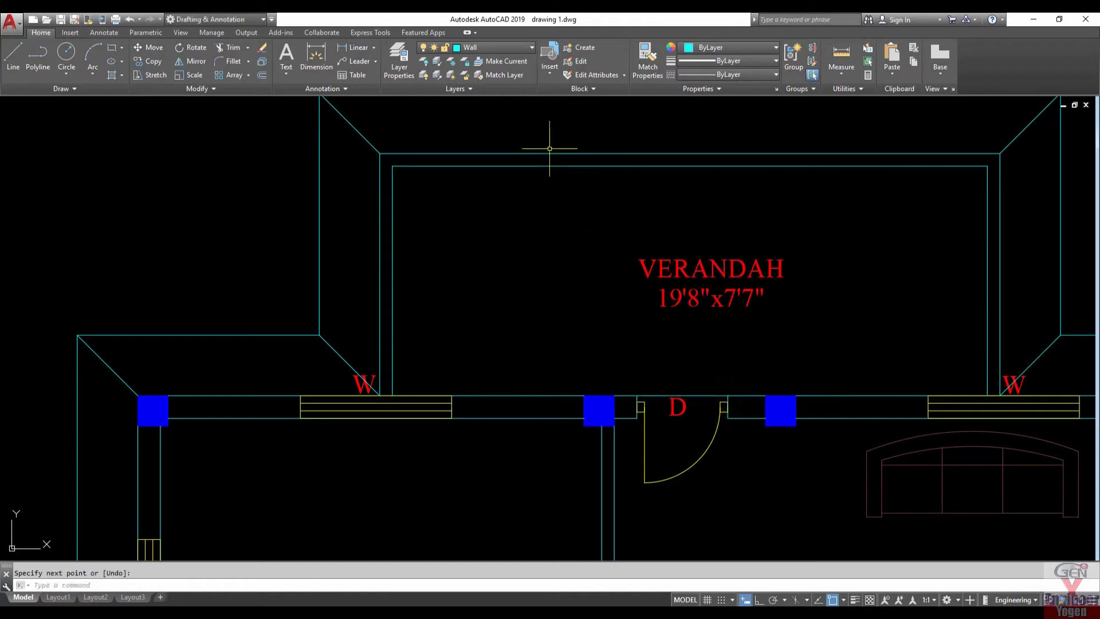
Make Hatch the current layer and fill the verandah with the ANGLE pattern at scale 40.
click(519, 47)
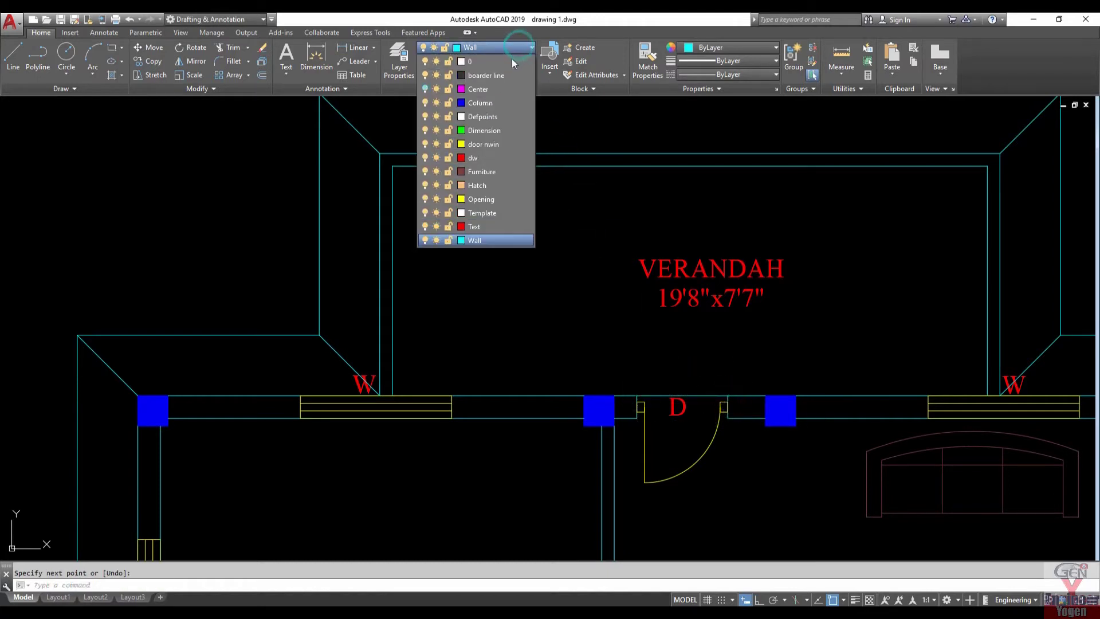
click(490, 191)
text(h)
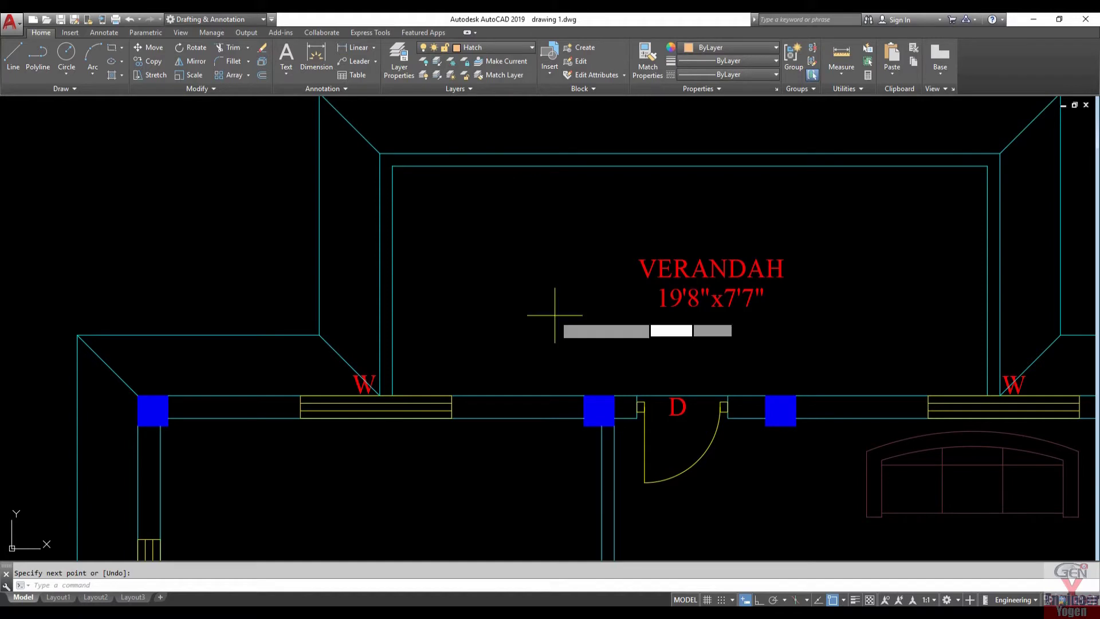
key(Return)
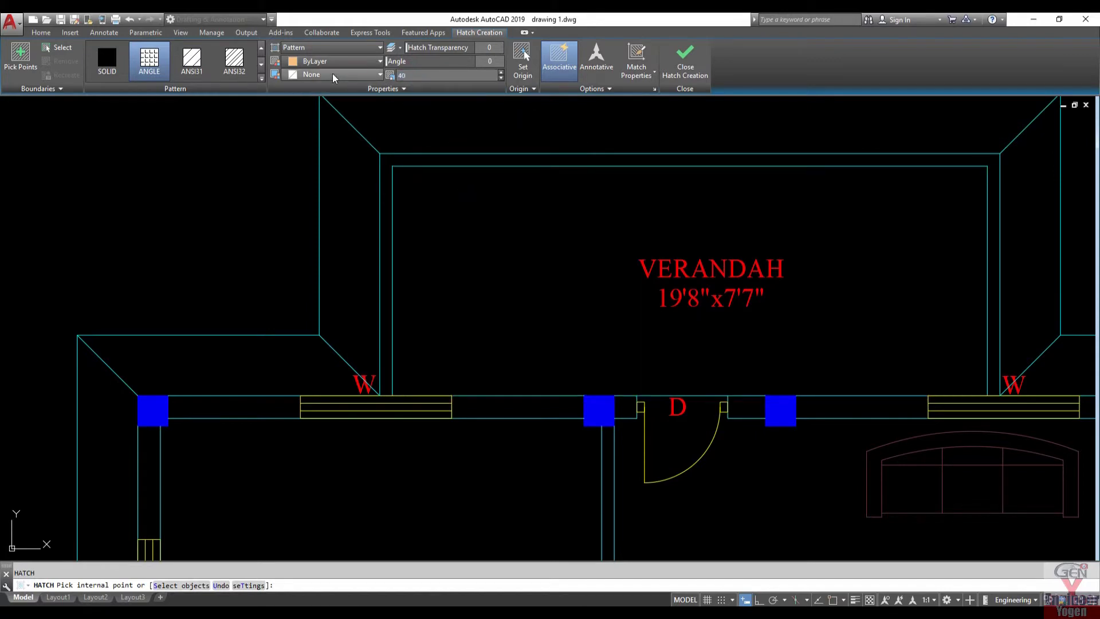
click(532, 251)
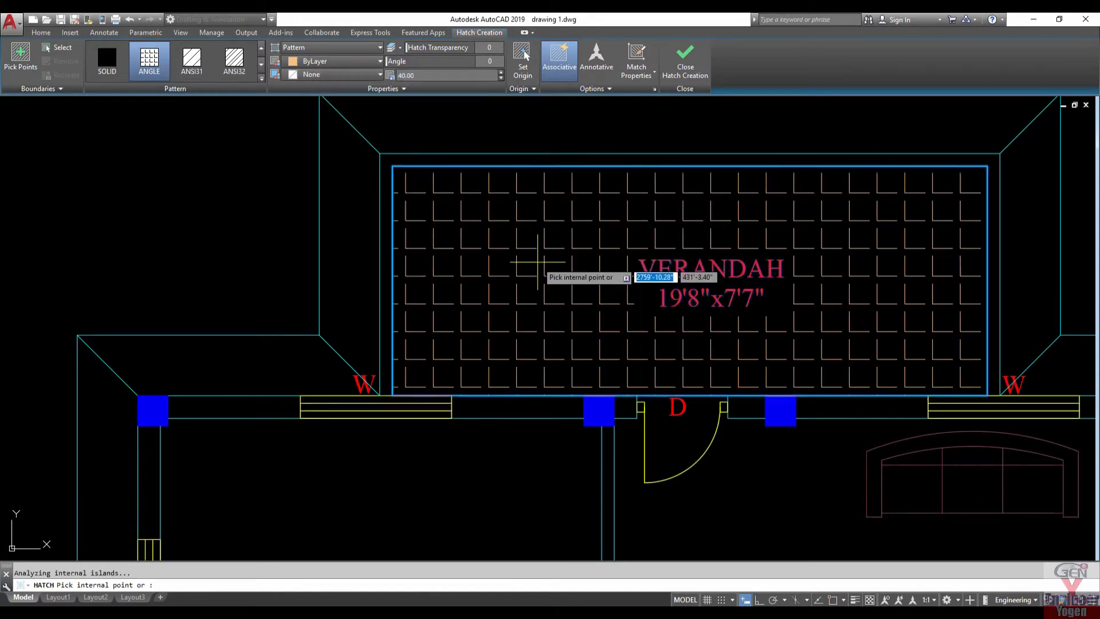
key(Return)
scroll(496, 260, down, 5)
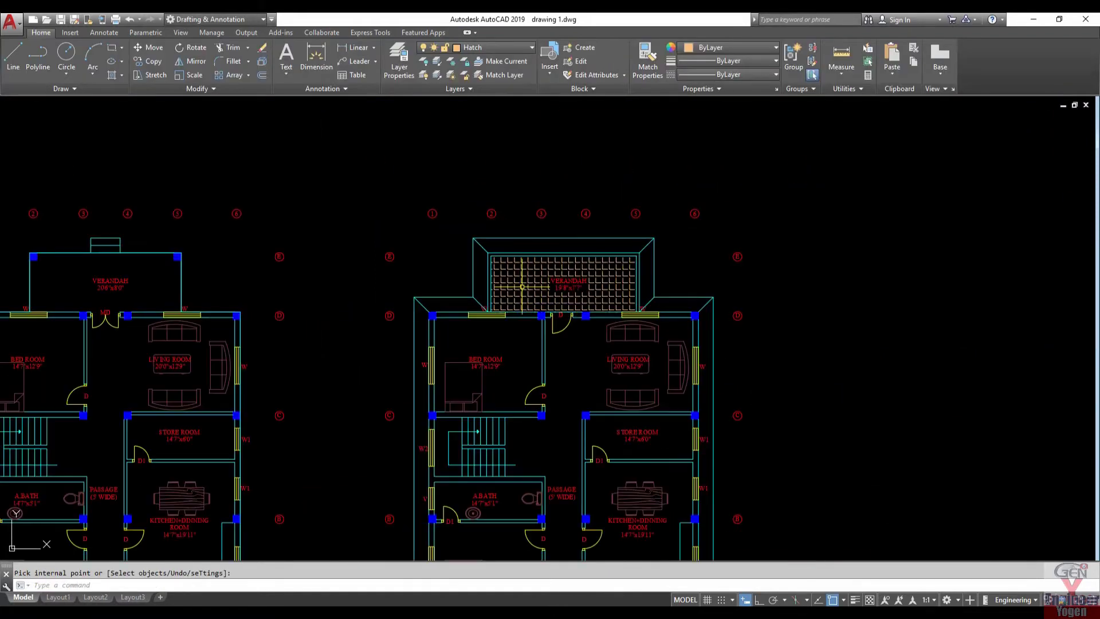
scroll(545, 253, down, 4)
scroll(588, 288, down, 1)
scroll(486, 184, up, 3)
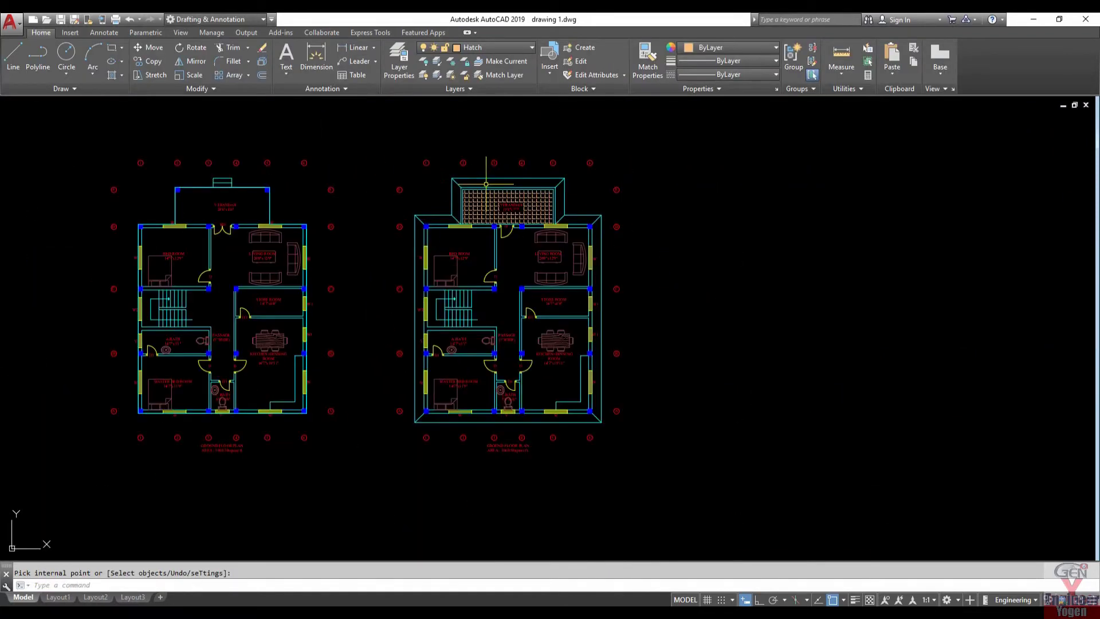
Turn all layers on with LAYON and copy the whole plan horizontally to the right, Ortho on.
text(yon)
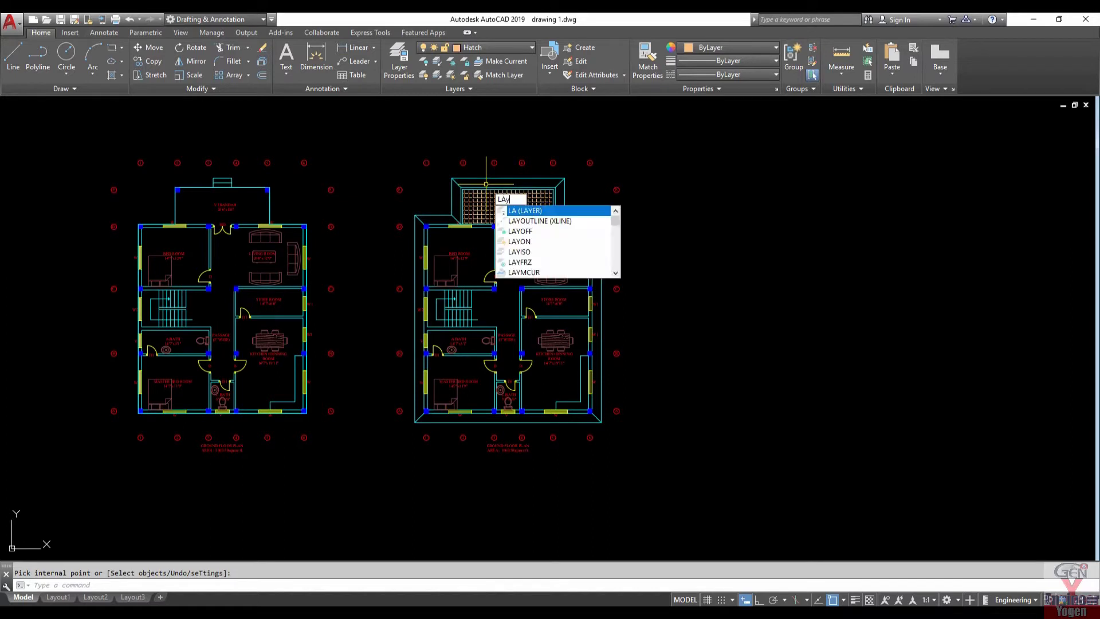
key(Return)
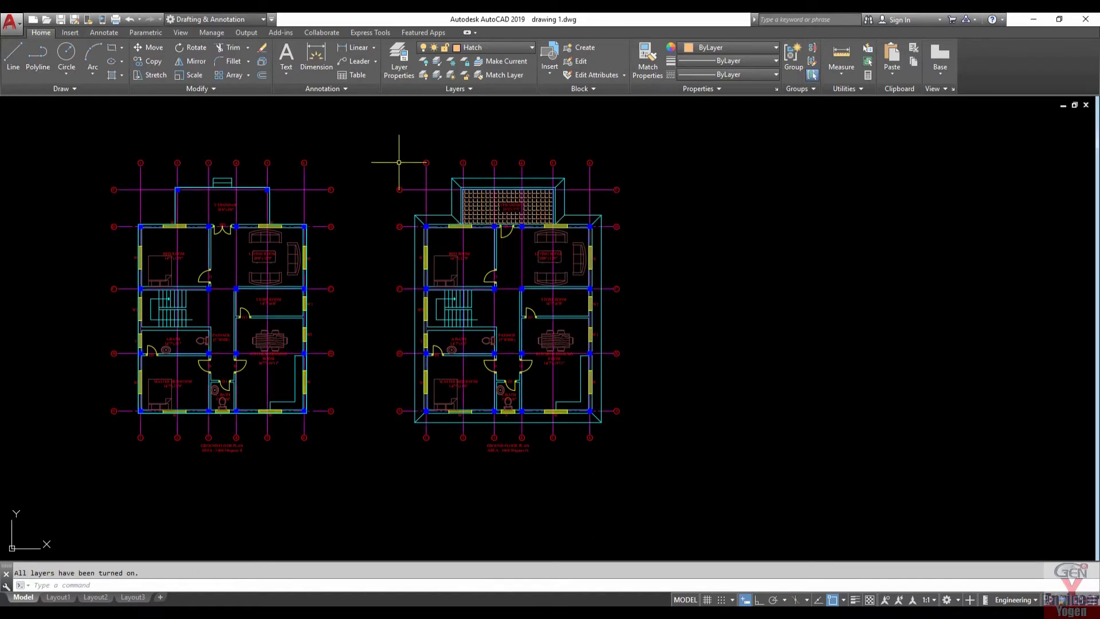
click(364, 135)
click(703, 500)
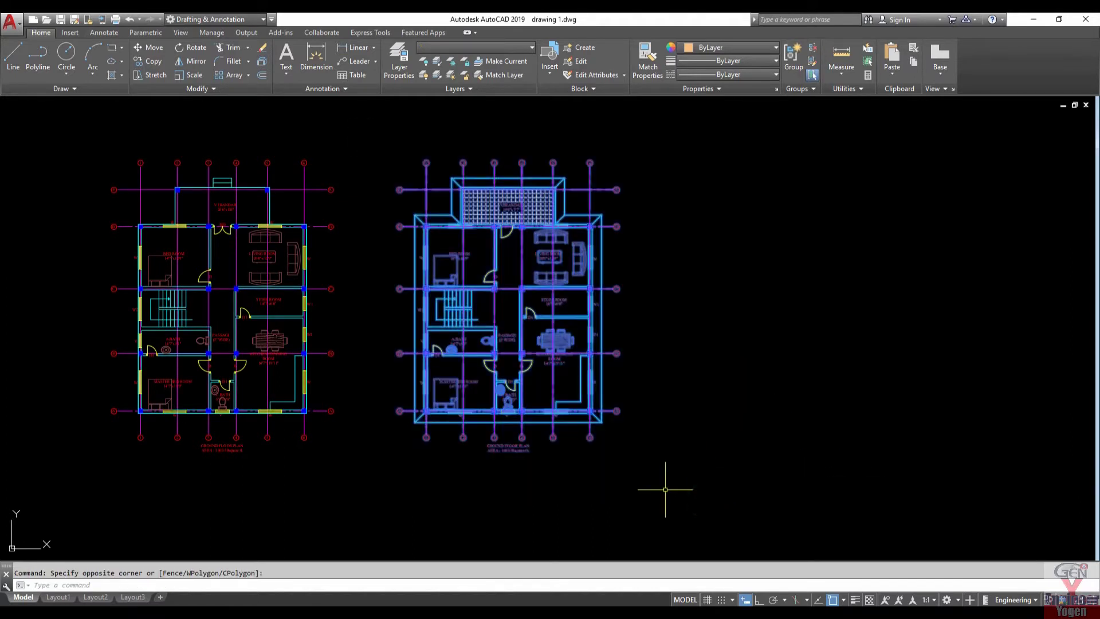
text(co)
key(Return)
click(585, 477)
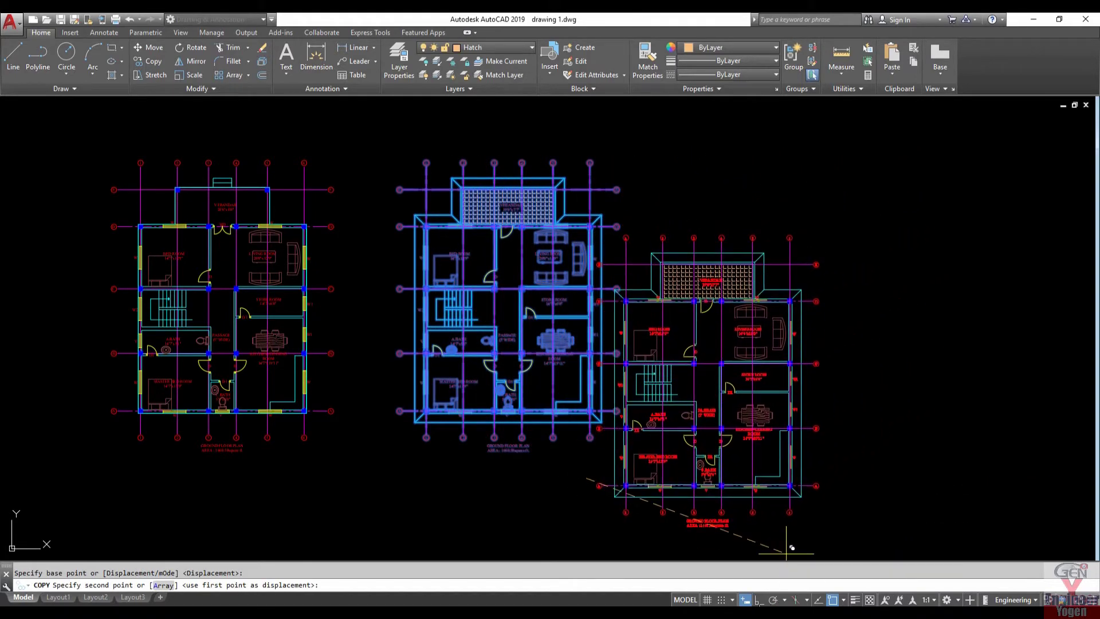
key(F8)
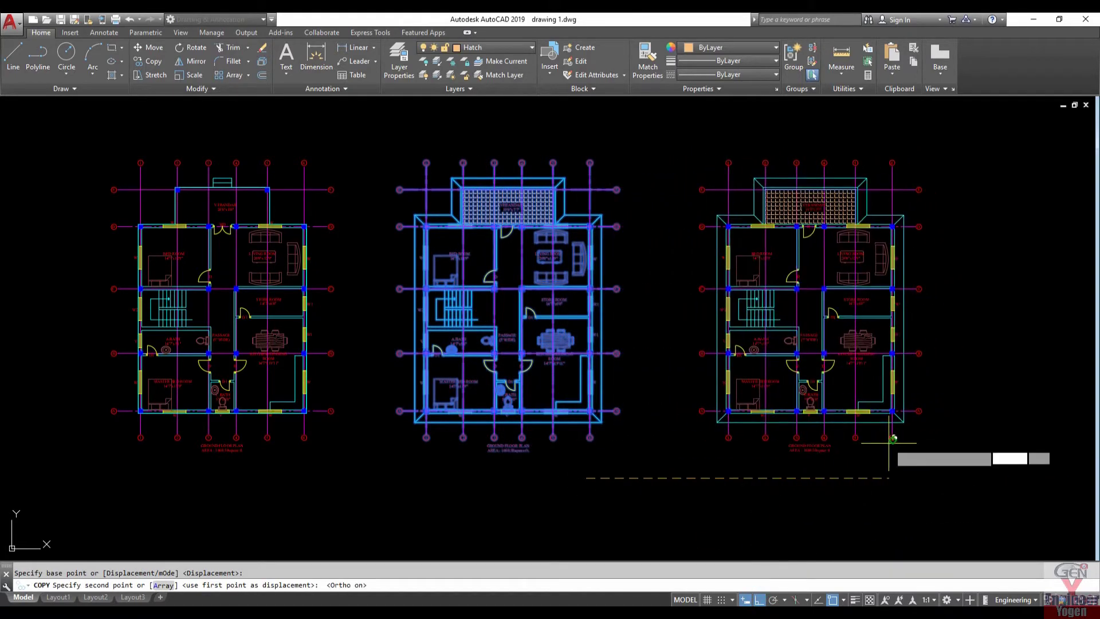
click(889, 442)
key(Escape)
scroll(515, 448, up, 5)
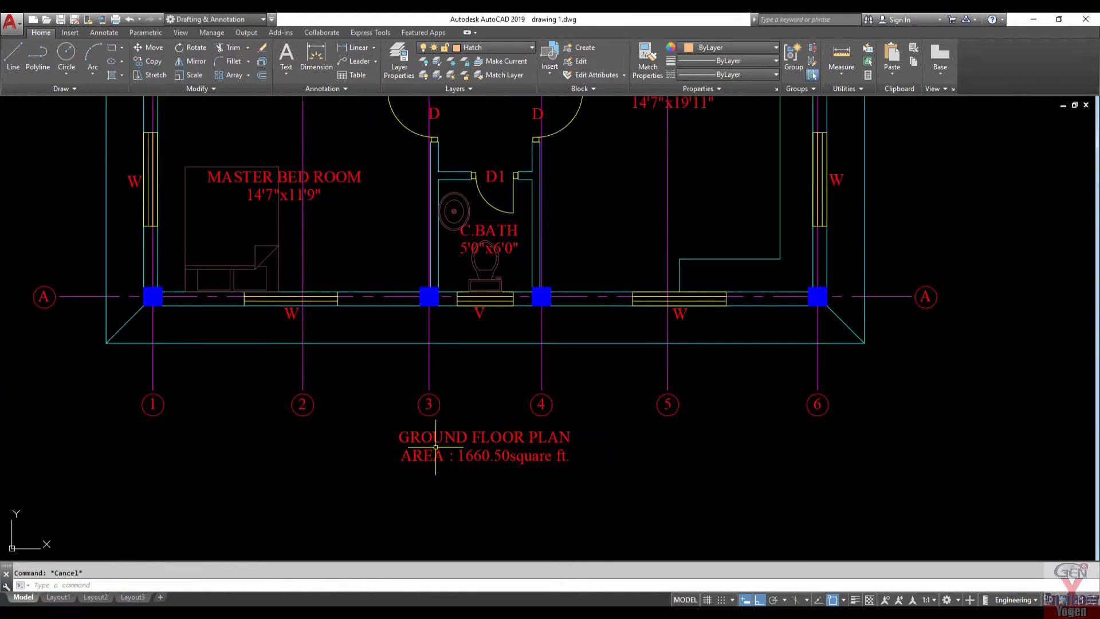
Change the middle plan's title from GROUND FLOOR PLAN to FIRST FLOOR PLAN.
double_click(470, 440)
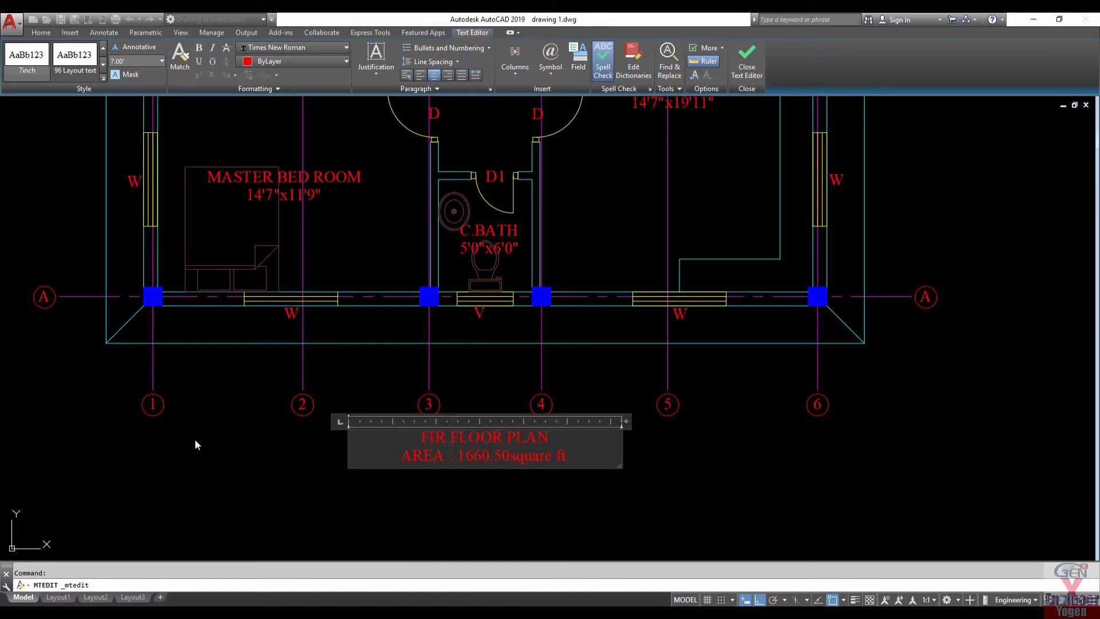
click(707, 483)
scroll(707, 484, down, 5)
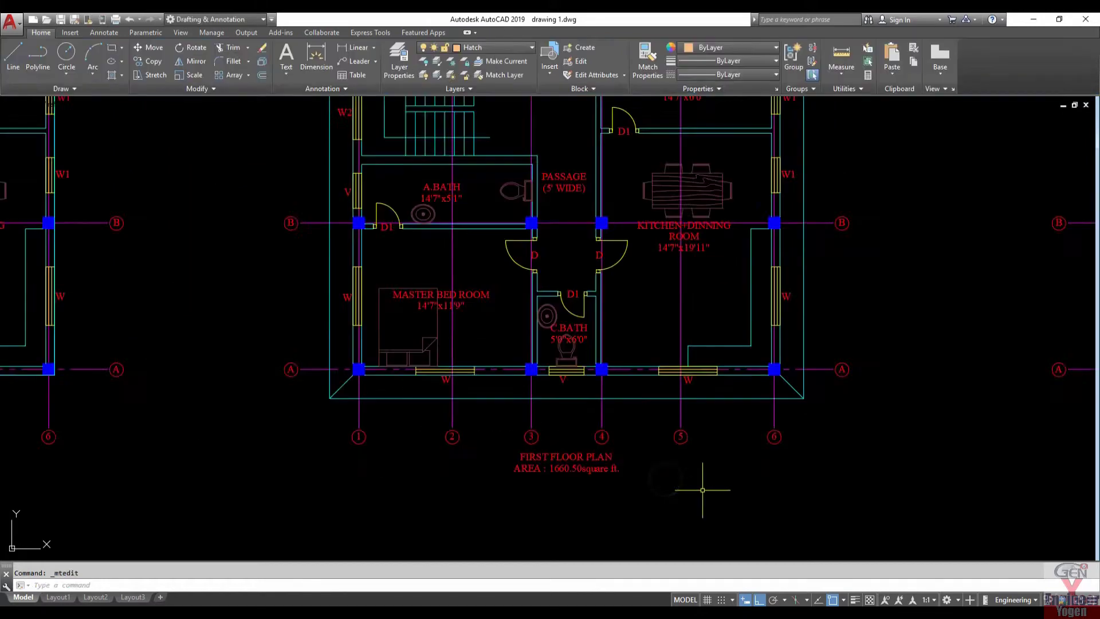
scroll(597, 383, down, 3)
text(RE)
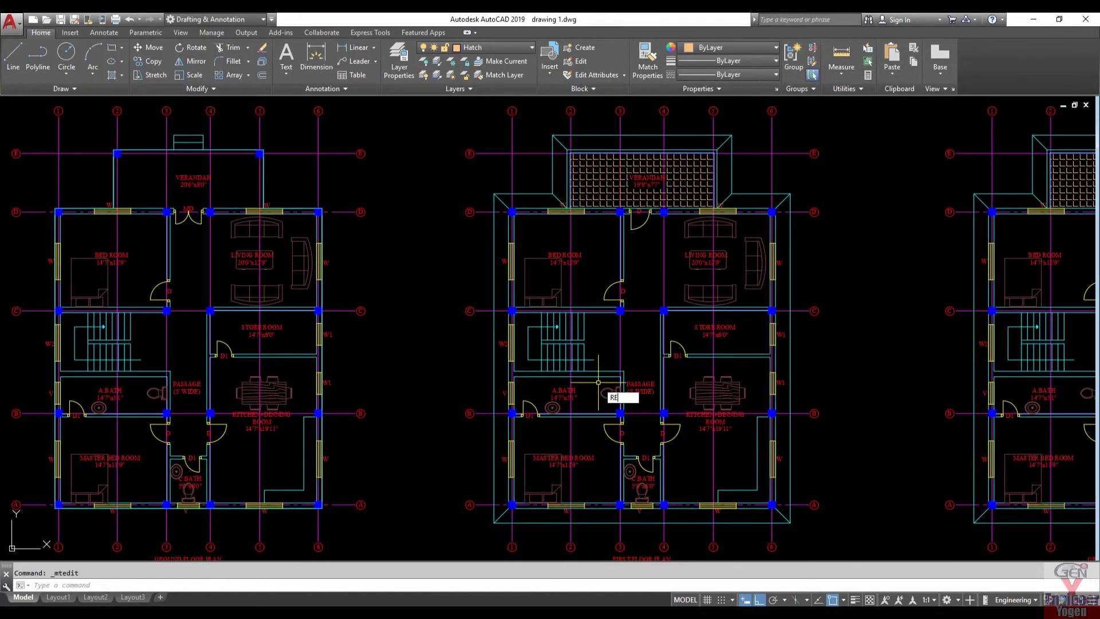
Draw a temporary rectangle around the first-floor plan from its top-left to lower-right corner.
text(c)
key(Return)
scroll(500, 237, up, 2)
click(519, 194)
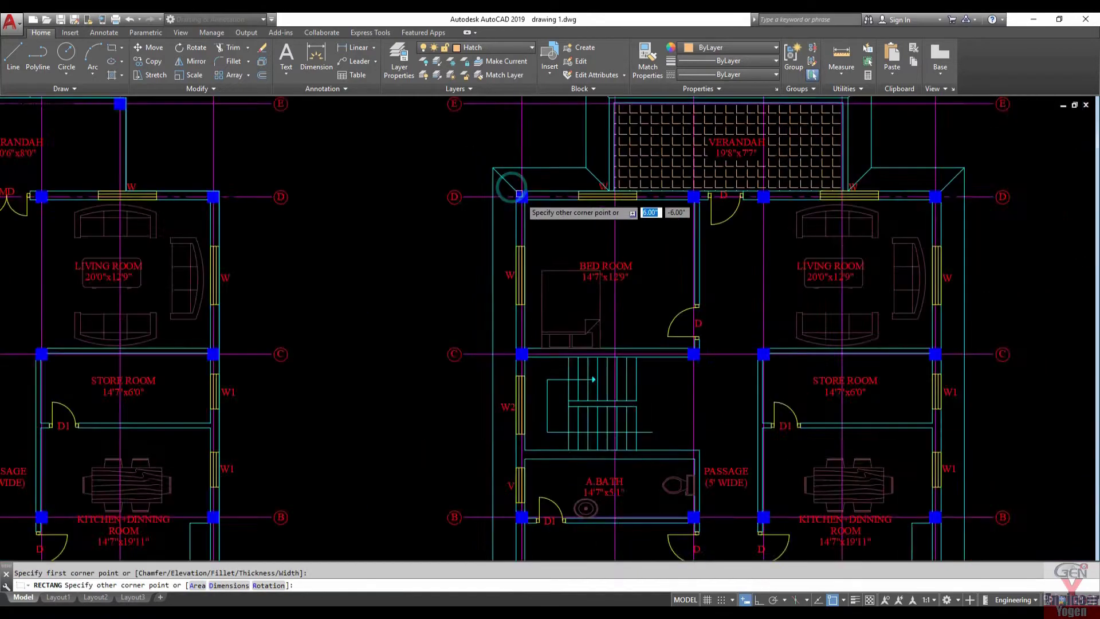
scroll(519, 193, down, 3)
scroll(796, 487, up, 3)
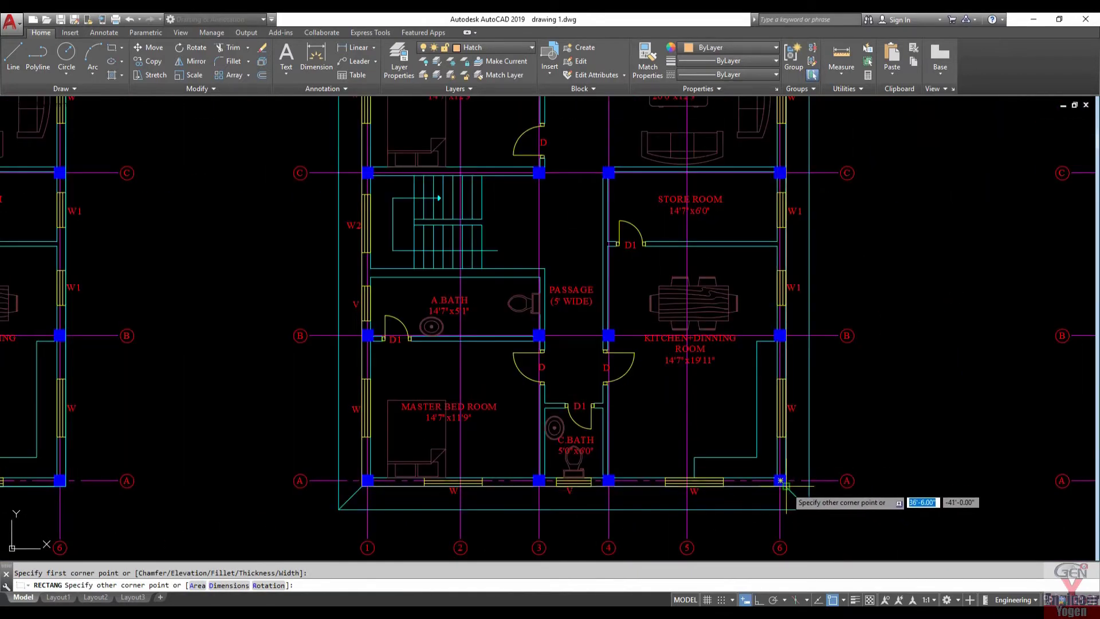
click(780, 480)
Measure the rectangle's area with AREA Object (1496.5 sq ft), then remove the rectangle.
text(rea)
key(Return)
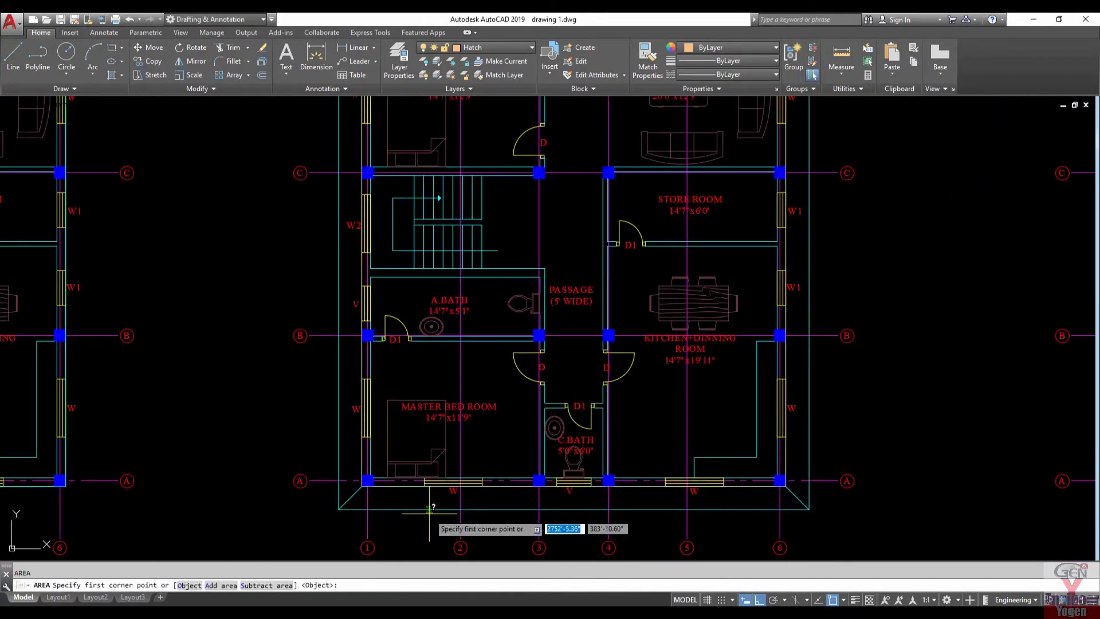
key(Return)
scroll(467, 486, up, 5)
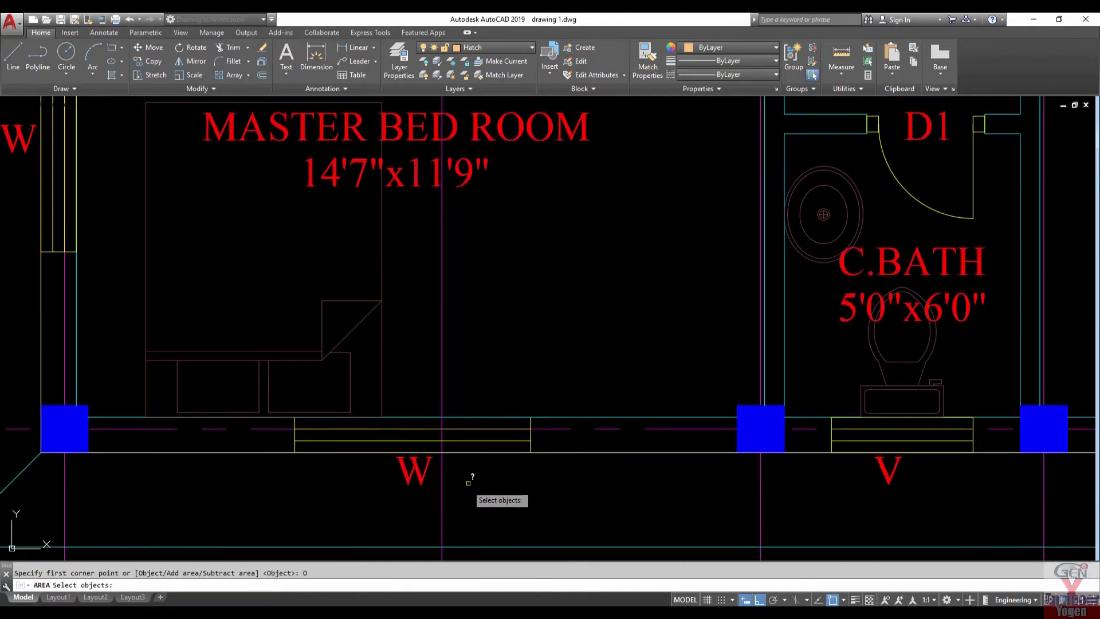
click(482, 453)
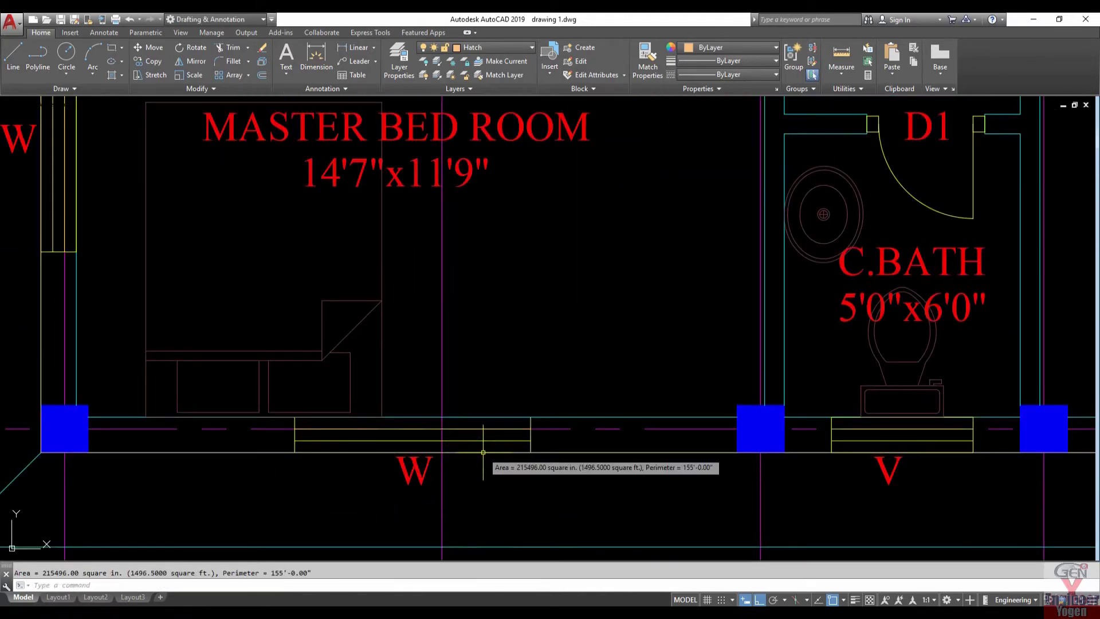
click(482, 453)
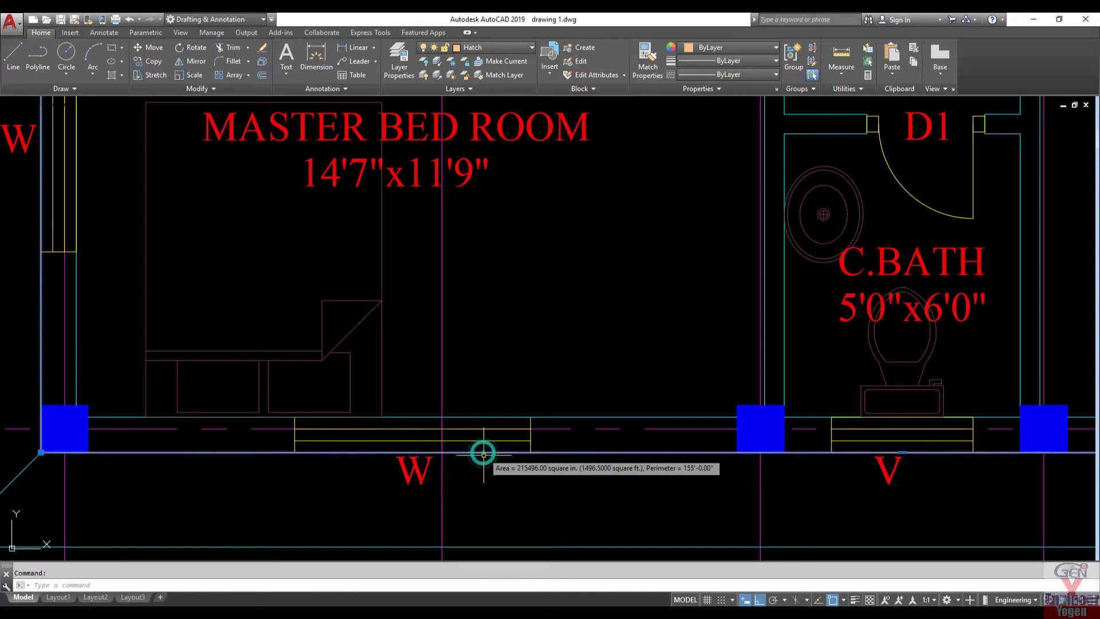
key(Escape)
scroll(501, 360, down, 5)
scroll(570, 484, up, 5)
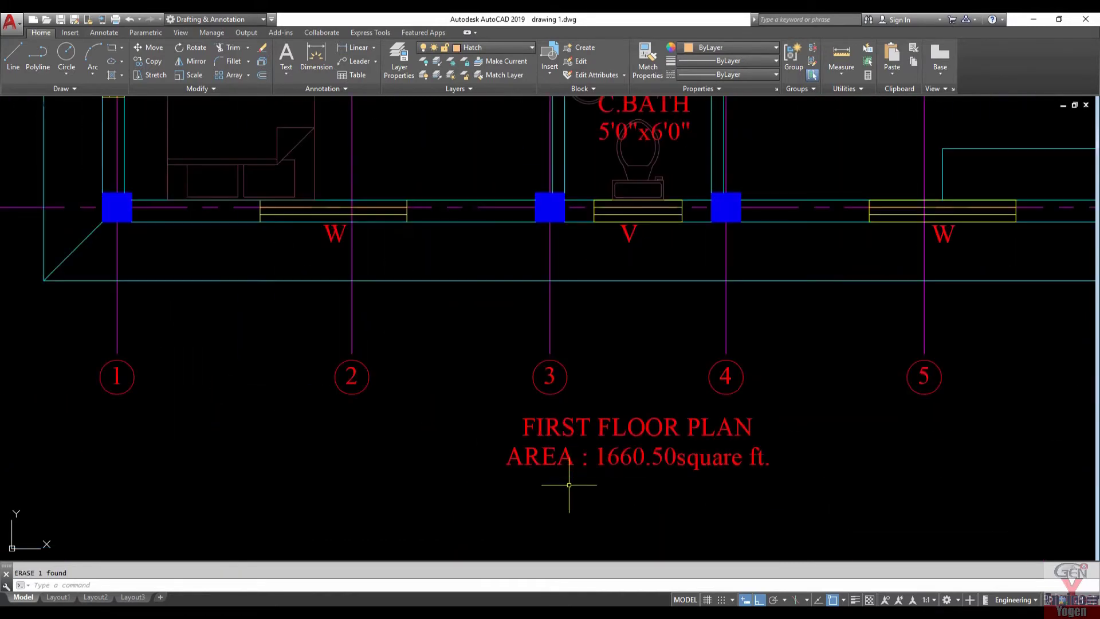
Update the plan's area label to the measured 1496.5 sq ft.
click(610, 458)
double_click(610, 459)
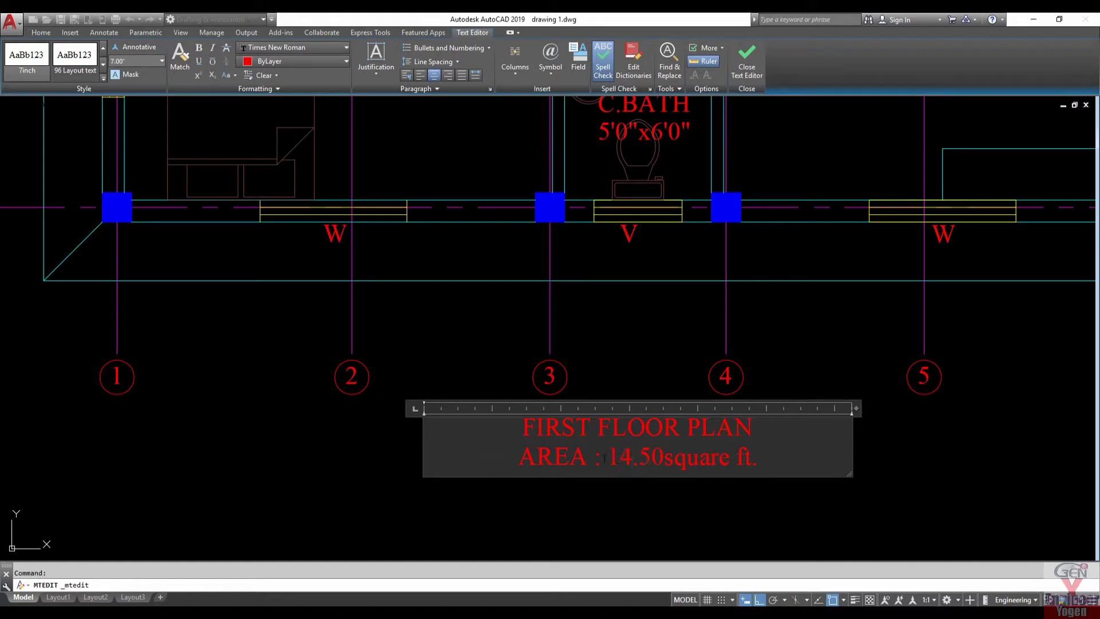
click(896, 462)
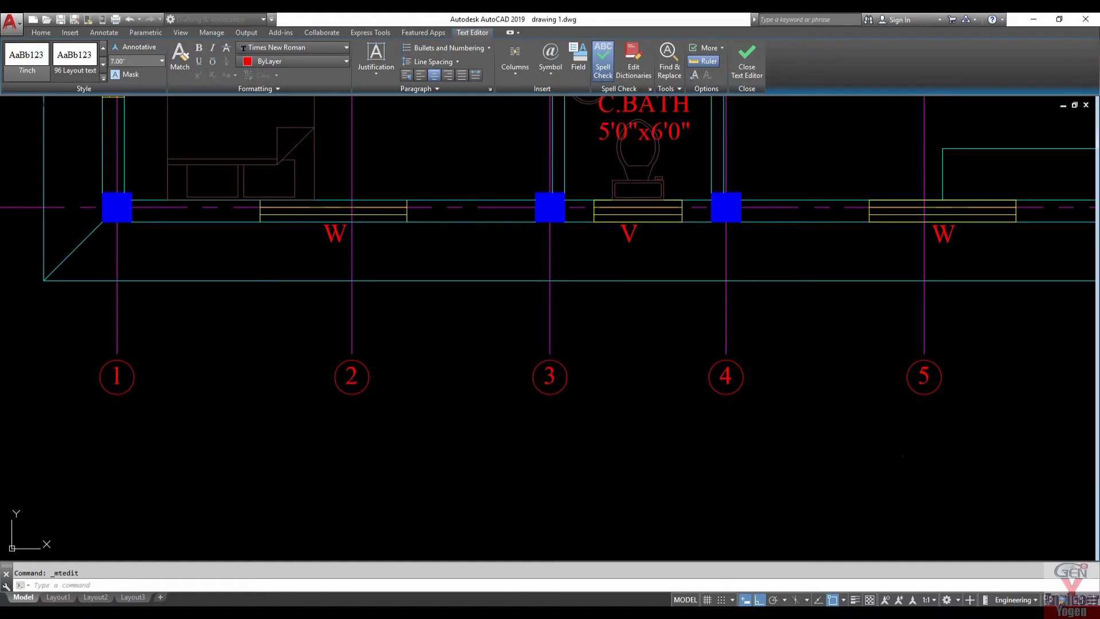
scroll(635, 456, down, 4)
middle_drag(634, 454, 521, 494)
scroll(509, 458, down, 2)
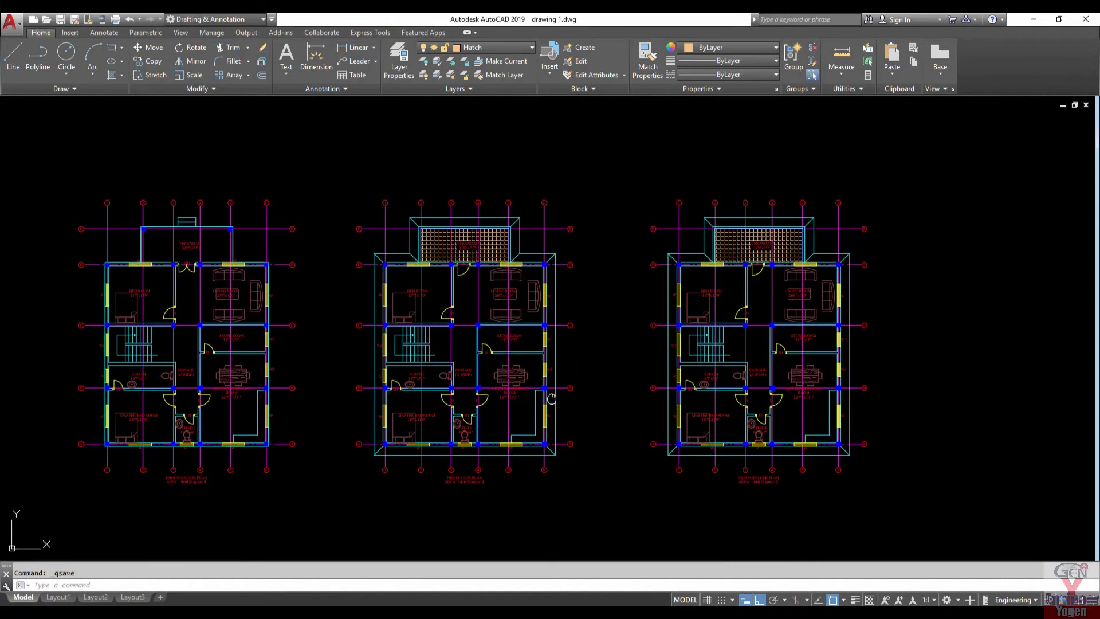
Turn off the grid-line layer by picking it in the right plan.
middle_drag(551, 398, 449, 380)
scroll(613, 288, up, 2)
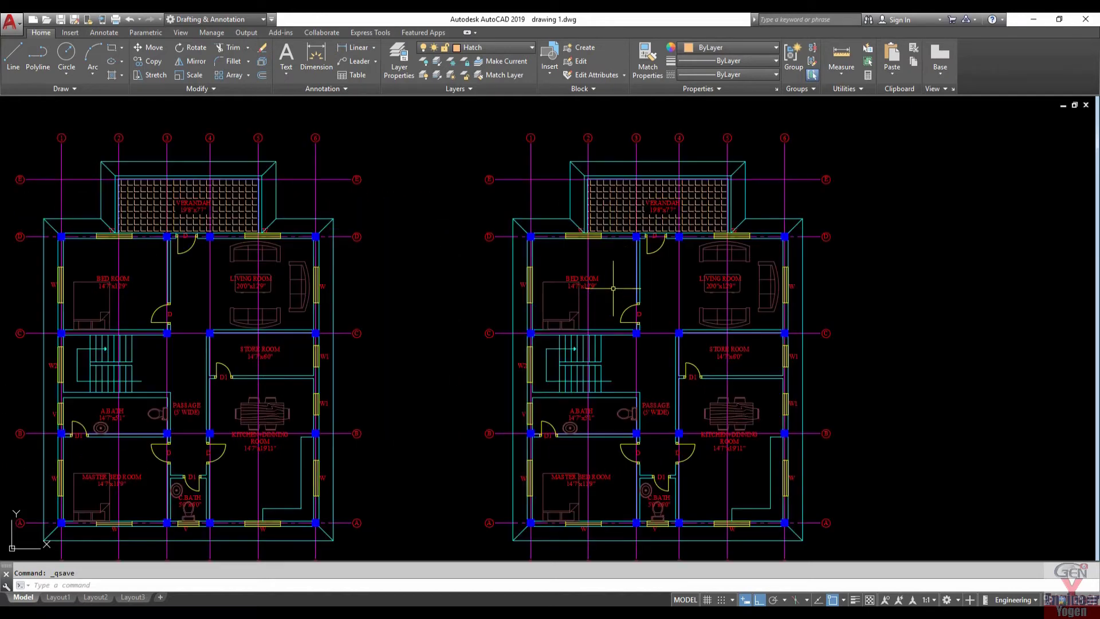
middle_drag(613, 288, 556, 302)
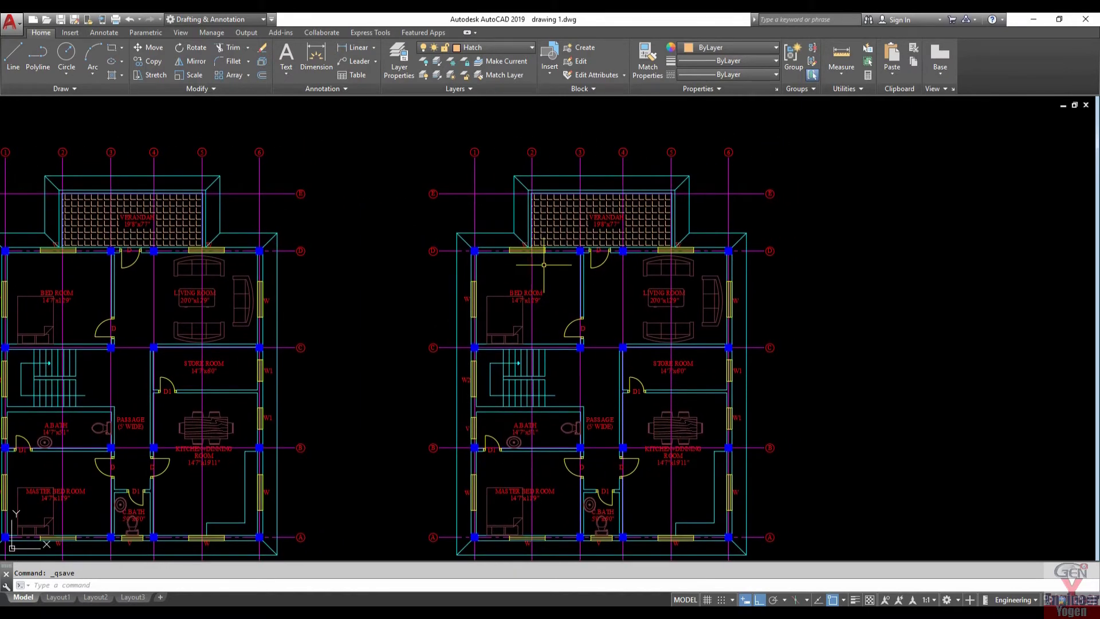
text(LAYOF)
key(Return)
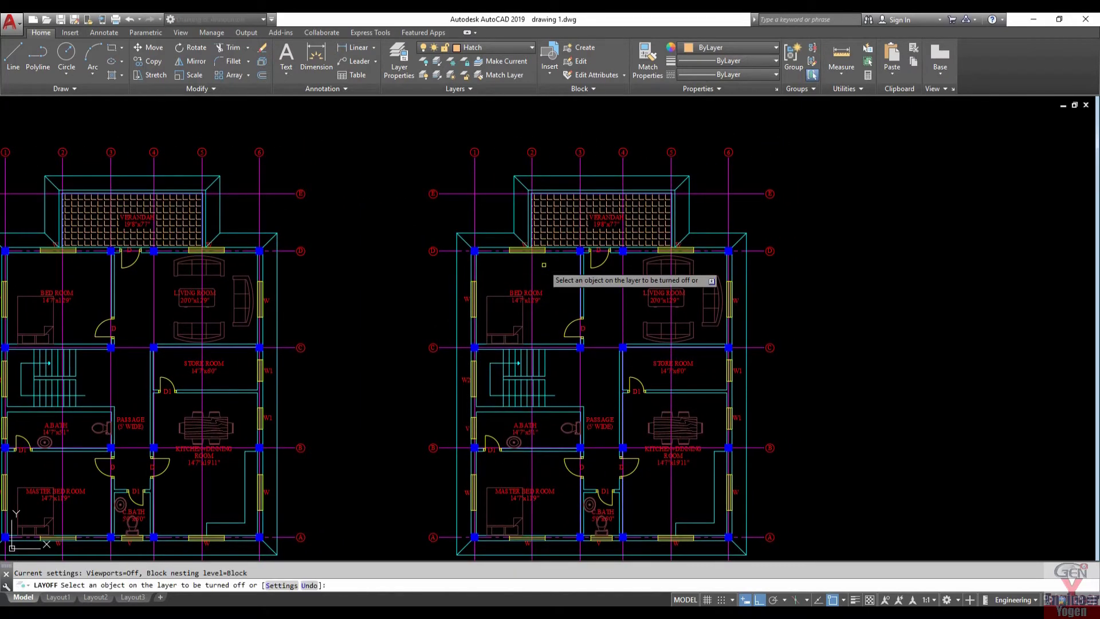
click(727, 207)
scroll(571, 221, up, 4)
key(Escape)
Select and delete the verandah hatch in the right-hand plan.
click(573, 204)
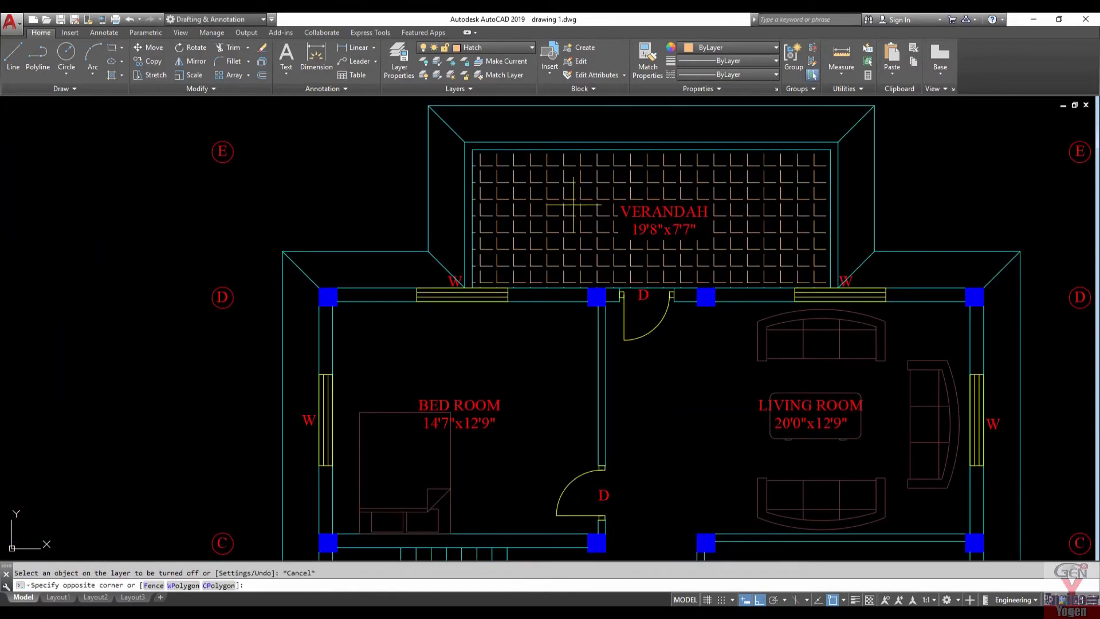
key(Delete)
scroll(582, 234, down, 6)
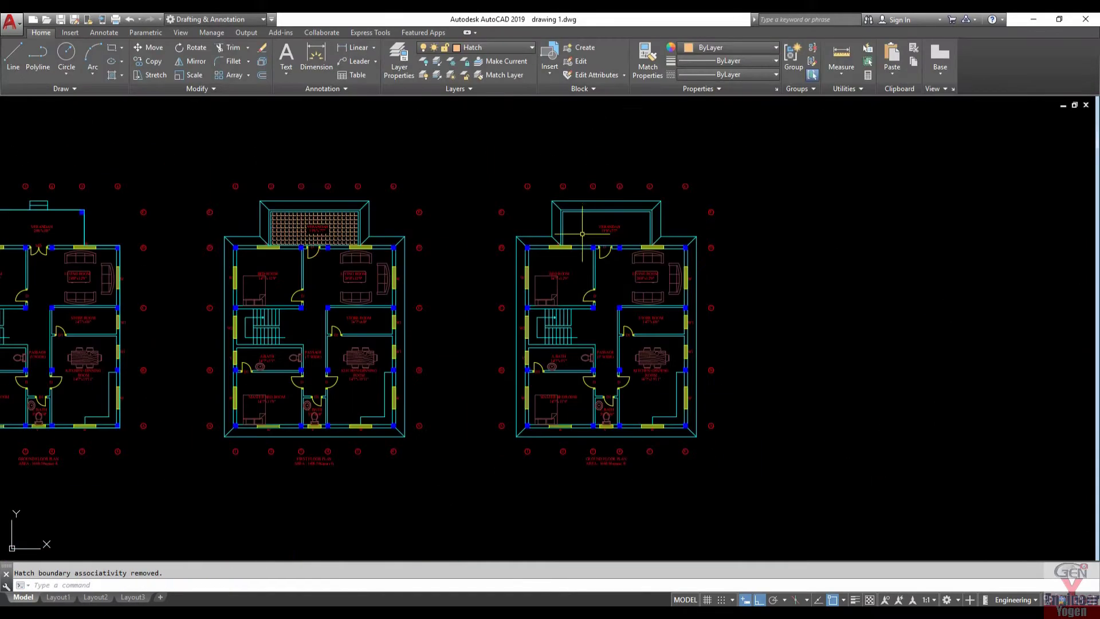
scroll(582, 234, up, 2)
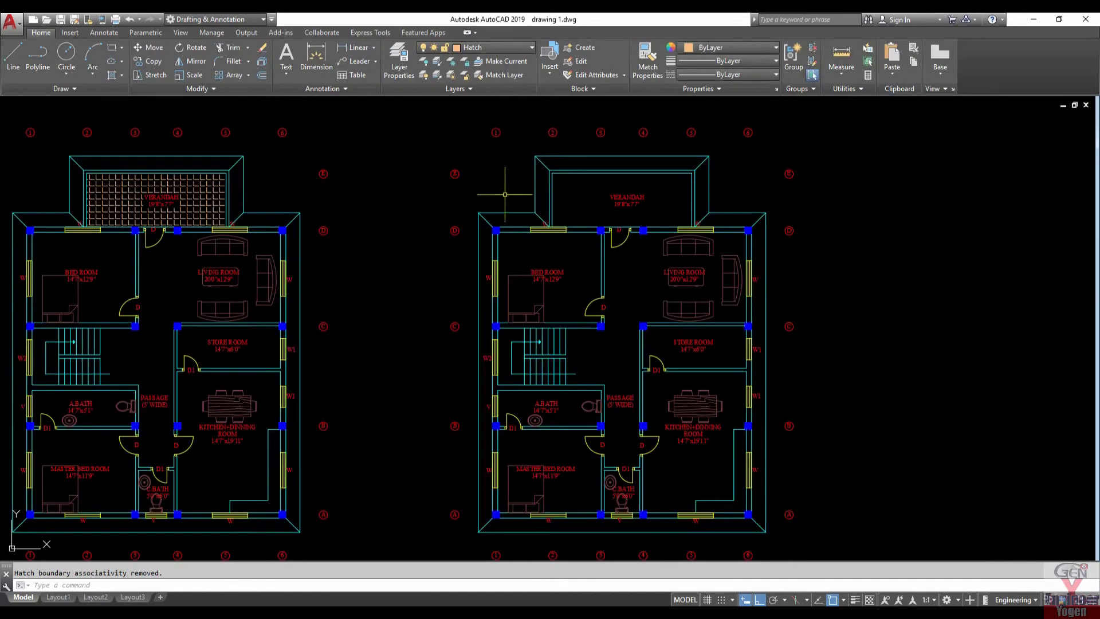
scroll(586, 257, up, 4)
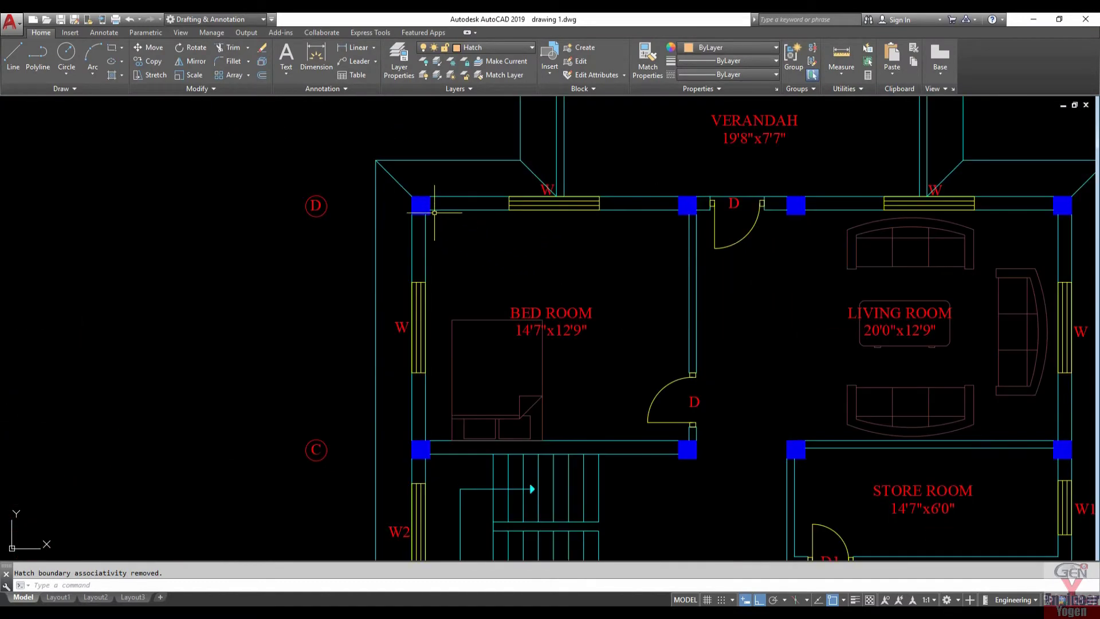
Erase the top-left corner column and the living room walls, door and furniture.
click(392, 190)
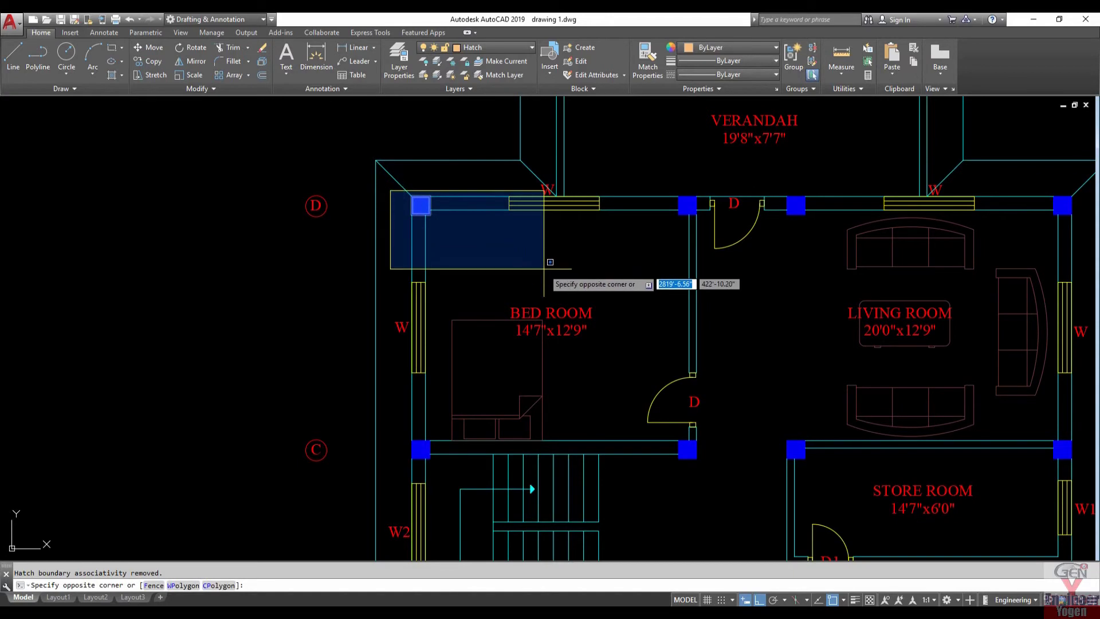
click(499, 245)
click(645, 174)
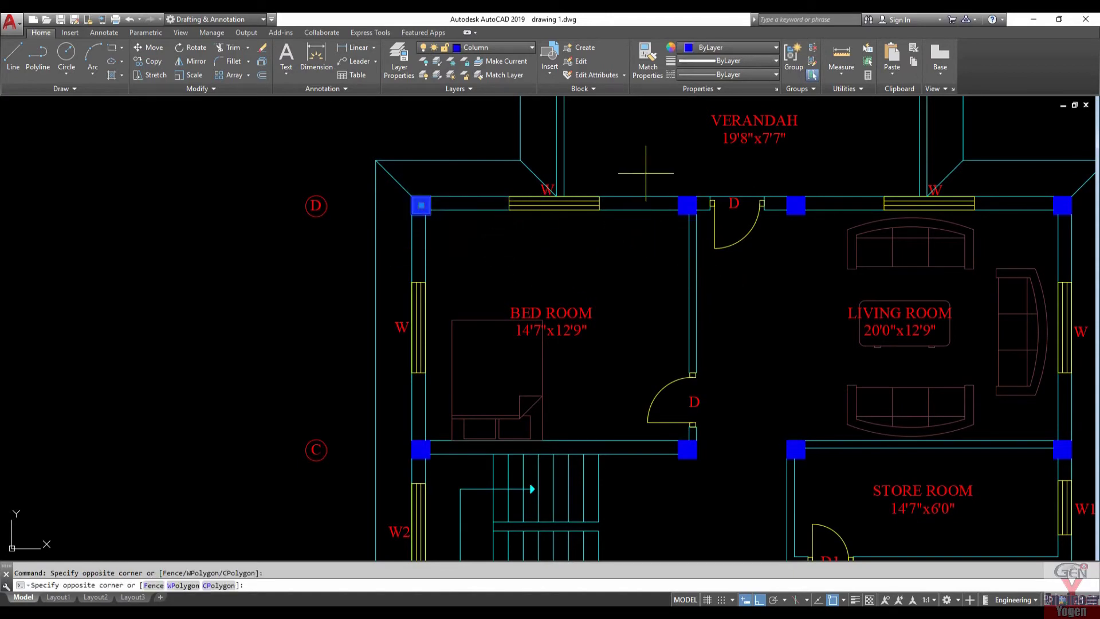
scroll(725, 243, down, 4)
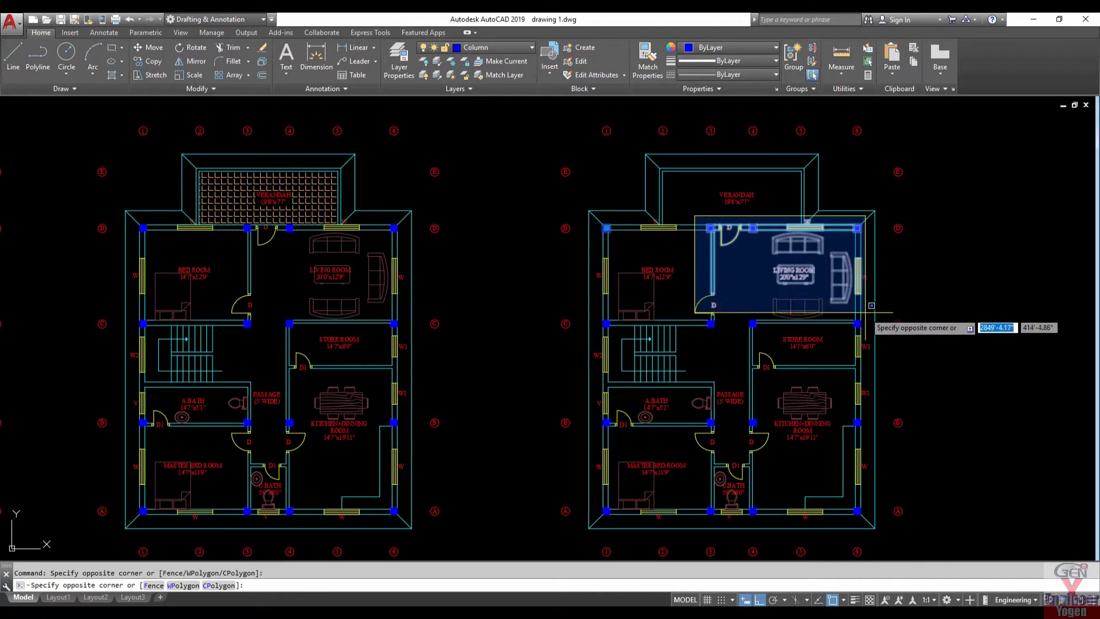
click(865, 312)
key(Delete)
scroll(860, 312, up, 3)
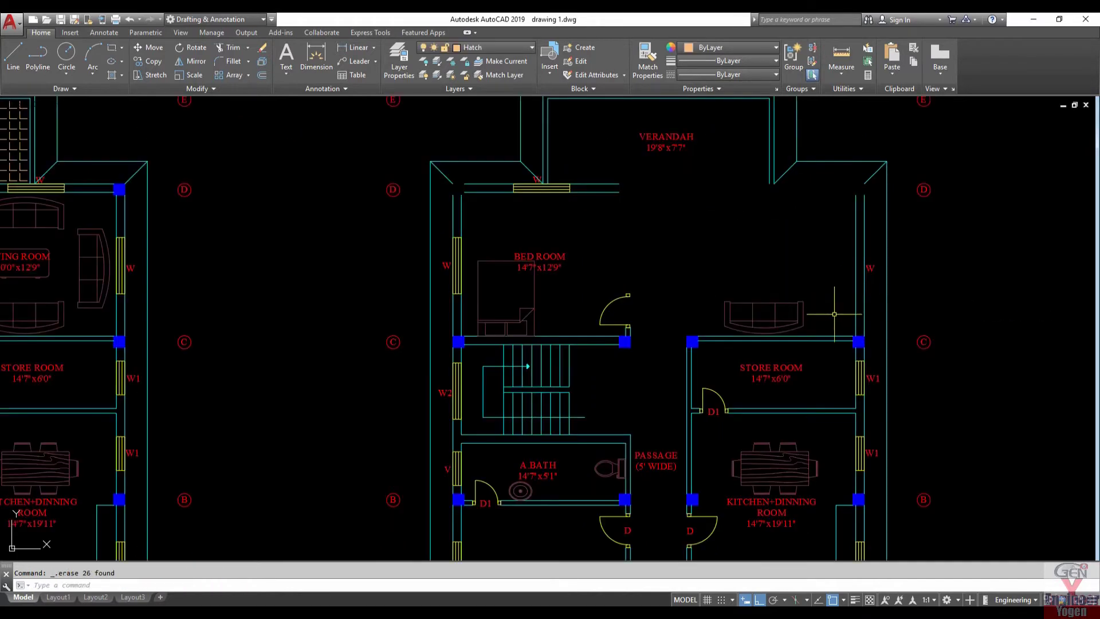
Erase the bedroom furniture, door, remaining small items and left wall lines.
click(832, 319)
click(491, 198)
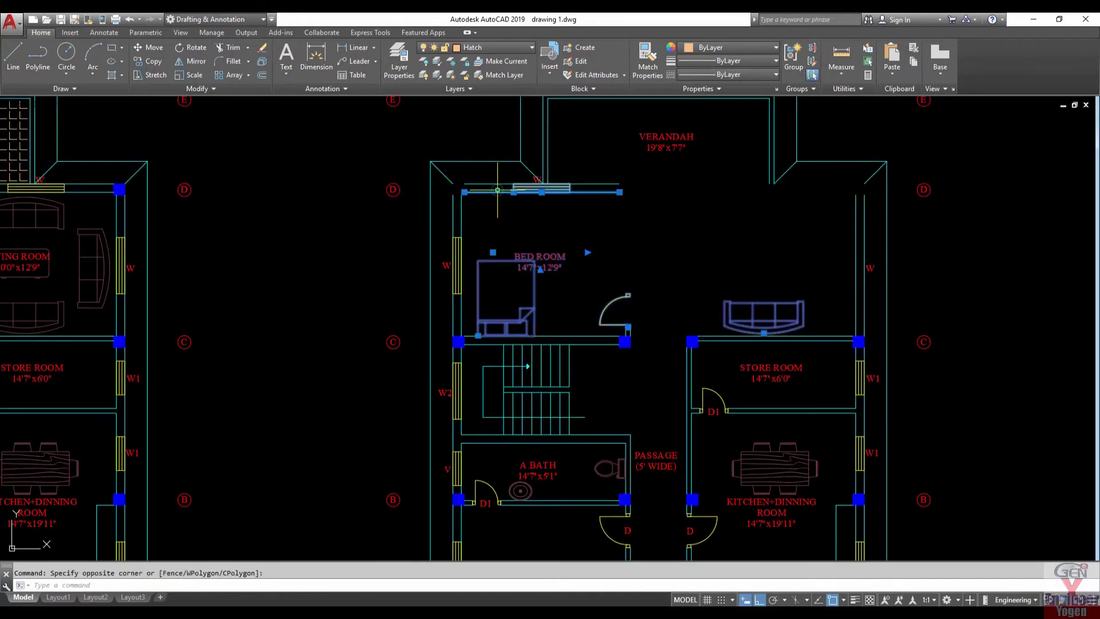
key(Delete)
click(617, 315)
key(Delete)
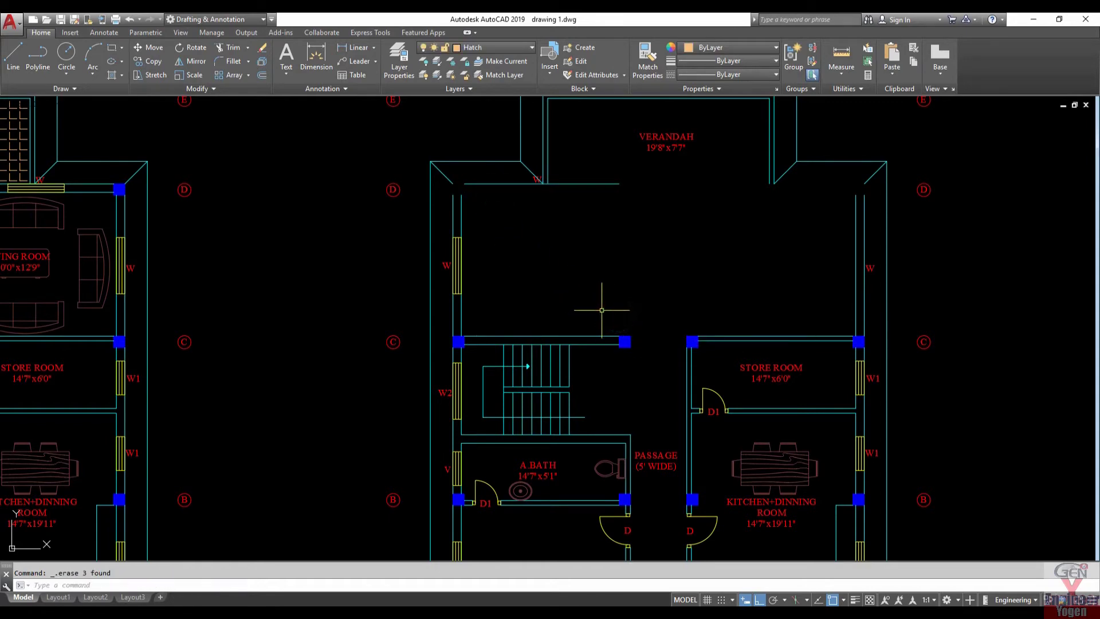
click(519, 282)
click(438, 198)
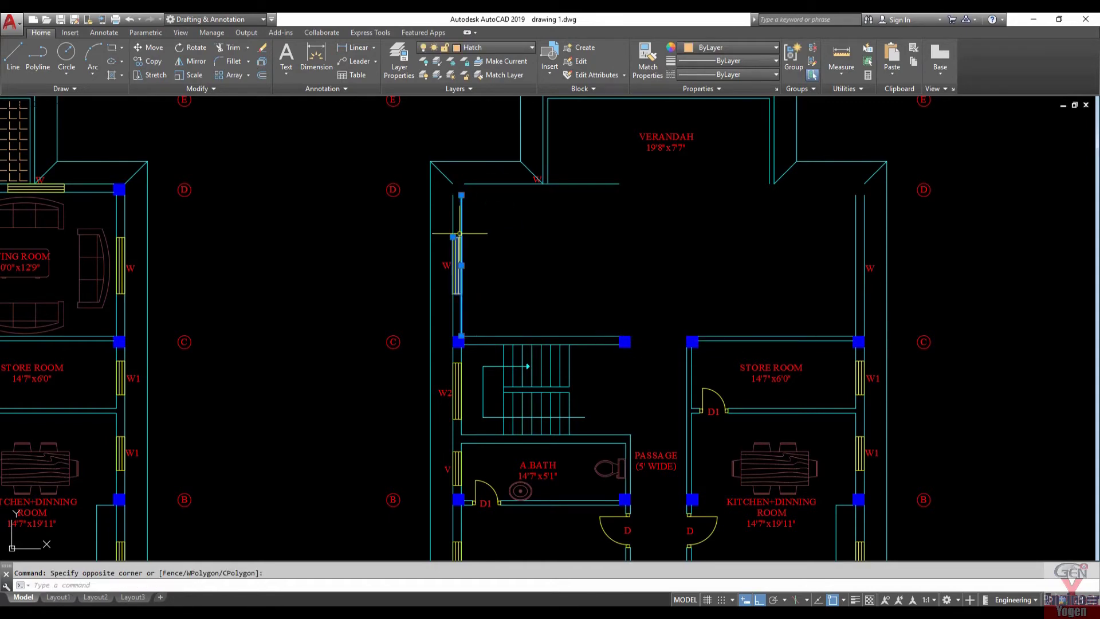
key(Delete)
scroll(624, 234, down, 5)
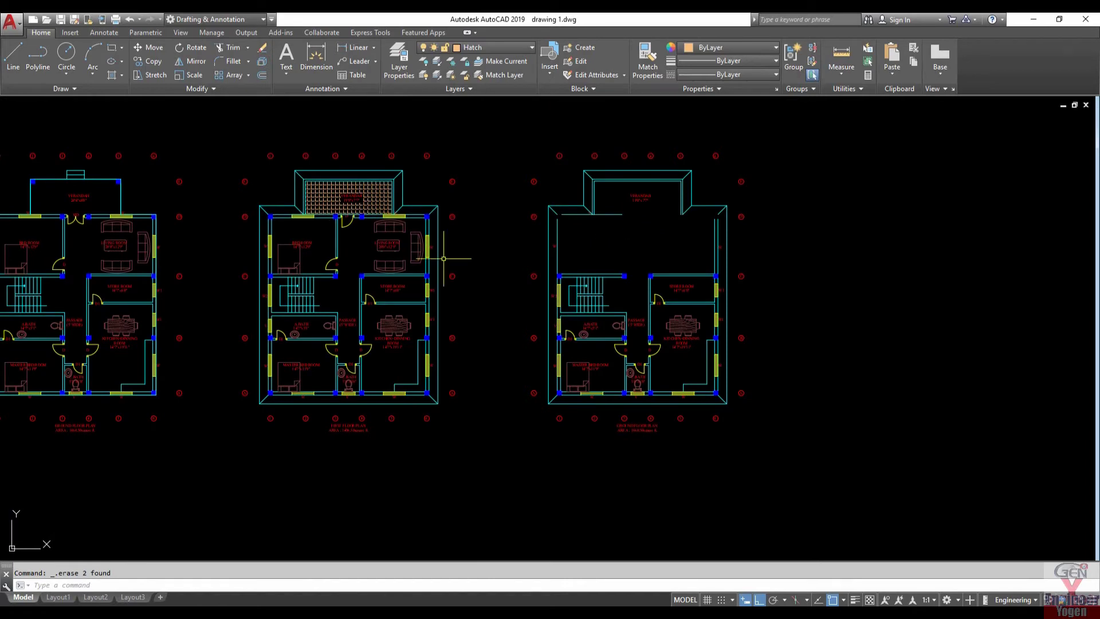
scroll(355, 212, up, 5)
scroll(355, 214, up, 5)
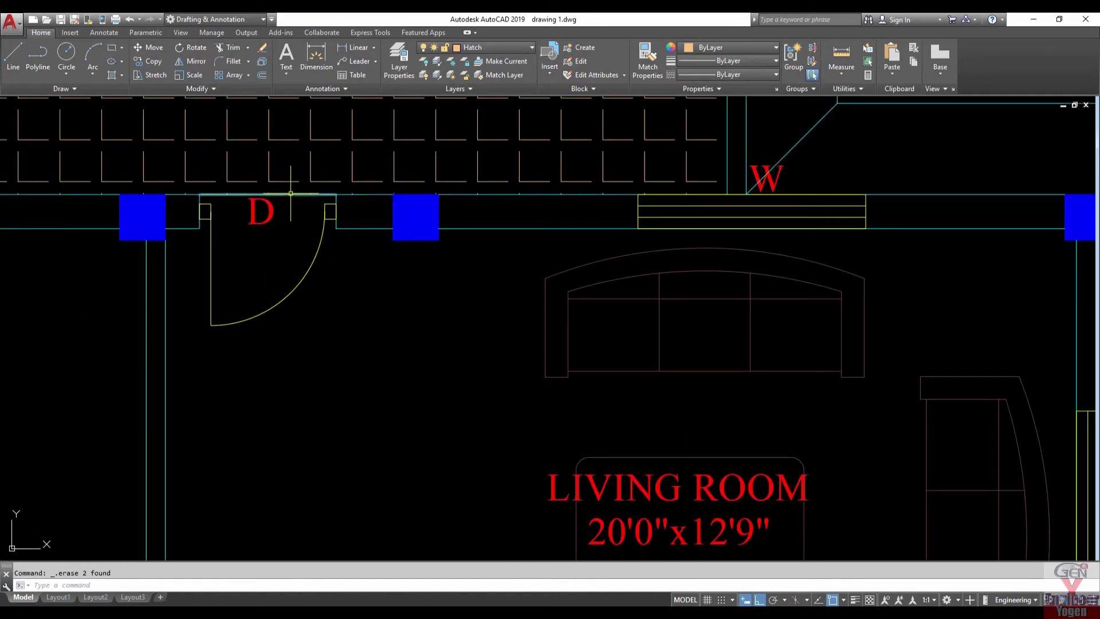
Select the door, both wall jambs and the D label.
click(347, 253)
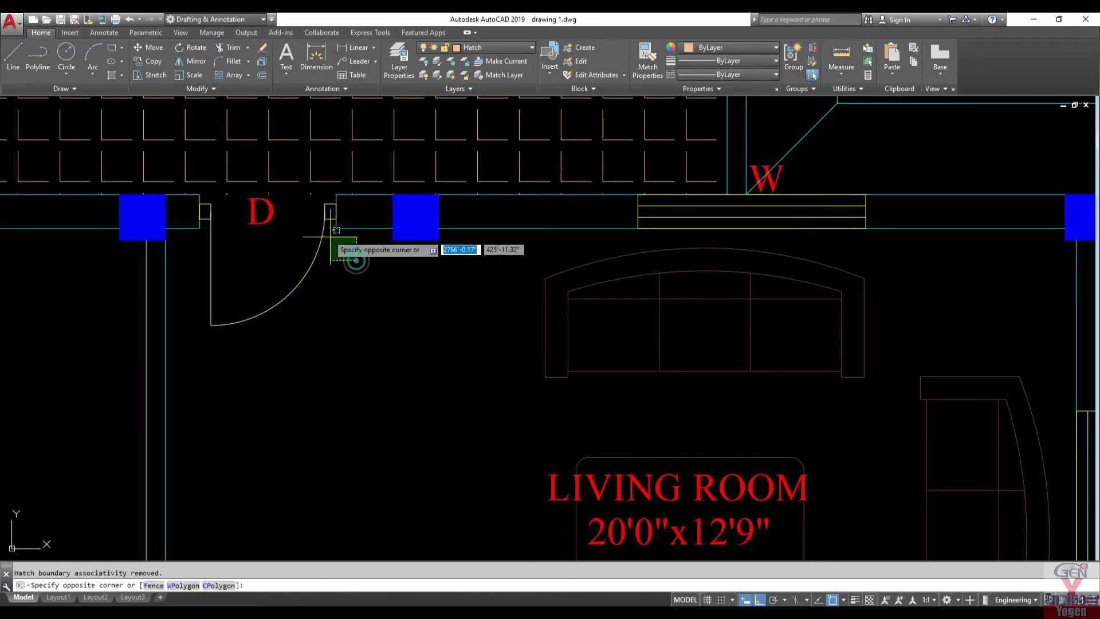
click(306, 204)
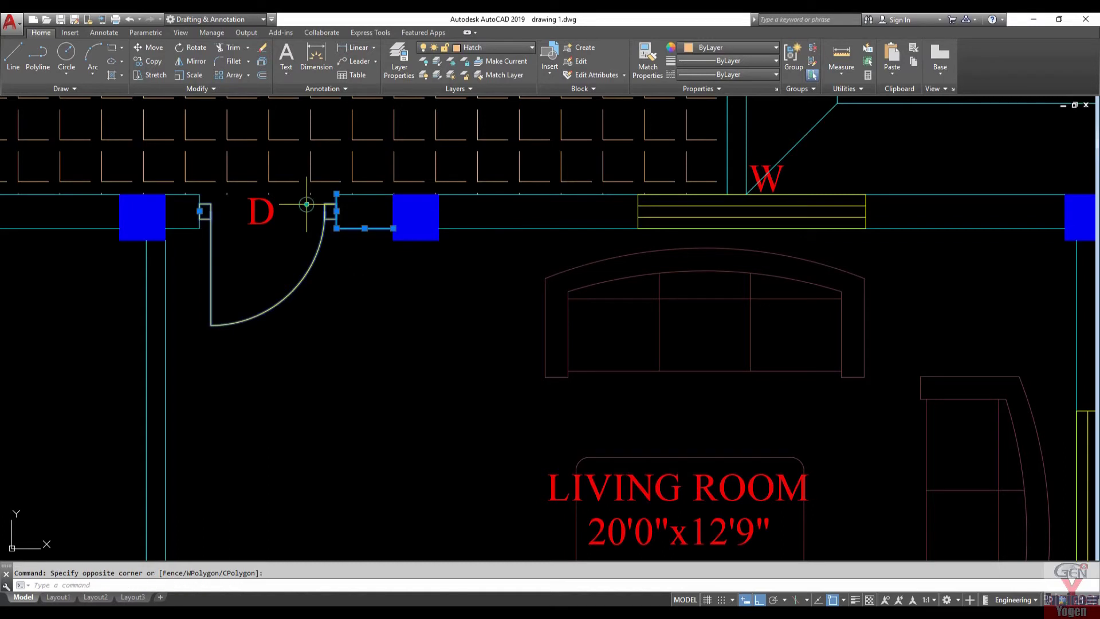
click(230, 260)
click(174, 213)
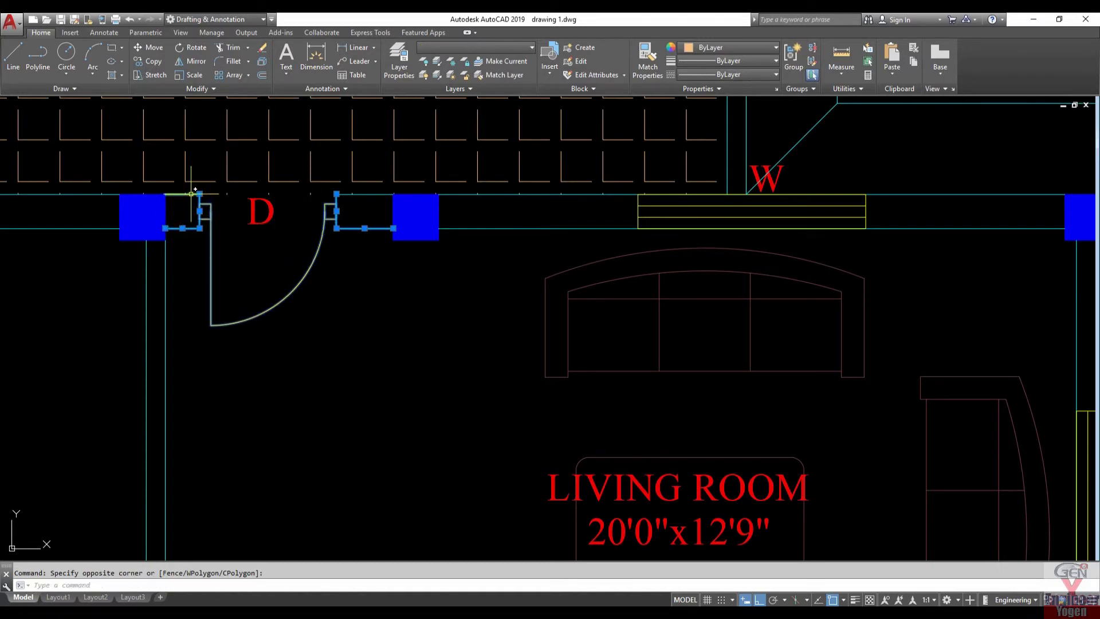
click(247, 221)
click(311, 215)
text(C)
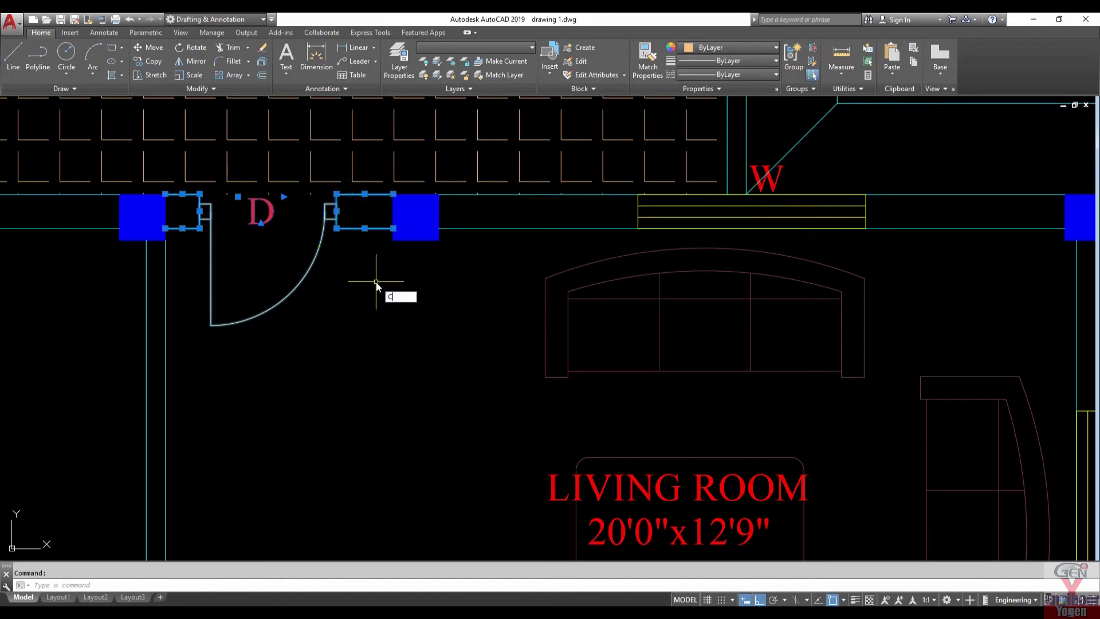
Copy the door set into the right plan's wall between the stair and store room.
key(Return)
click(407, 216)
scroll(333, 247, down, 5)
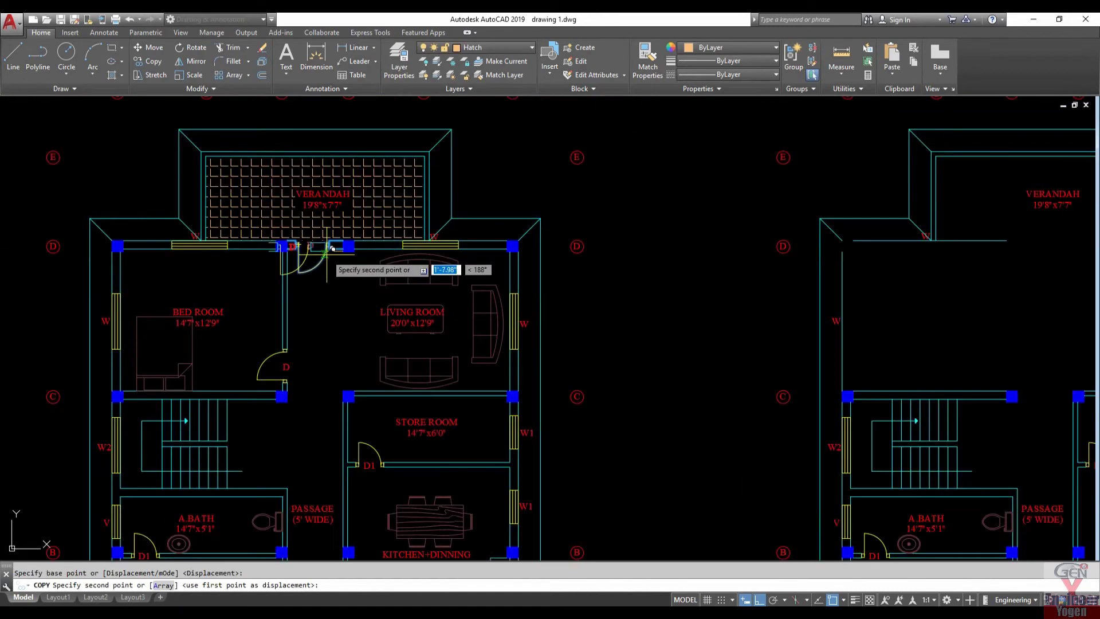
scroll(332, 248, down, 3)
scroll(626, 343, up, 3)
scroll(620, 304, up, 4)
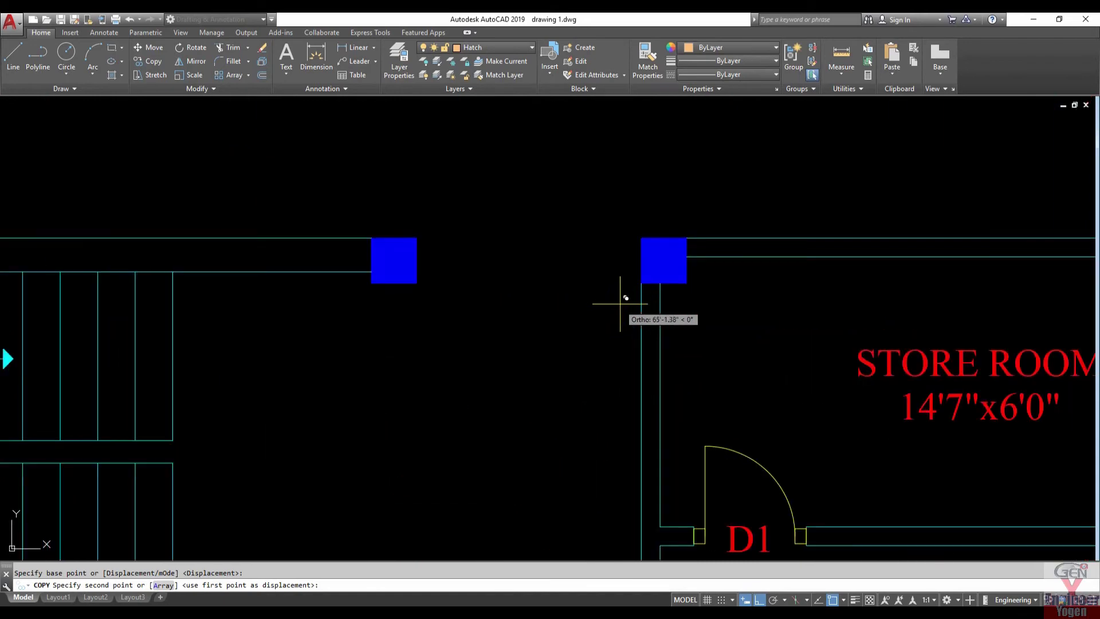
click(642, 283)
scroll(570, 427, down, 5)
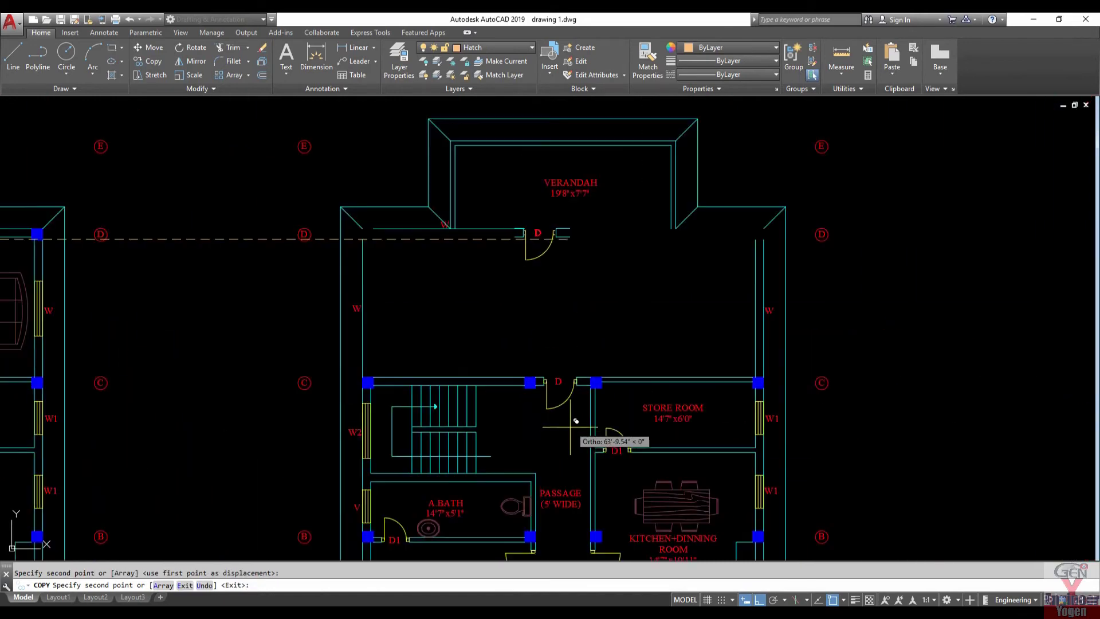
key(Escape)
middle_drag(596, 421, 488, 424)
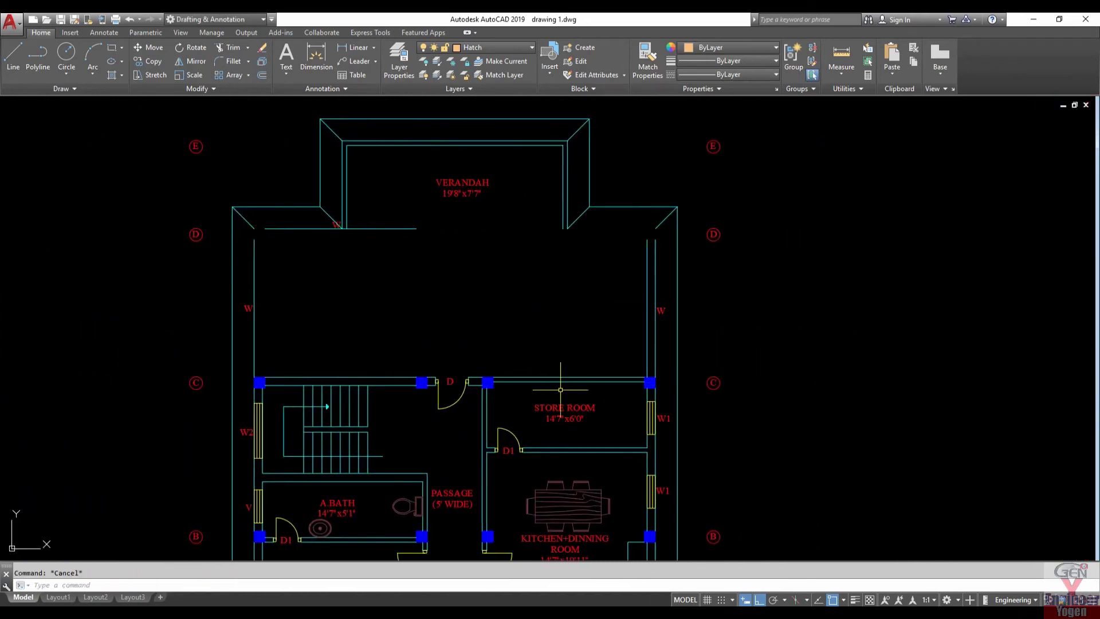
scroll(527, 386, up, 4)
click(522, 376)
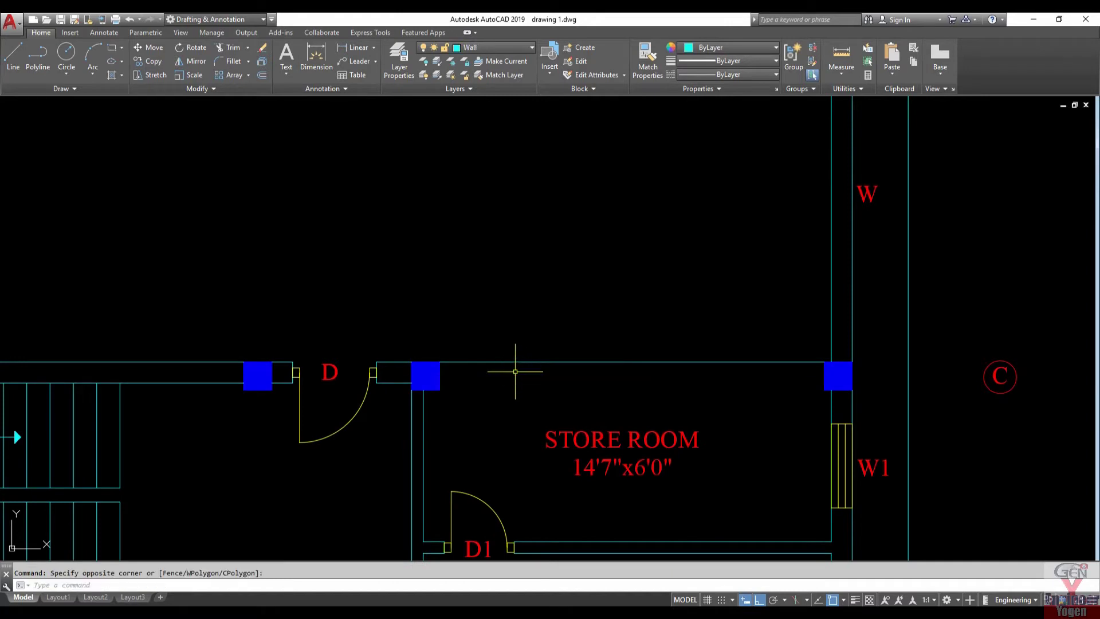
Offset a wall line by 9 beside the open terrace in the right plan.
text(o)
key(Return)
key(Return)
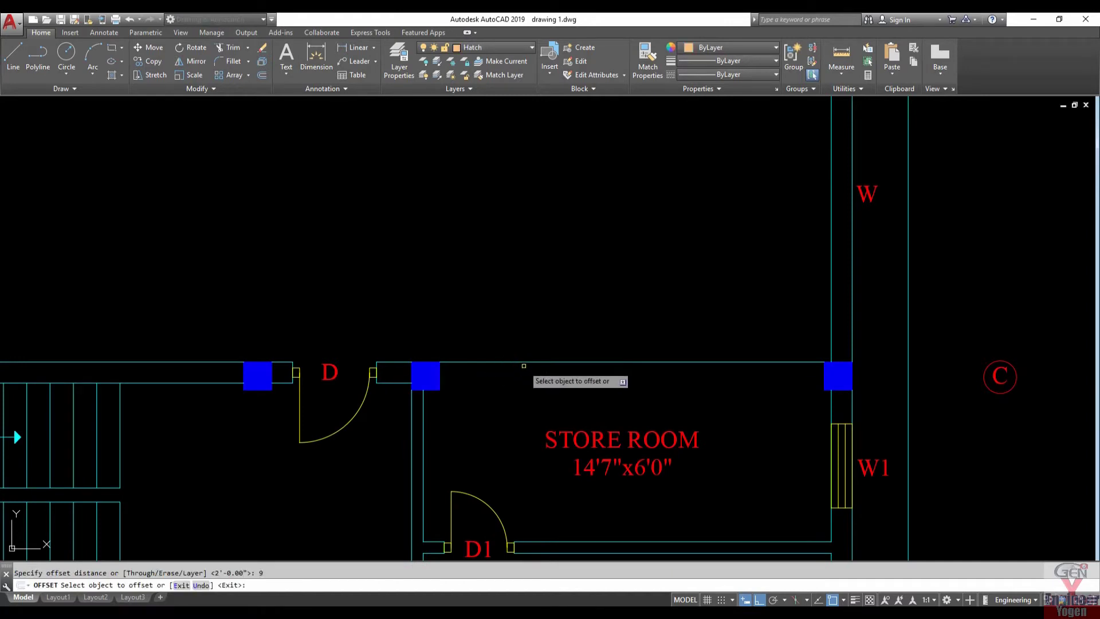
click(531, 364)
click(533, 395)
scroll(716, 410, down, 5)
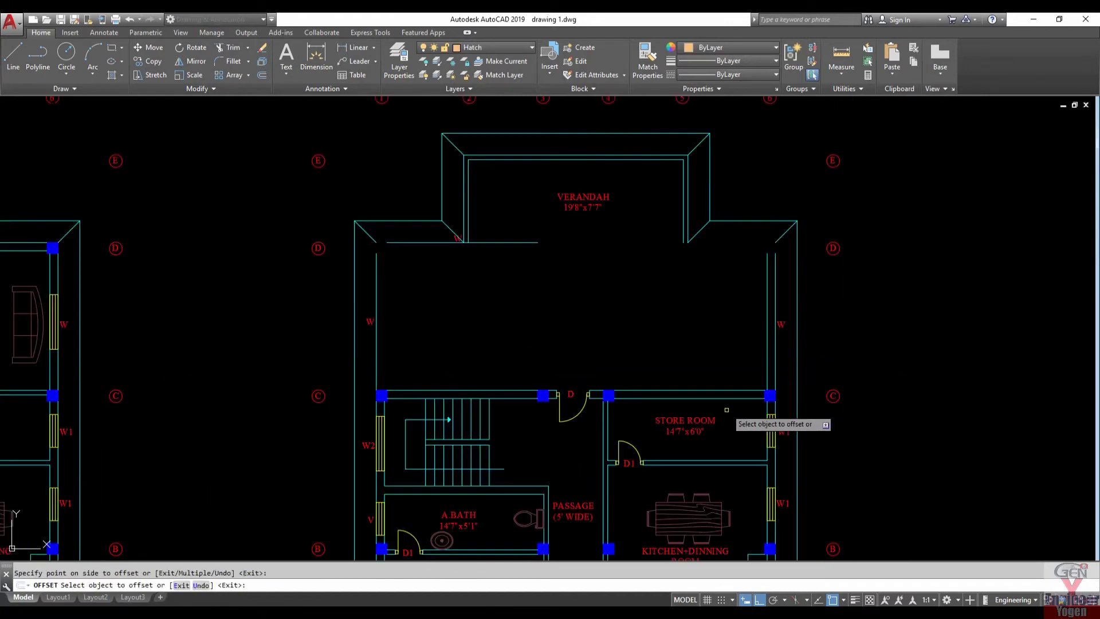
key(Escape)
scroll(622, 345, down, 2)
Erase the leftover inner wall line and the W window label beside the terrace.
middle_drag(602, 327, 662, 360)
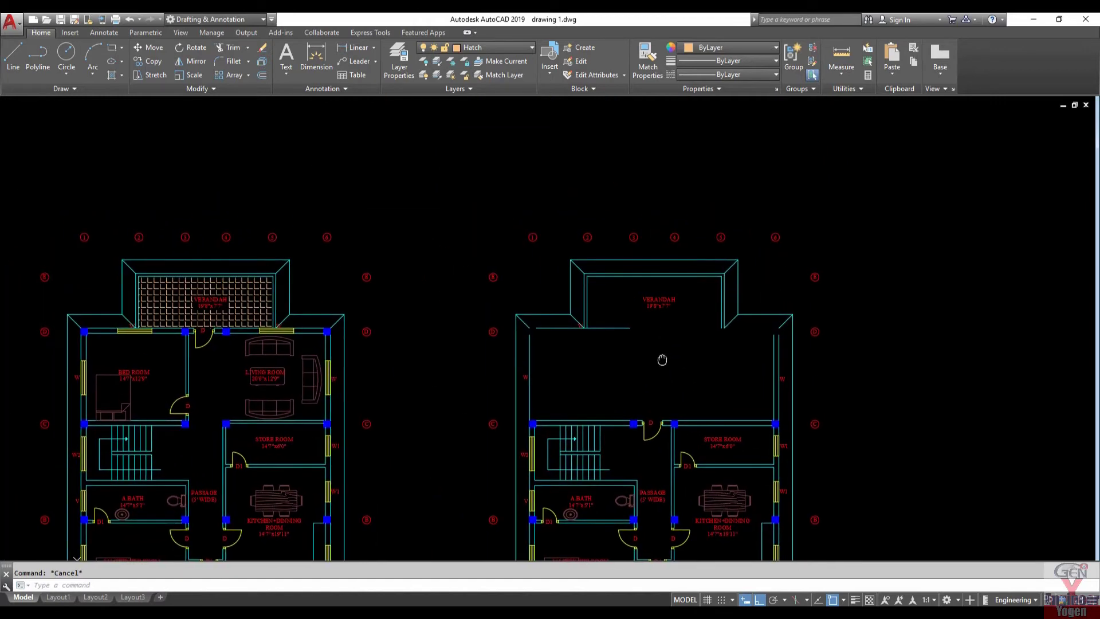
scroll(777, 366, up, 4)
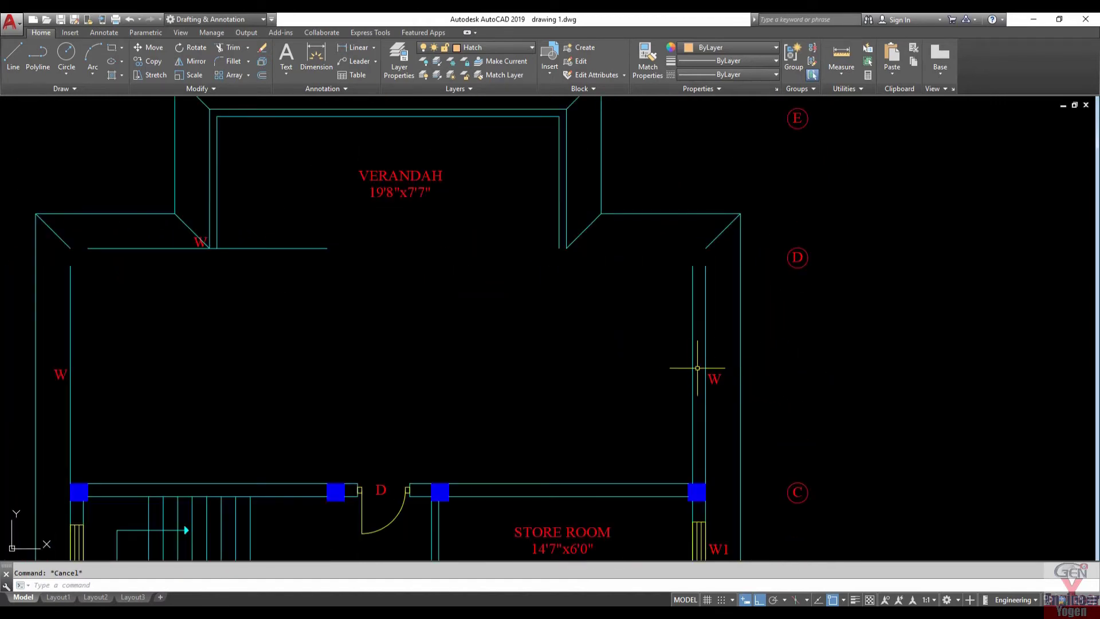
key(Delete)
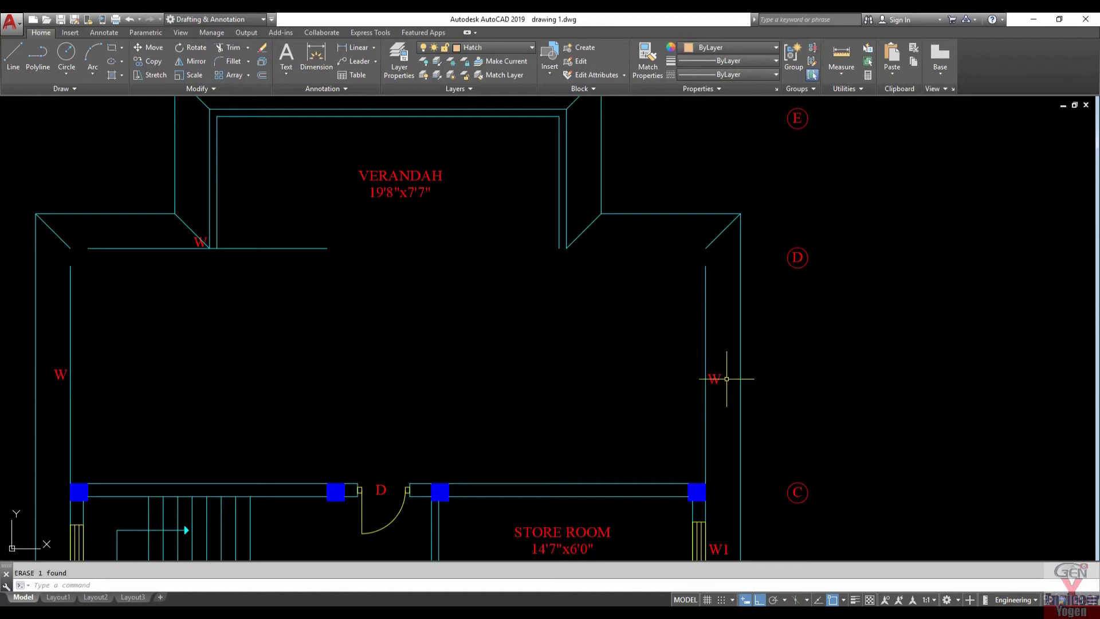
click(712, 375)
scroll(716, 371, down, 2)
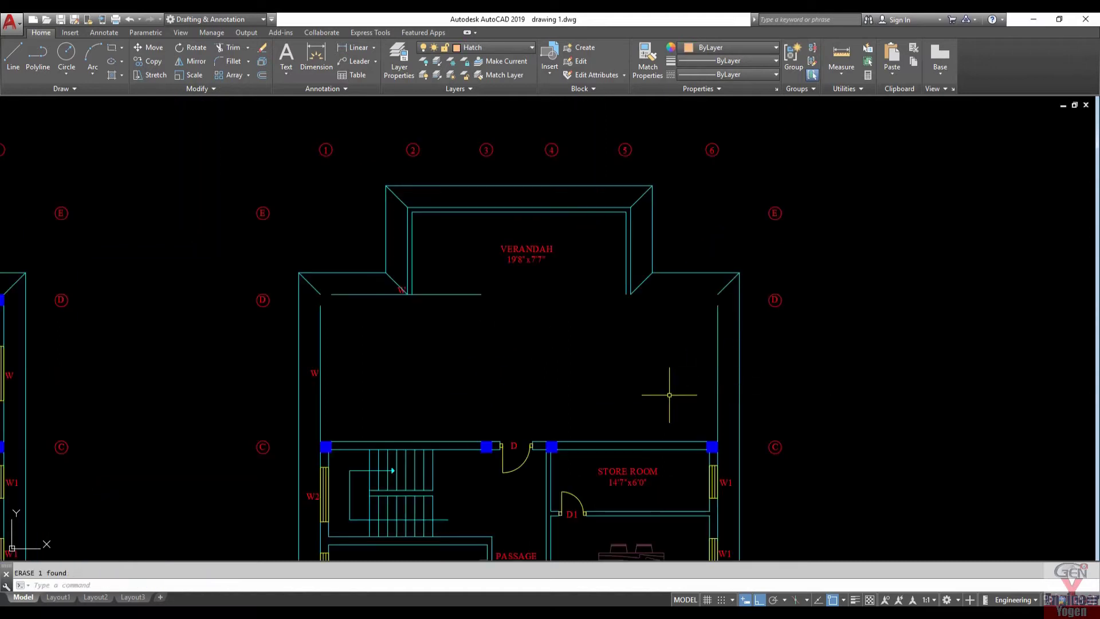
scroll(301, 365, up, 4)
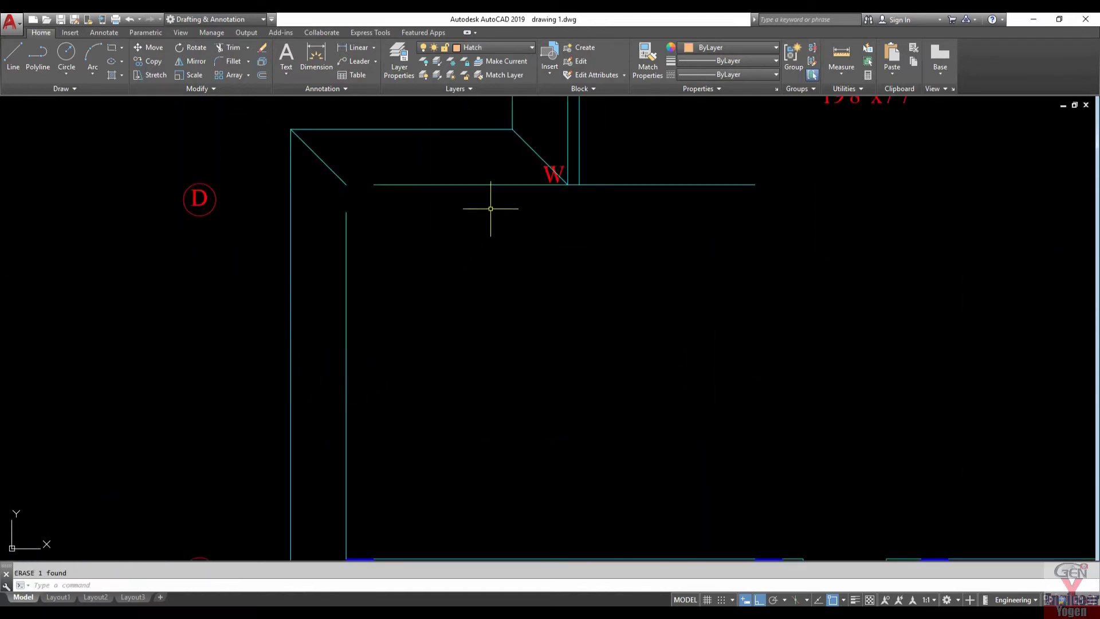
key(Delete)
scroll(375, 344, down, 2)
scroll(467, 344, down, 2)
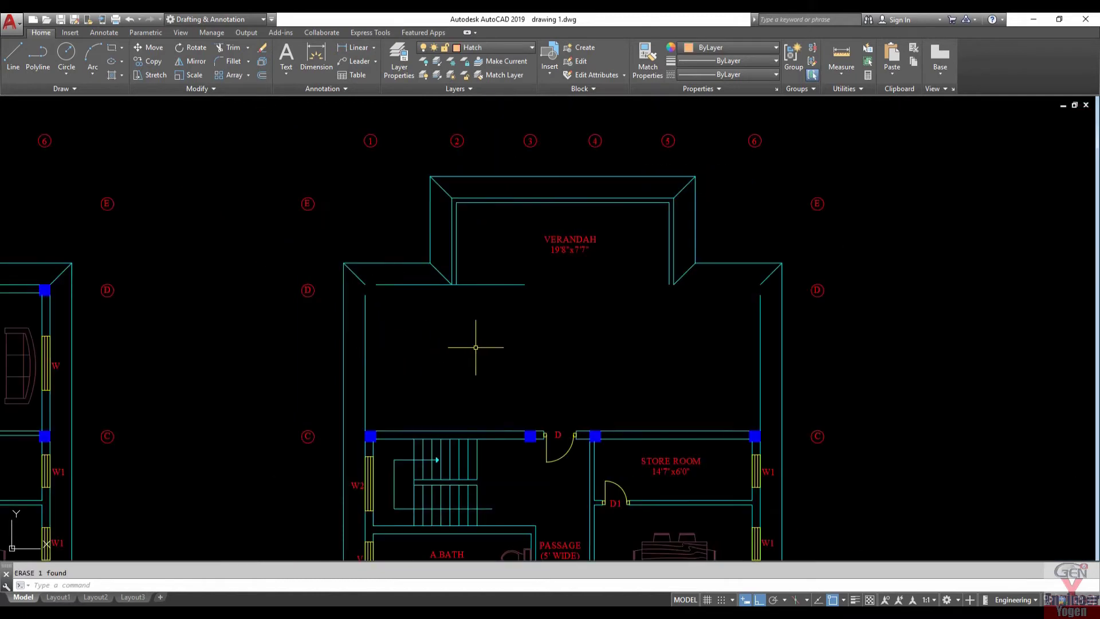
scroll(528, 351, up, 2)
Fillet the top terrace line with the right and left walls to close both corners.
key(Return)
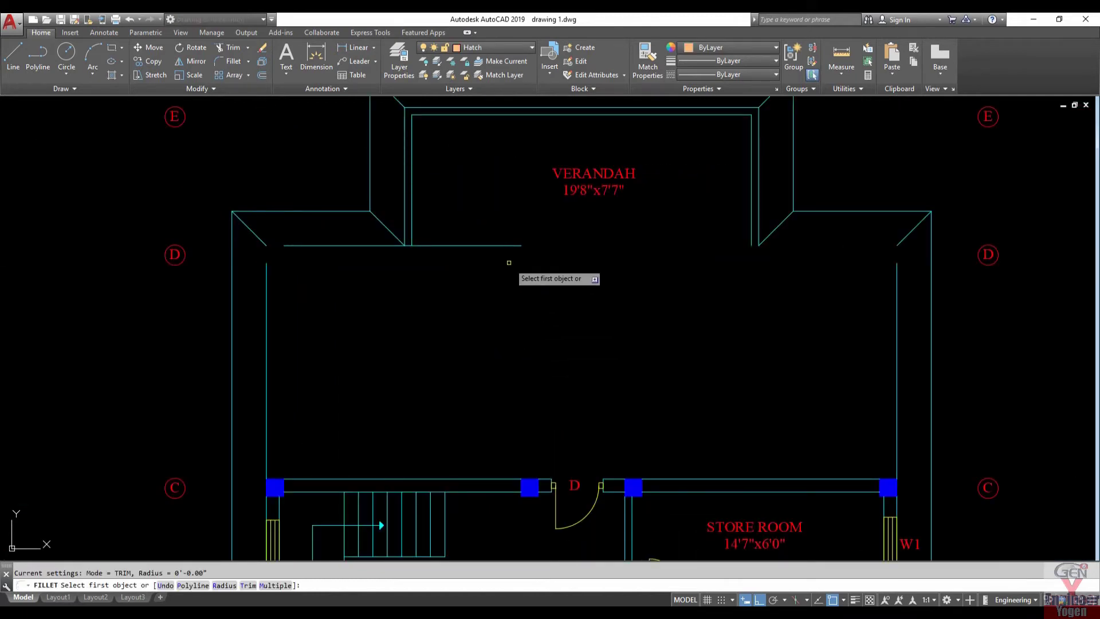
click(504, 245)
click(891, 348)
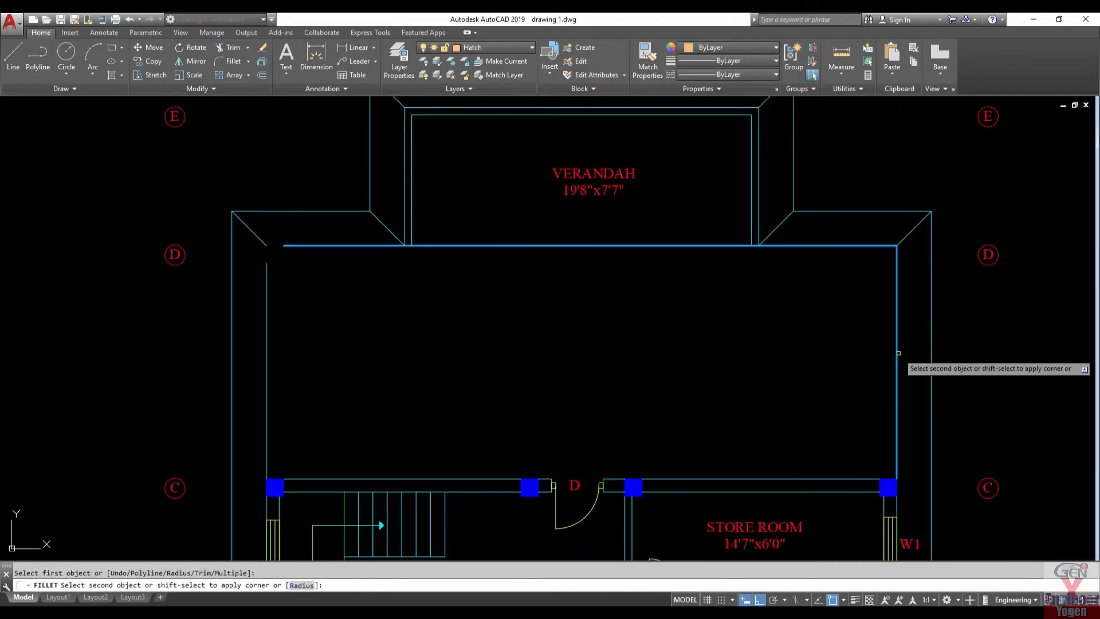
key(Return)
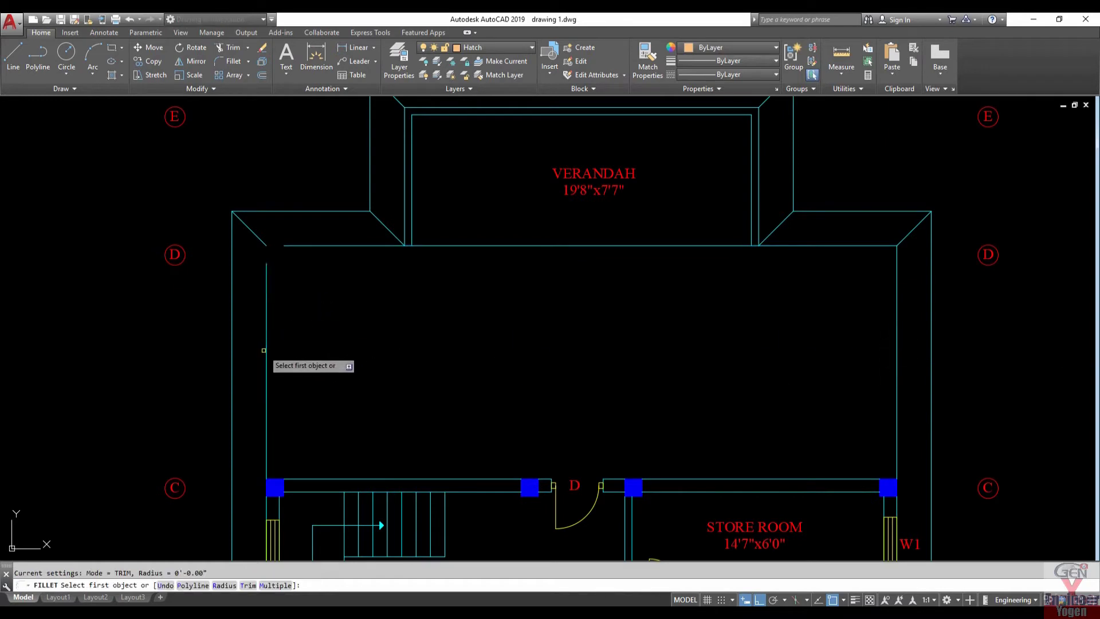
click(265, 352)
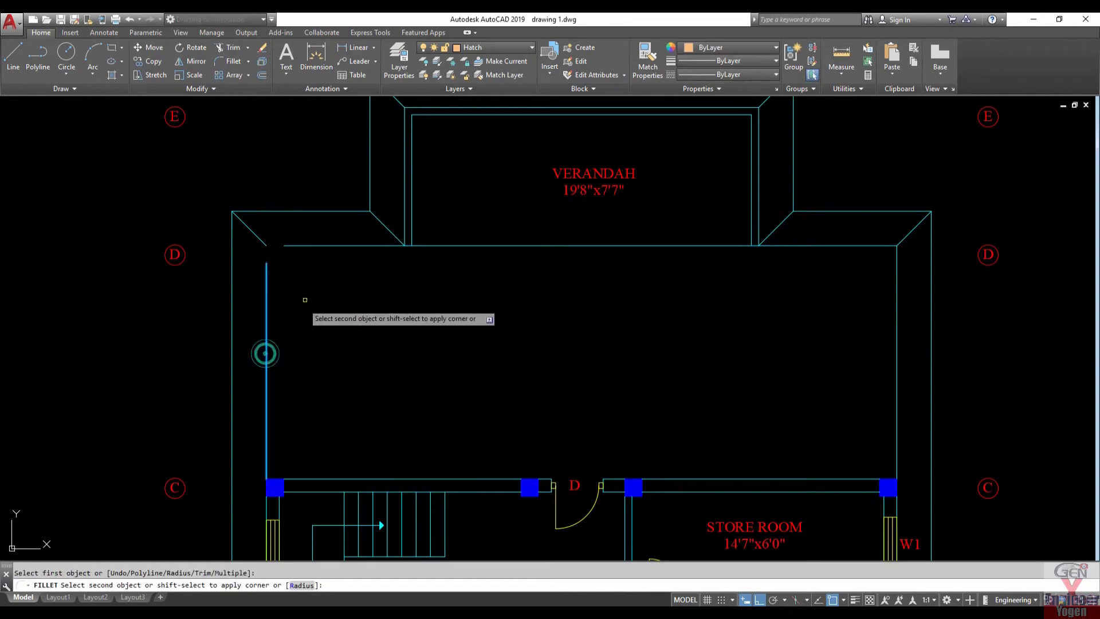
click(316, 247)
scroll(373, 295, down, 3)
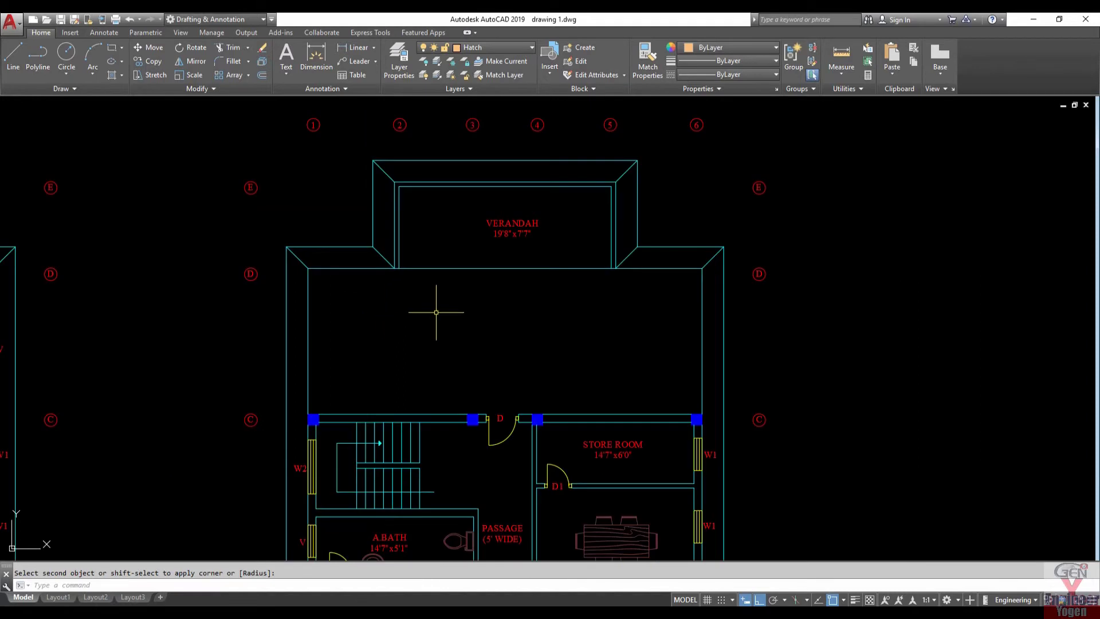
key(Escape)
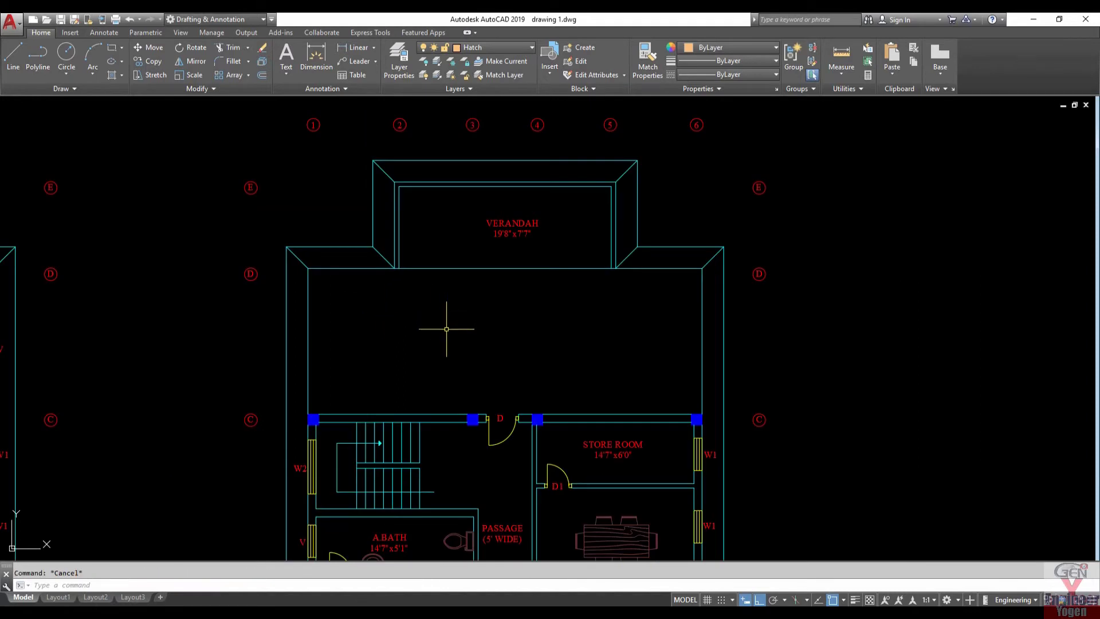
text(O)
Offset the top and right terrace walls outward by 2'6".
key(Return)
text(2'6)
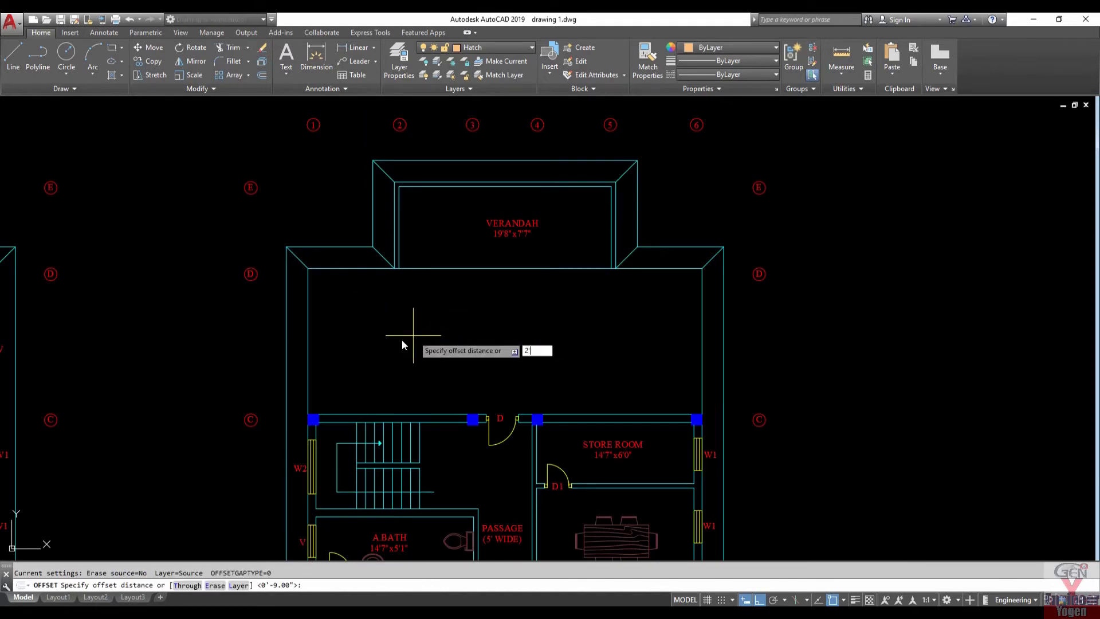
key(Return)
click(353, 269)
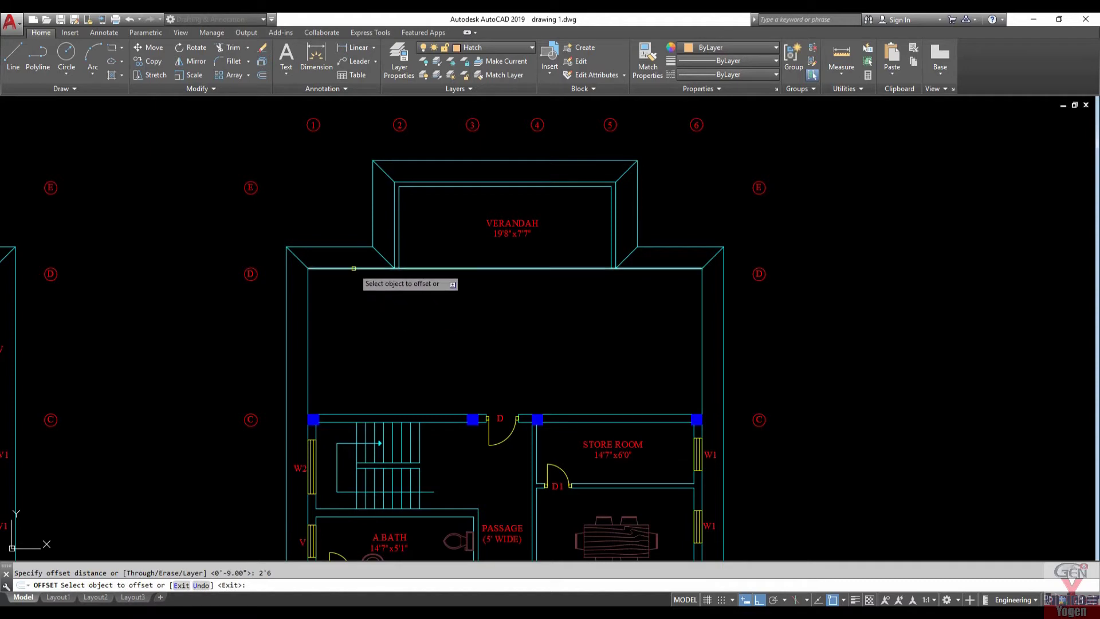
click(343, 227)
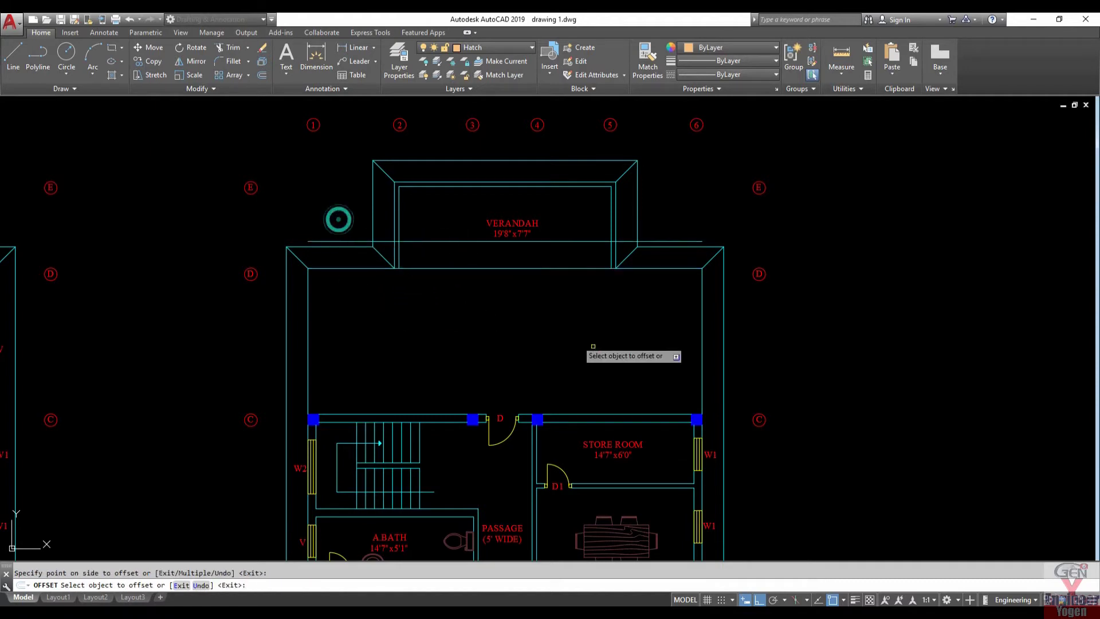
click(701, 355)
click(839, 363)
middle_drag(776, 421, 728, 346)
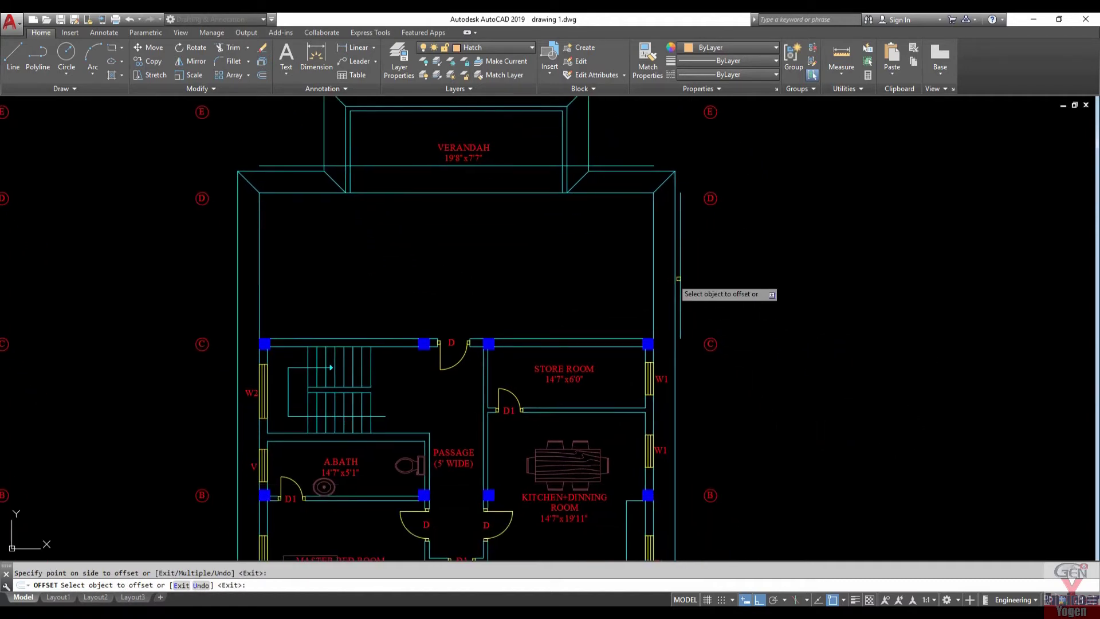
key(Escape)
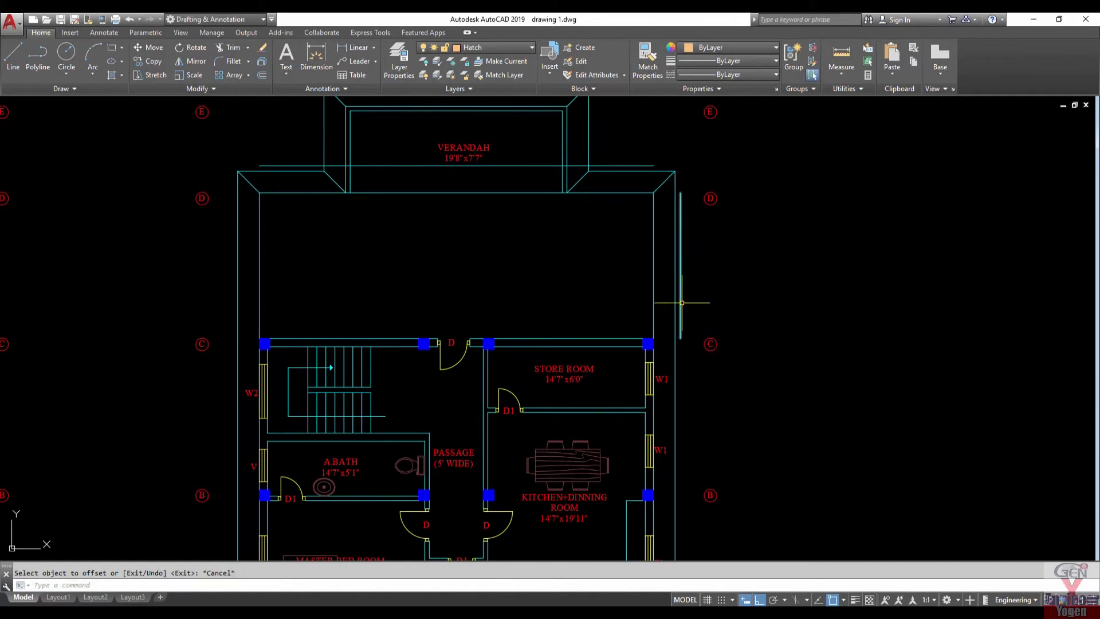
Undo the misplaced right-wall copy and re-offset the right outer wall by 6".
text(u)
key(Return)
text(o)
key(Return)
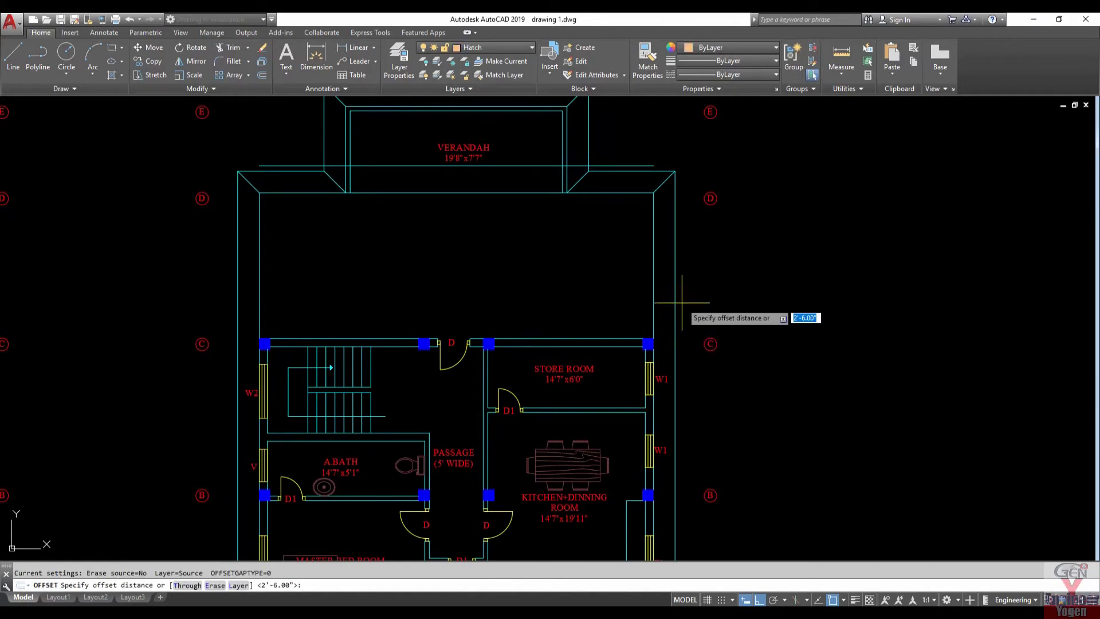
text(6)
key(Return)
click(675, 286)
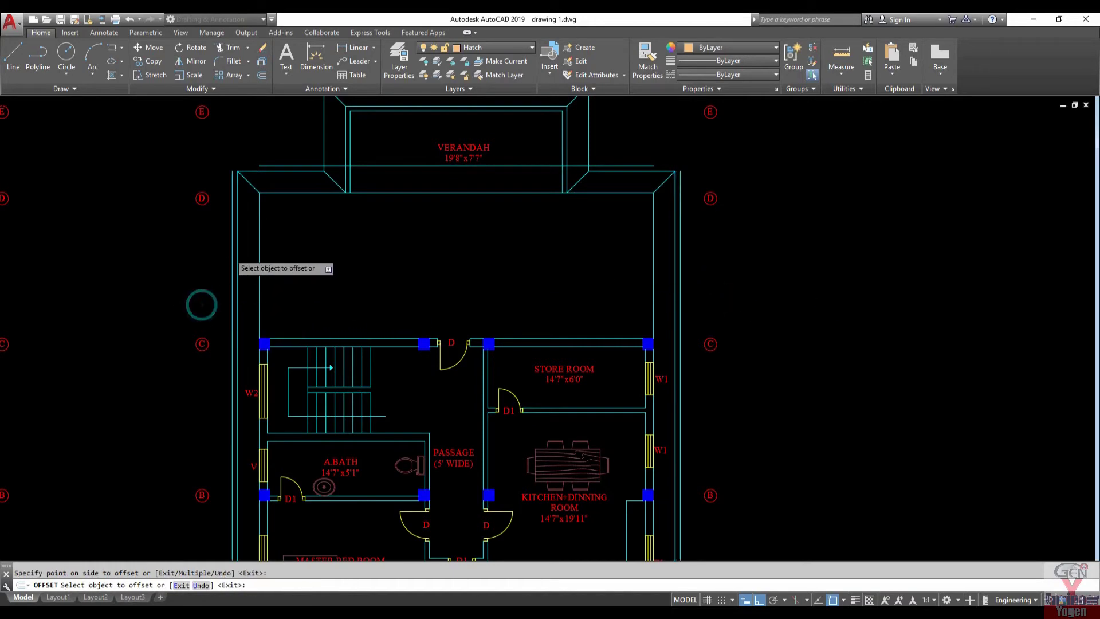
scroll(228, 252, down, 3)
scroll(253, 355, up, 4)
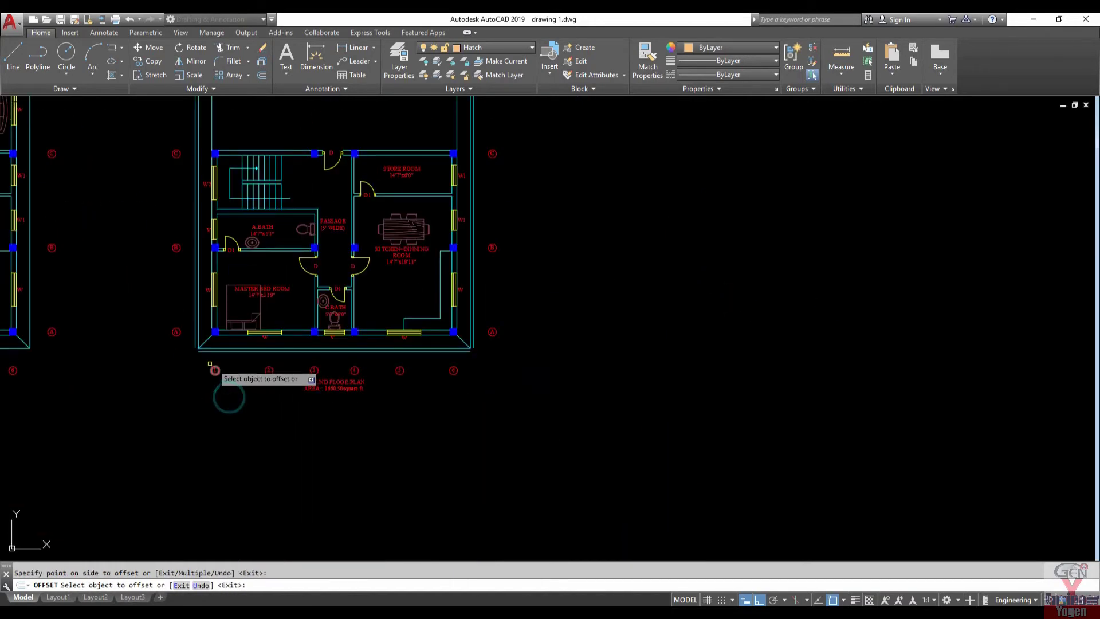
scroll(192, 348, up, 4)
key(Escape)
key(Escape)
Erase the extra wall and diagonal lines at the ground-floor corner.
scroll(205, 360, up, 5)
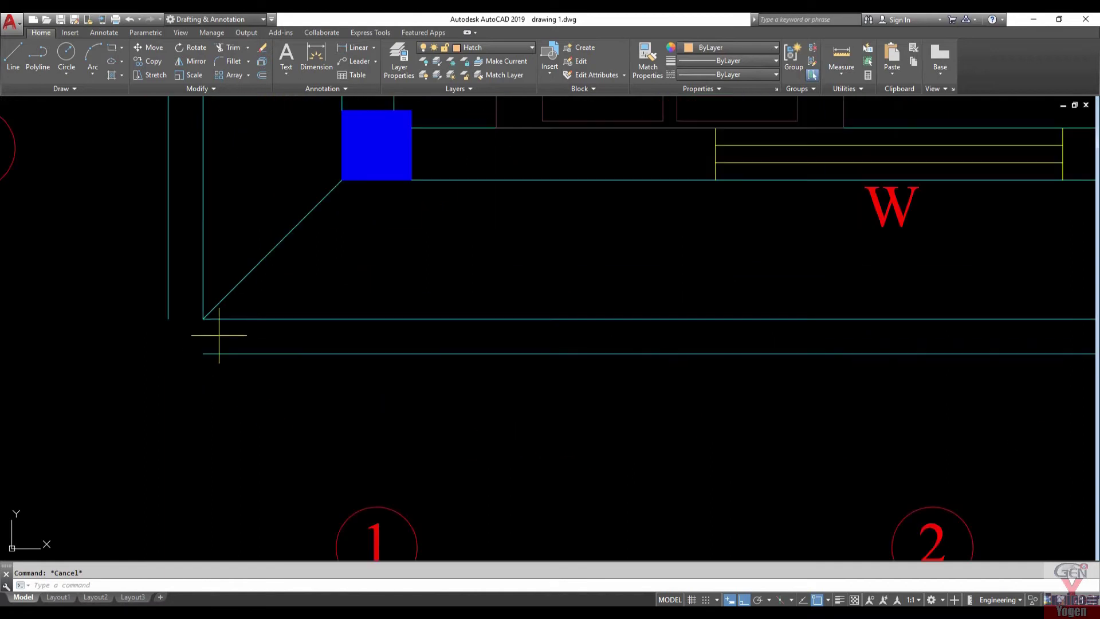
click(203, 319)
click(194, 296)
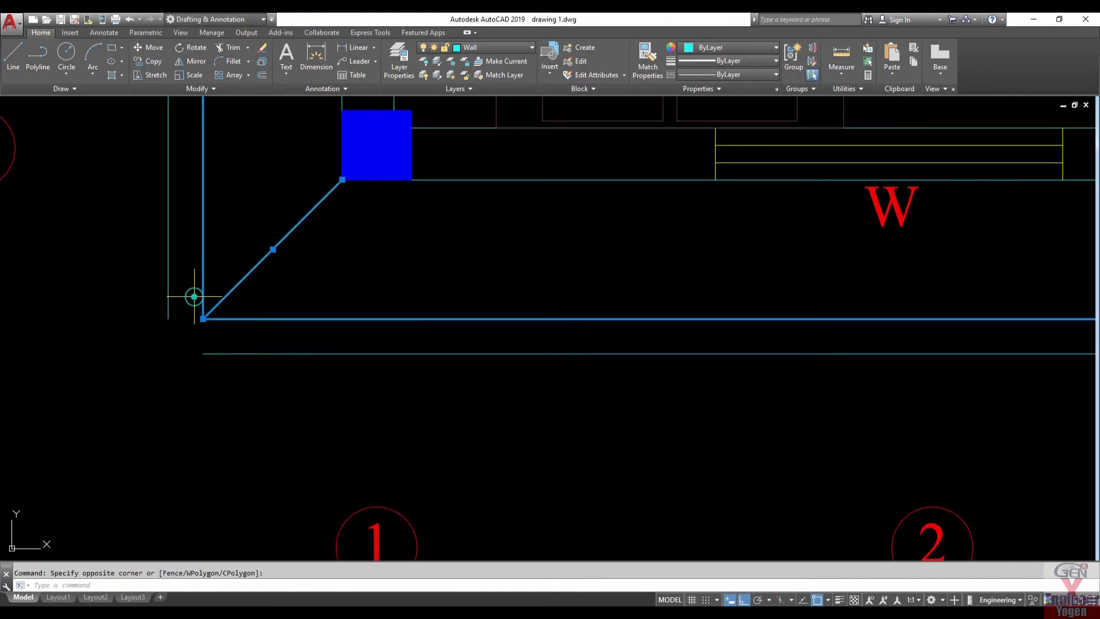
shift+click(253, 313)
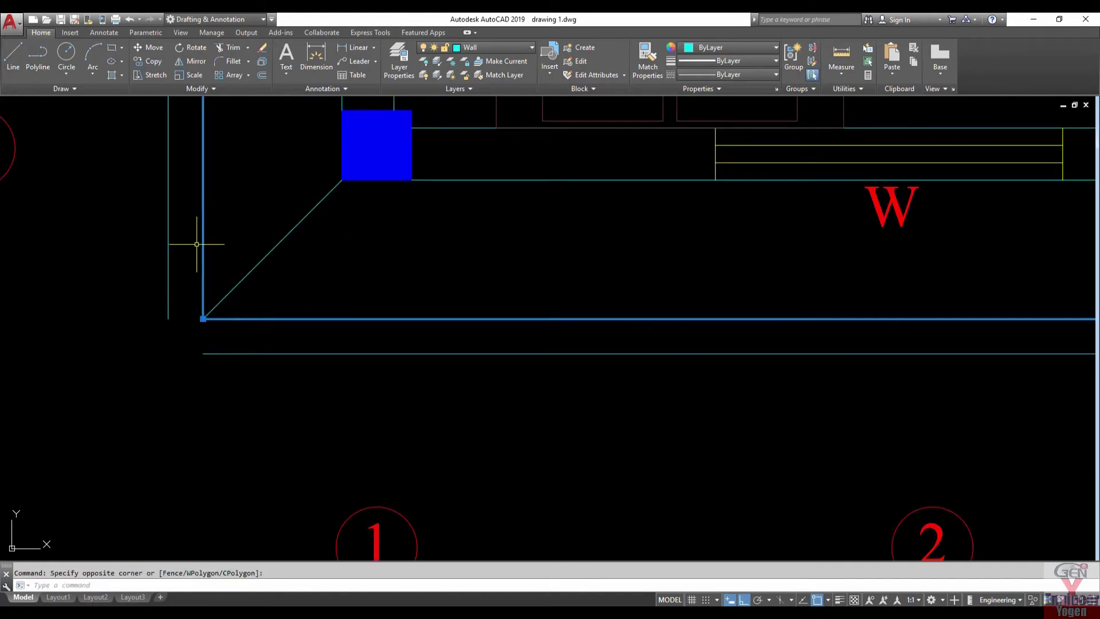
click(196, 244)
key(Delete)
scroll(257, 363, down, 3)
scroll(343, 344, down, 3)
scroll(344, 343, down, 2)
scroll(627, 431, up, 6)
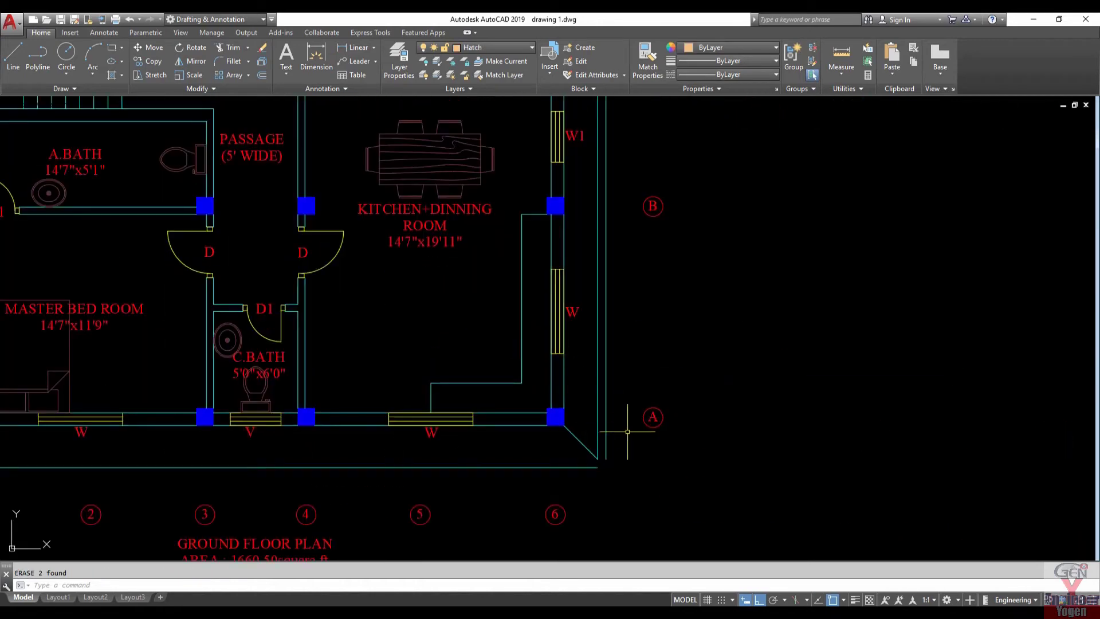
click(598, 423)
Erase the stray outer vertical, horizontal and diagonal lines at the verandah corner.
key(Delete)
scroll(594, 412, down, 5)
middle_drag(530, 247, 540, 389)
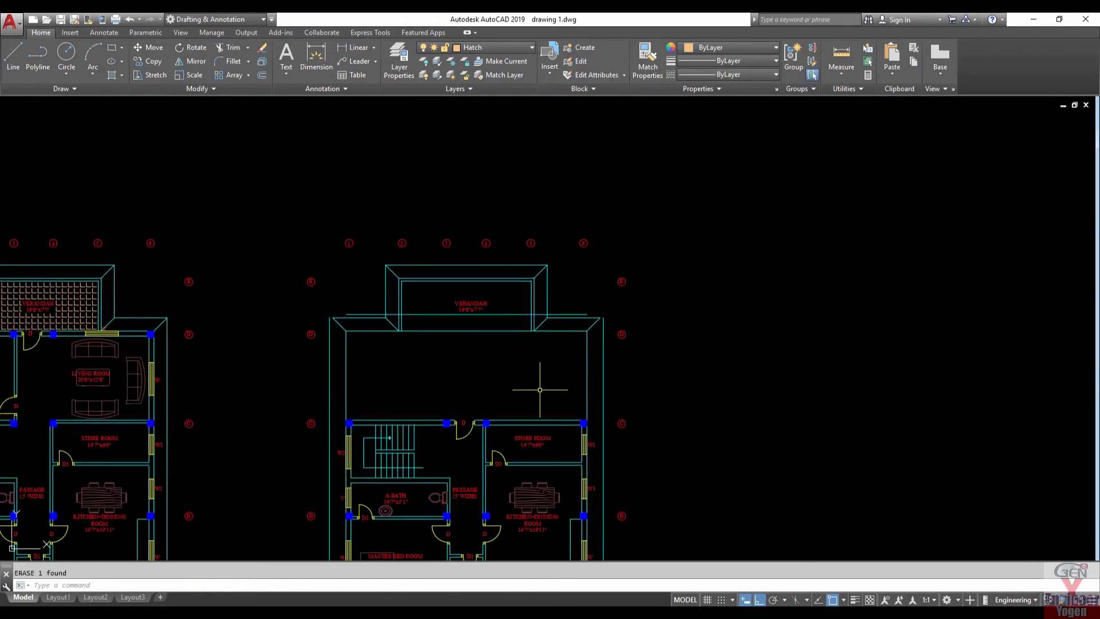
scroll(535, 324, up, 2)
click(575, 312)
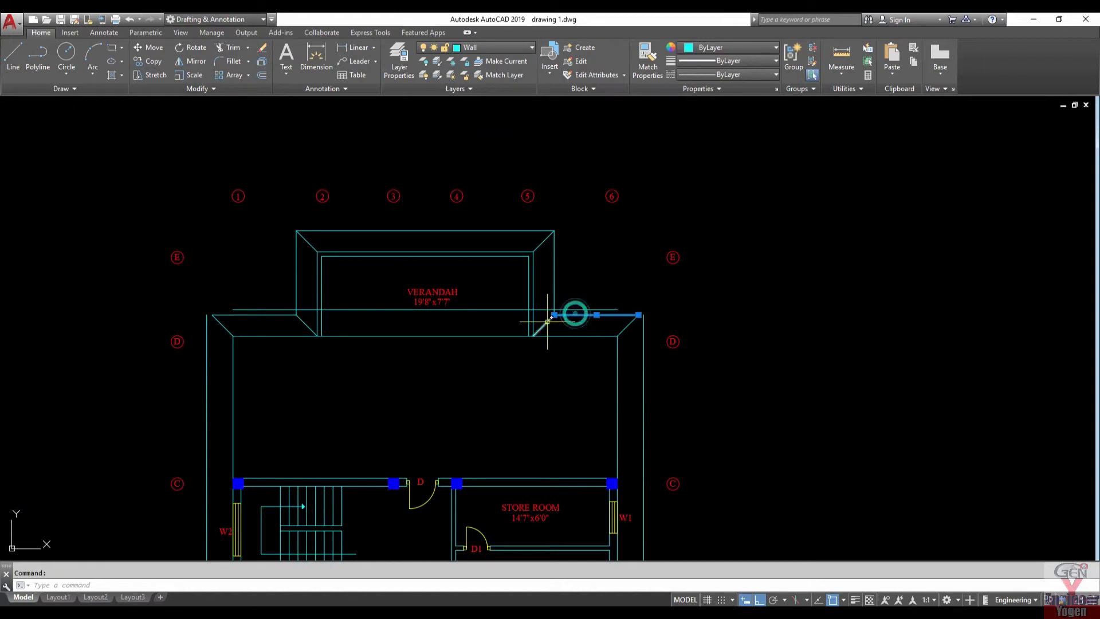
key(Delete)
scroll(314, 319, up, 3)
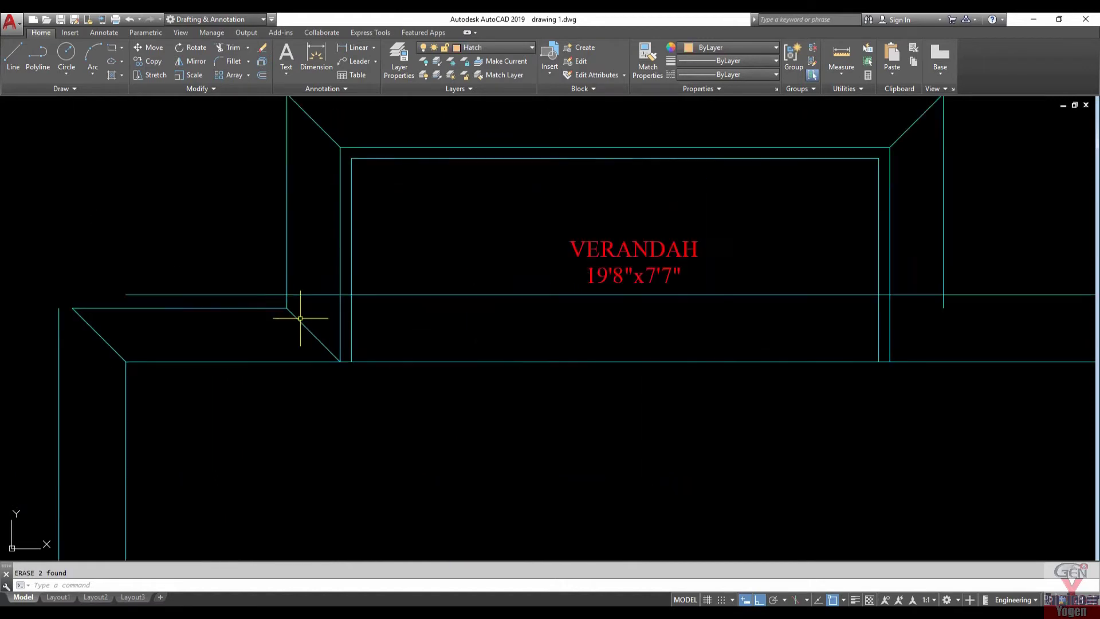
scroll(300, 319, up, 2)
click(301, 324)
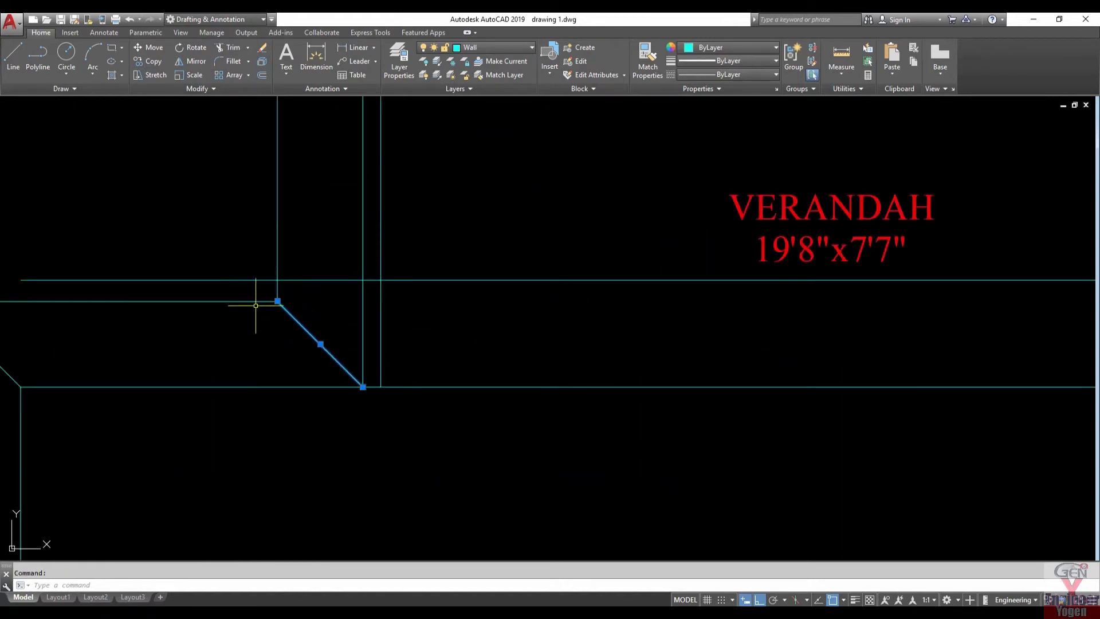
click(255, 301)
key(Delete)
scroll(308, 331, down, 4)
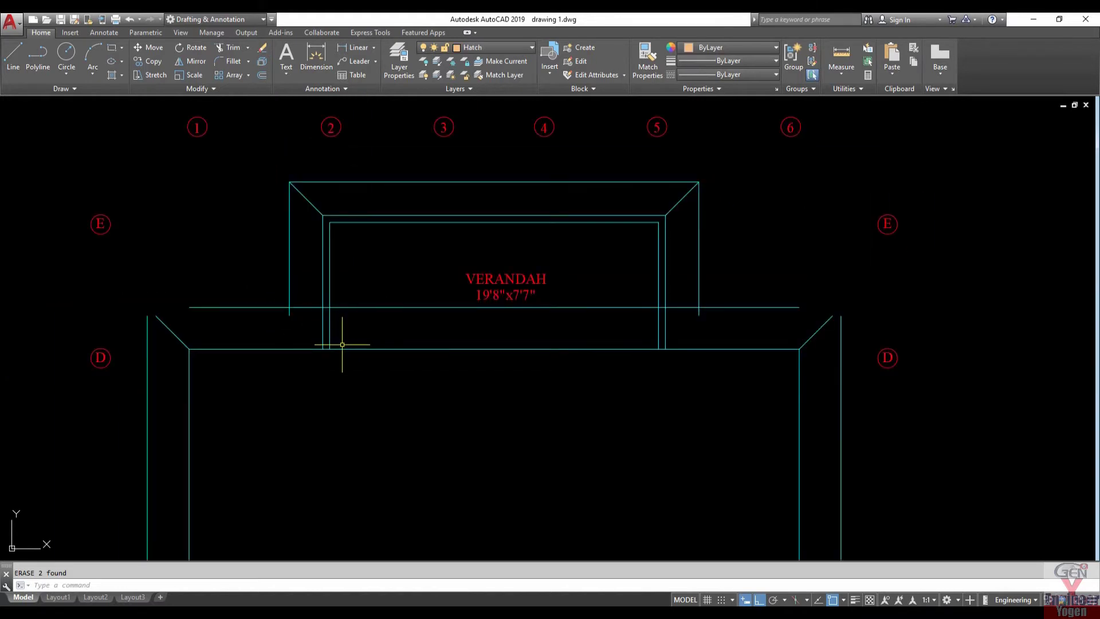
text(TR)
Trim the overlapping vertical line segments near the verandah corner.
key(Return)
key(Return)
click(714, 324)
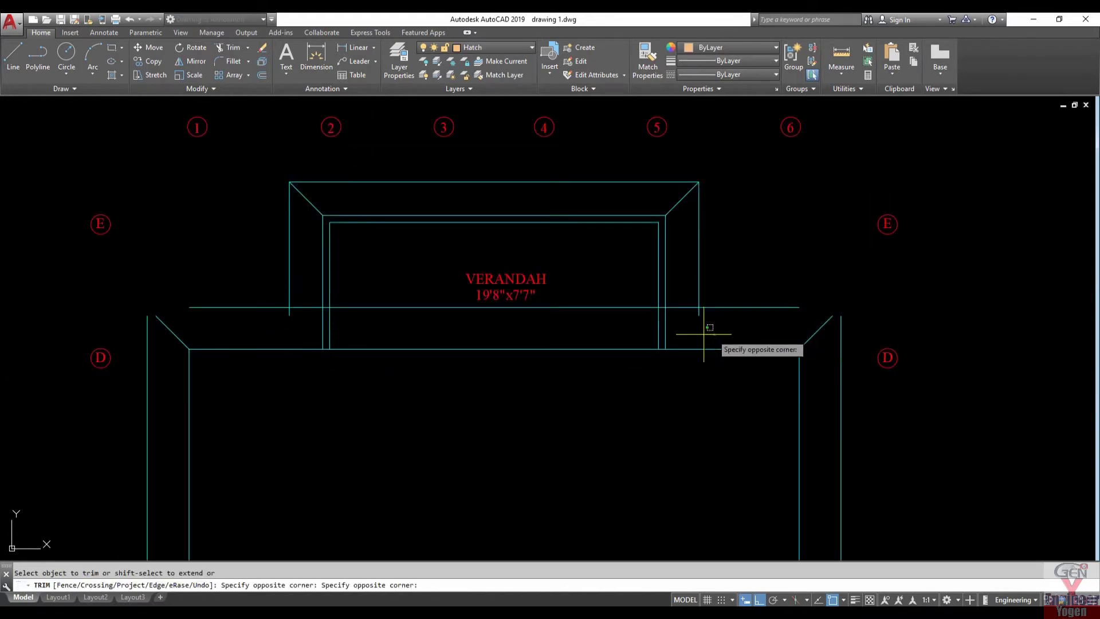
click(236, 324)
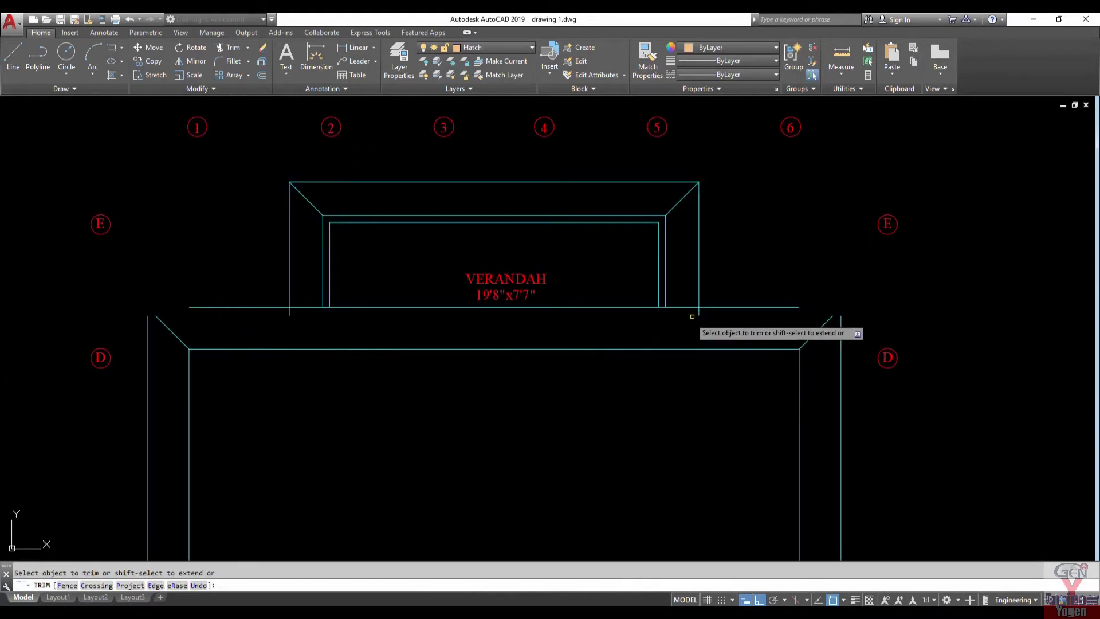
click(299, 320)
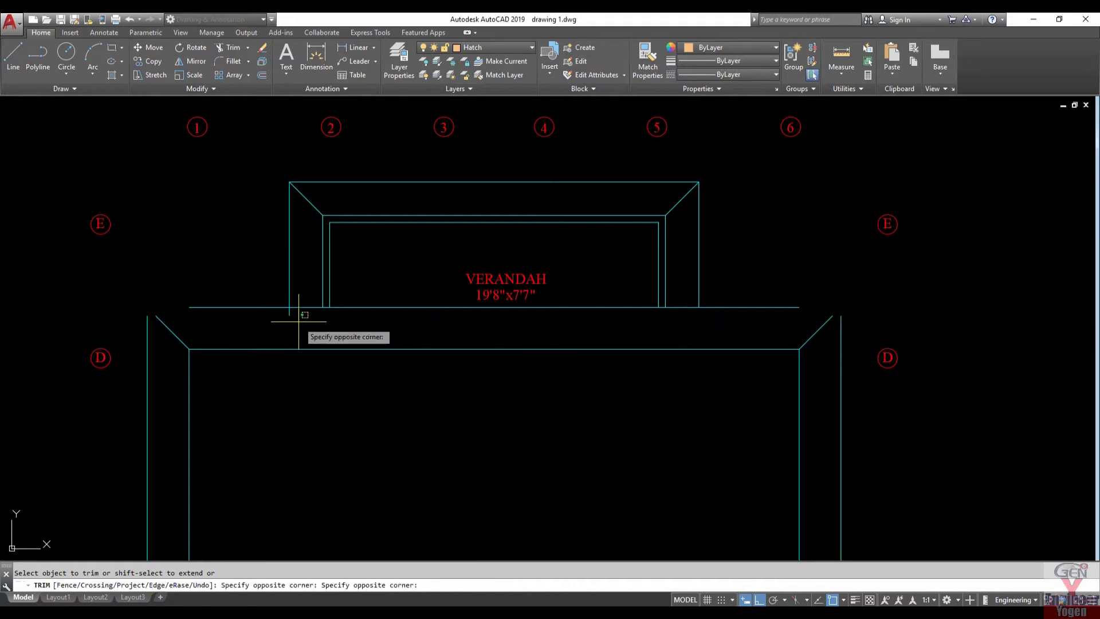
key(Escape)
key(Escape)
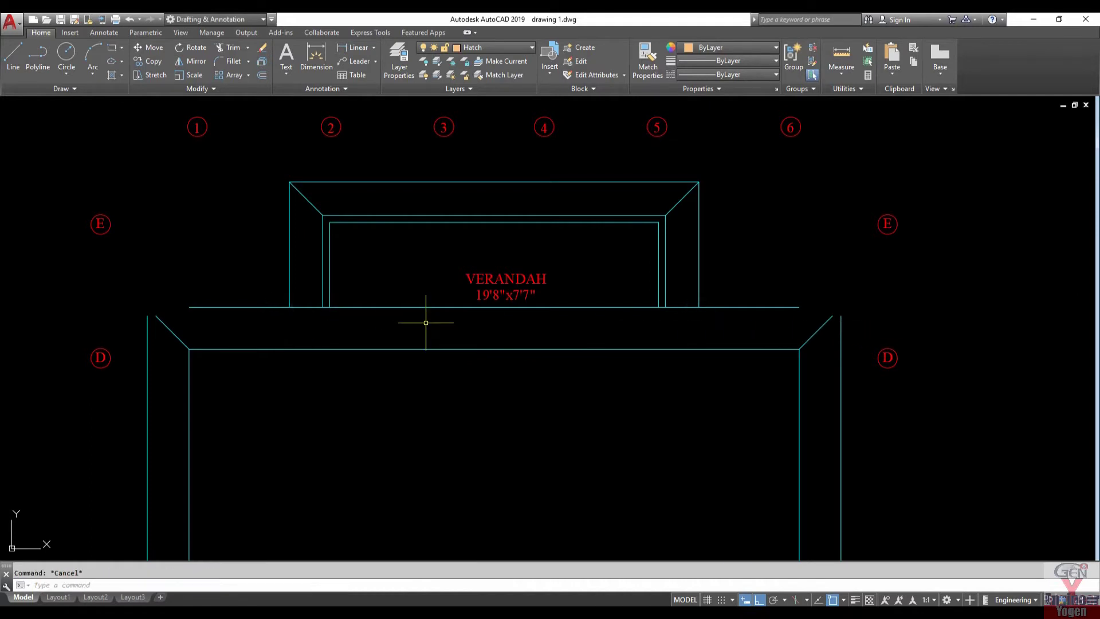
Fillet the horizontal parapet line above the terrace with the right vertical line.
text(f)
key(Return)
click(750, 307)
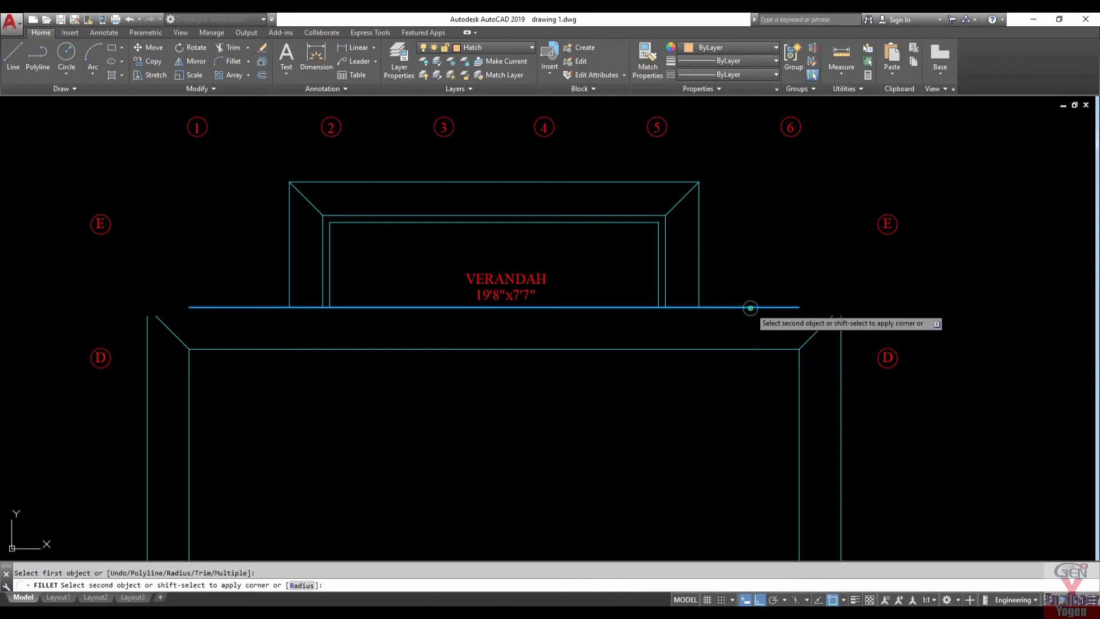
click(837, 371)
scroll(663, 442, down, 5)
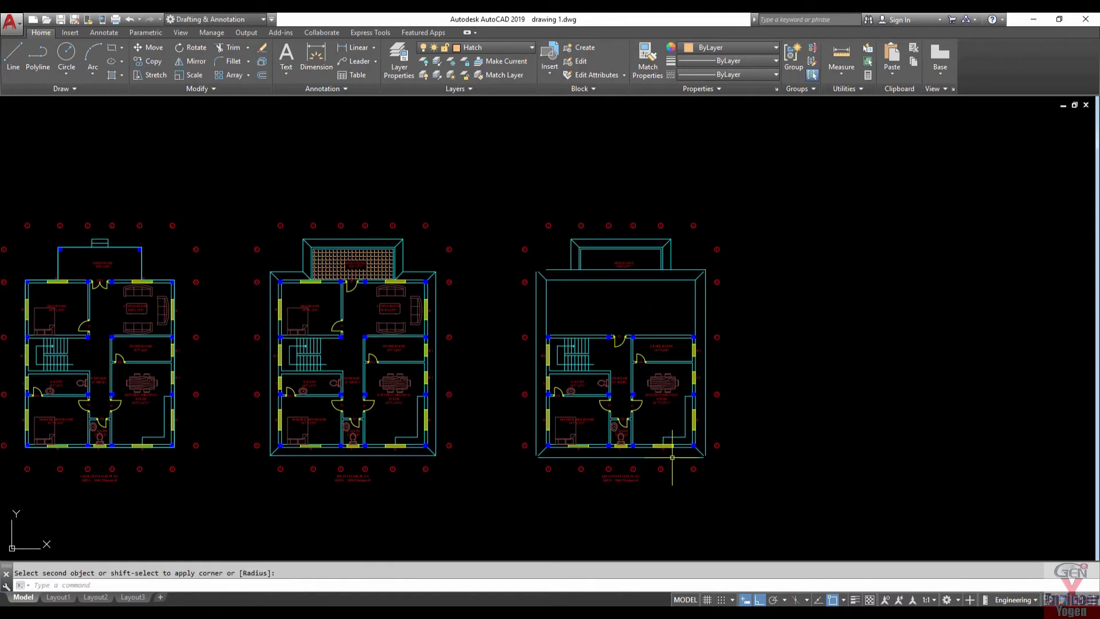
scroll(704, 437, up, 2)
Fillet the bottom parapet line with the right and left parapet lines.
key(Return)
click(711, 430)
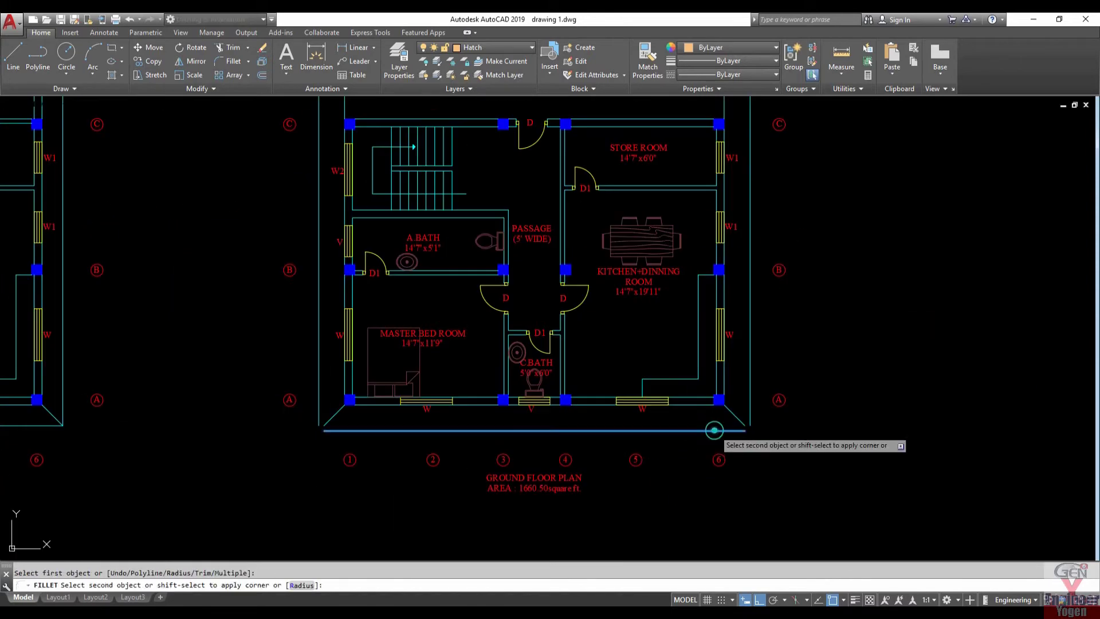
click(750, 414)
key(Return)
click(363, 430)
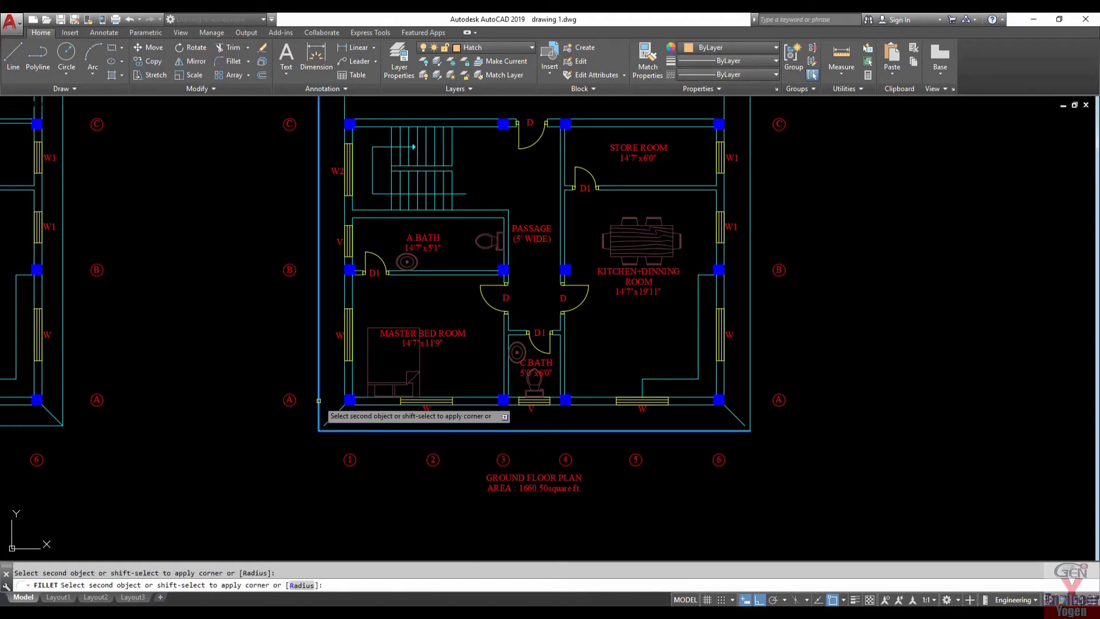
click(317, 400)
scroll(332, 401, down, 3)
scroll(319, 321, up, 6)
Fillet the left parapet line with the top line to square the upper-left corner.
key(Return)
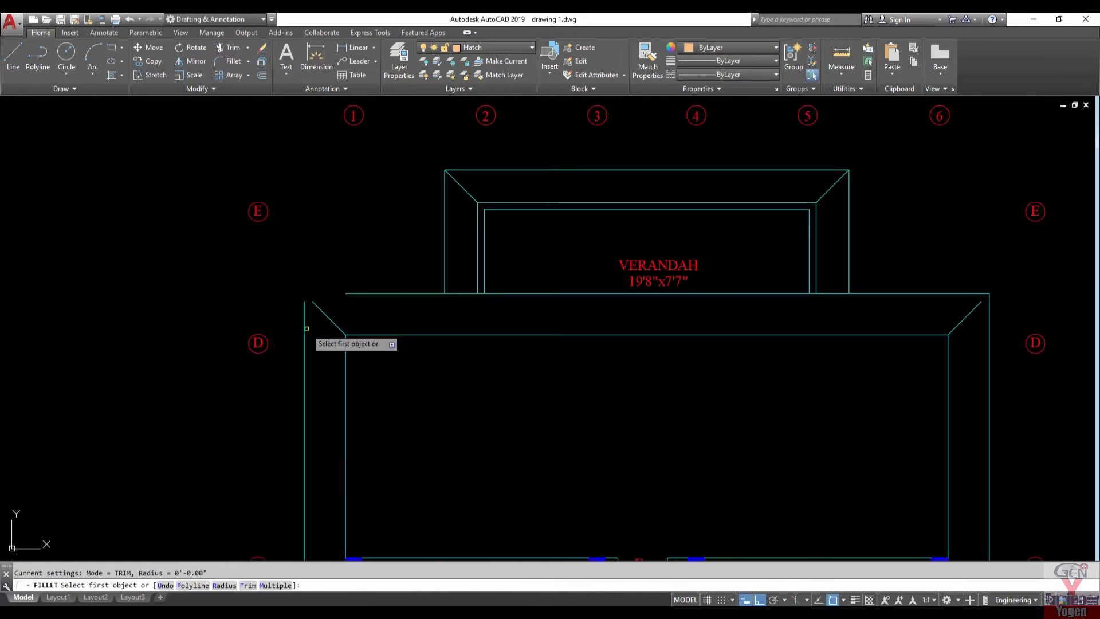
click(305, 321)
click(343, 294)
middle_drag(788, 346, 461, 377)
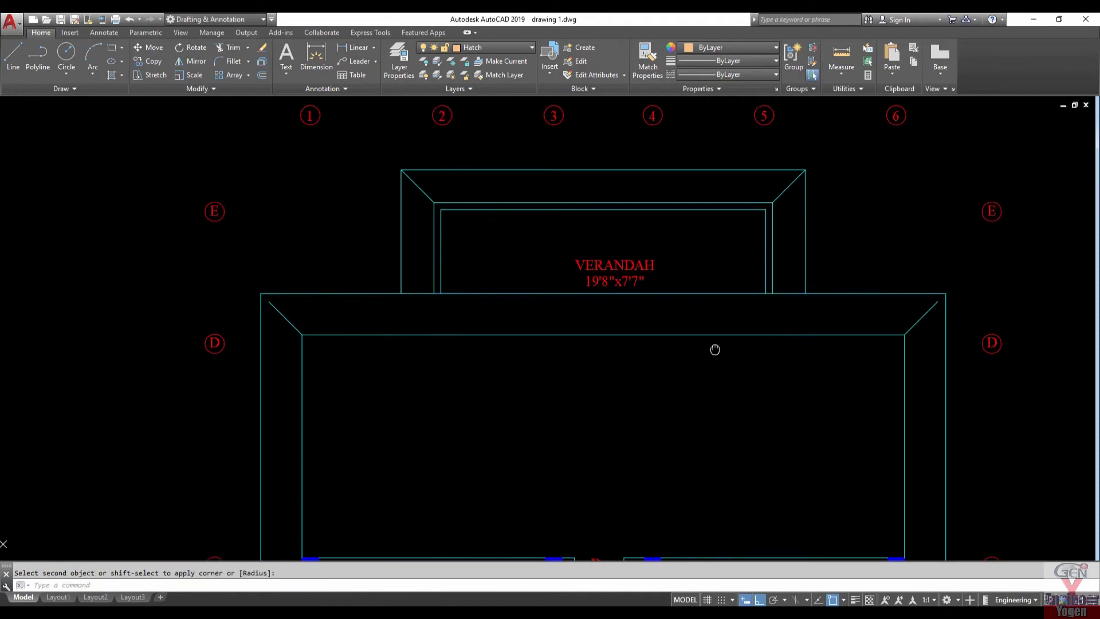
key(Escape)
Stretch the top-right and verandah-corner diagonals to the outer parapet corners.
click(631, 357)
scroll(650, 332, up, 5)
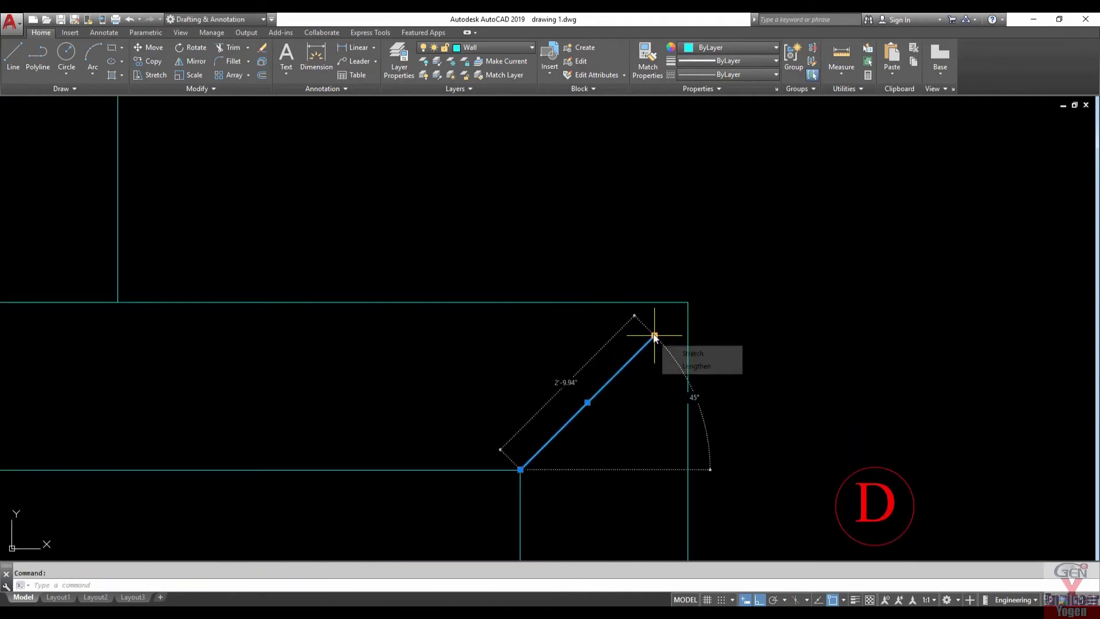
click(654, 335)
click(653, 336)
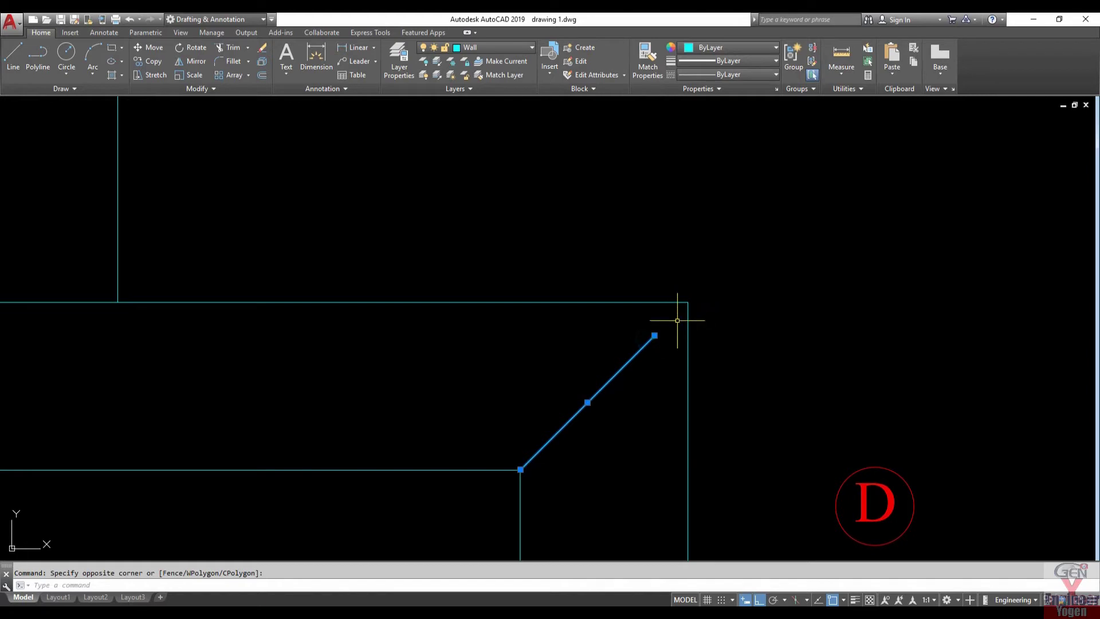
click(655, 335)
click(687, 303)
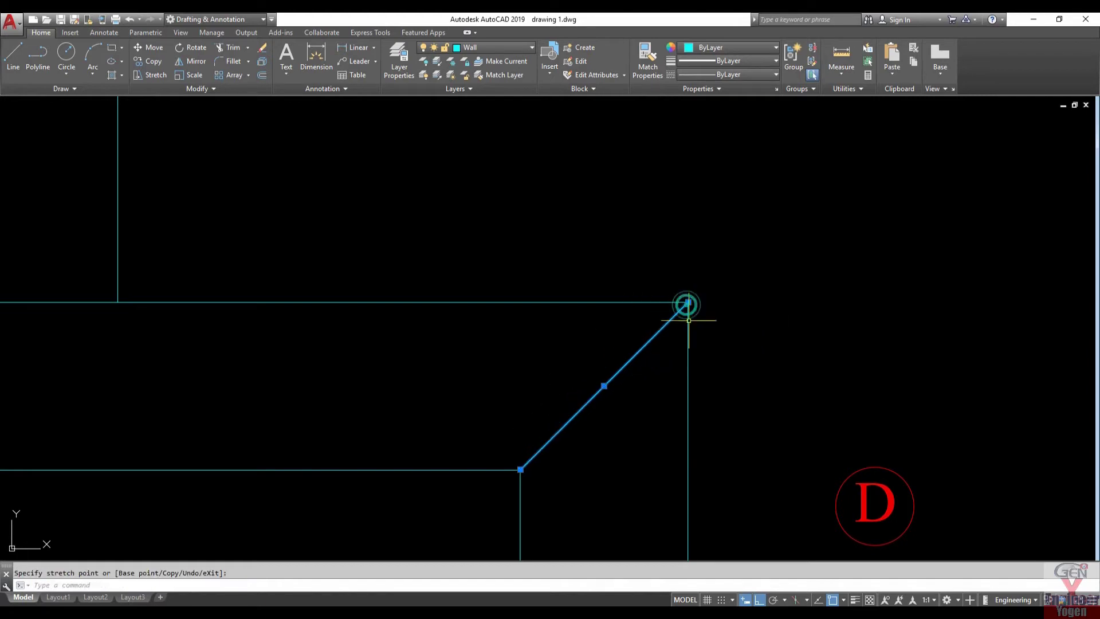
key(Escape)
scroll(369, 348, up, 3)
scroll(413, 300, up, 2)
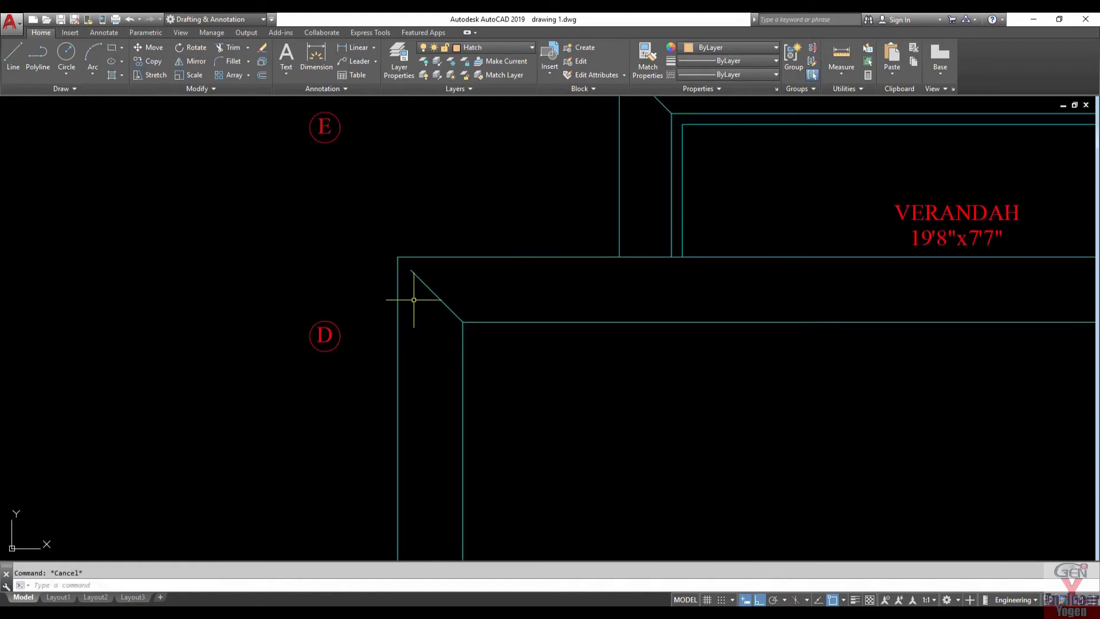
click(432, 291)
click(411, 269)
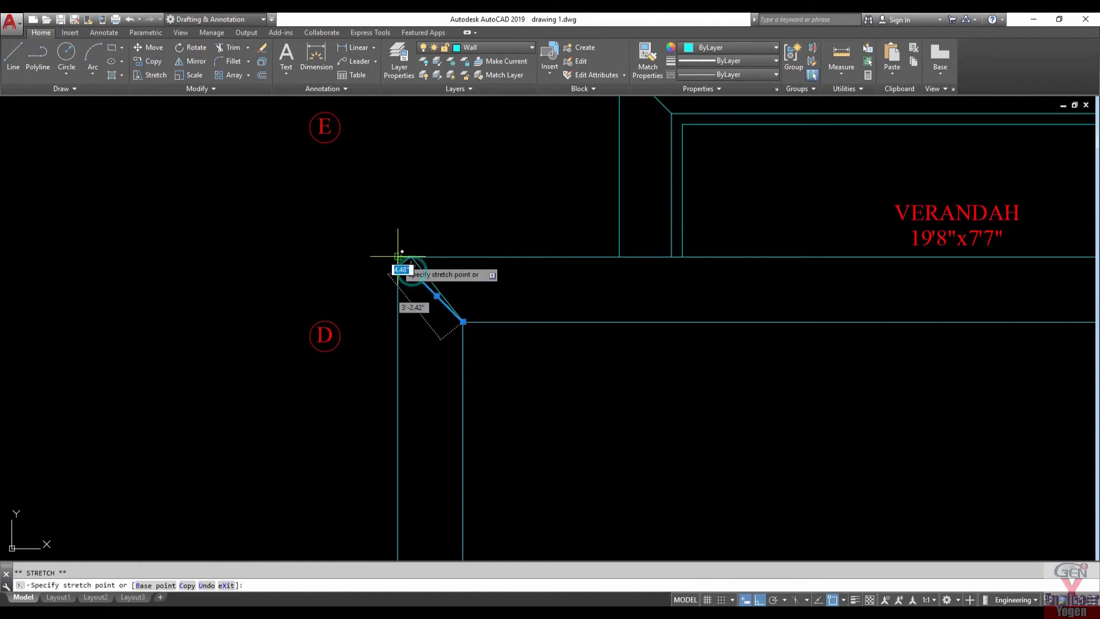
click(398, 257)
key(Escape)
Stretch the bottom-left and bottom-right diagonals to the outer parapet corners.
scroll(465, 277, down, 4)
scroll(461, 310, down, 3)
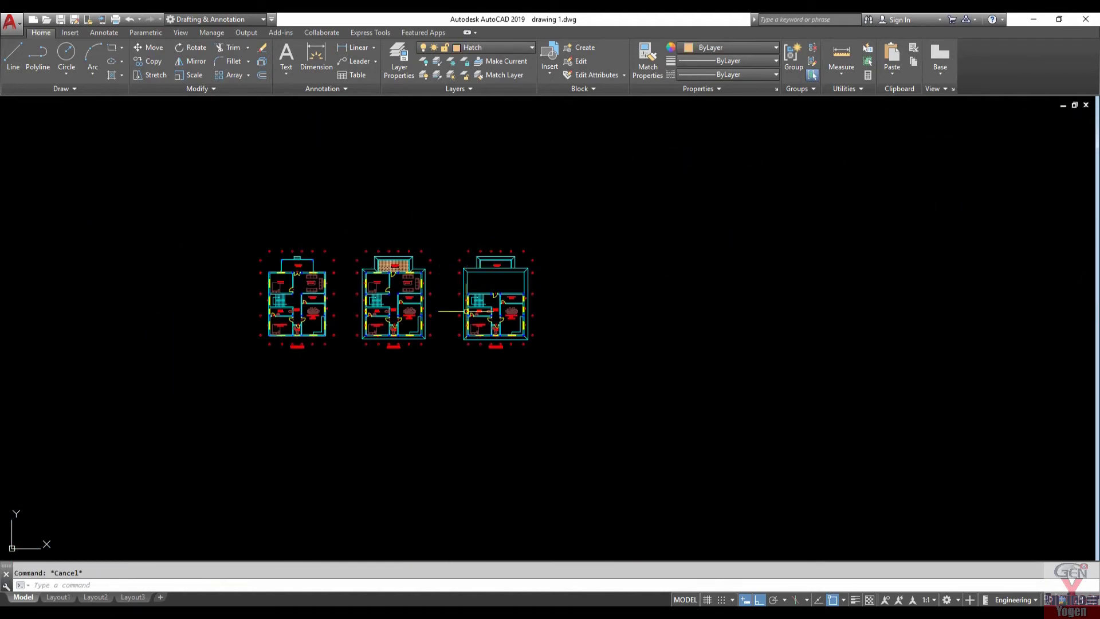
scroll(456, 356, up, 2)
scroll(456, 369, up, 3)
scroll(441, 346, up, 2)
click(441, 346)
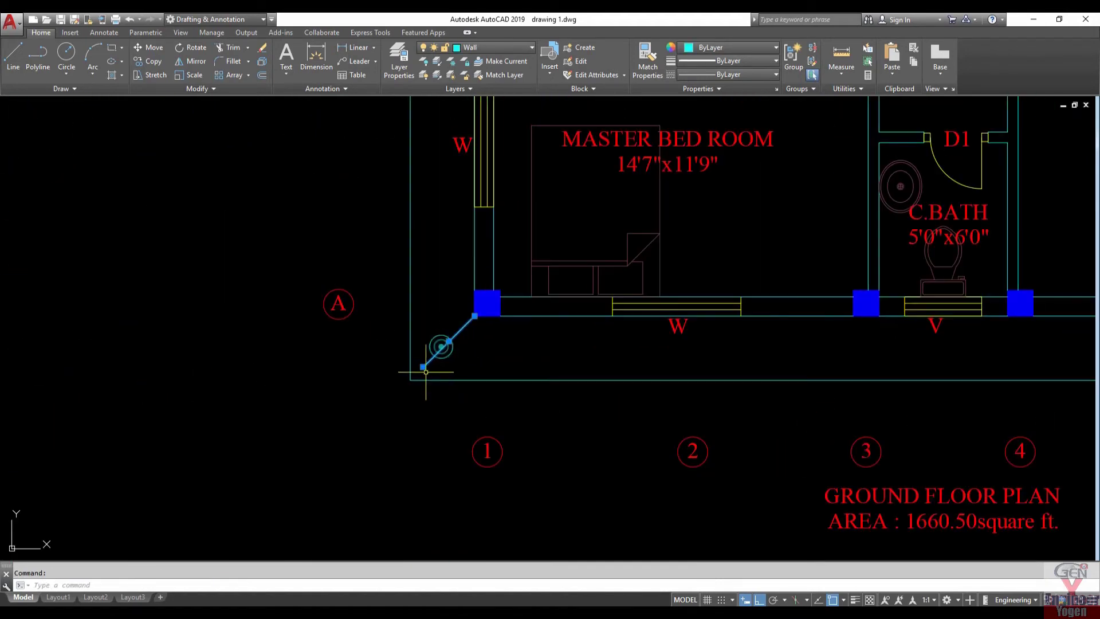
click(423, 367)
click(410, 380)
key(Escape)
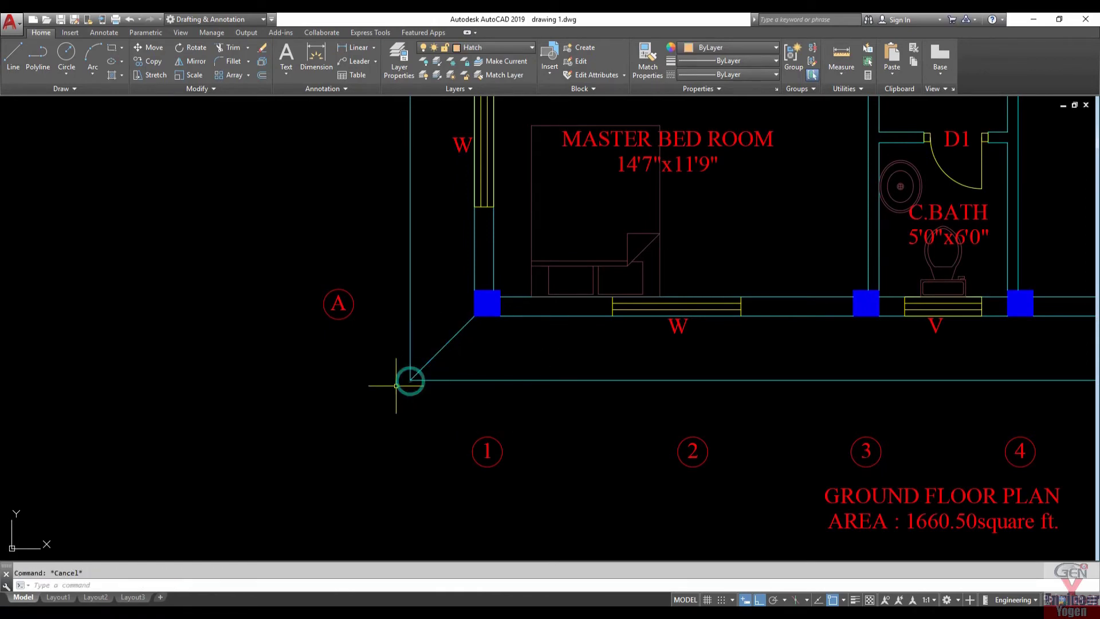
scroll(422, 392, down, 4)
scroll(633, 372, up, 4)
scroll(584, 360, up, 1)
click(585, 361)
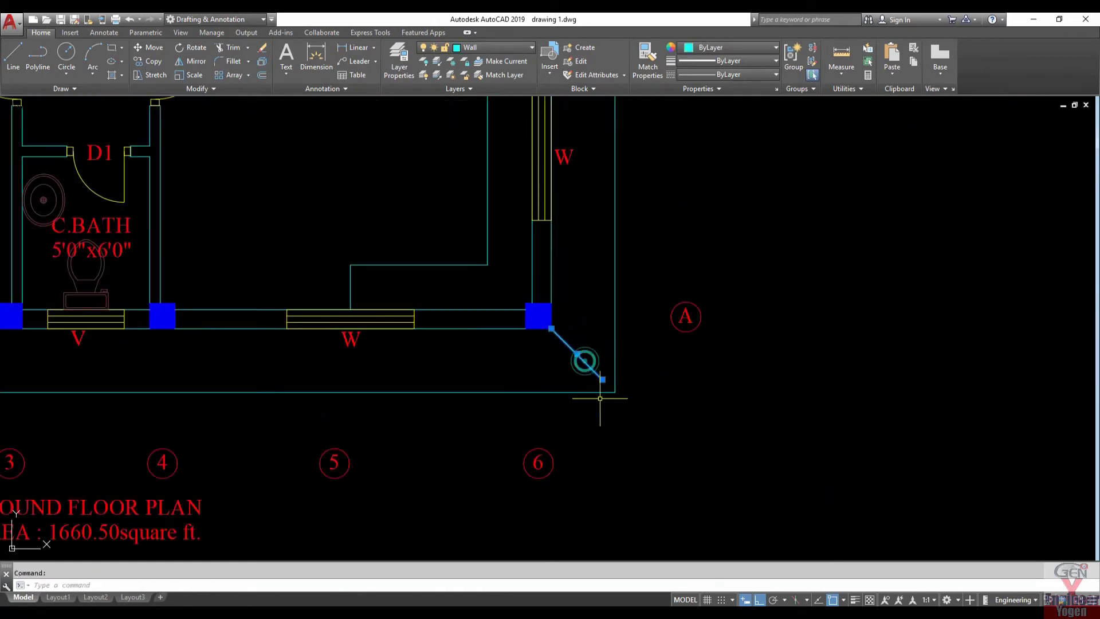
click(602, 379)
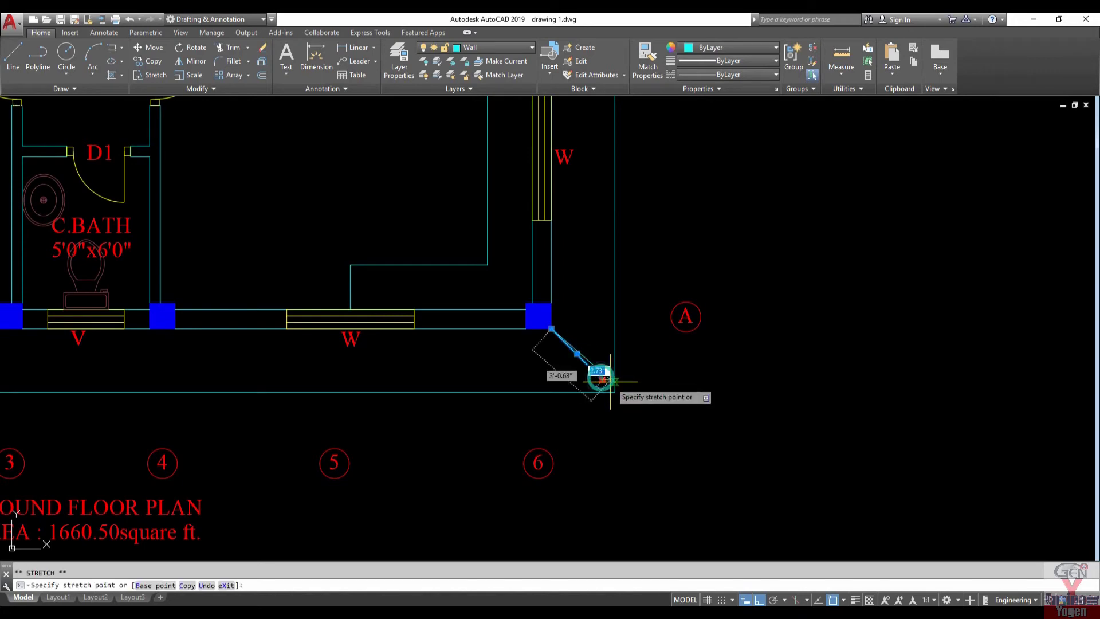
click(607, 389)
key(Escape)
scroll(605, 390, down, 5)
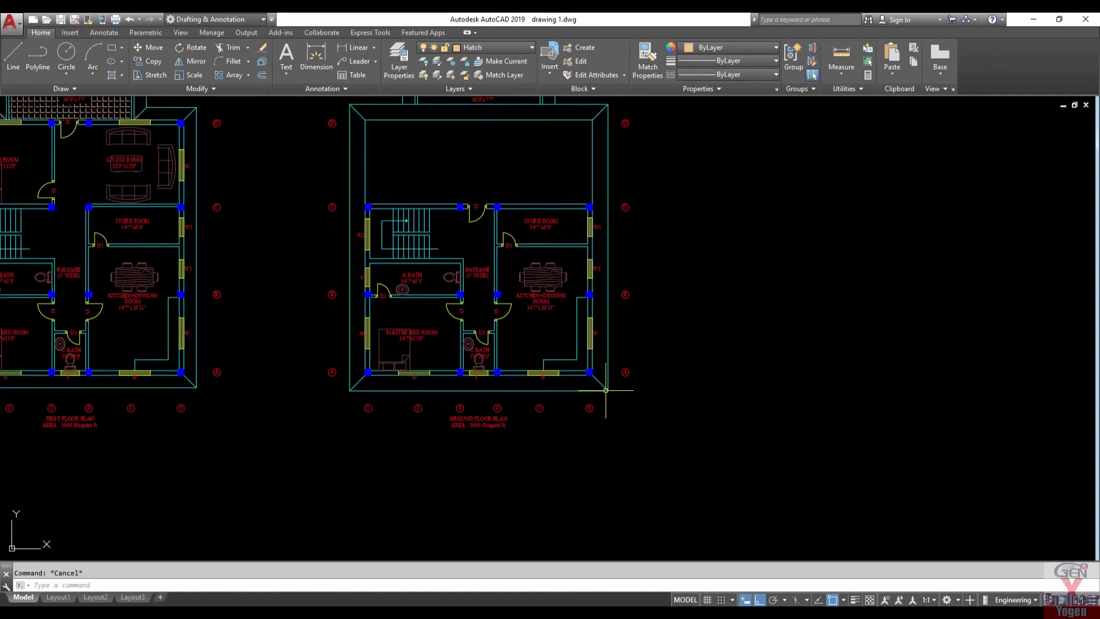
scroll(603, 388, down, 1)
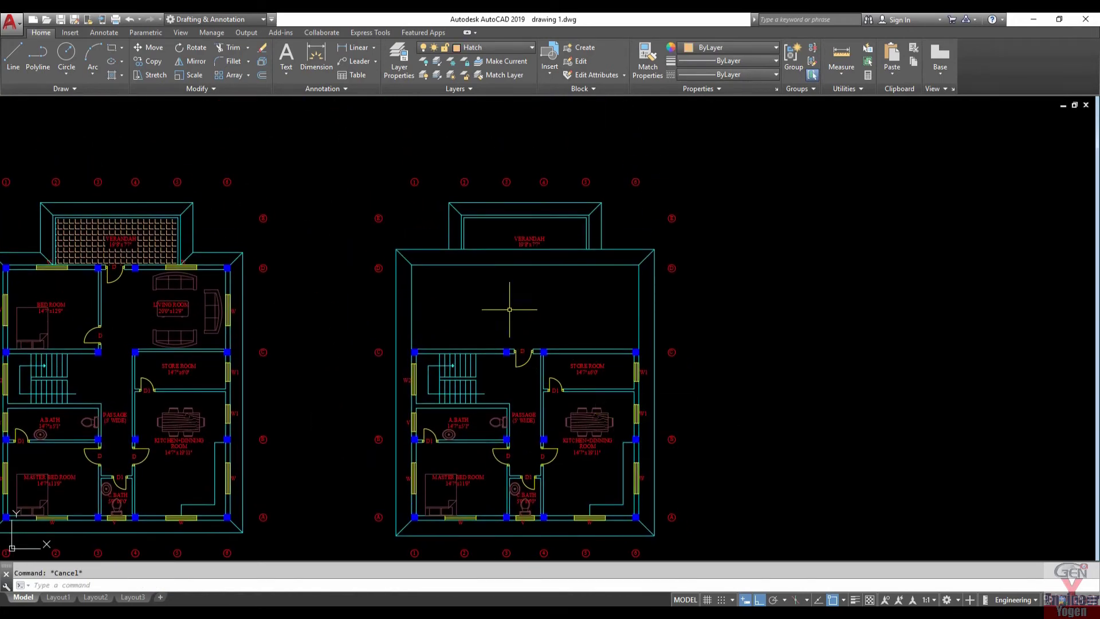
Offset the opposite open terrace wall lines 5 units inward as parapet lines.
scroll(500, 270, up, 2)
key(Return)
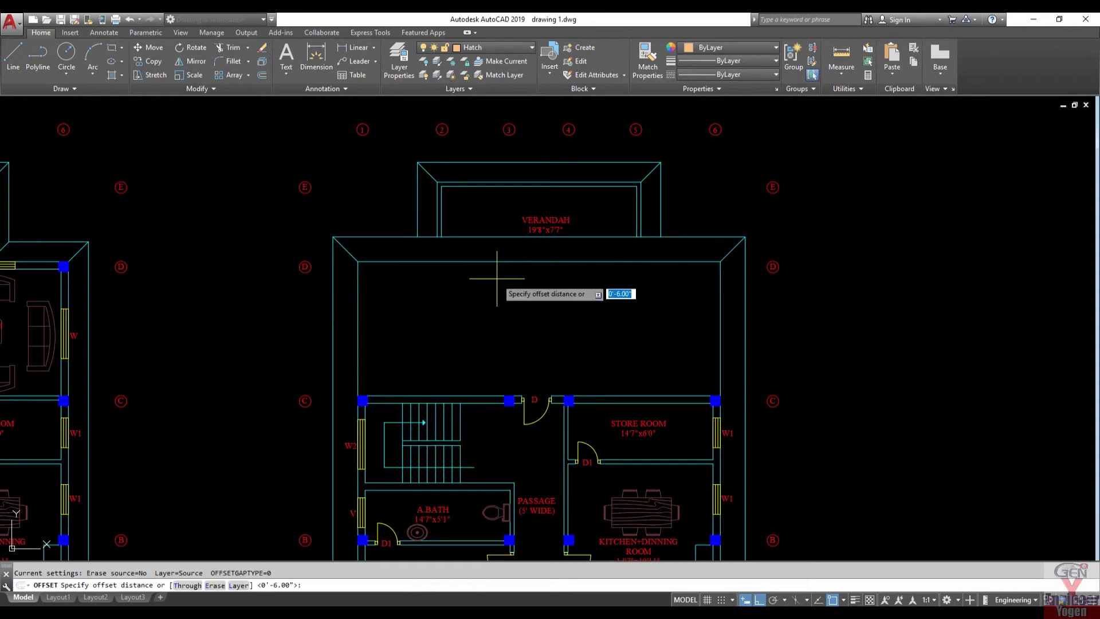
text(5)
key(Return)
key(Return)
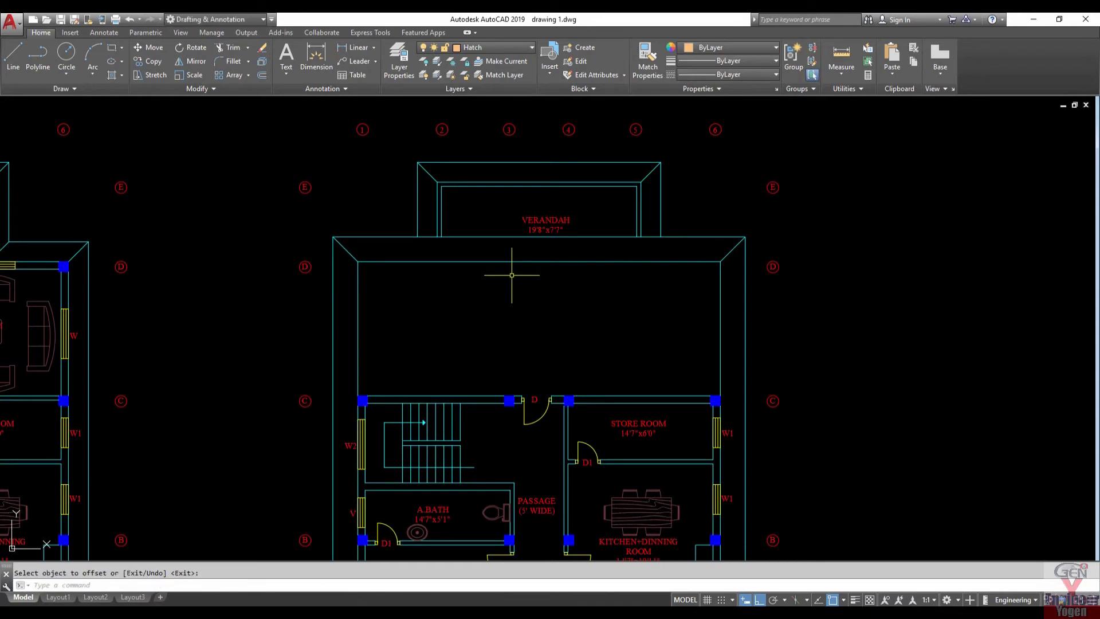
key(Return)
key(Return)
click(521, 260)
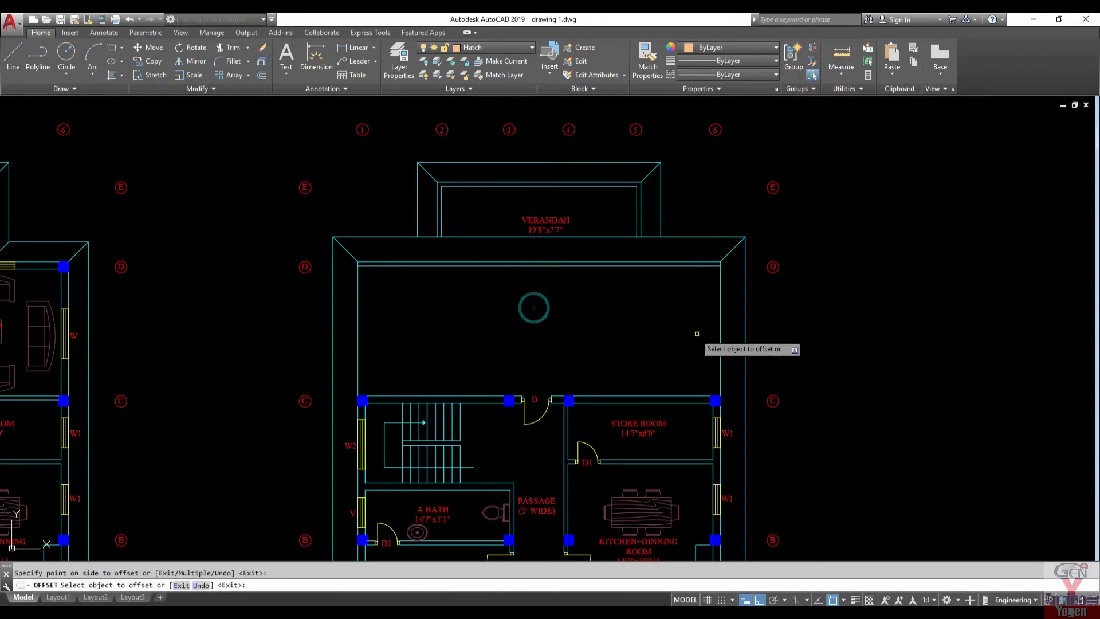
click(719, 333)
click(643, 326)
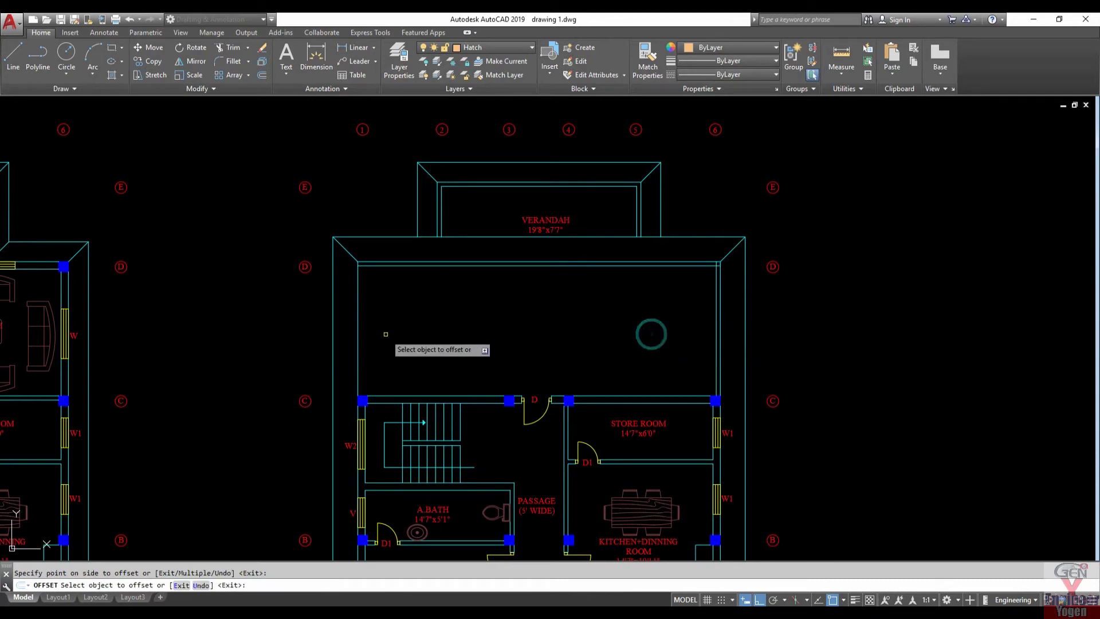
click(358, 333)
click(411, 321)
key(Escape)
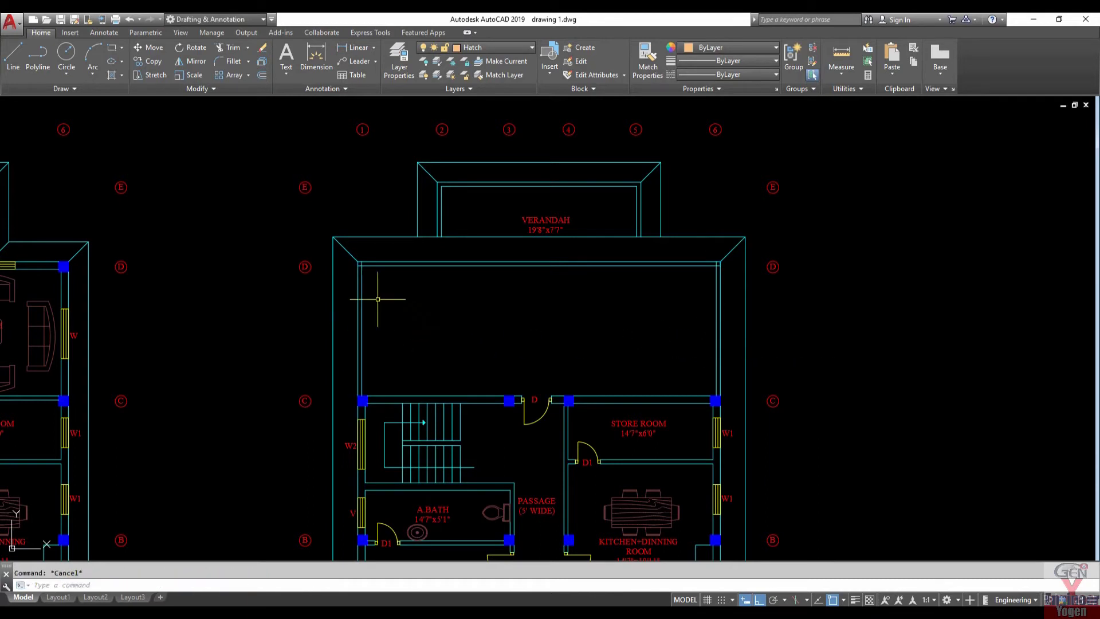
text(H)
Fillet the new inner lines to close the left and right top corners sharply.
key(Return)
scroll(370, 265, up, 4)
click(348, 277)
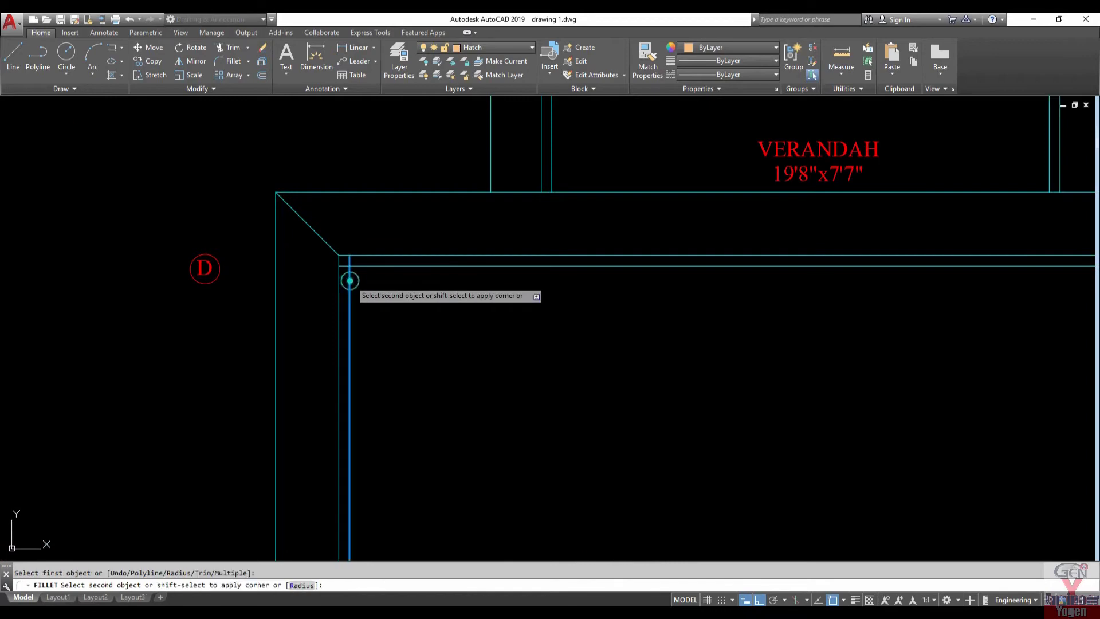
click(364, 266)
scroll(364, 266, down, 3)
scroll(515, 298, down, 2)
scroll(607, 257, up, 5)
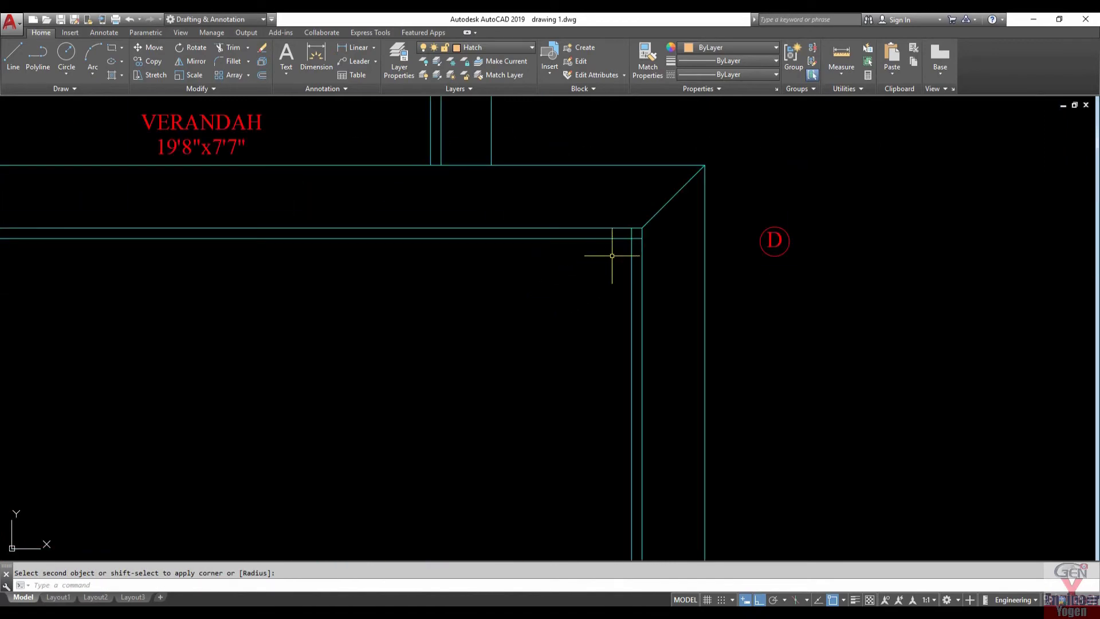
key(Return)
click(613, 239)
click(633, 251)
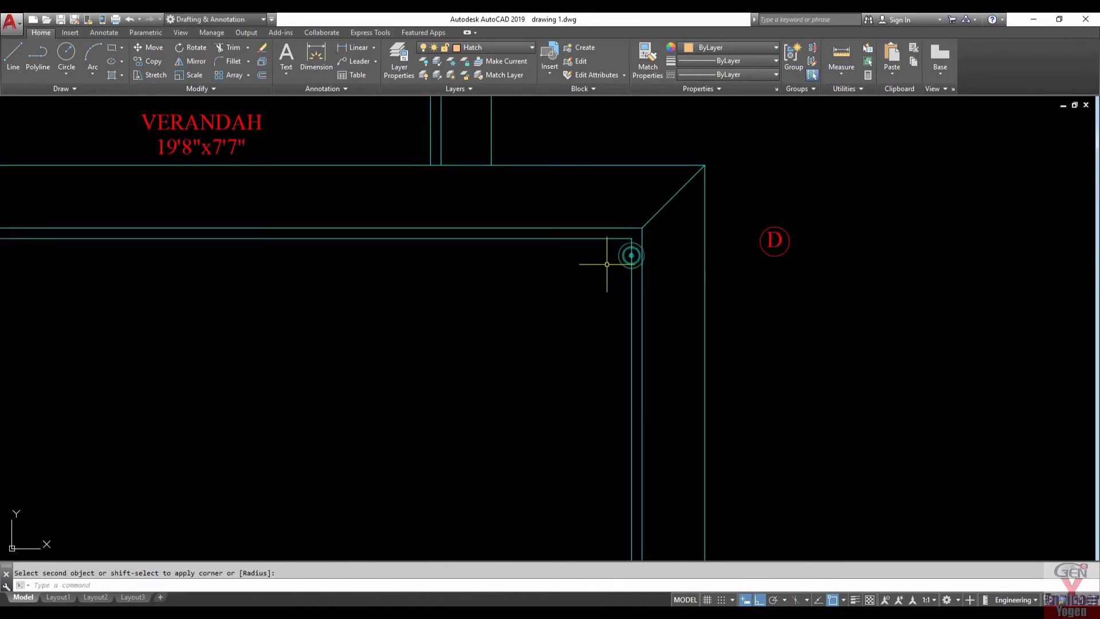
Open the VERANDAH mtext label for editing.
scroll(567, 298, down, 5)
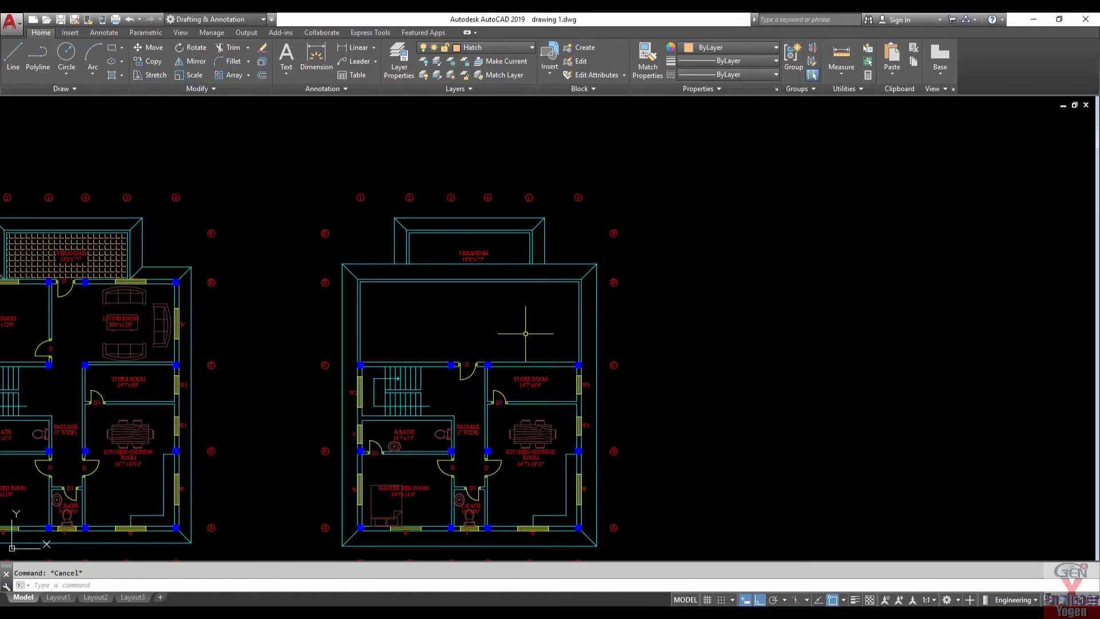
scroll(461, 249, up, 4)
double_click(473, 276)
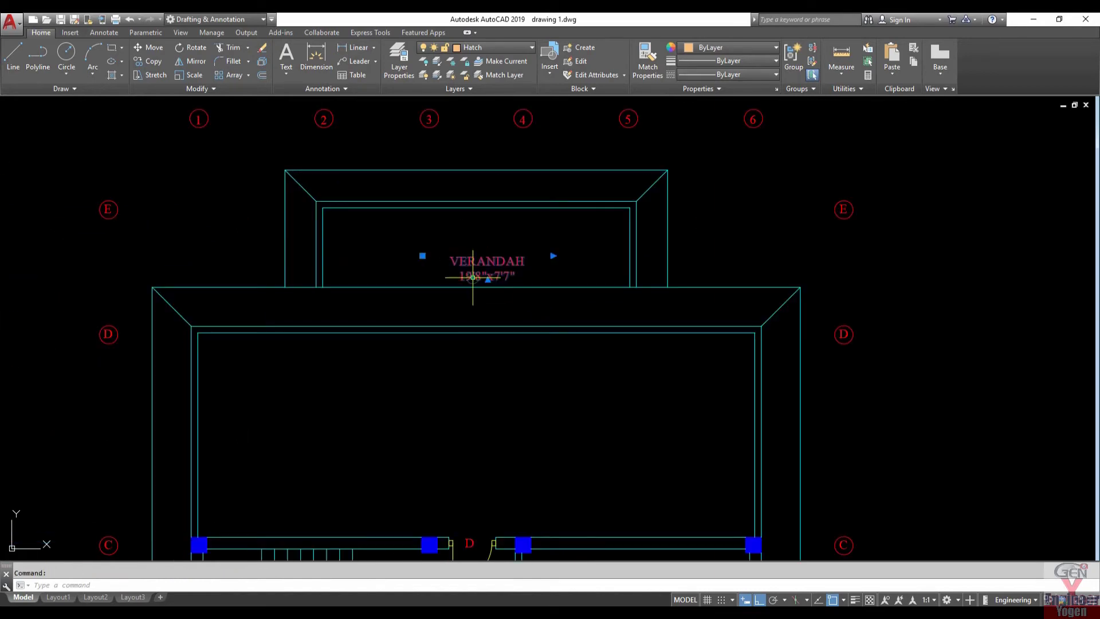
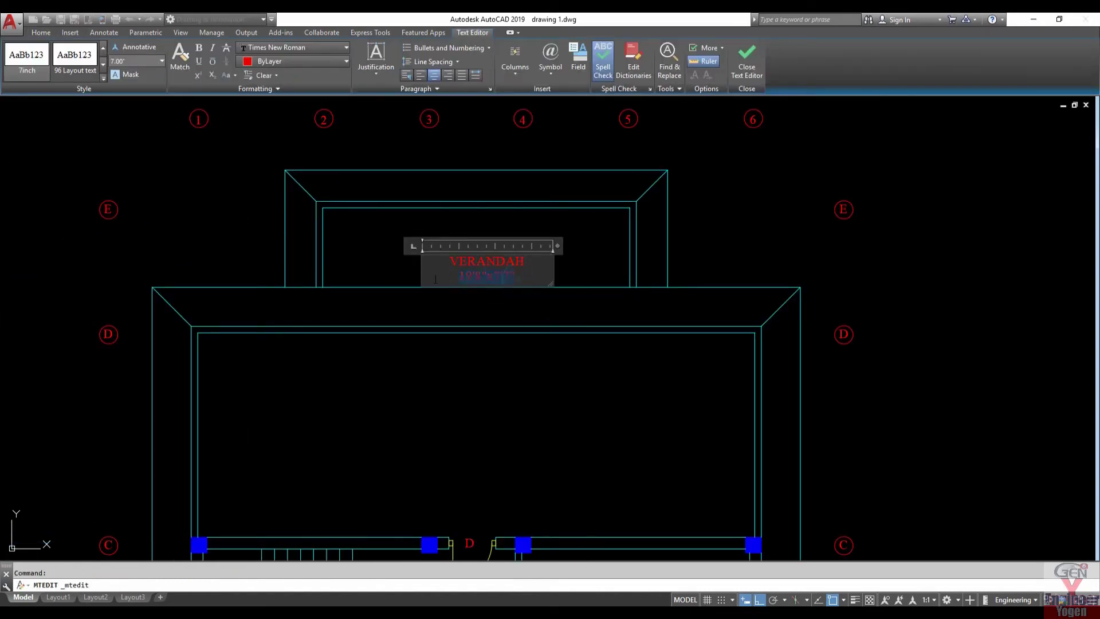
Copy the VERANDAH label into the middle of the lower terrace.
click(723, 237)
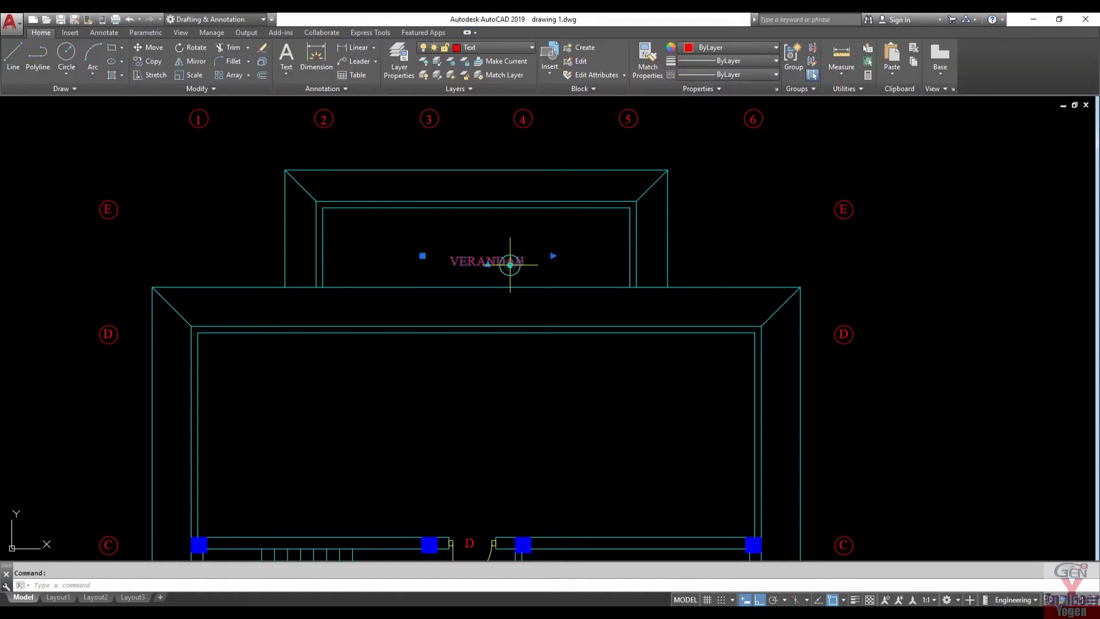
text(CO)
key(Return)
click(510, 264)
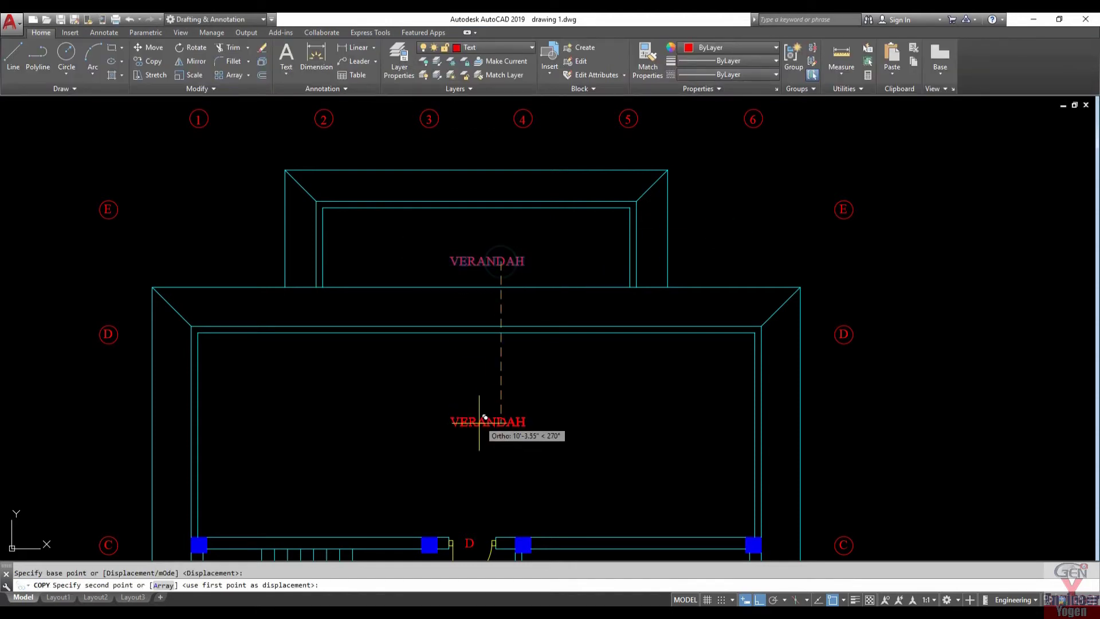
click(470, 431)
key(Escape)
Retype the copied label as TERRACE.
double_click(470, 431)
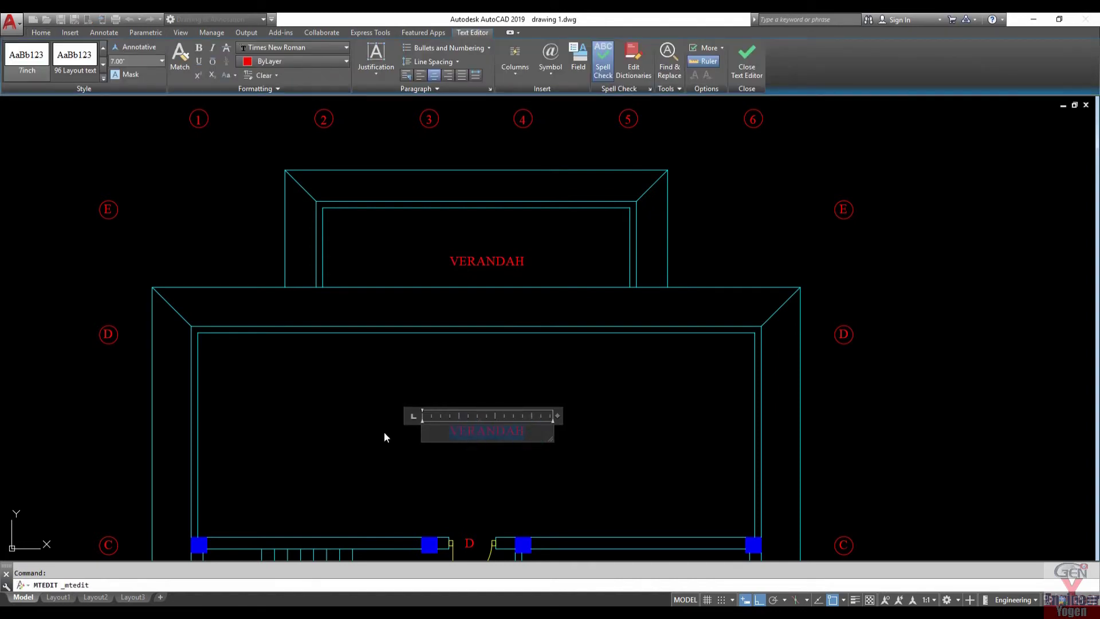
text(a)
key(BackSpace)
text(TERRAC)
text(E)
click(615, 463)
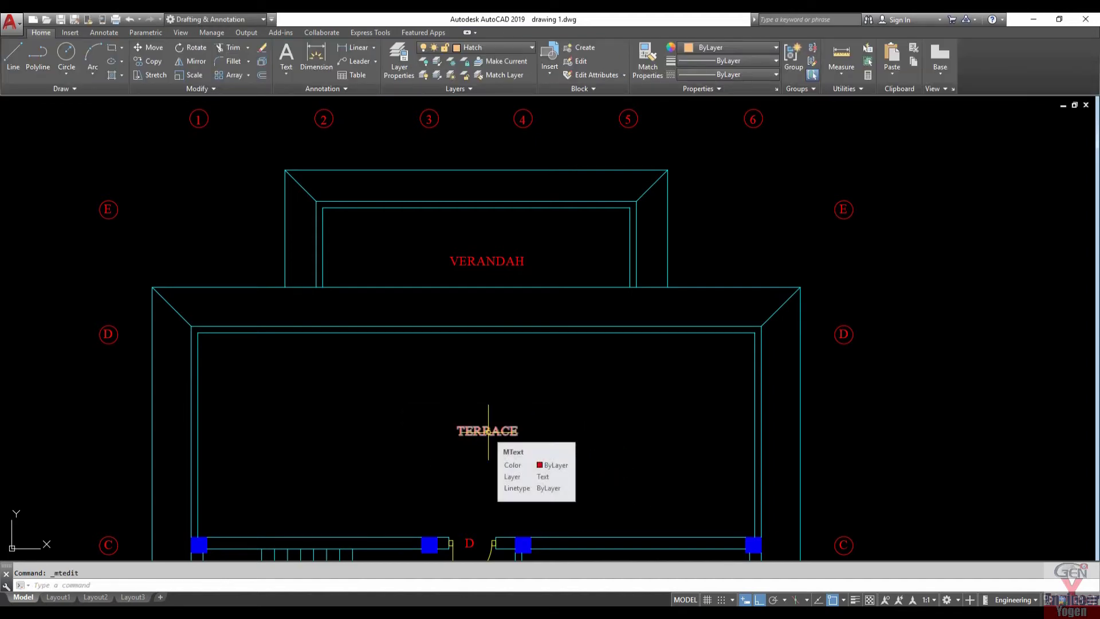
Draw a temporary line closing door D's opening.
scroll(613, 378, down, 6)
scroll(612, 378, up, 2)
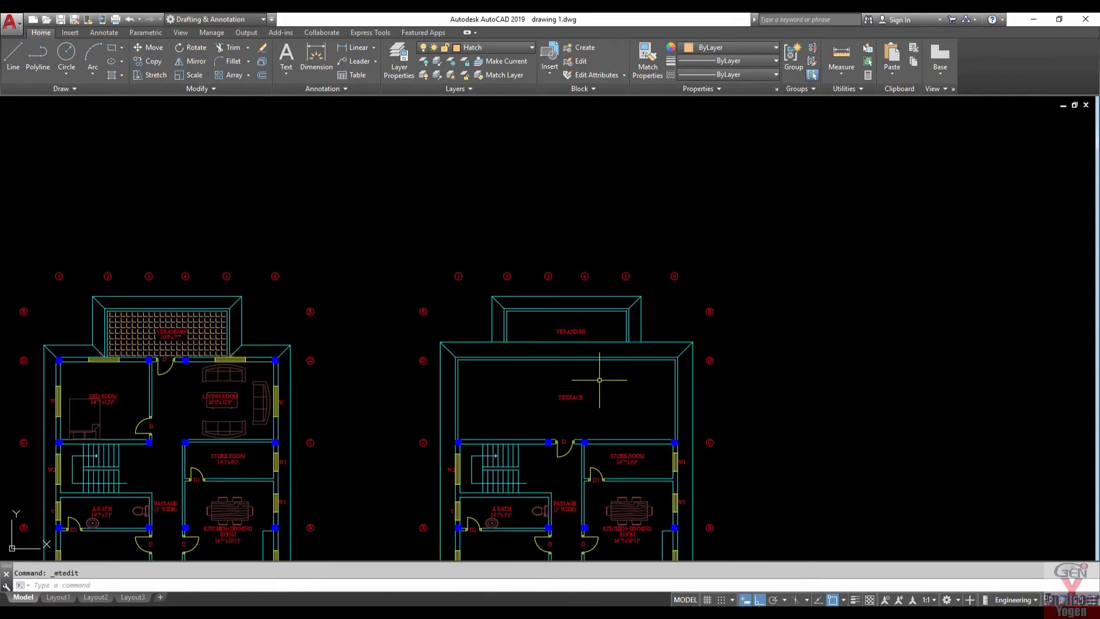
scroll(590, 372, up, 1)
scroll(504, 341, up, 1)
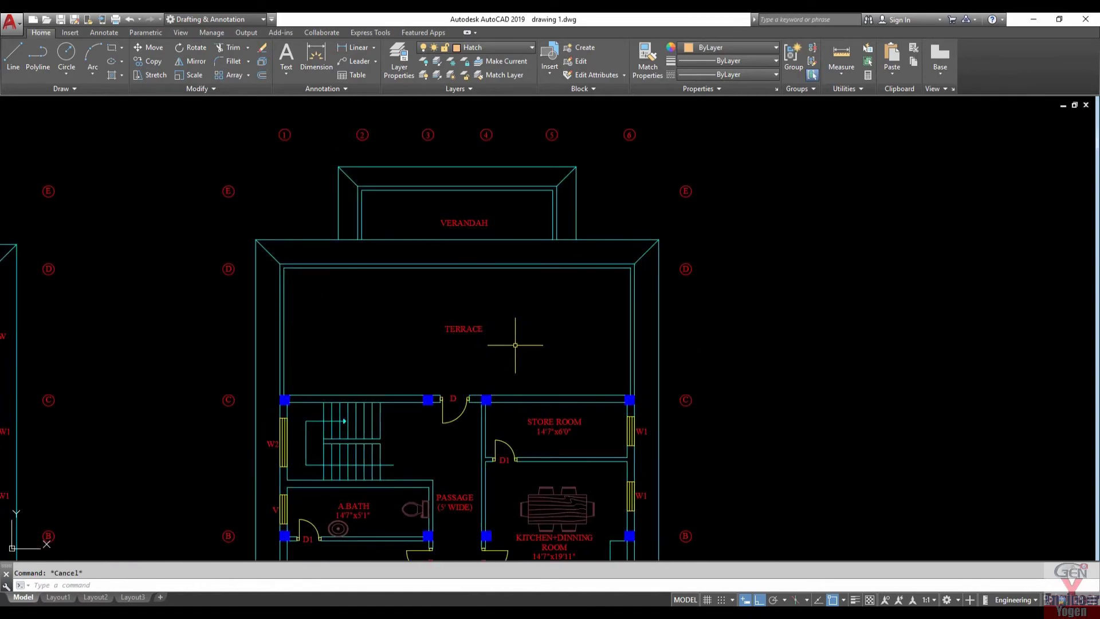
scroll(436, 401, up, 2)
scroll(435, 402, up, 2)
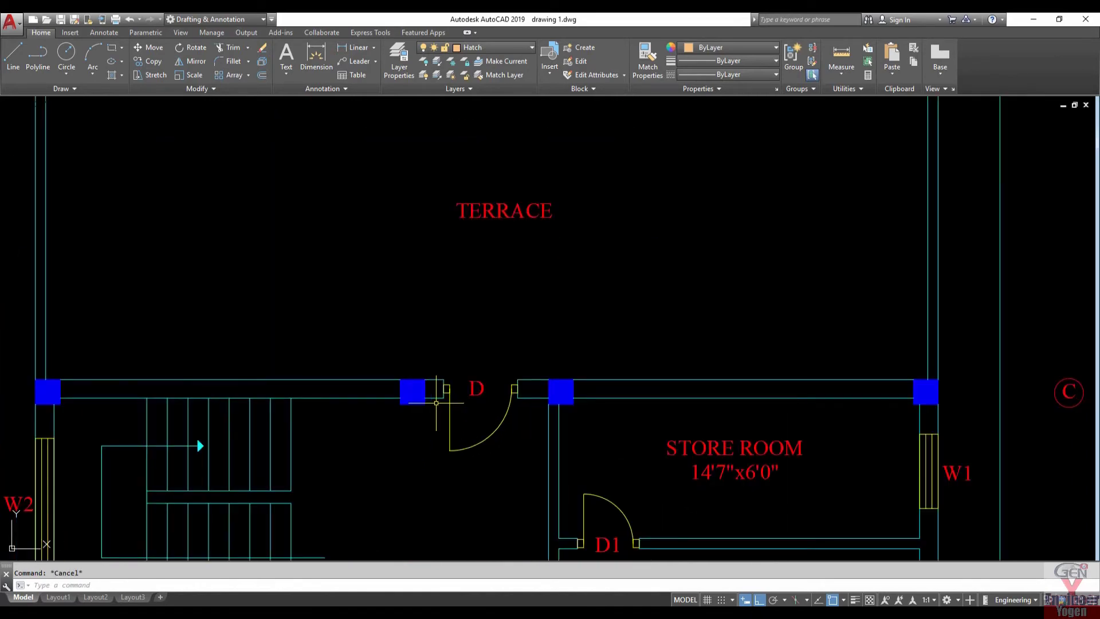
text(l)
key(Return)
scroll(439, 402, up, 3)
click(448, 346)
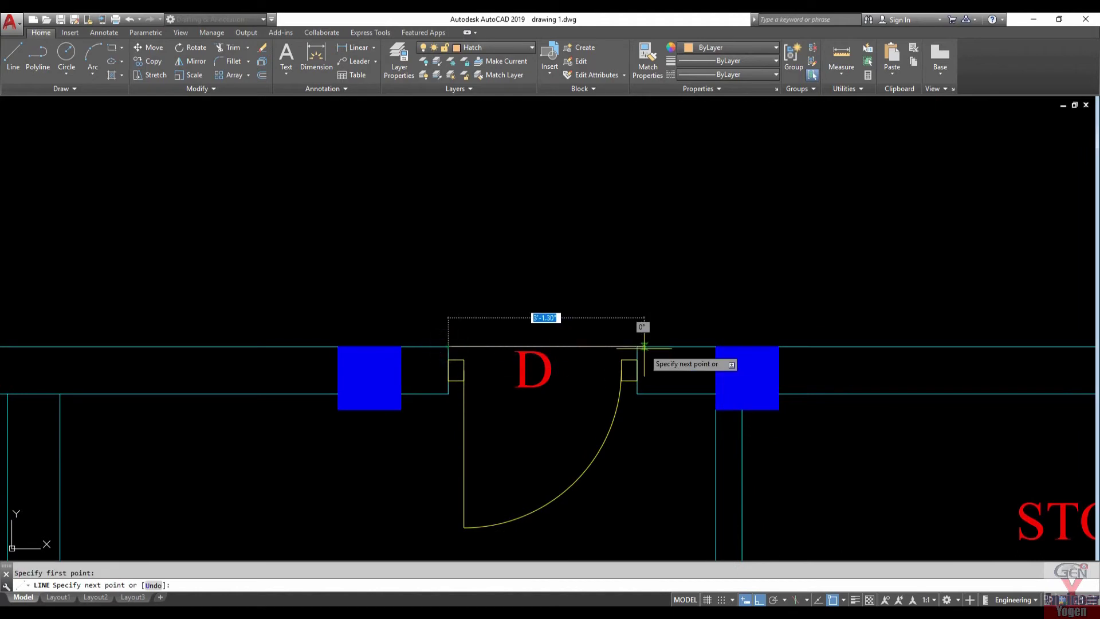
click(644, 346)
key(Return)
Fill the terrace and verandah with an ANGLE hatch at scale 40.
scroll(636, 355, down, 5)
scroll(502, 360, down, 2)
middle_drag(503, 361, 517, 409)
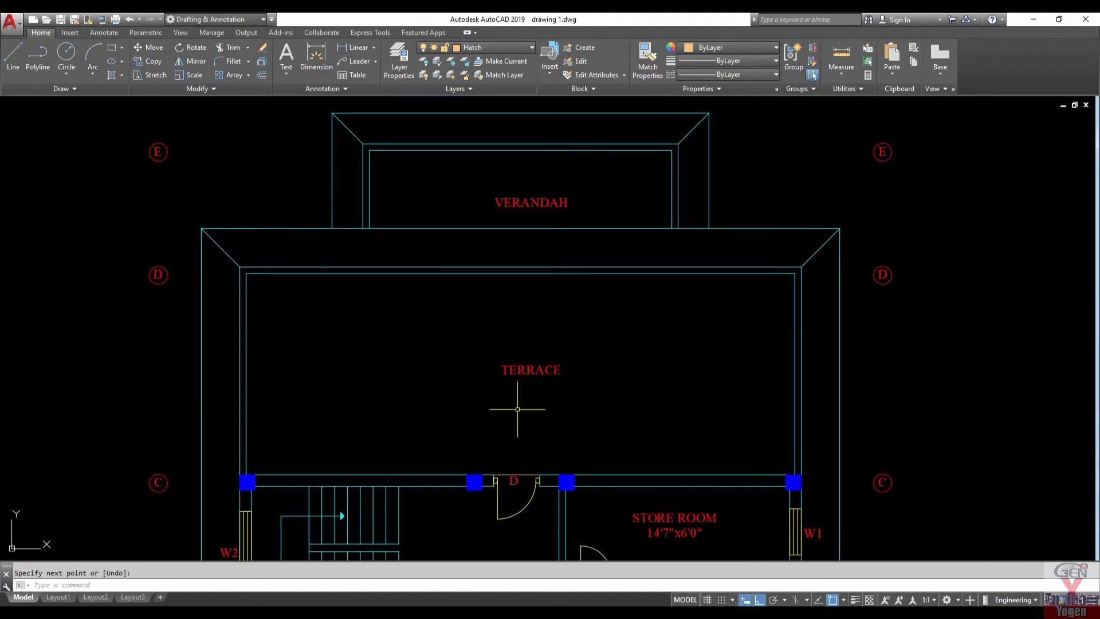
text(h)
key(Return)
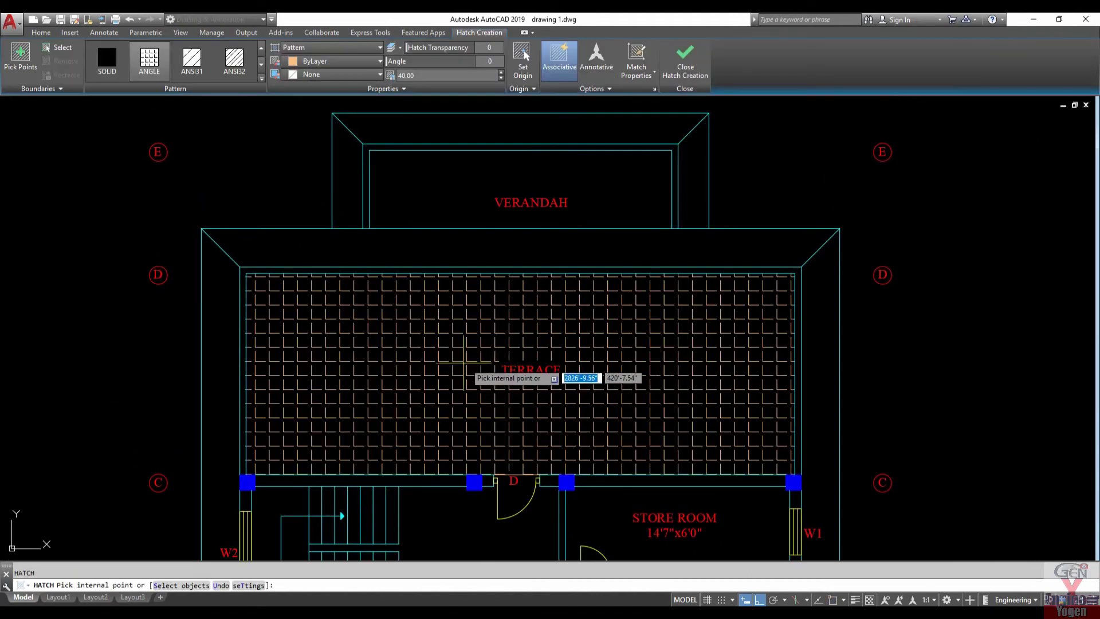
click(439, 353)
click(432, 200)
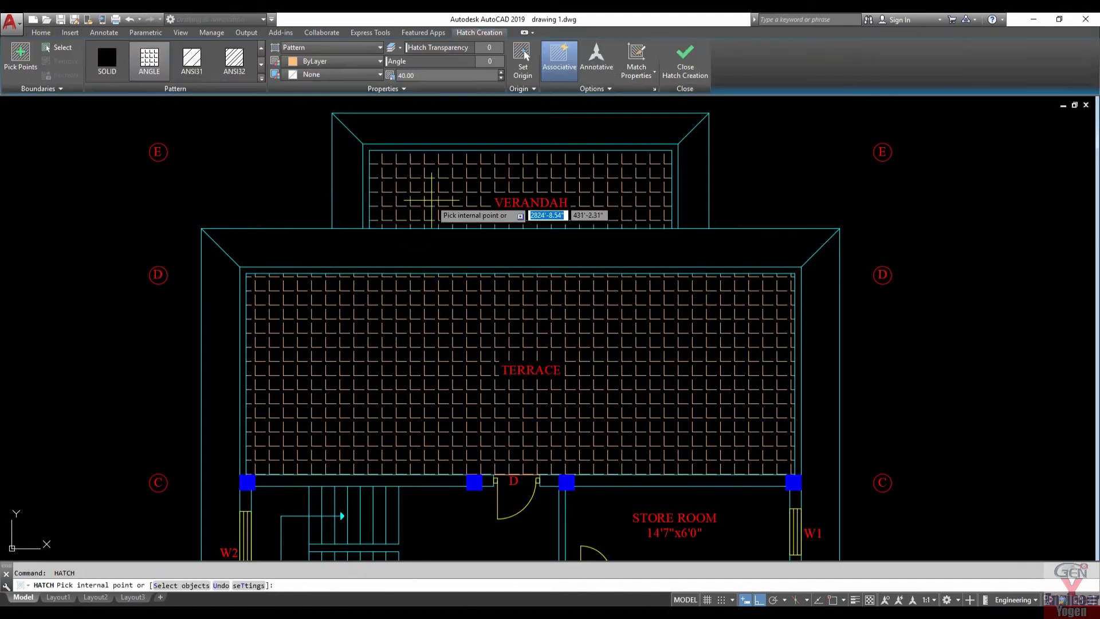
key(Return)
Erase the temporary line across door D.
scroll(540, 289, down, 5)
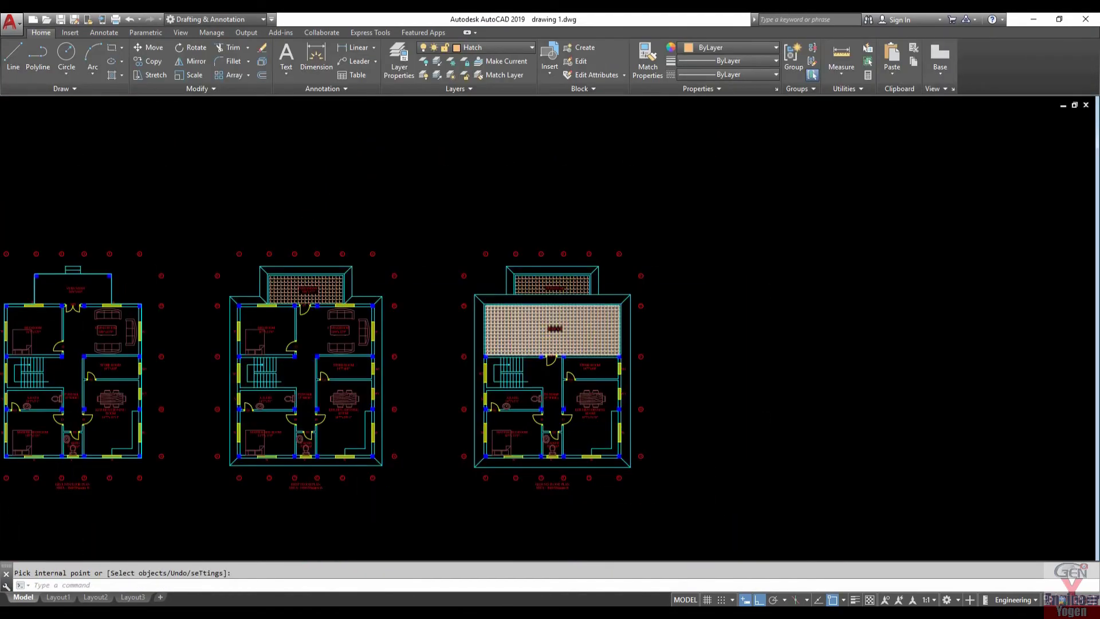
scroll(496, 351, up, 4)
scroll(495, 361, down, 3)
scroll(492, 349, up, 3)
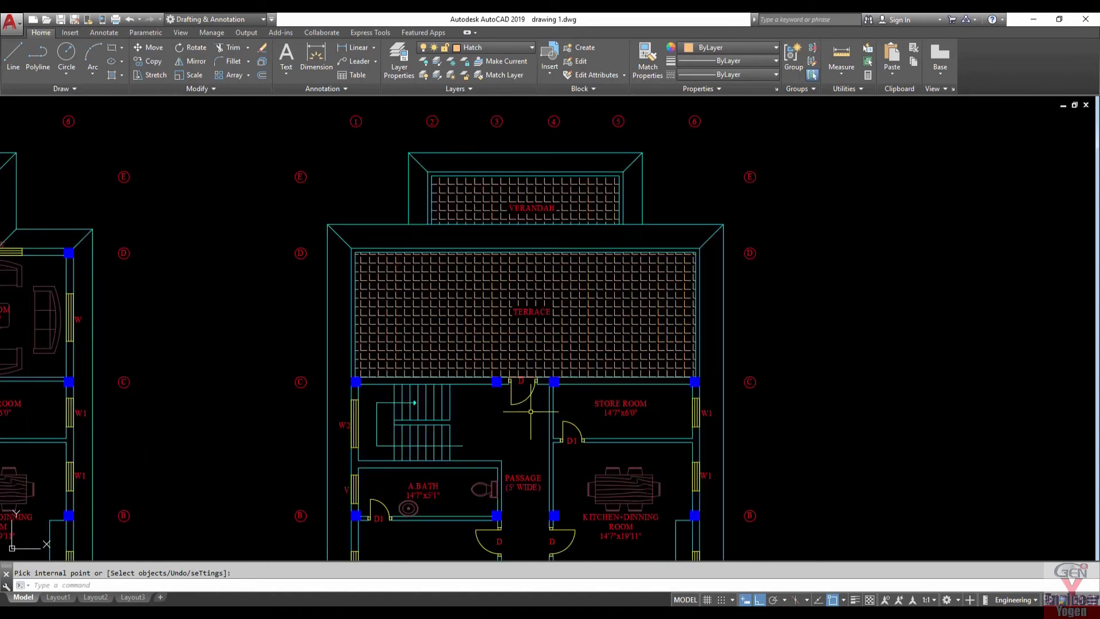
scroll(489, 338, up, 6)
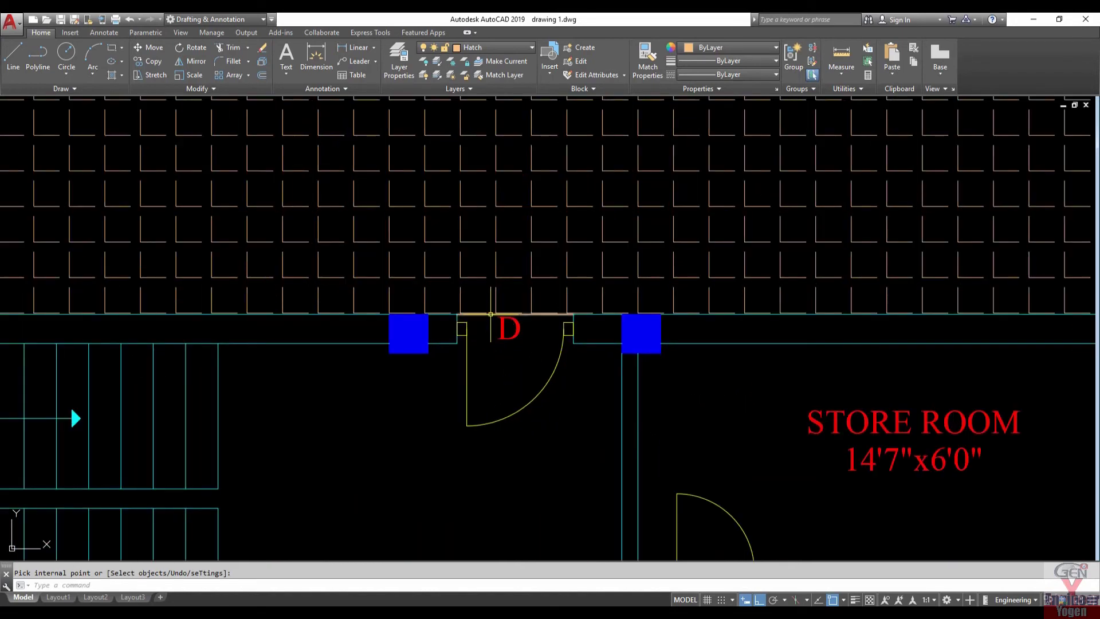
click(490, 313)
key(Return)
scroll(531, 392, down, 8)
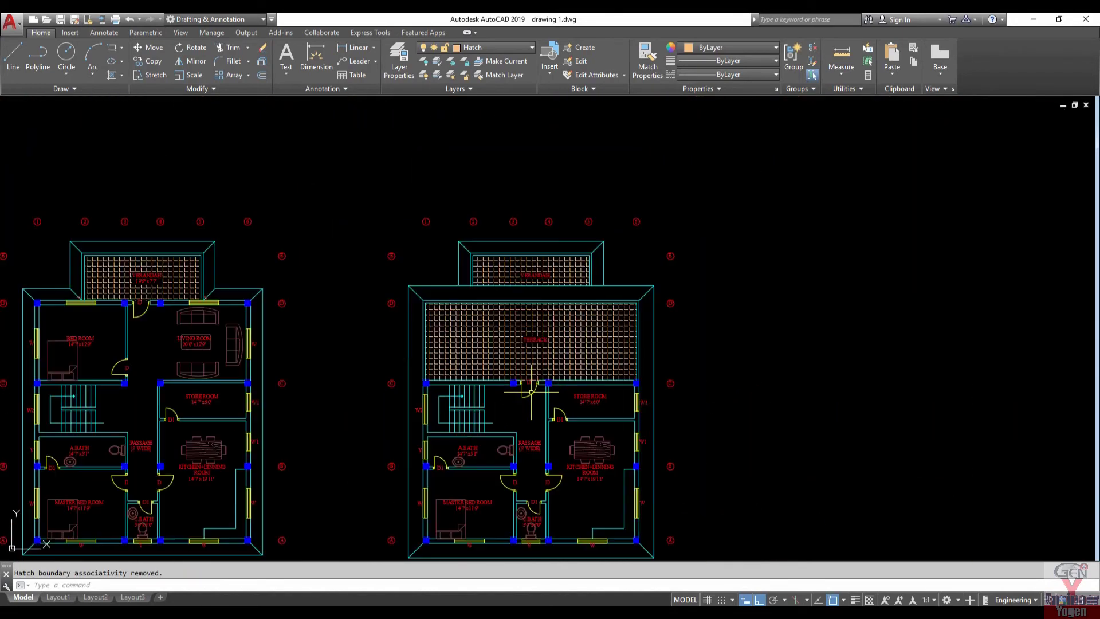
middle_drag(531, 393, 476, 317)
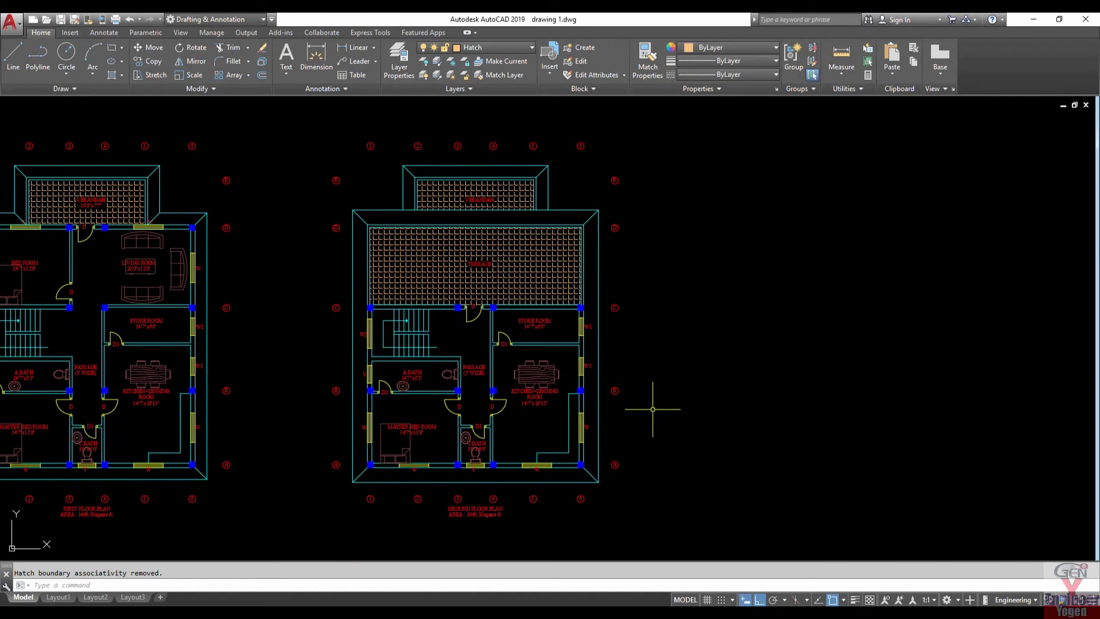
Draw a temporary rectangle over the ground floor plan's outer wall corners.
scroll(386, 329, up, 4)
text(RE)
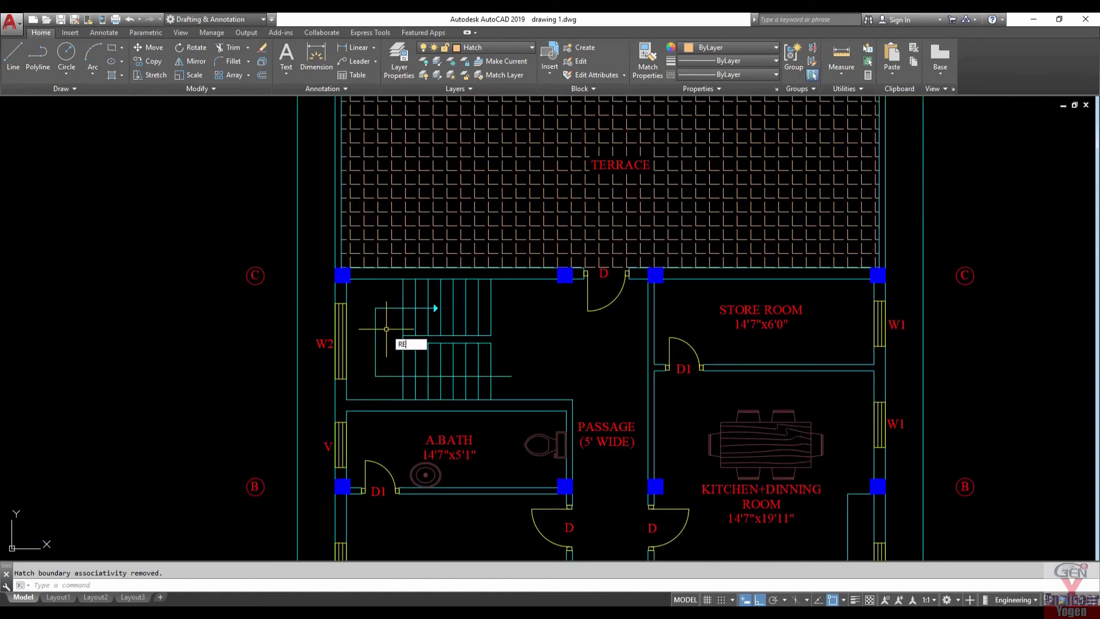
text(c)
key(Return)
scroll(366, 315, up, 3)
click(352, 237)
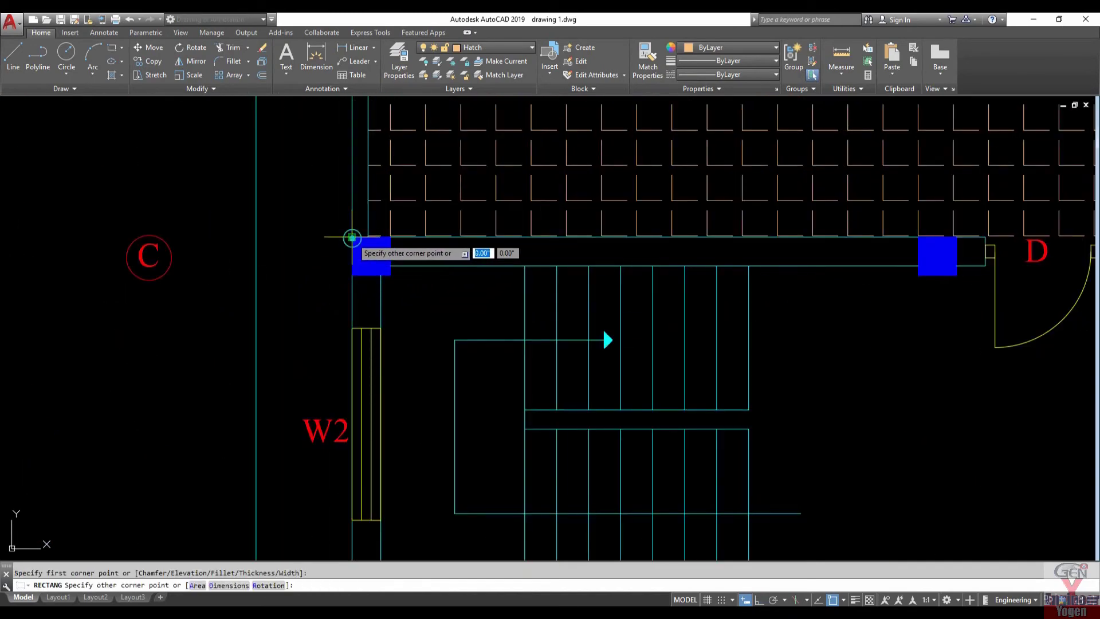
scroll(352, 237, down, 5)
scroll(630, 452, up, 2)
scroll(655, 469, up, 4)
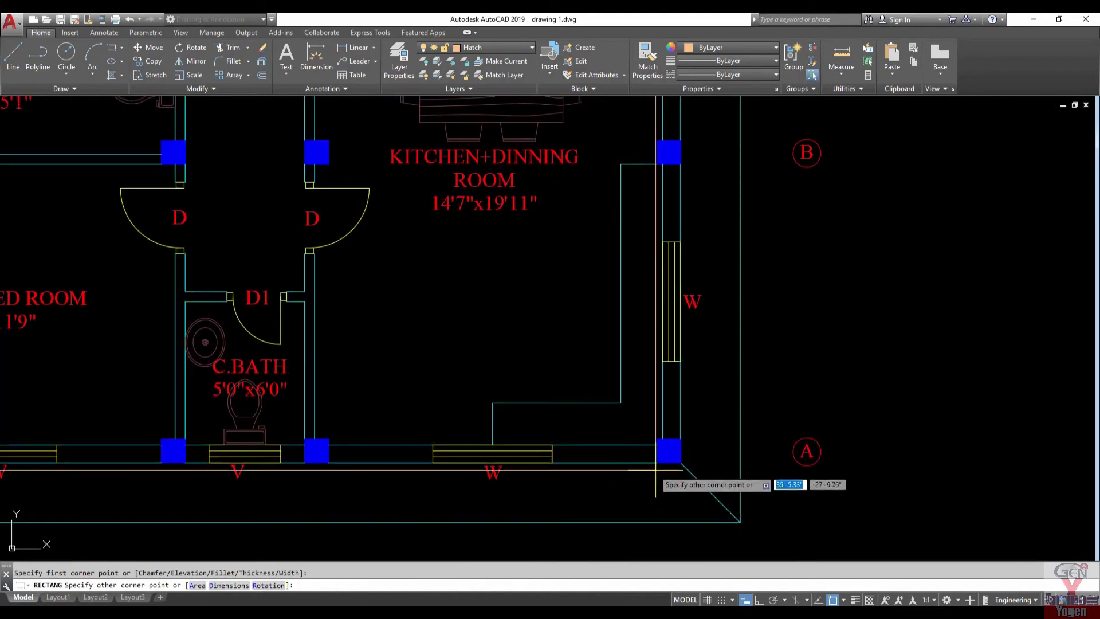
click(680, 461)
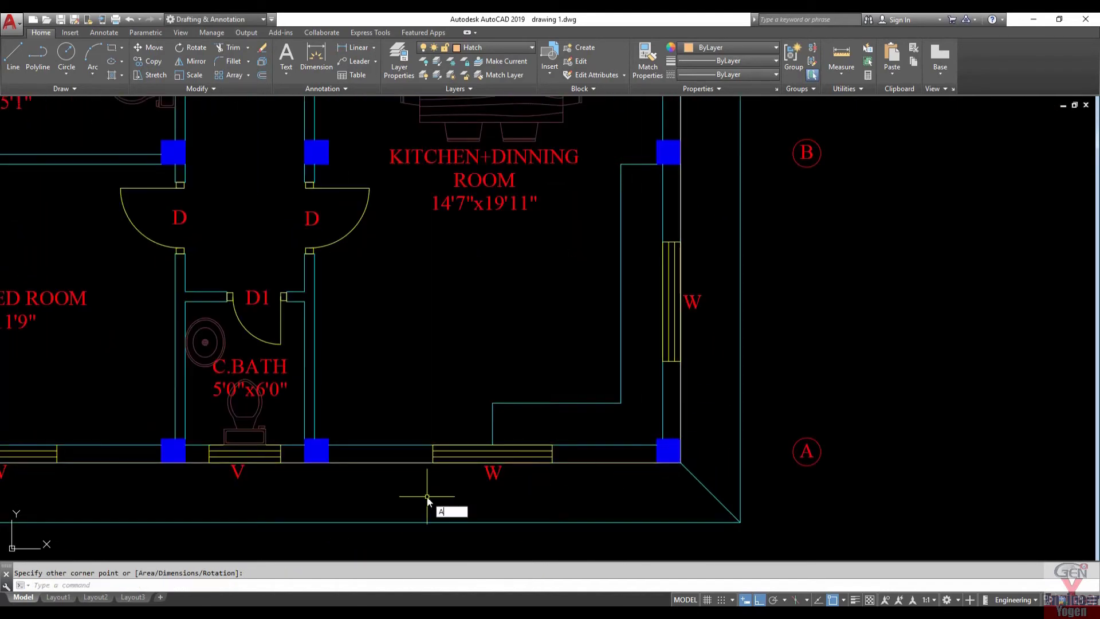
Measure the rectangle's area with AREA Object: 1003.75 sq ft, perimeter 128'-0".
text(aa)
key(Return)
text(o)
key(Return)
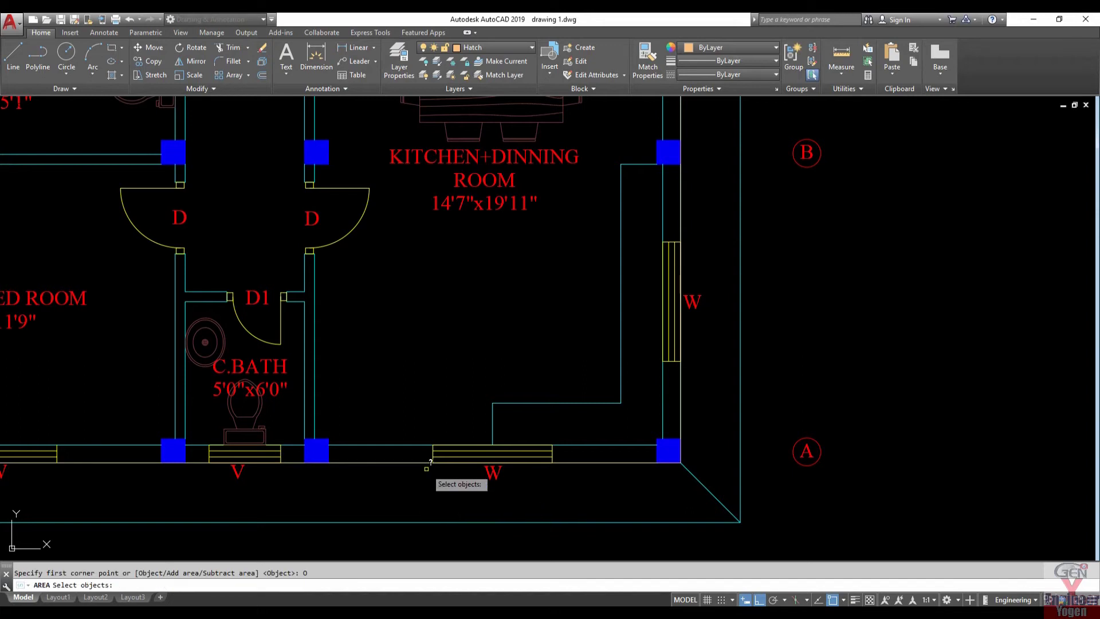
click(425, 462)
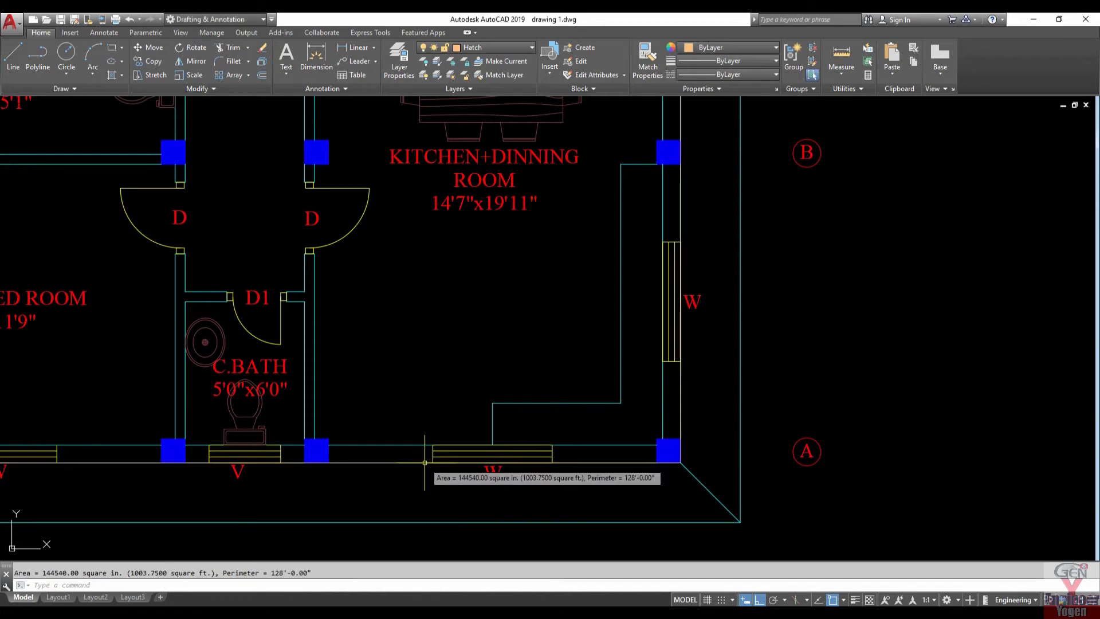
Erase the temporary rectangle.
click(407, 463)
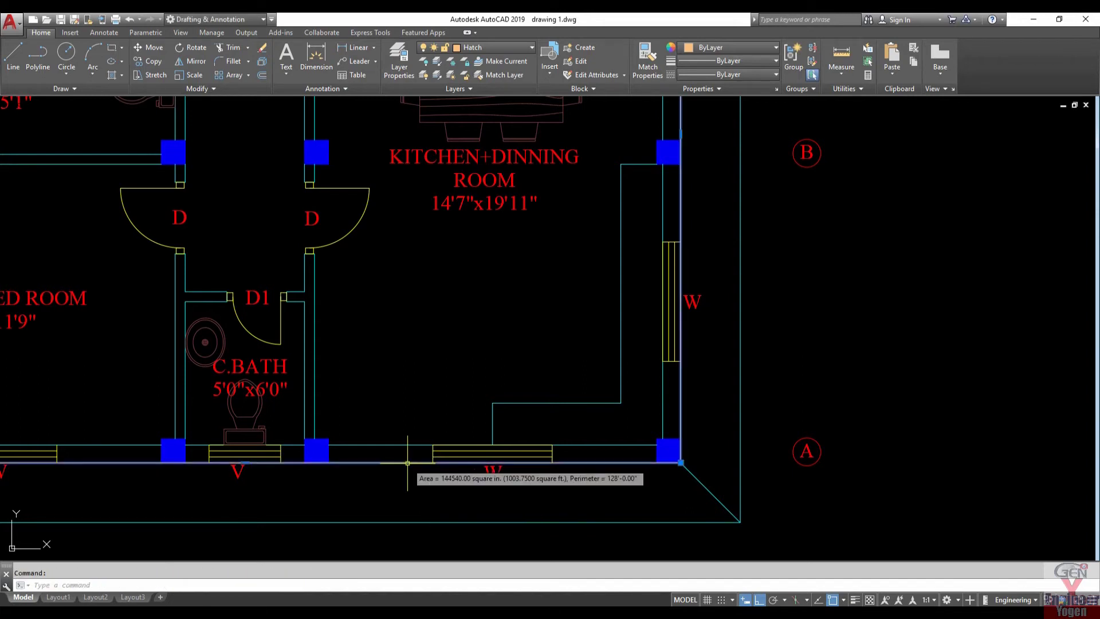
text(E)
key(Return)
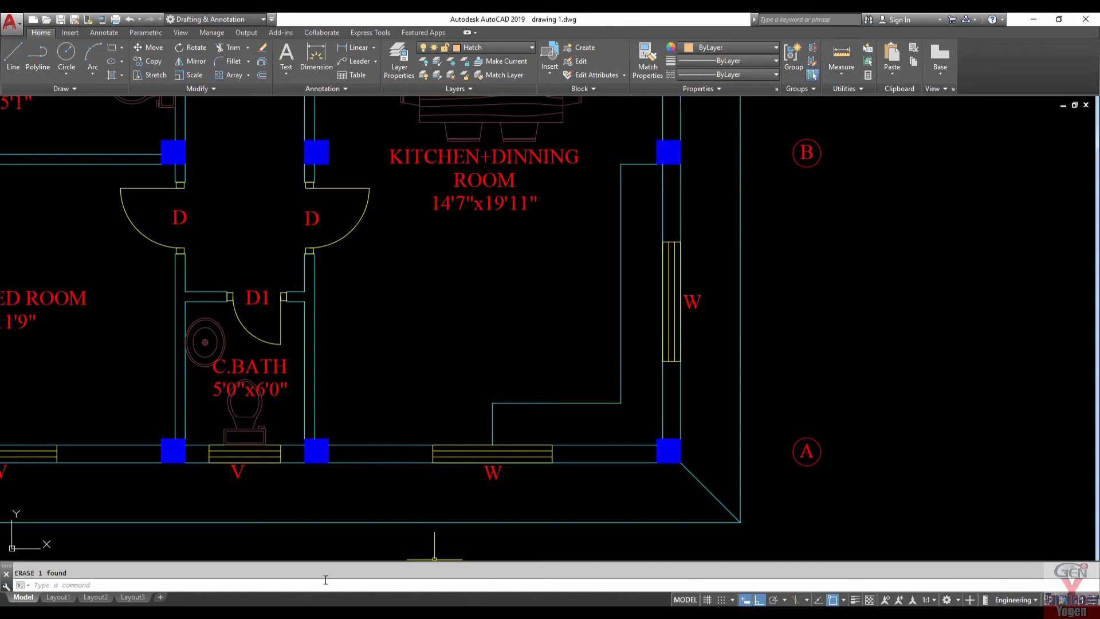
scroll(466, 481, down, 5)
scroll(466, 482, up, 5)
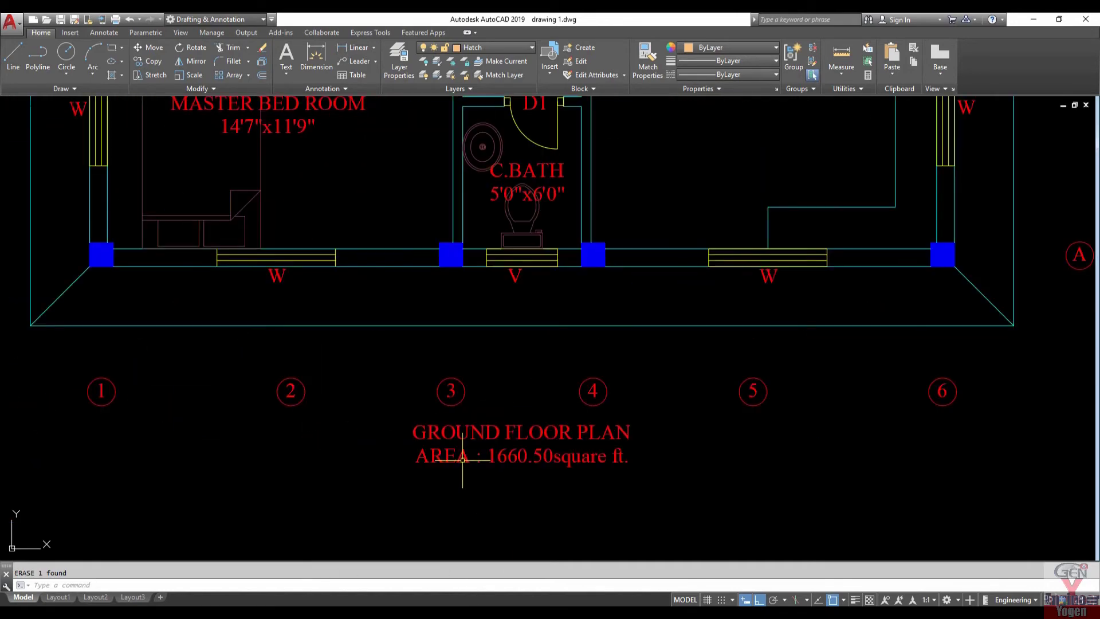
Change the copied title to SECOND FLOOR PLAN with AREA : 1003.75 square ft.
double_click(463, 461)
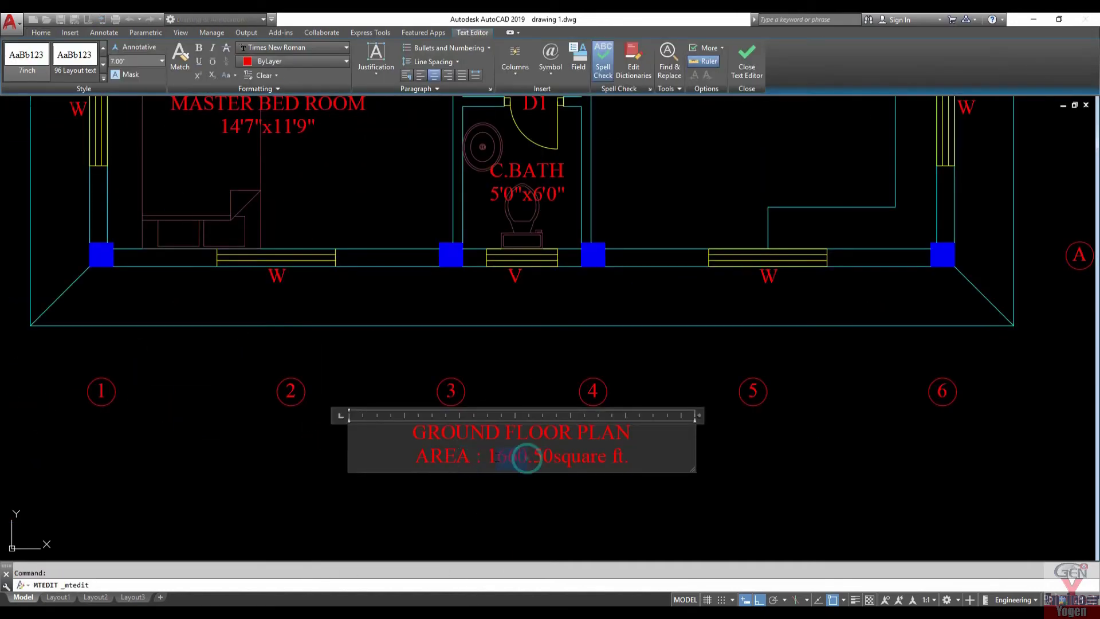
text(100)
text(3)
key(Right)
text(7)
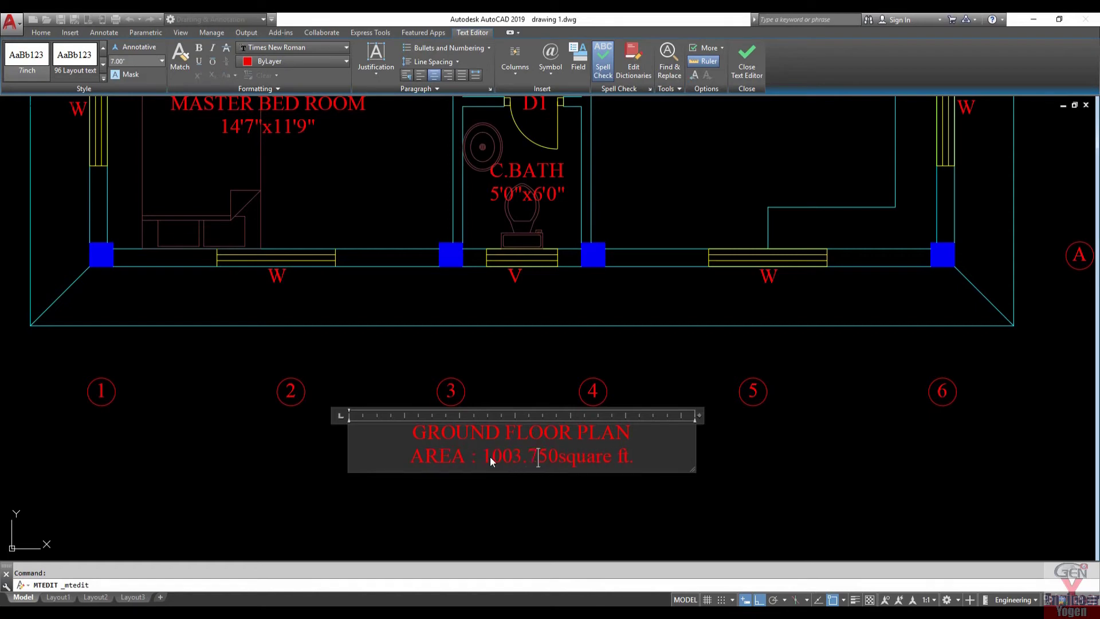
key(Right)
key(Delete)
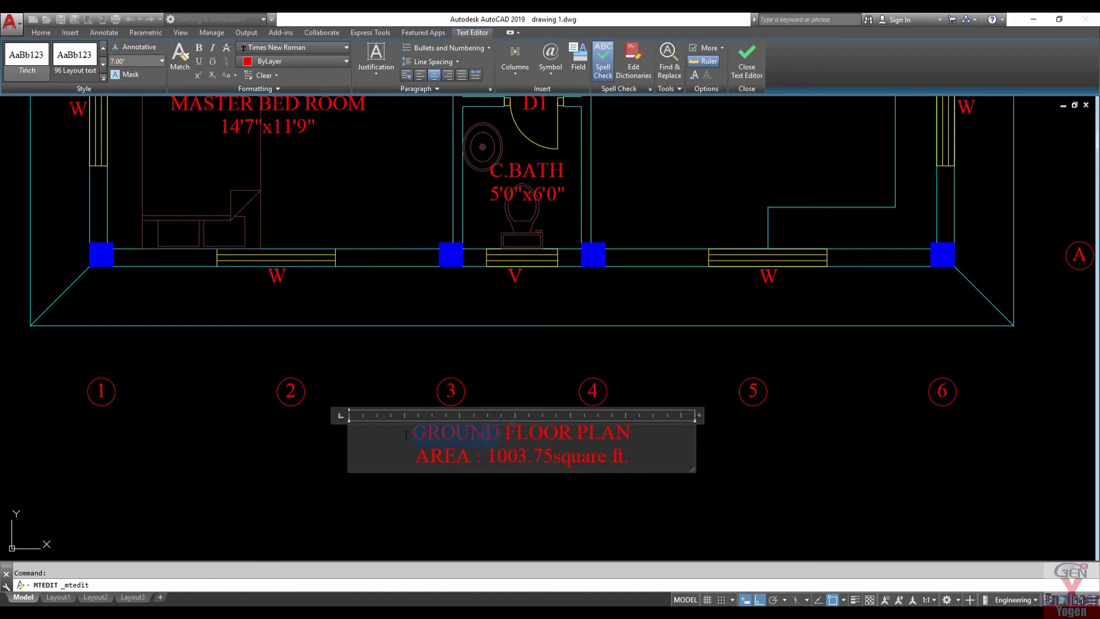
text(SECOND)
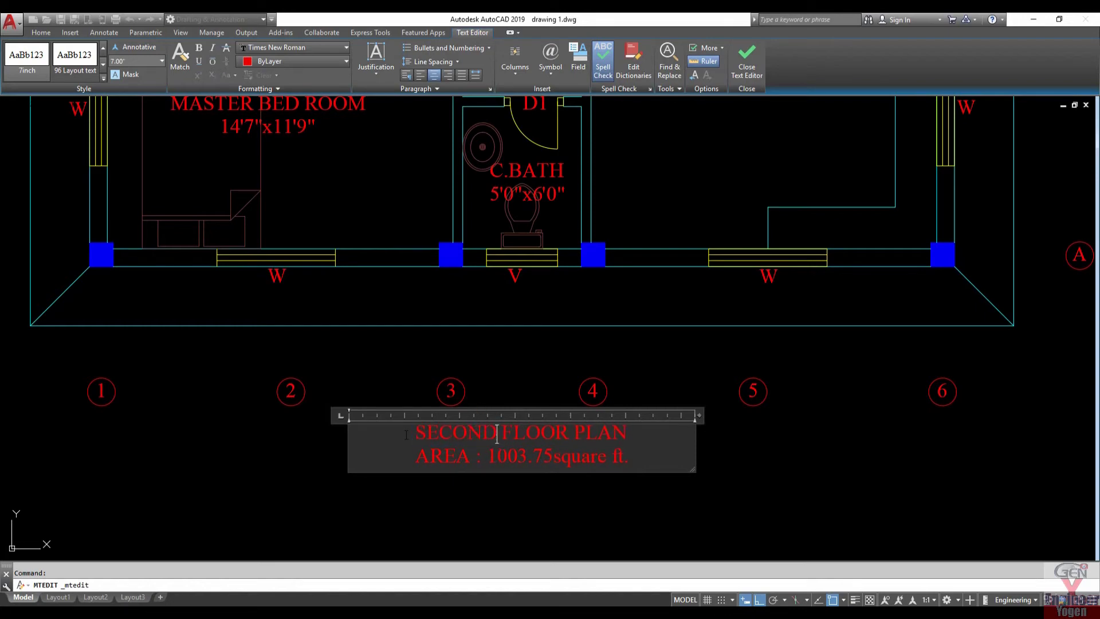
click(725, 452)
scroll(525, 467, down, 5)
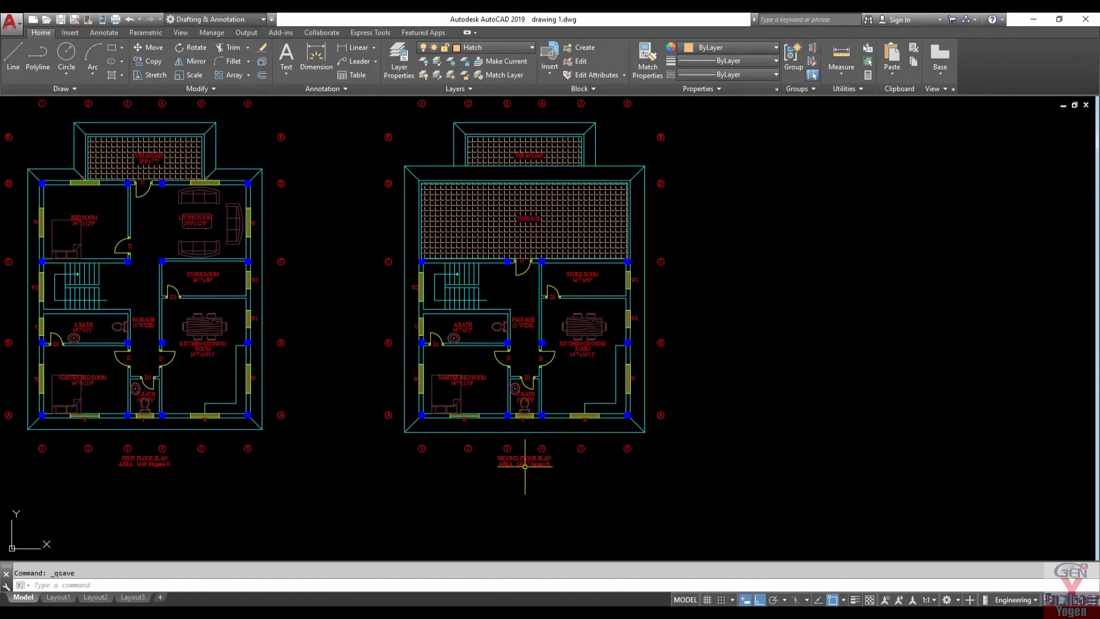
Turn all layers back on with LAYON.
text(LAYON)
key(Return)
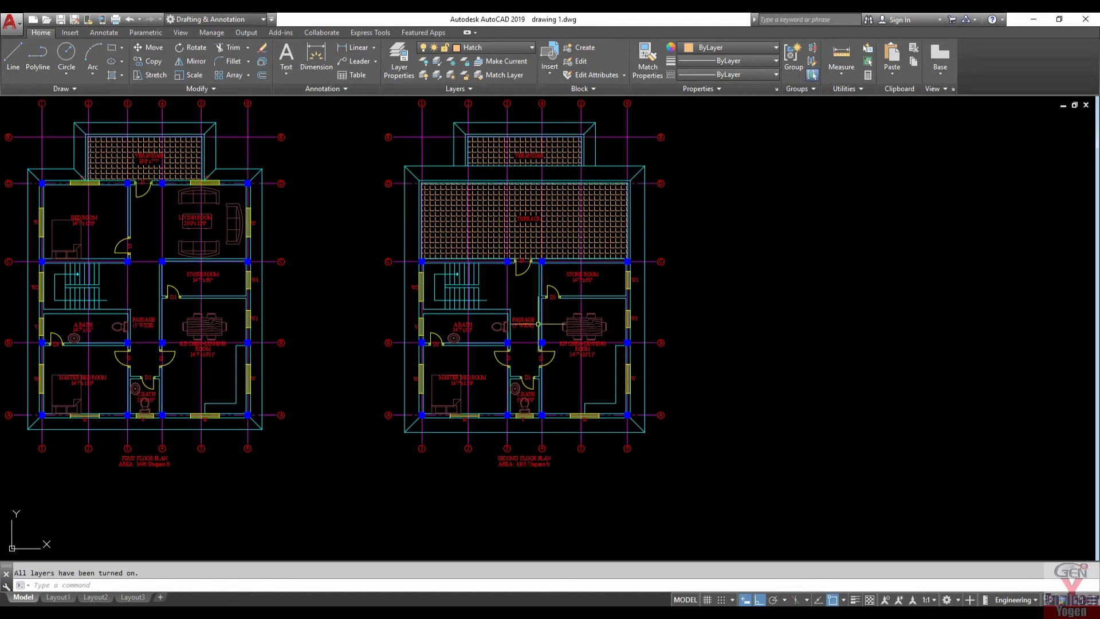
mouse_move(537, 324)
middle_down()
mouse_move(486, 428)
mouse_move(485, 371)
middle_up()
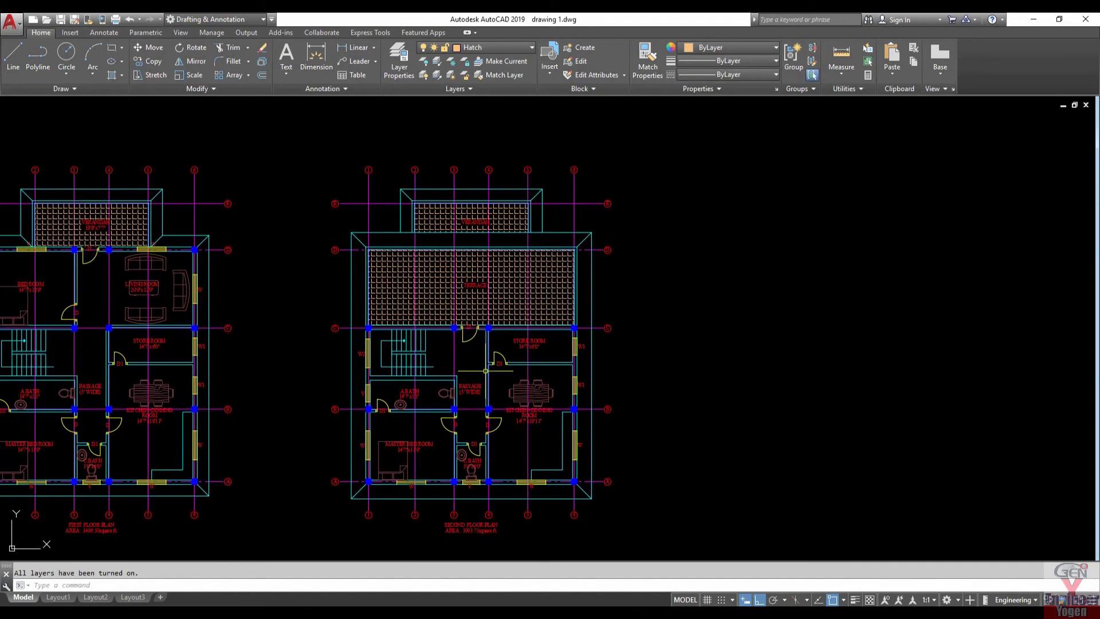
middle_drag(590, 326, 540, 261)
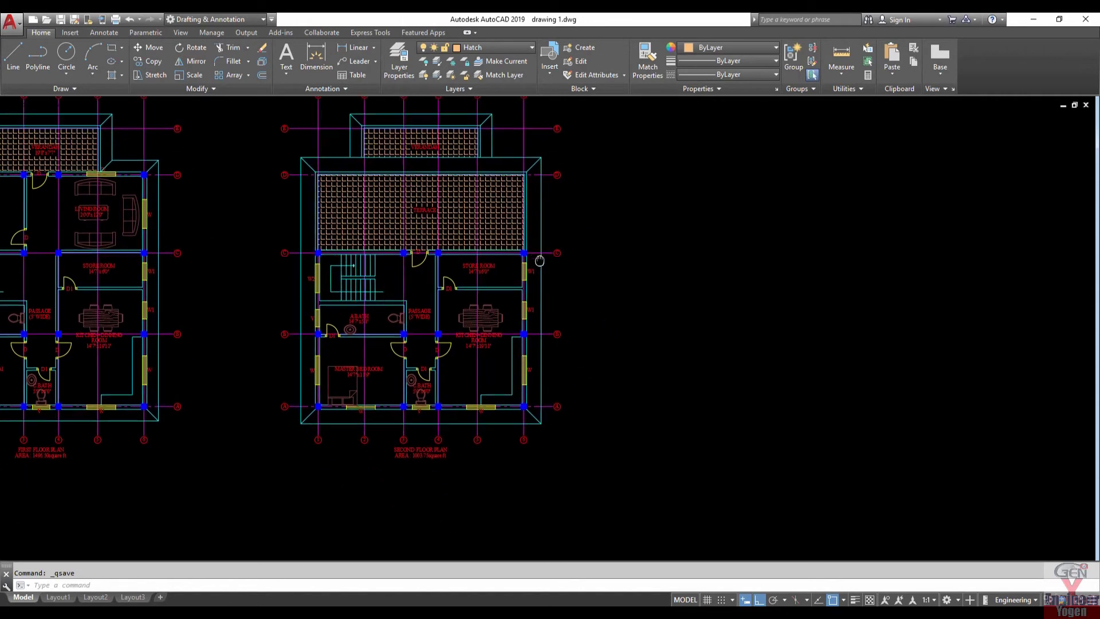
middle_drag(535, 336, 565, 363)
scroll(565, 364, down, 3)
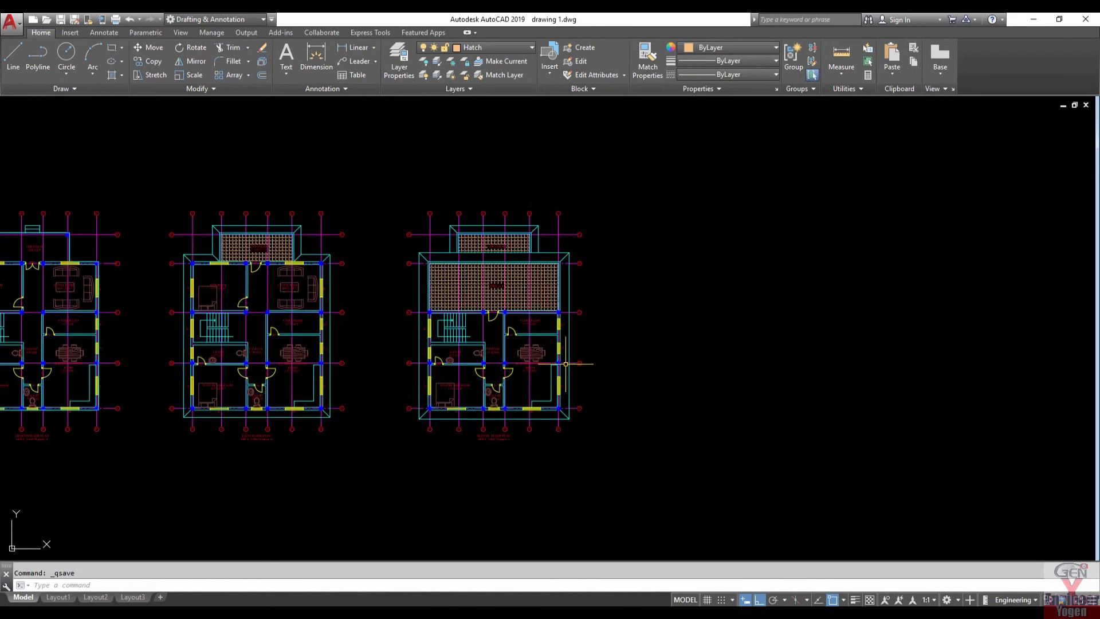
Copy the second floor plan to the right as a fourth plan.
click(394, 197)
click(618, 433)
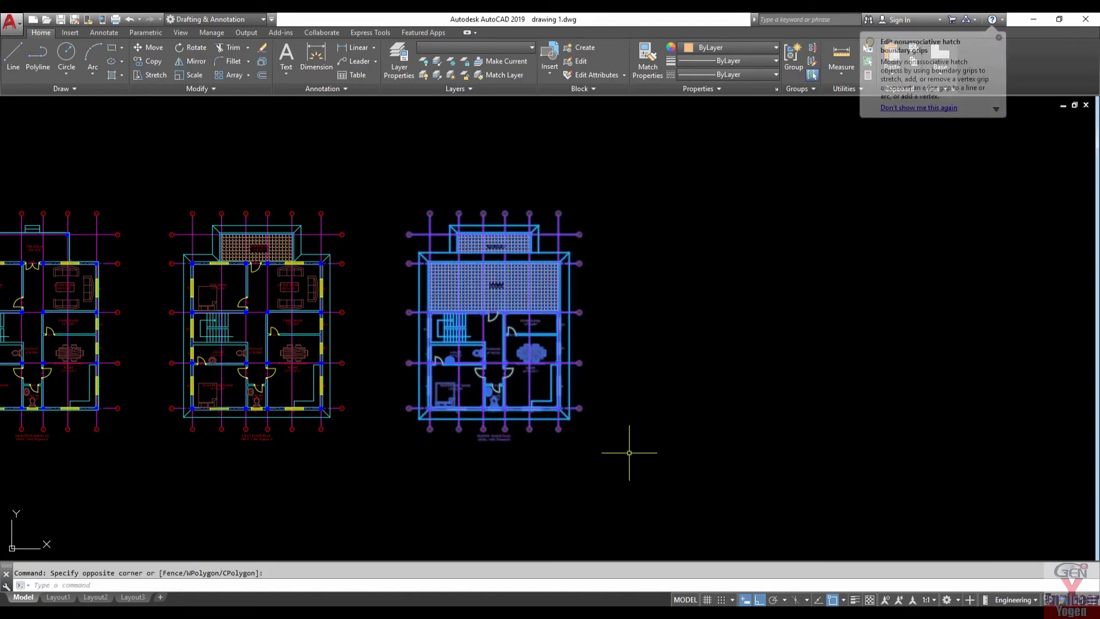
text(co)
key(Return)
click(592, 436)
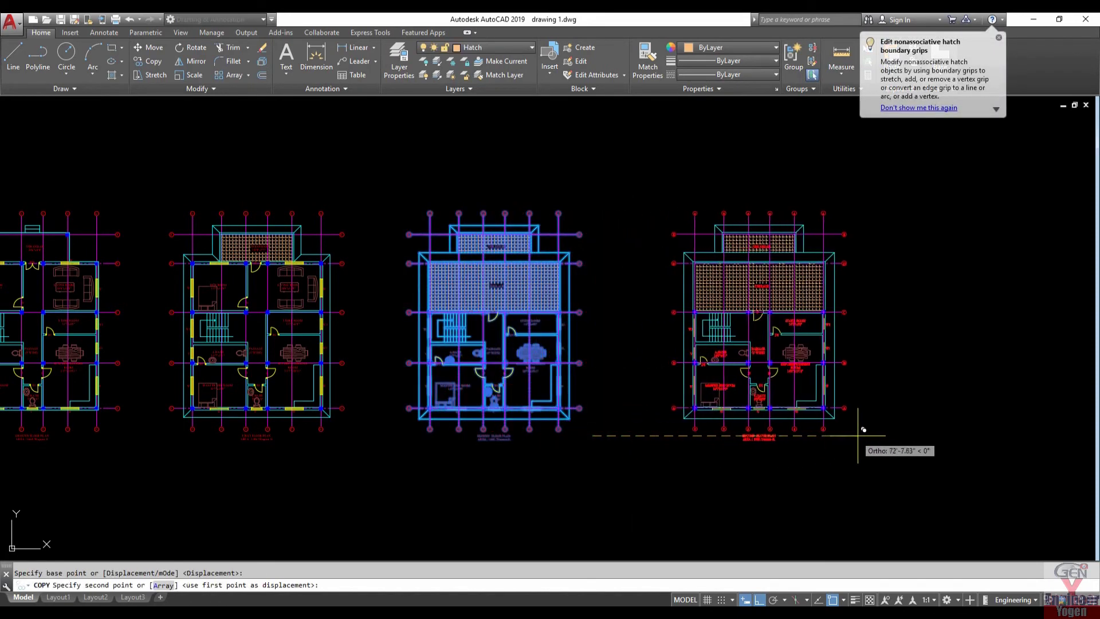
key(Escape)
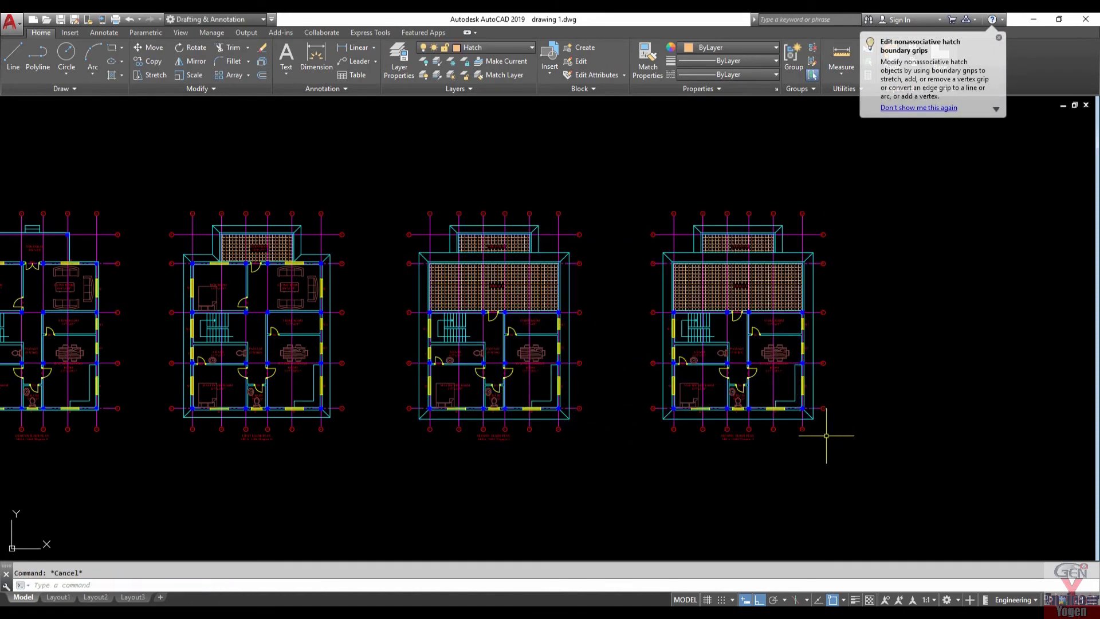
Switch off the Center layer with LAYOFF by picking a magenta gridline.
scroll(652, 216, up, 4)
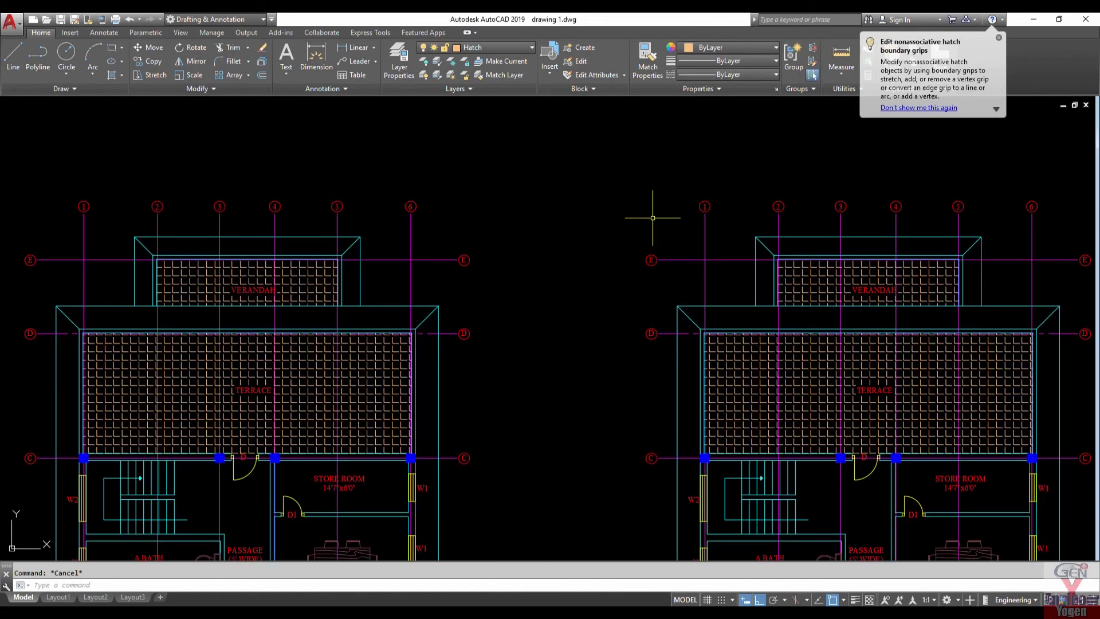
text(LAY)
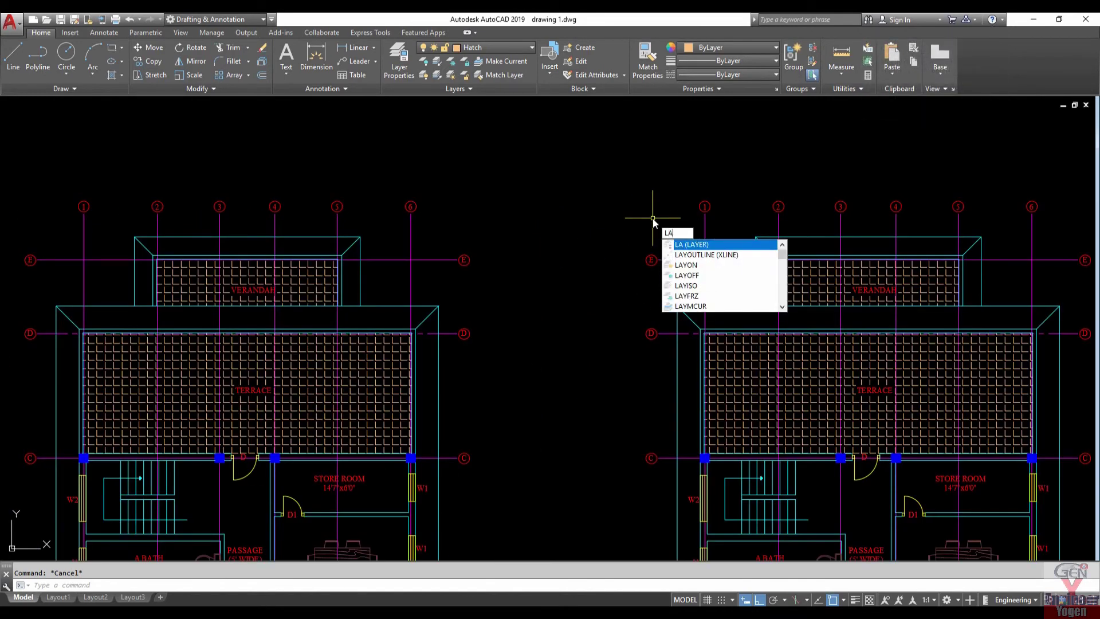
text(OFF)
key(Return)
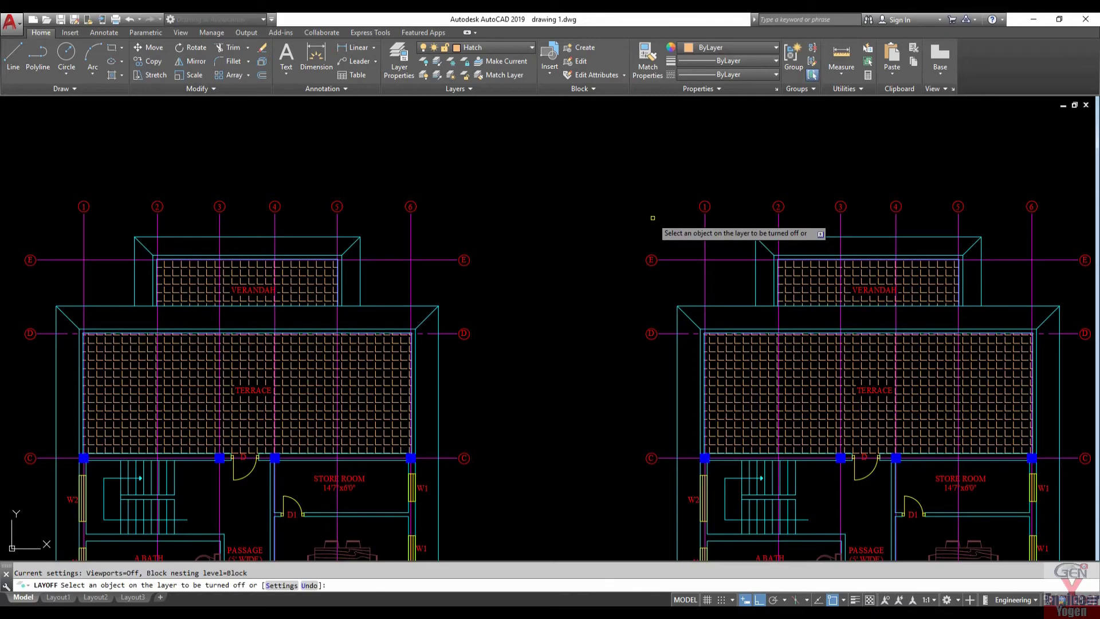
click(703, 241)
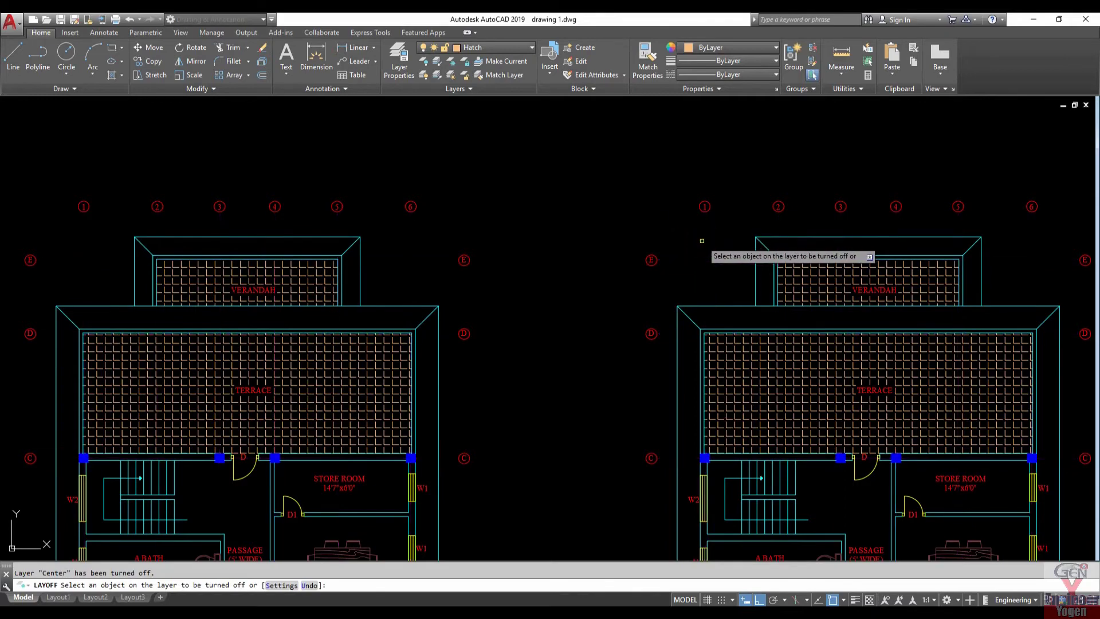
scroll(702, 241, down, 4)
key(Escape)
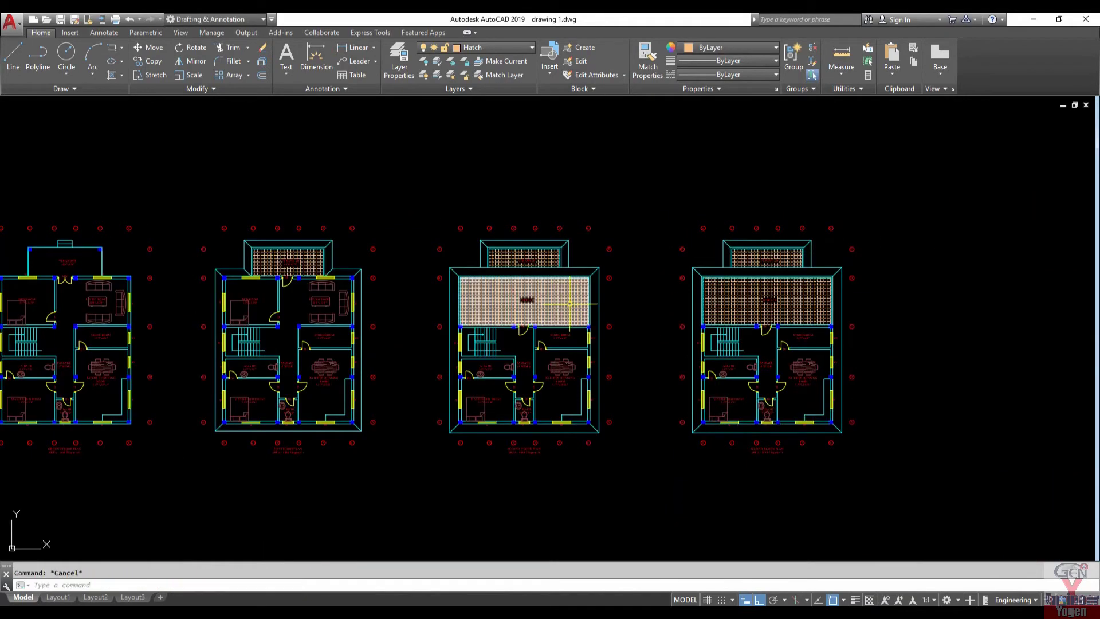
scroll(762, 395, up, 4)
scroll(756, 361, up, 1)
Draw a rectangle from the stair's top-left corner to the plan's bottom-right corner.
middle_drag(592, 396, 540, 383)
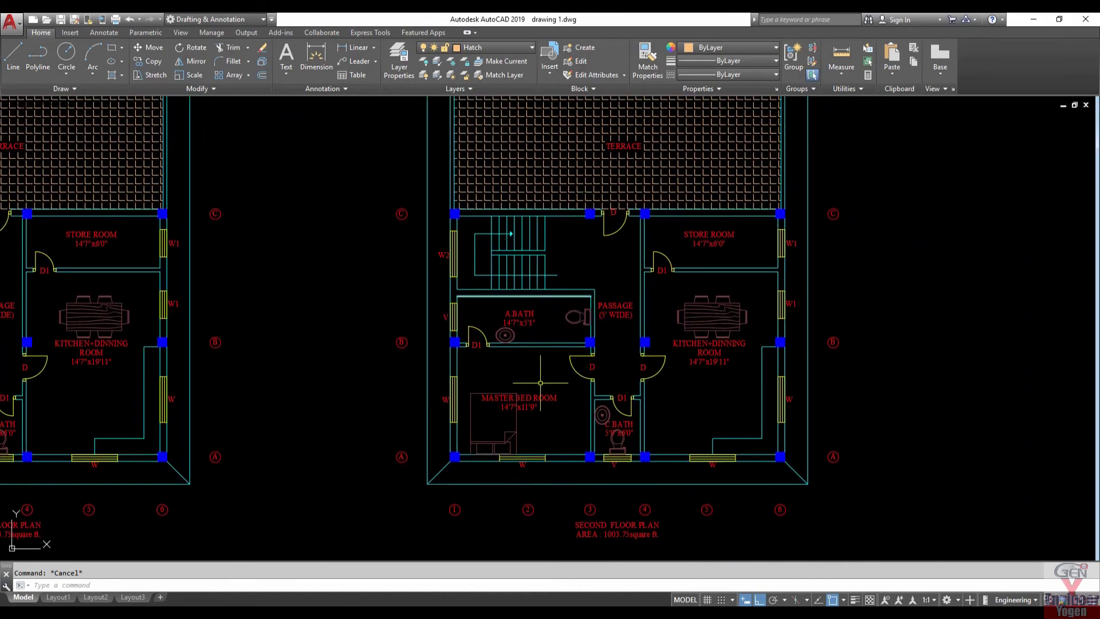
text(C)
key(Return)
scroll(449, 211, up, 5)
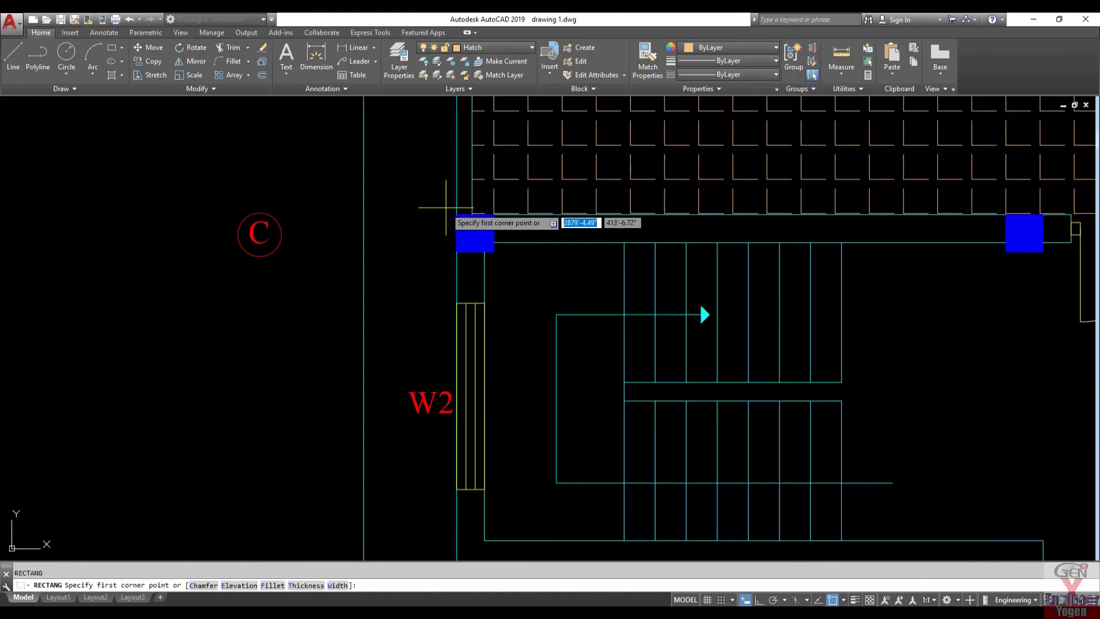
click(453, 216)
scroll(453, 215, down, 5)
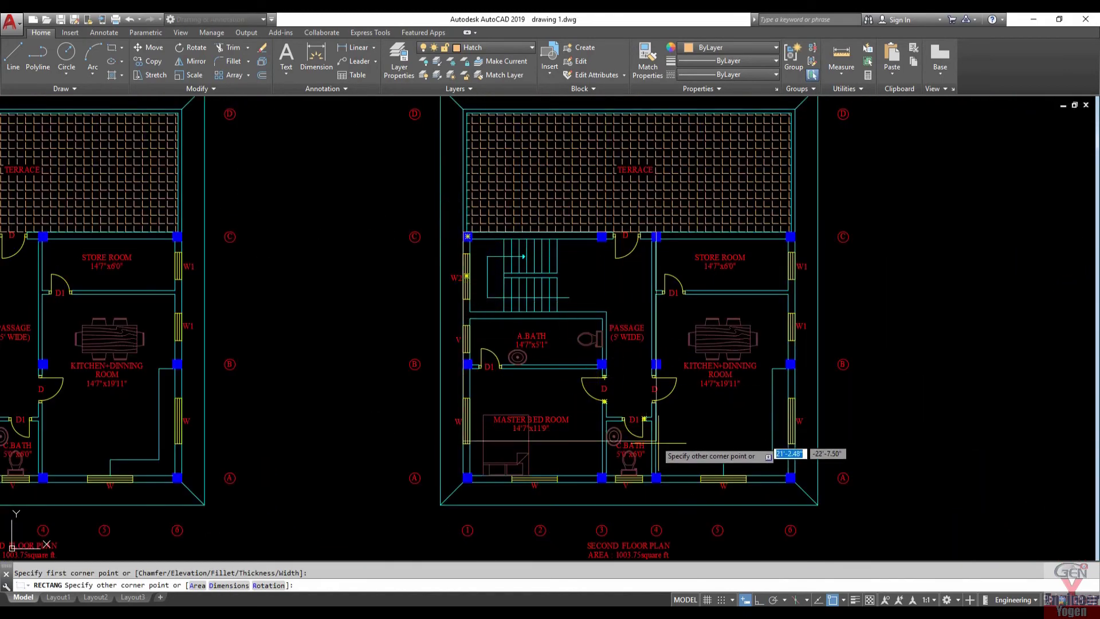
click(791, 479)
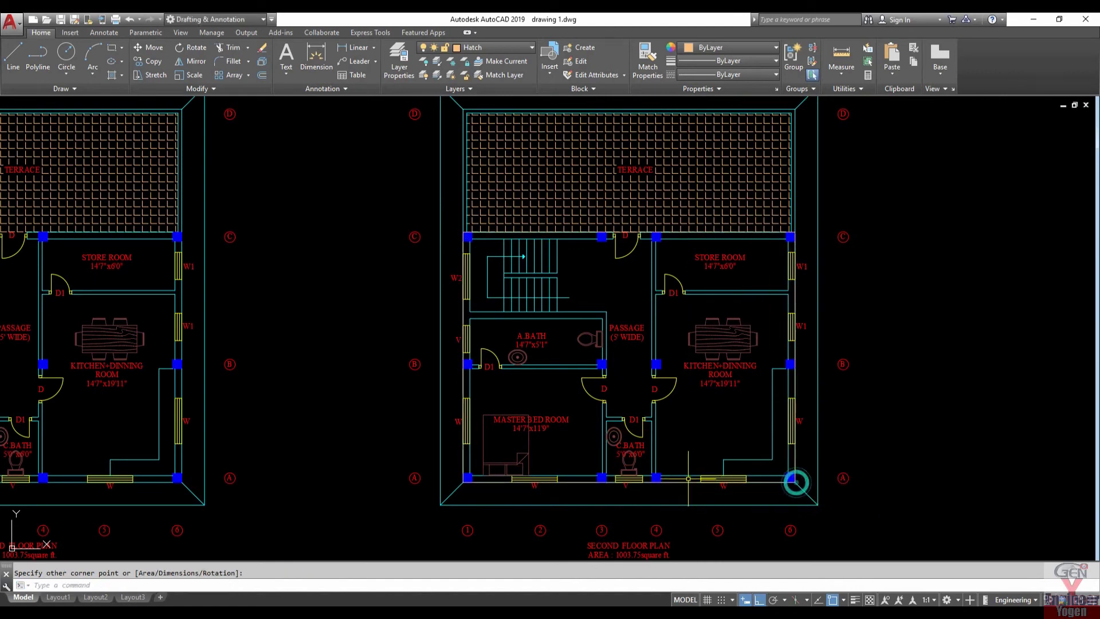
Put the rectangle on the Wall layer and make Wall current.
click(679, 482)
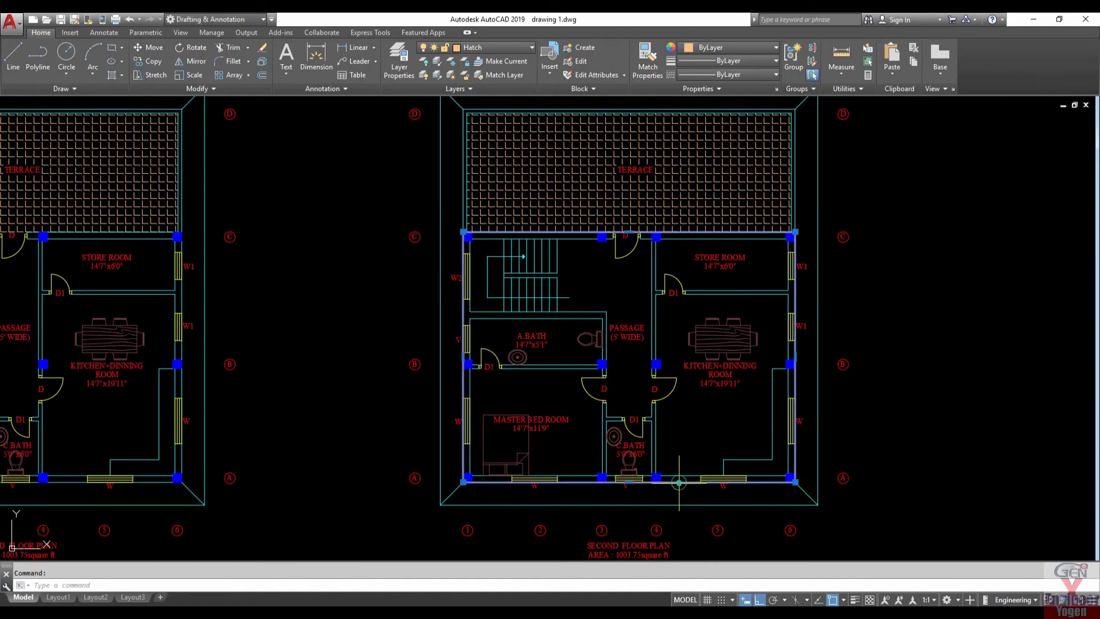
click(493, 47)
click(494, 239)
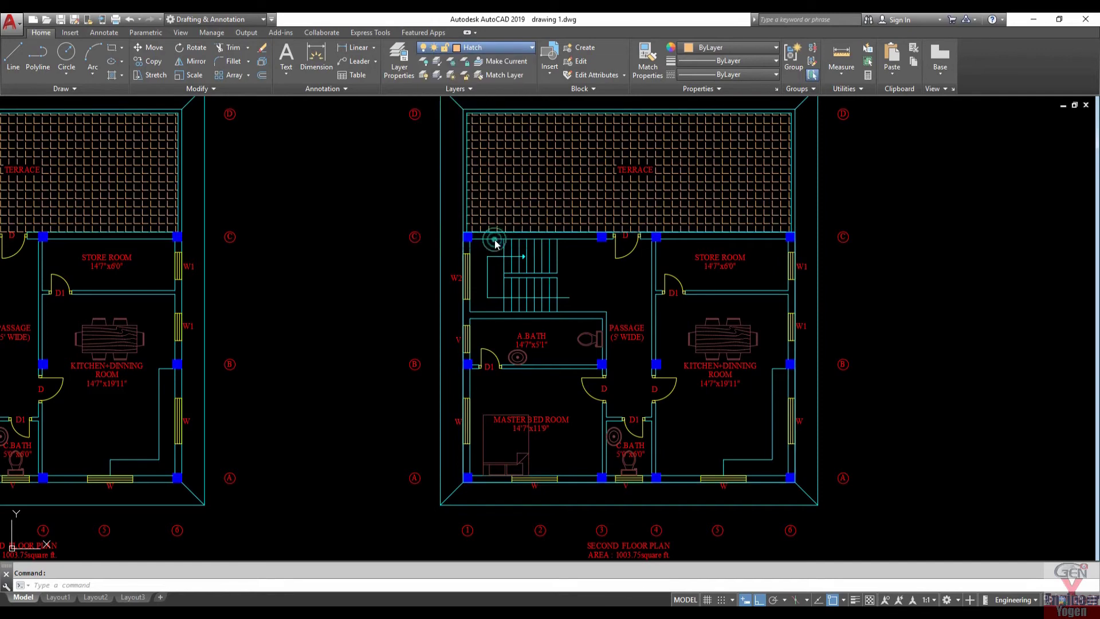
key(Escape)
click(504, 47)
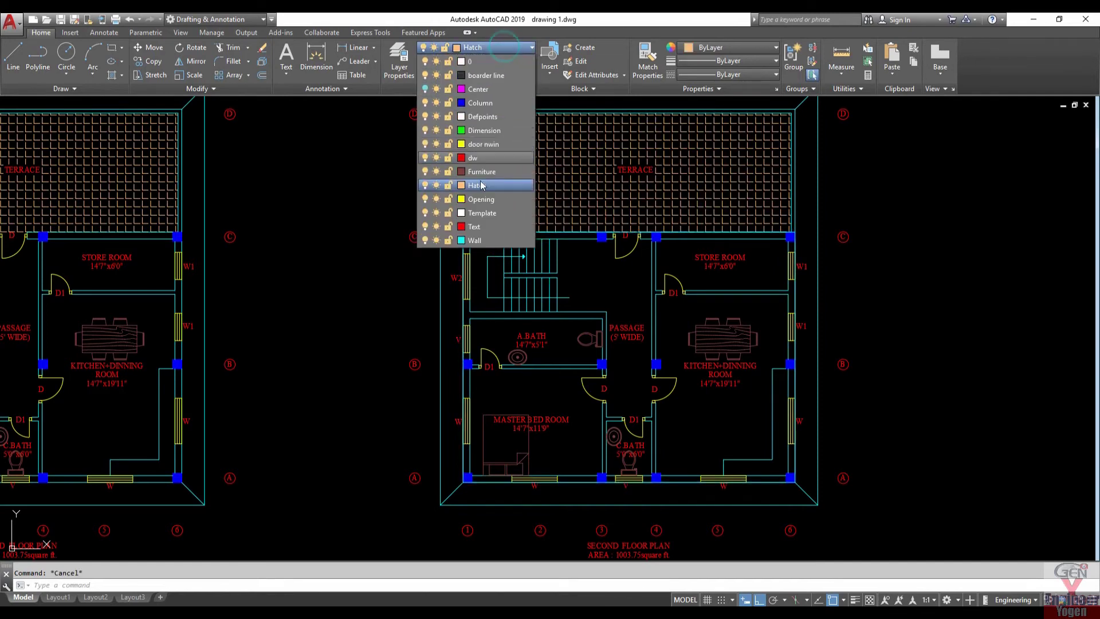
click(490, 240)
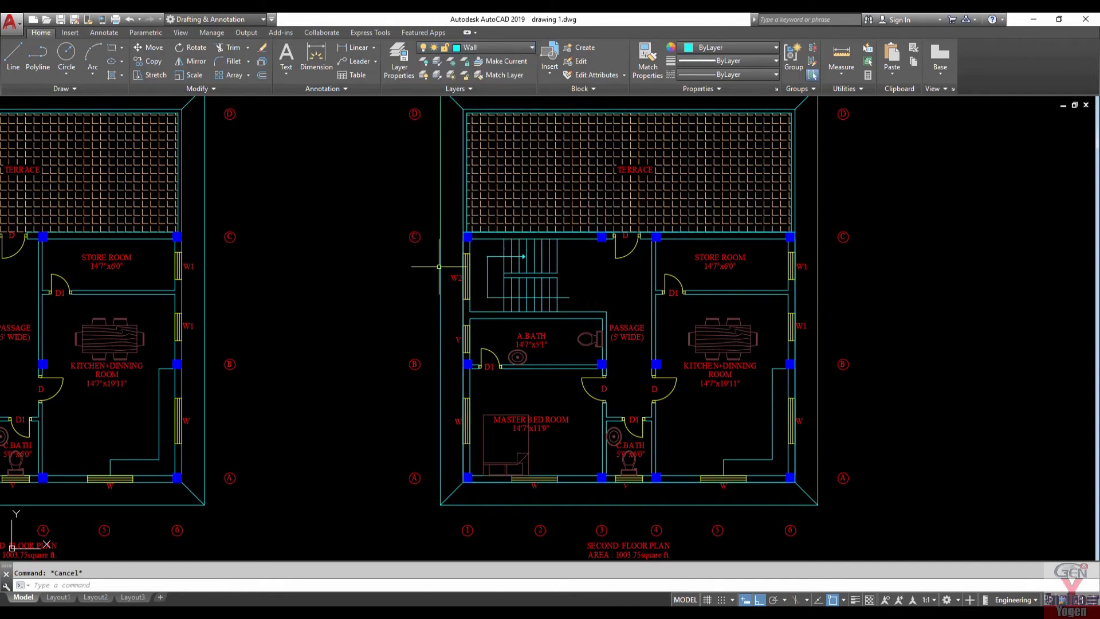
Delete the rooms, walls, doors and fixtures below the terrace in two window selections.
click(425, 216)
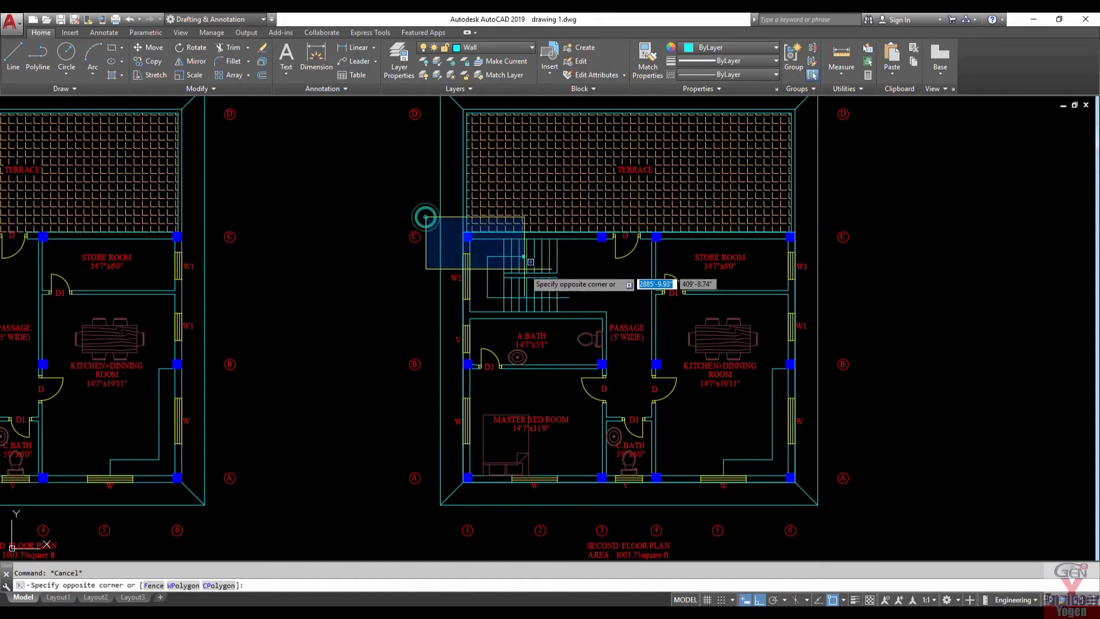
click(809, 467)
key(Delete)
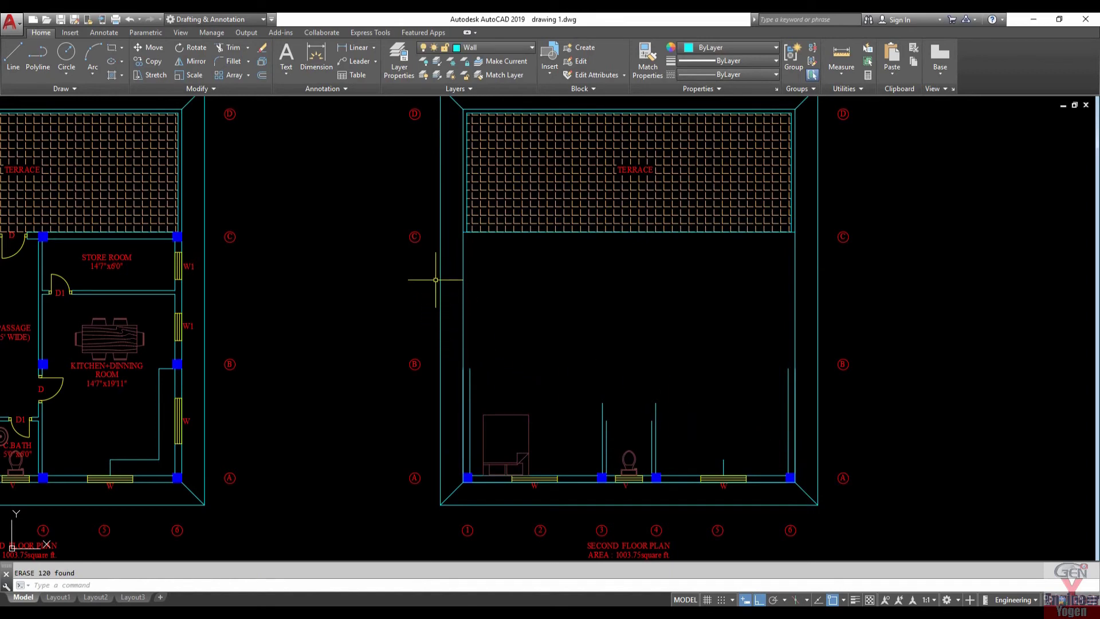
click(430, 254)
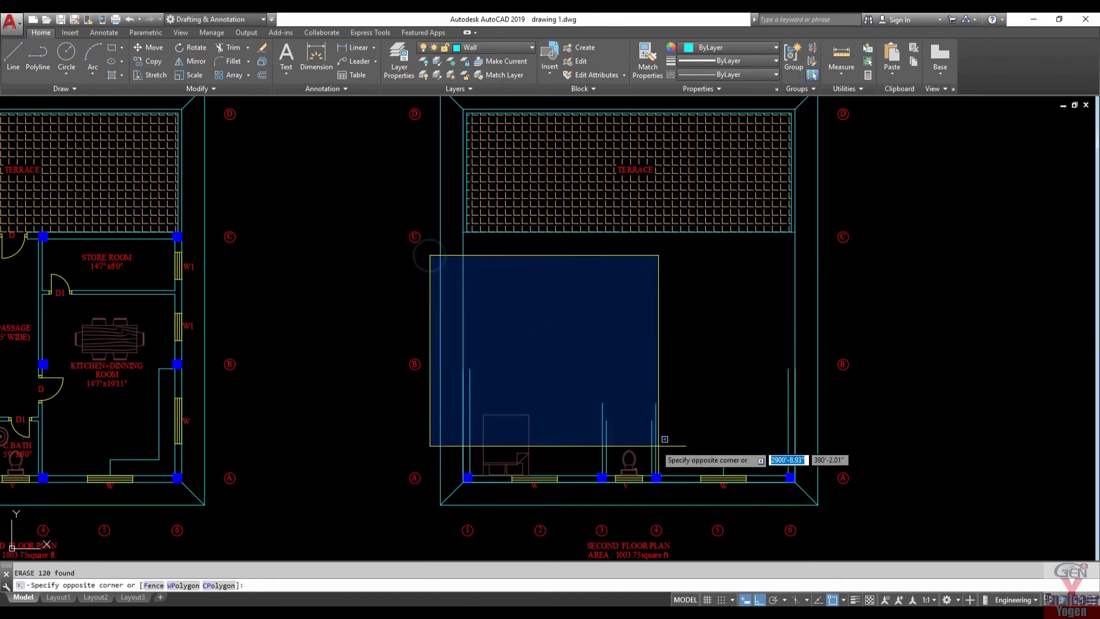
click(825, 511)
key(Delete)
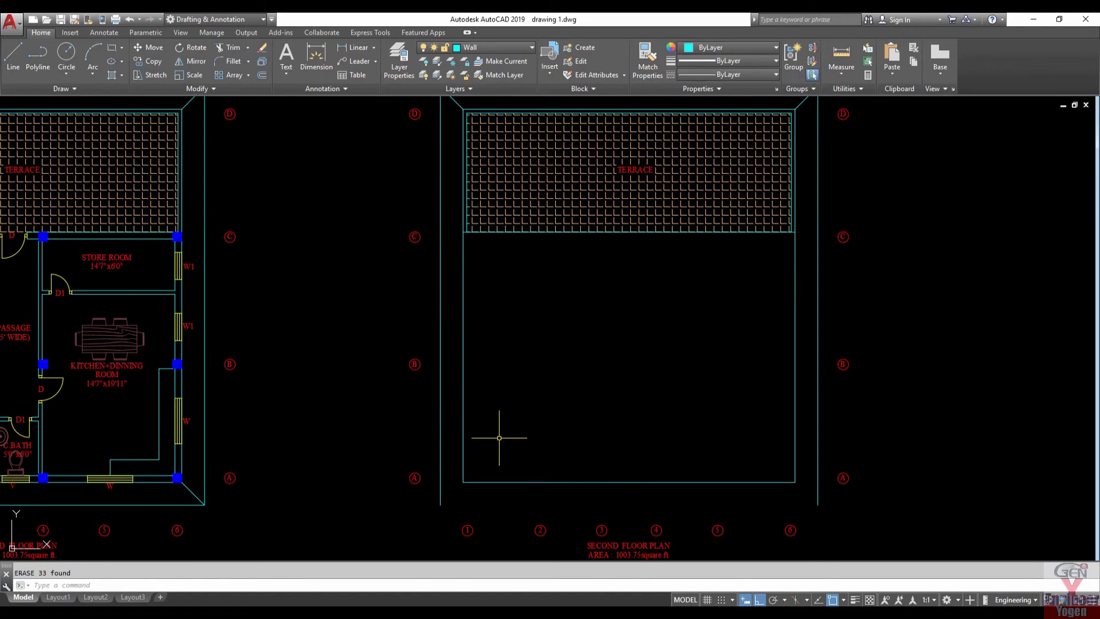
scroll(485, 416, down, 5)
Try offsetting the inner rectangle at distances 6 and 5, then cancel.
scroll(515, 390, up, 1)
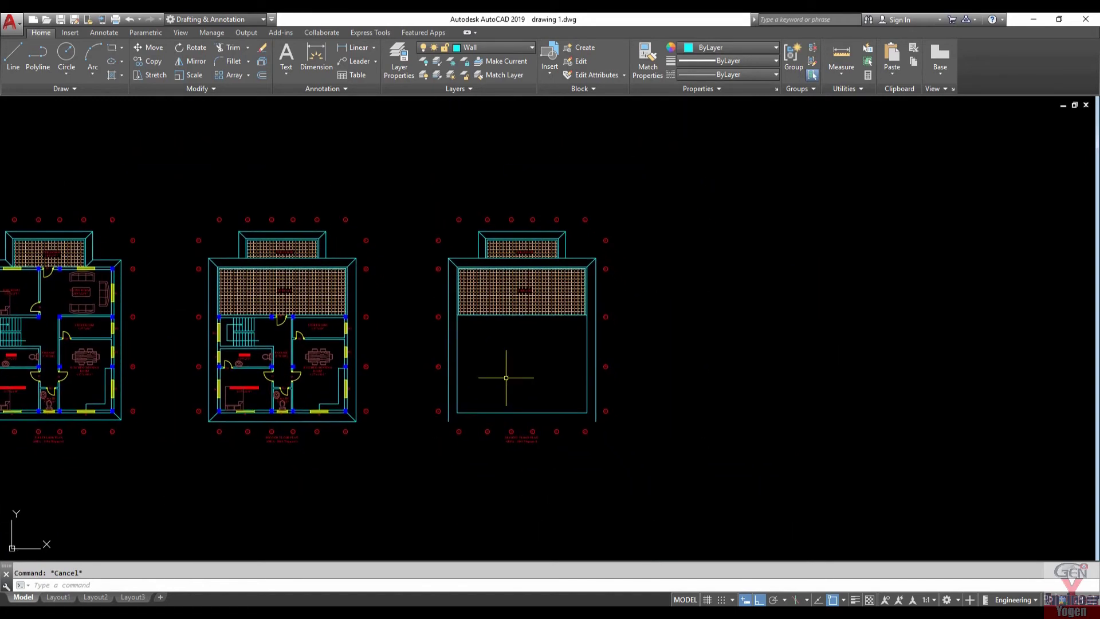
scroll(505, 377, up, 2)
key(Return)
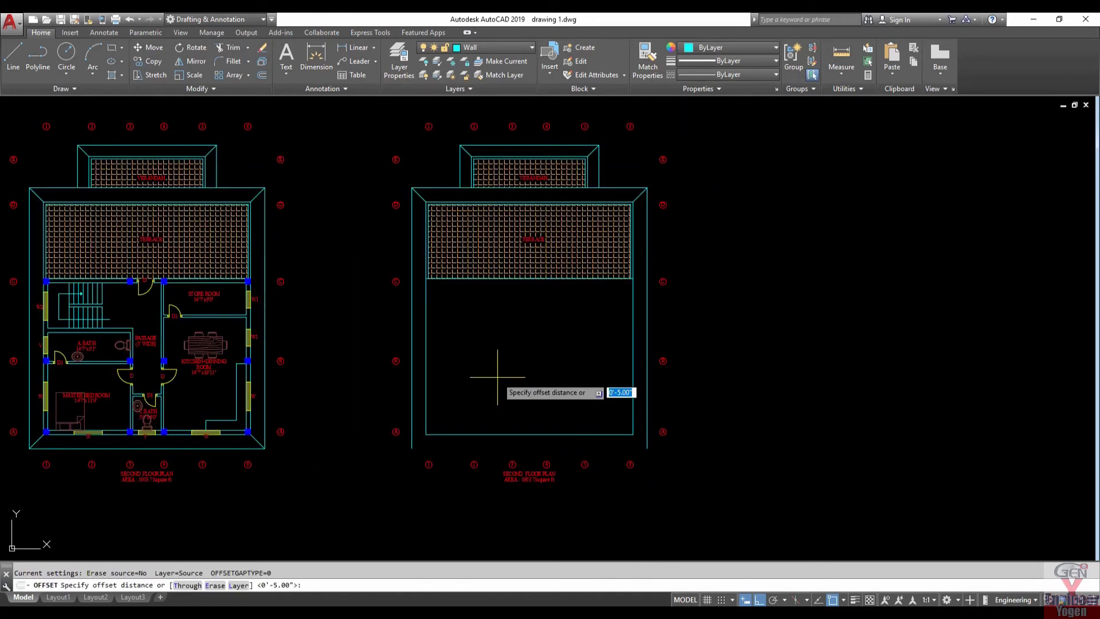
text(6)
key(Return)
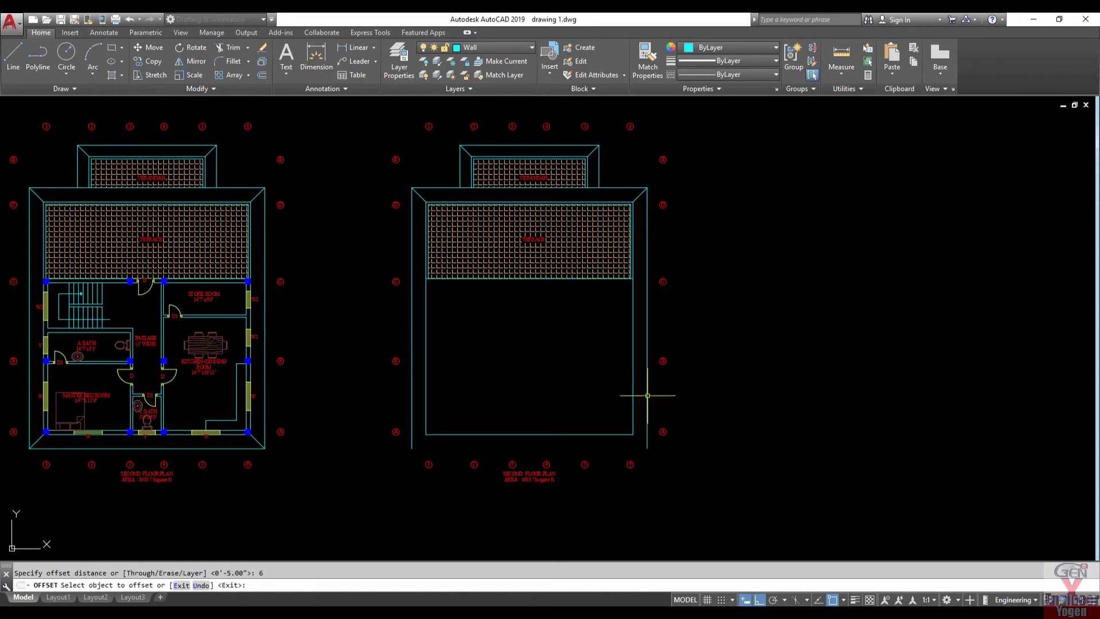
key(Escape)
text(o)
key(Return)
text(5)
key(Return)
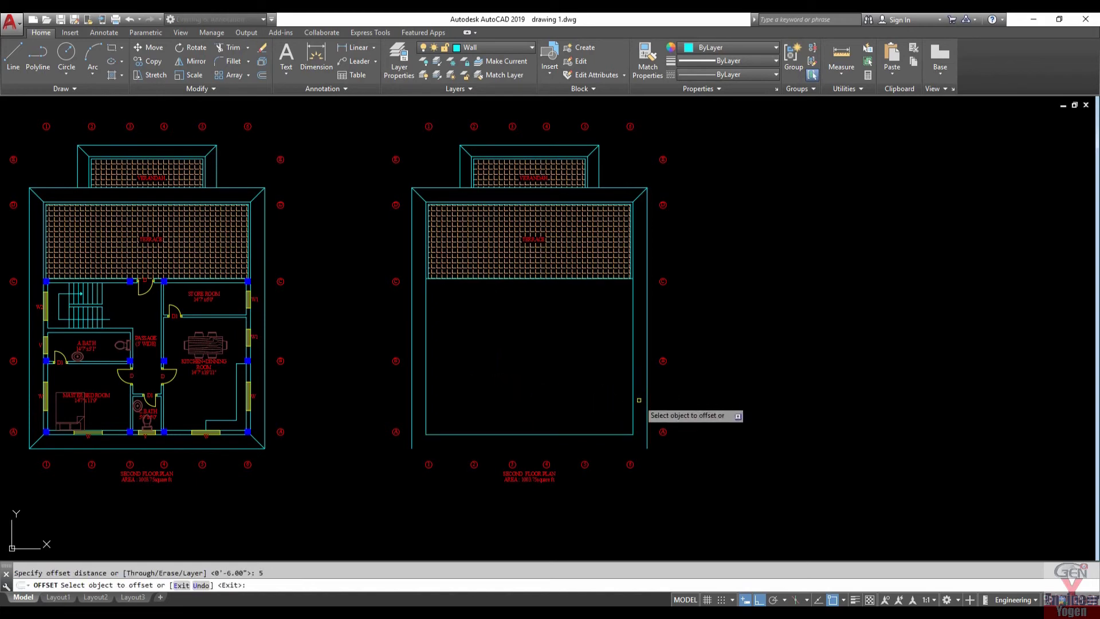
click(632, 396)
key(Escape)
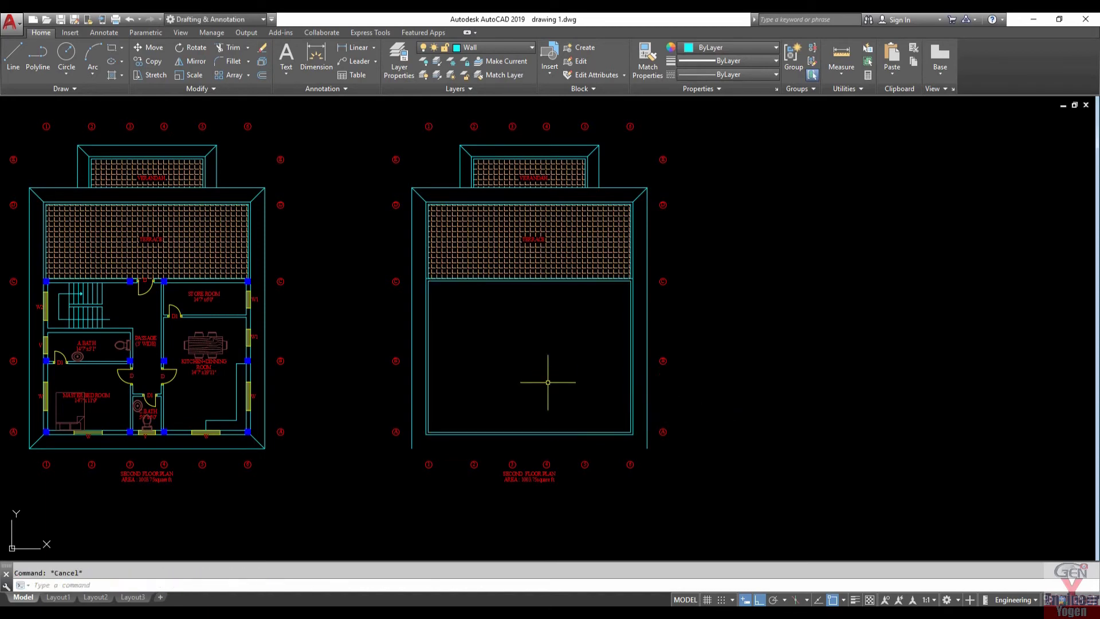
text(O)
Offset the inner rectangle 3' and erase the upper terrace's hatch.
key(Return)
text(3)
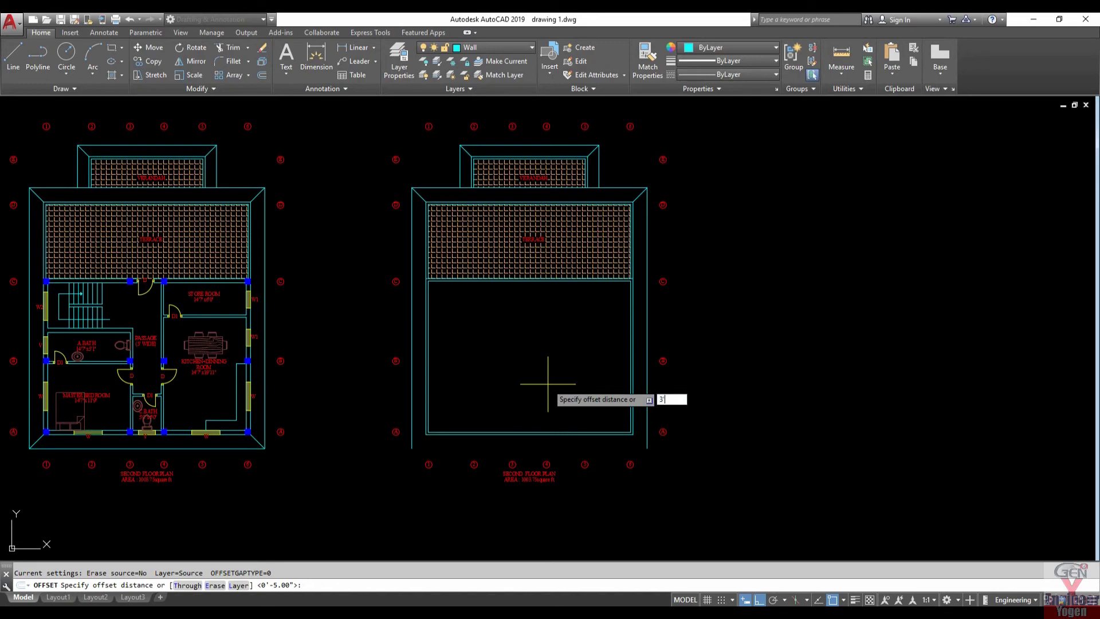
key(Return)
click(551, 433)
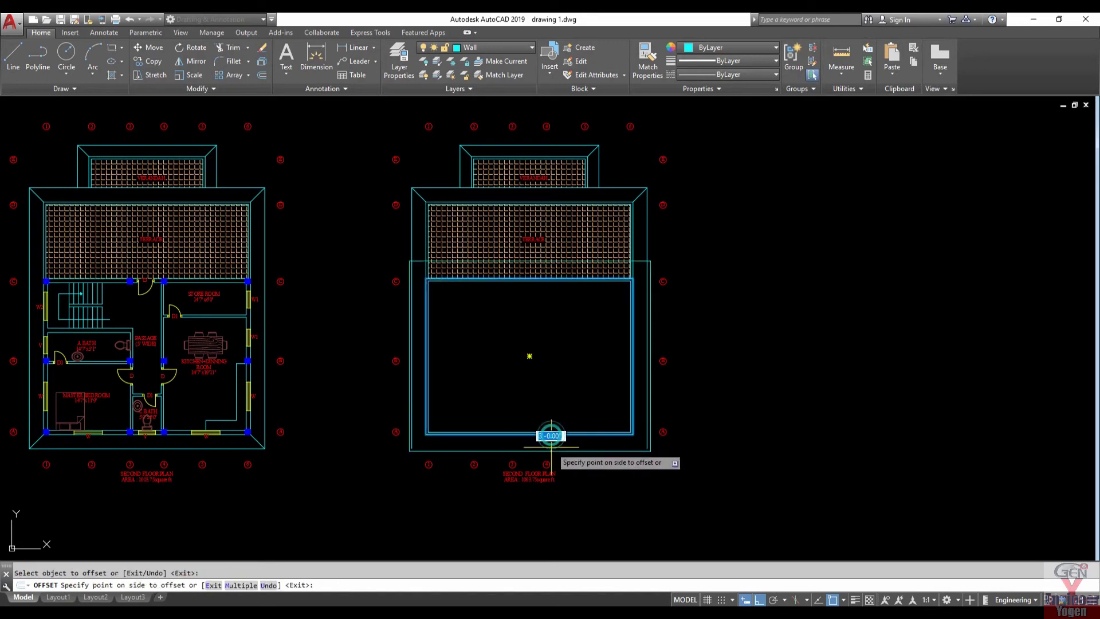
click(547, 447)
key(Escape)
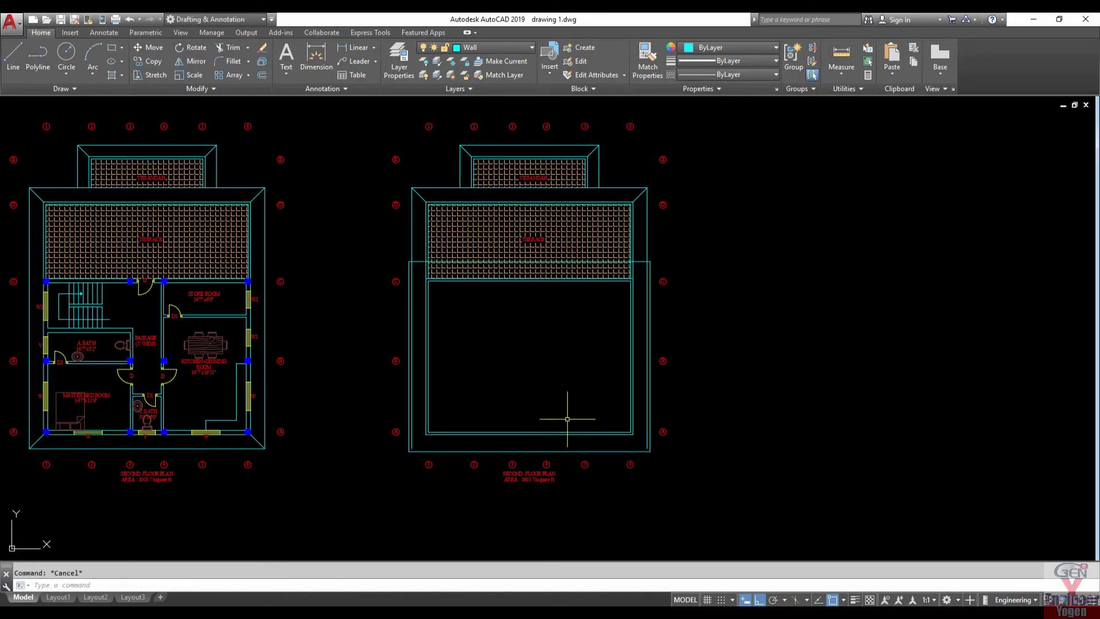
click(571, 232)
key(Delete)
text(TR)
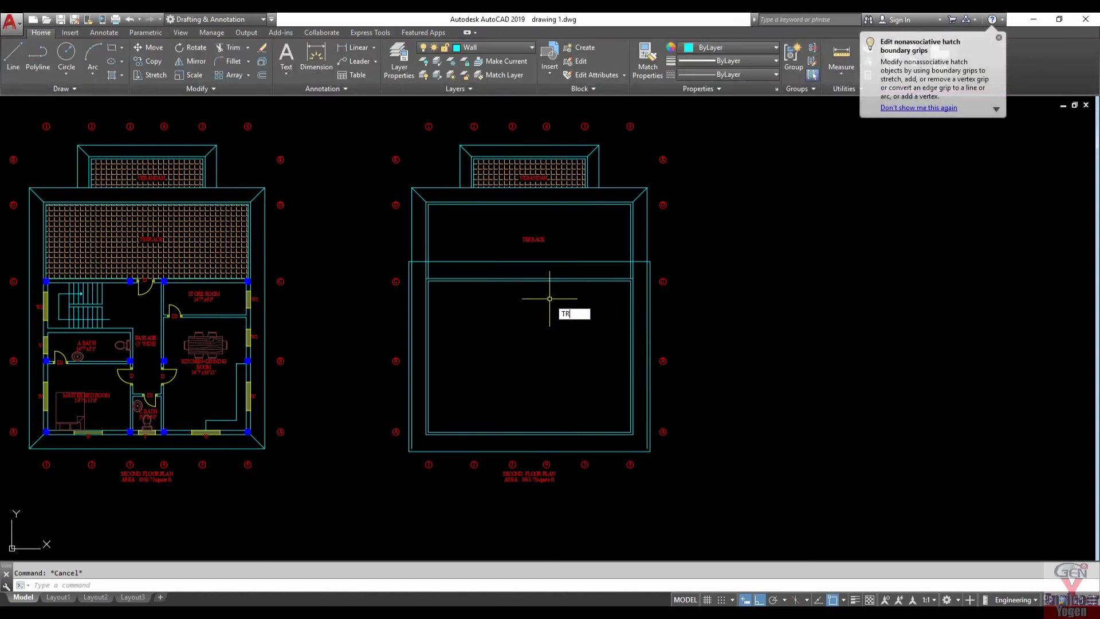
Trim the terrace wall lines crossing the new outline using a crossing window.
key(Return)
scroll(549, 299, up, 5)
click(658, 257)
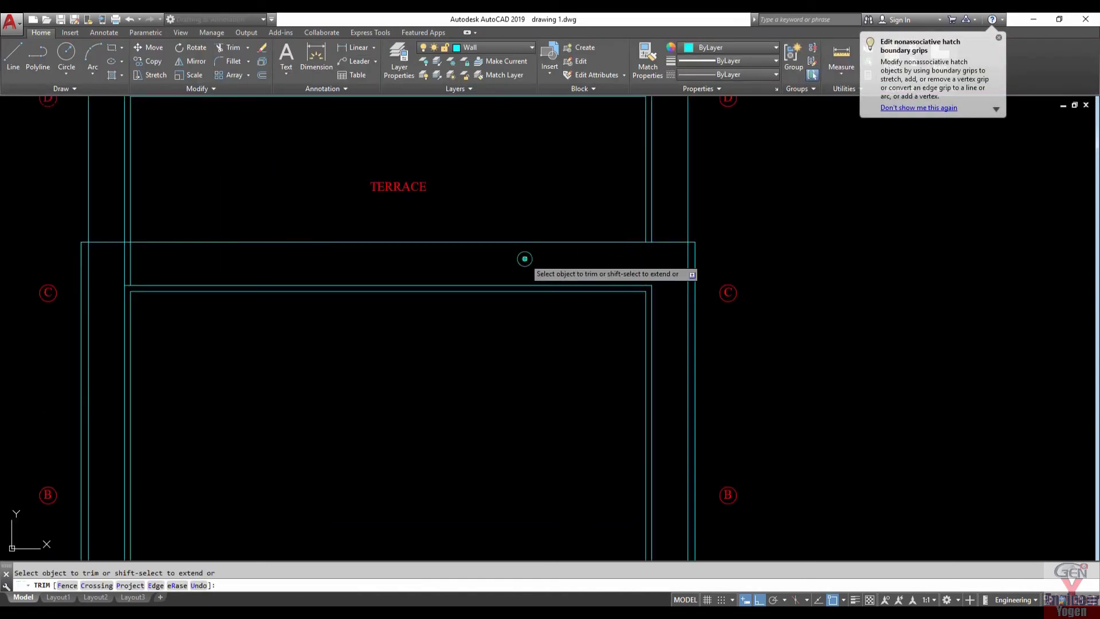
scroll(651, 275, down, 2)
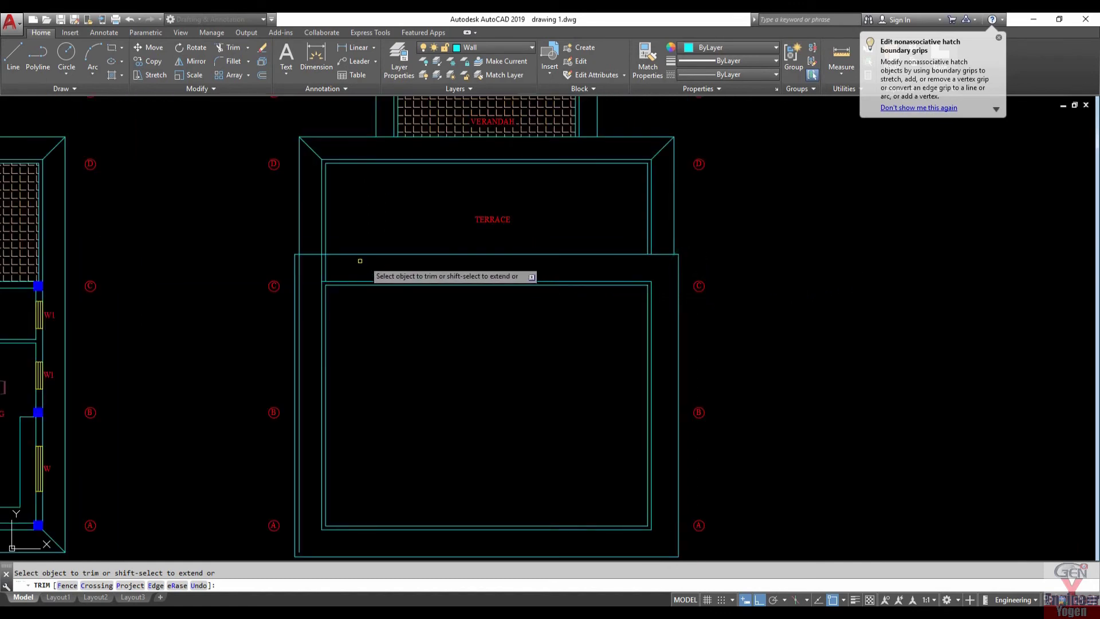
scroll(360, 260, up, 2)
click(318, 273)
click(264, 263)
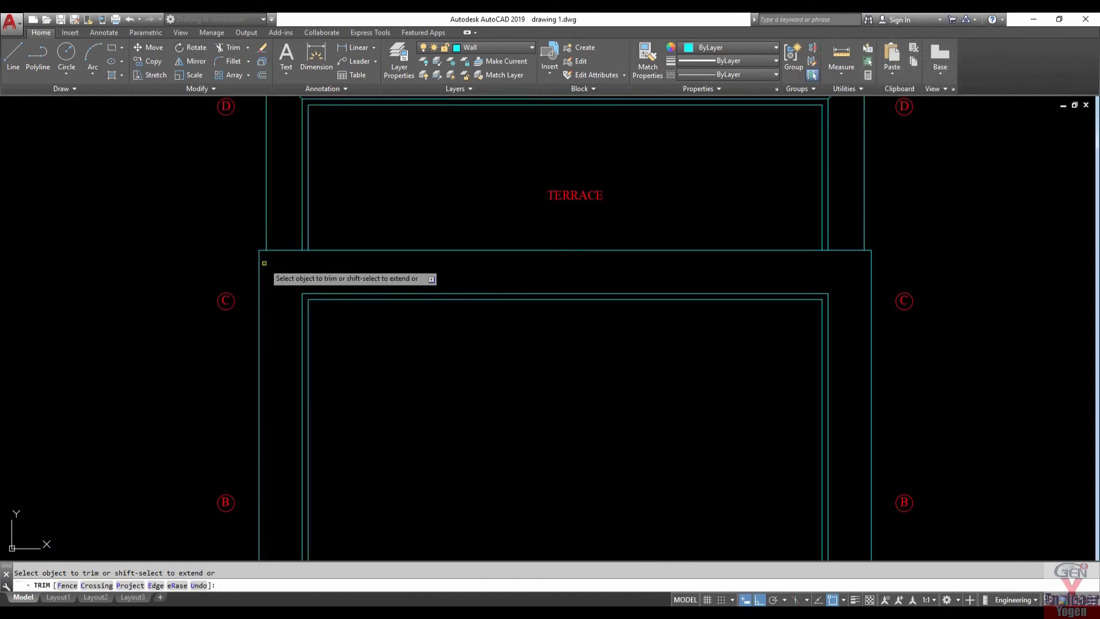
scroll(309, 264, down, 2)
scroll(373, 326, down, 2)
scroll(441, 387, up, 1)
scroll(458, 372, up, 2)
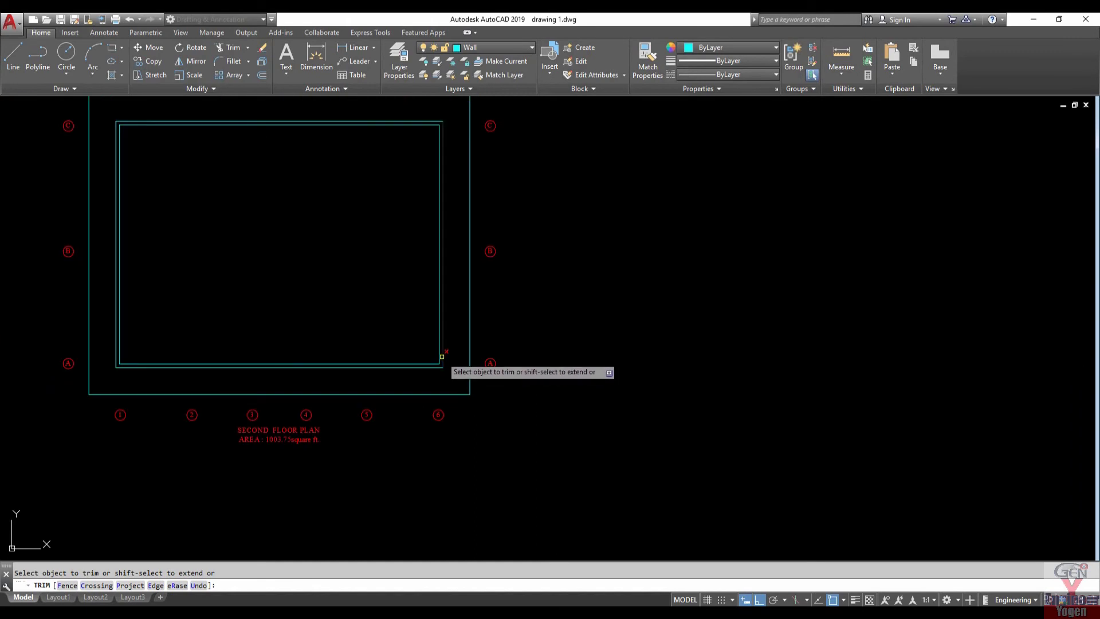
key(Escape)
scroll(622, 299, down, 2)
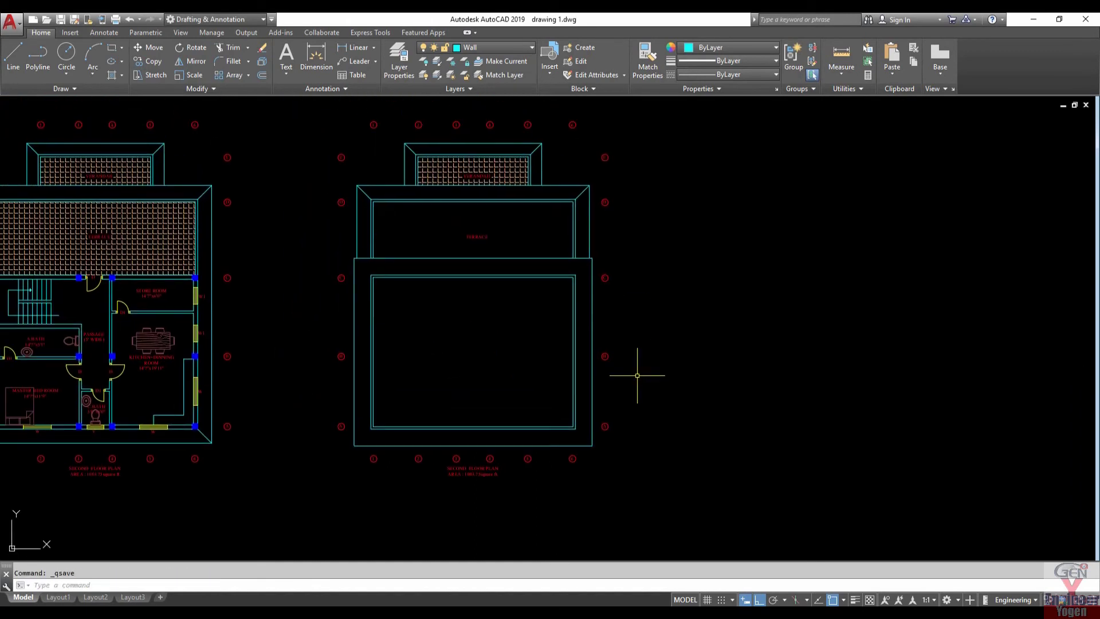
Draw a short line at the terrace corner and a diagonal from the inner wall corner to its outer corner.
scroll(572, 434, up, 2)
key(Return)
scroll(572, 434, up, 2)
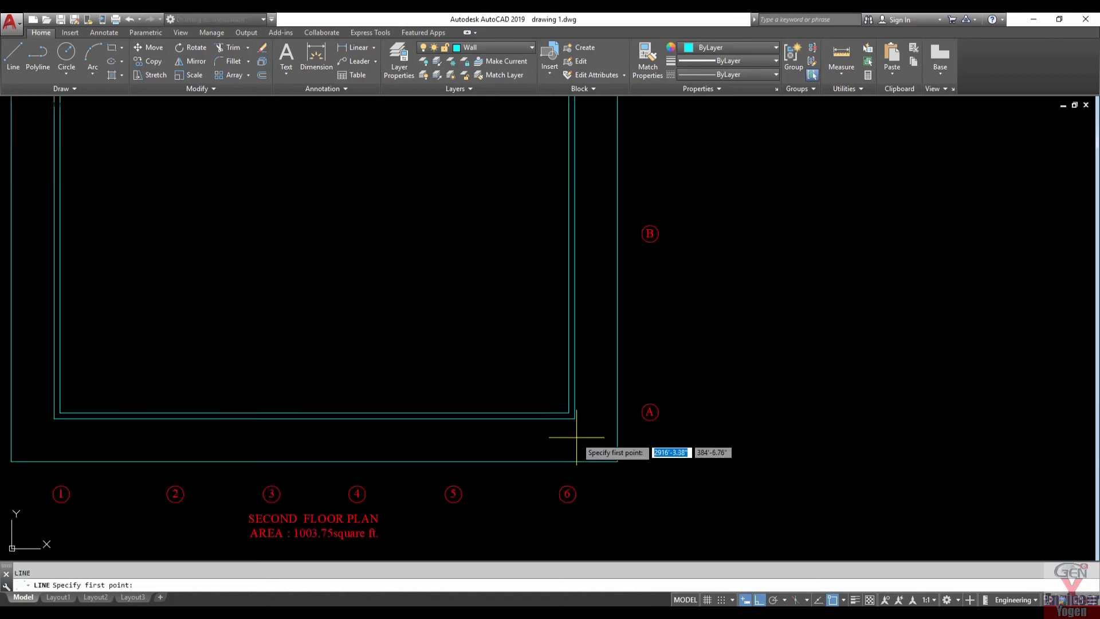
scroll(573, 424, up, 2)
click(573, 407)
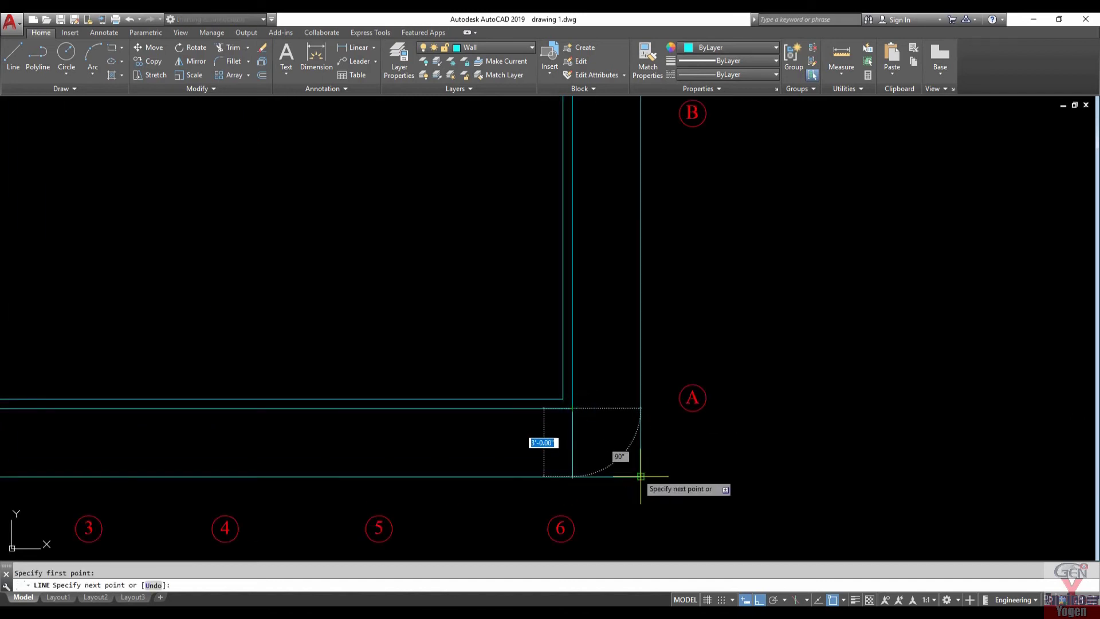
key(Return)
scroll(662, 395, down, 4)
scroll(440, 405, up, 4)
text(l)
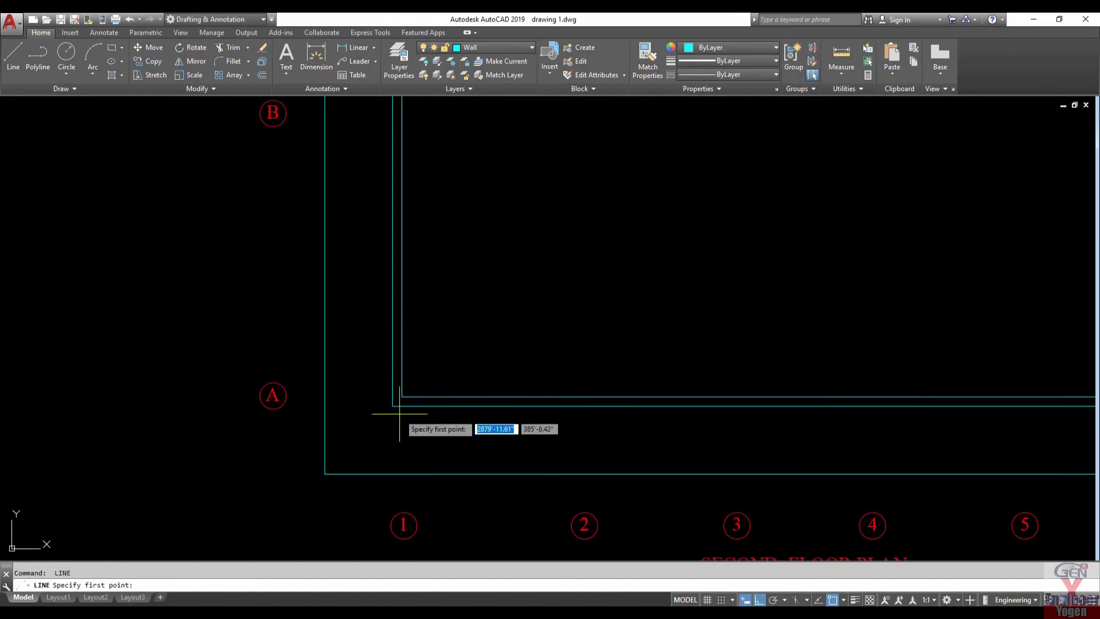
key(Return)
click(392, 406)
click(325, 473)
Draw diagonals joining the upper terrace's left and right inner corners to their outer corners.
scroll(371, 484, down, 4)
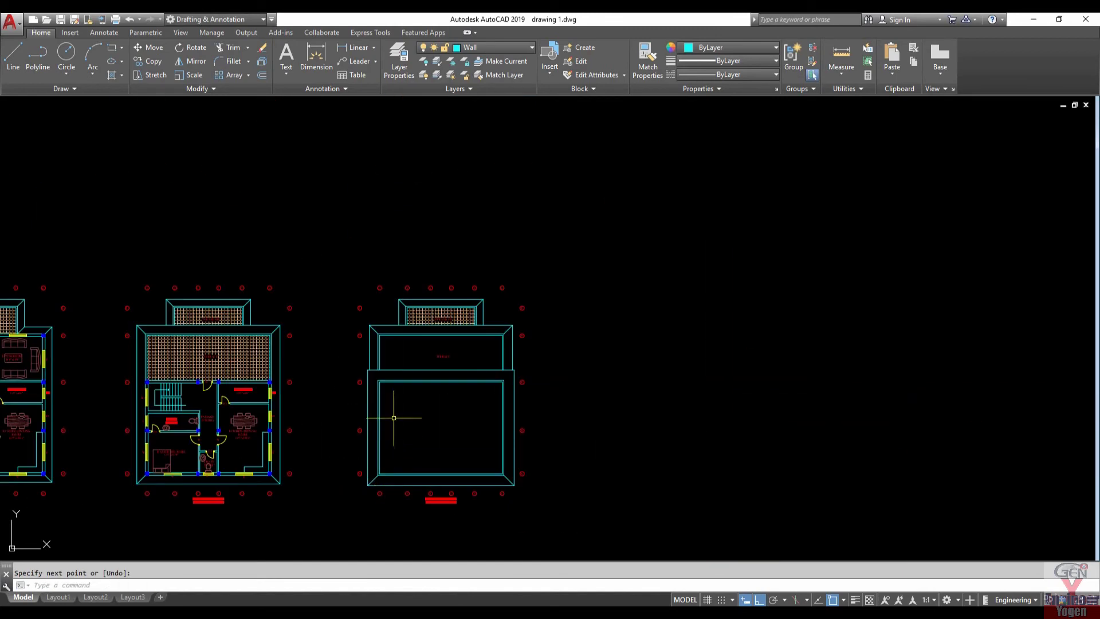
scroll(374, 371, up, 4)
text(l)
key(Return)
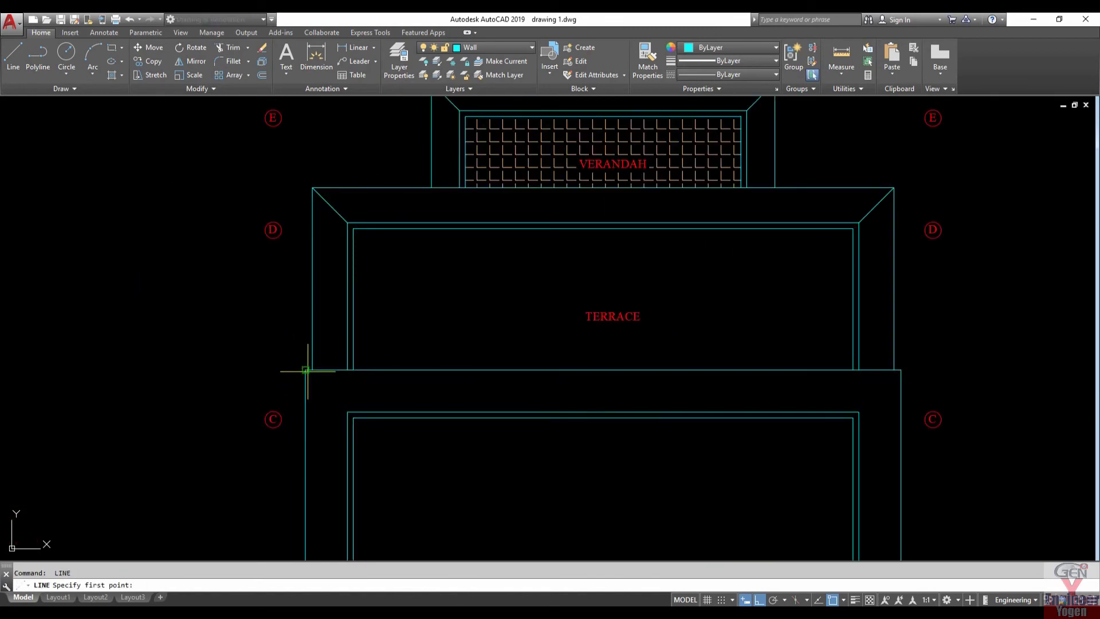
click(305, 370)
click(347, 410)
key(Return)
key(Return)
scroll(303, 375, down, 3)
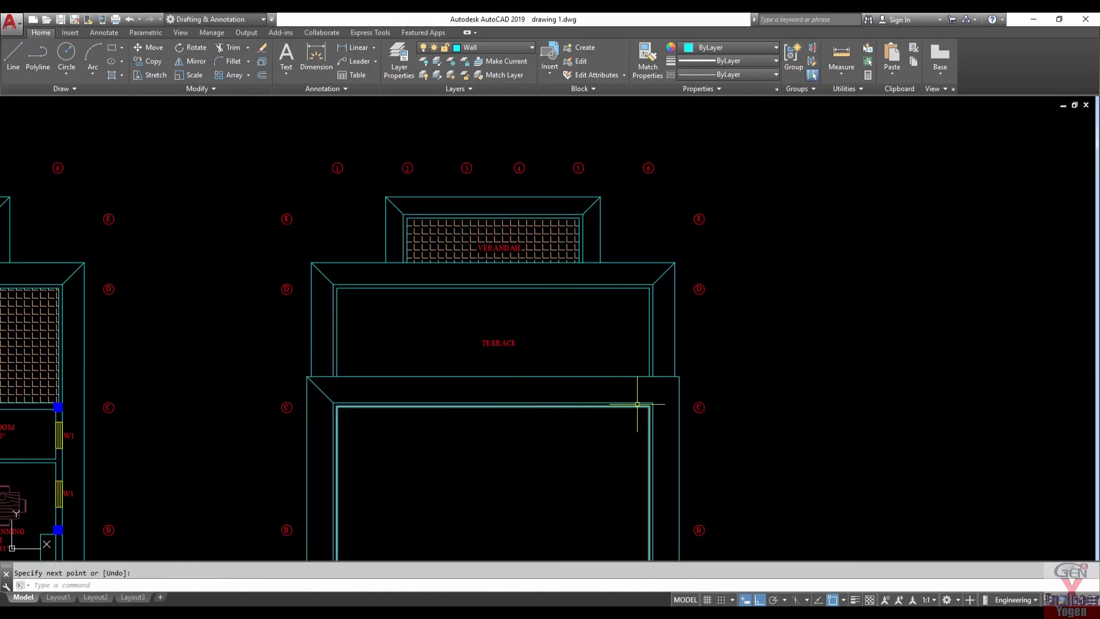
scroll(663, 395, up, 5)
click(635, 400)
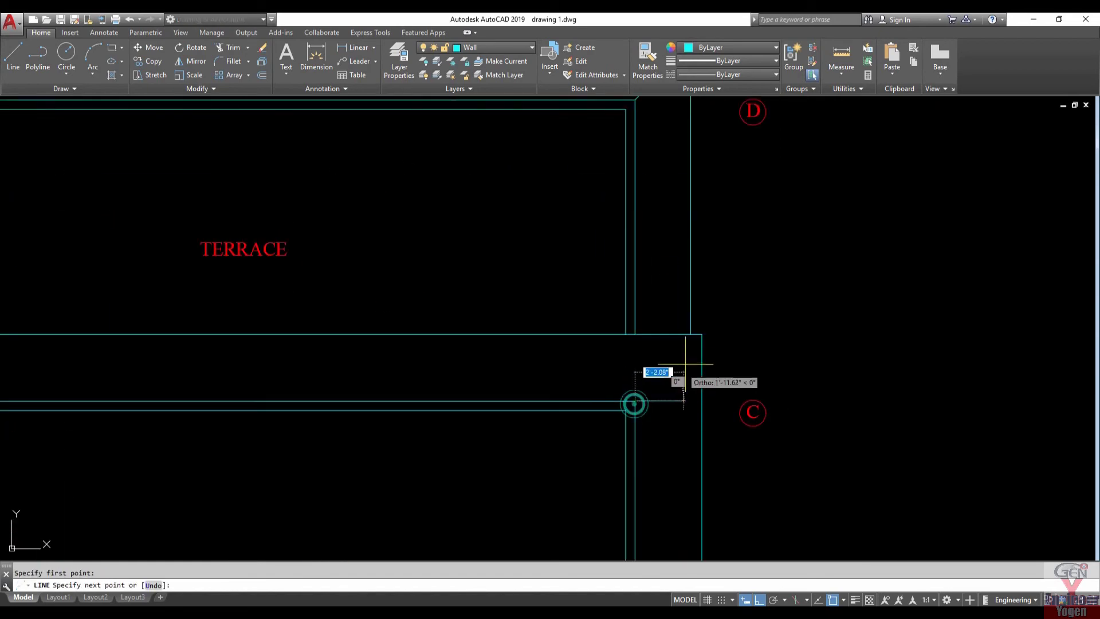
click(702, 334)
key(Return)
scroll(597, 384, down, 5)
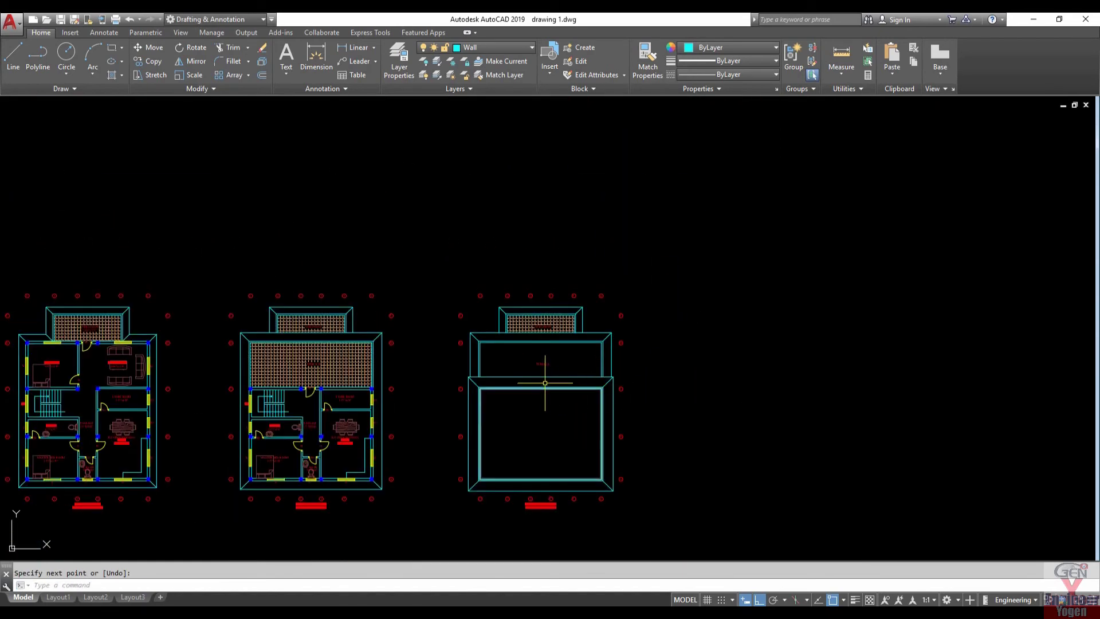
Copy the TERRACE label into the upper terrace area.
scroll(543, 333, up, 4)
click(531, 319)
text(CO)
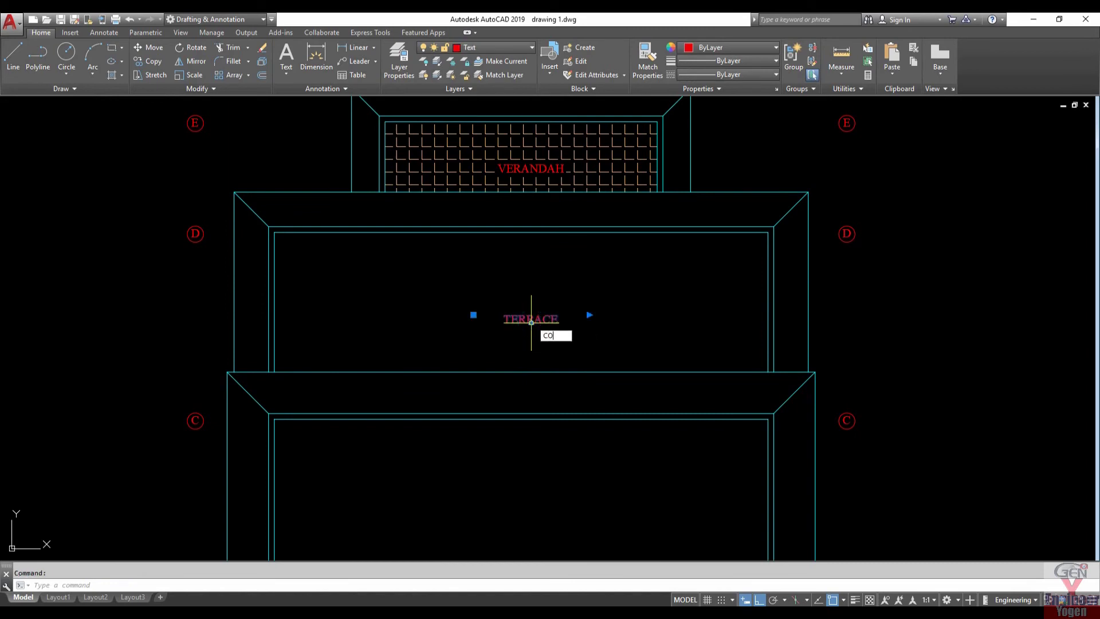
key(Return)
click(590, 320)
scroll(536, 401, down, 4)
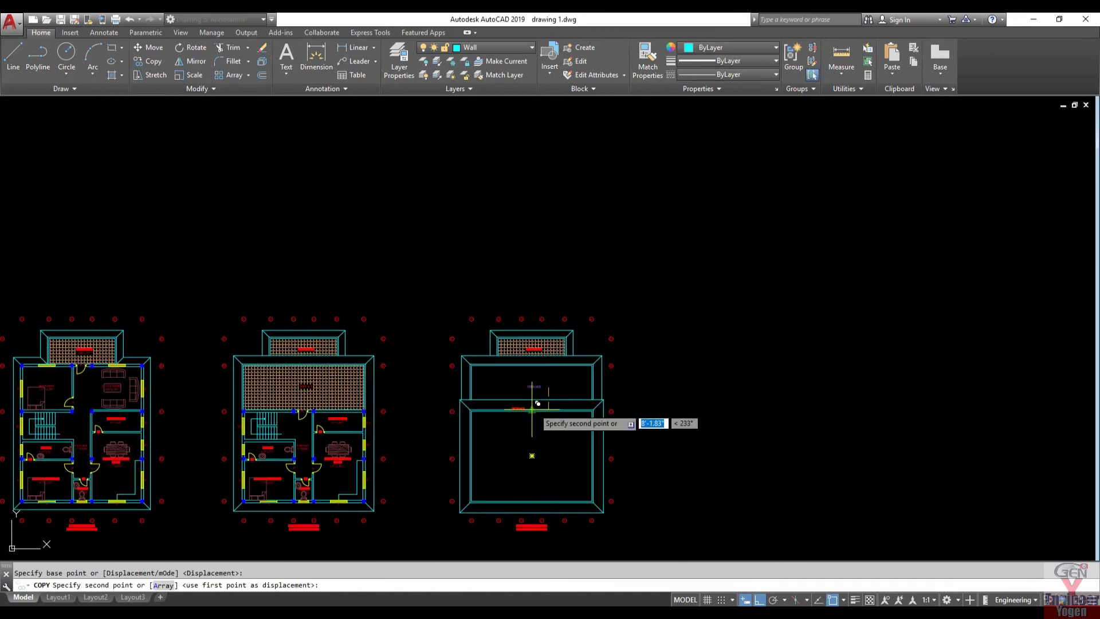
scroll(541, 467, up, 3)
click(541, 447)
key(Escape)
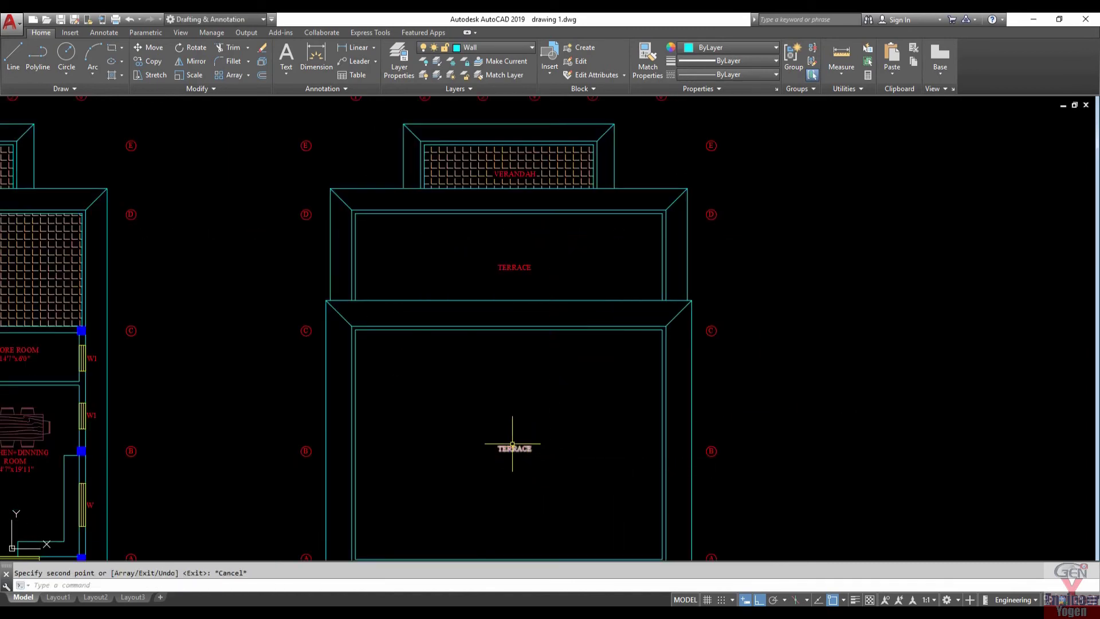
Change the copied label's text to UPPER TERRACE.
click(510, 442)
click(502, 450)
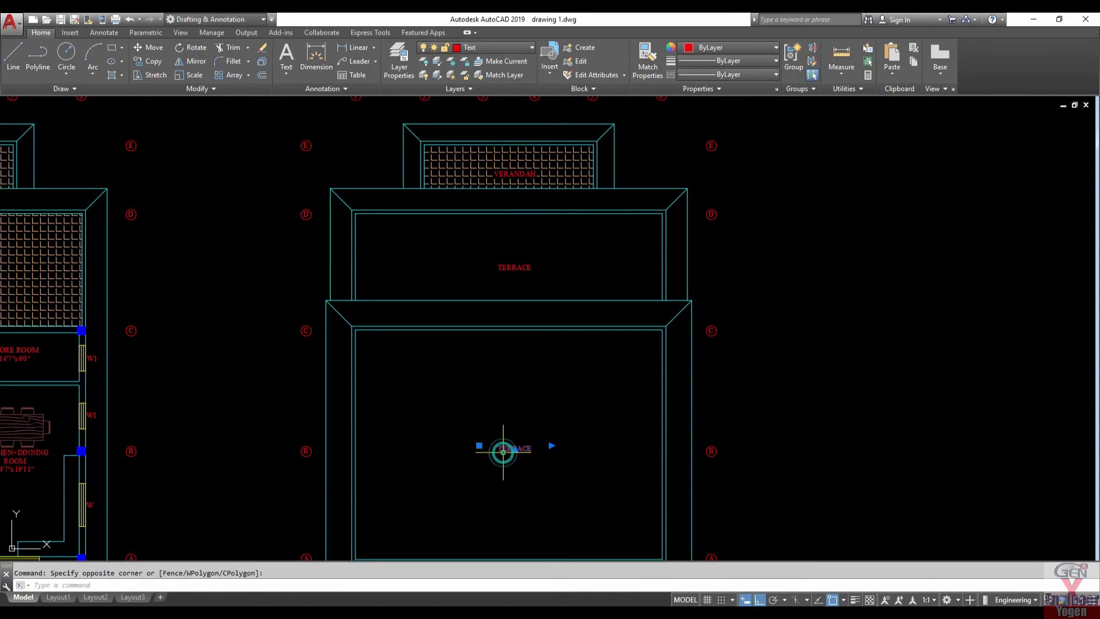
double_click(501, 450)
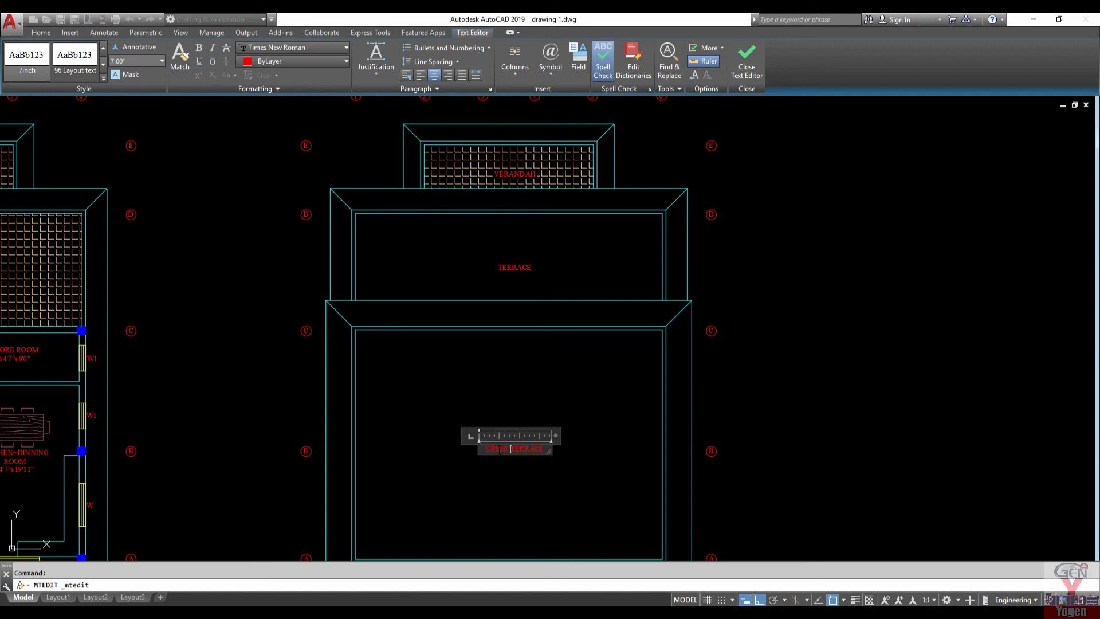
scroll(518, 453, up, 4)
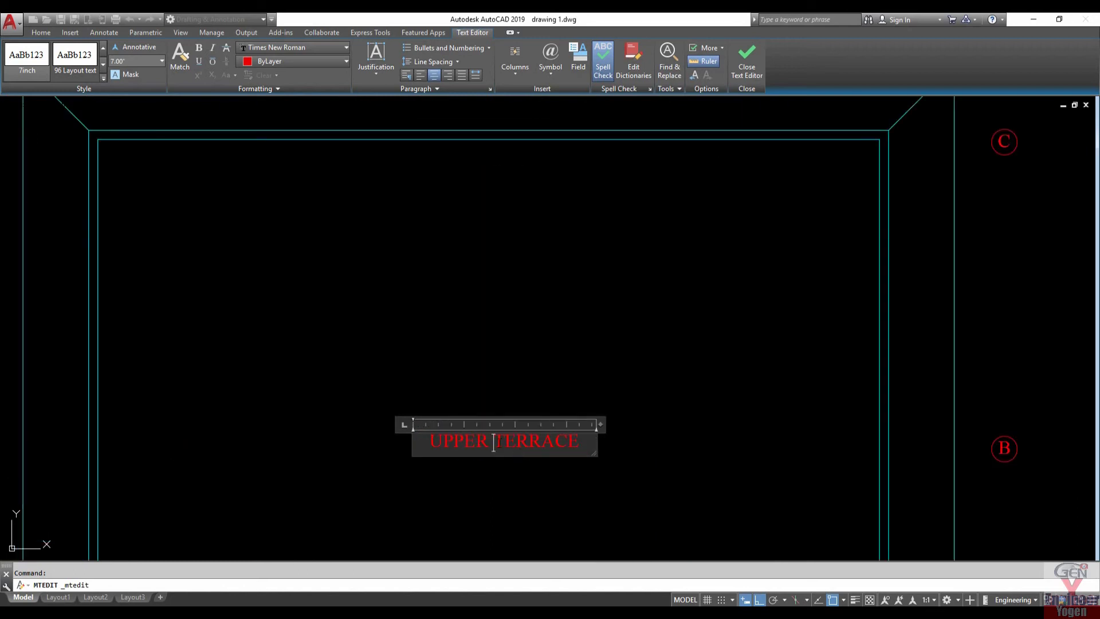
click(623, 387)
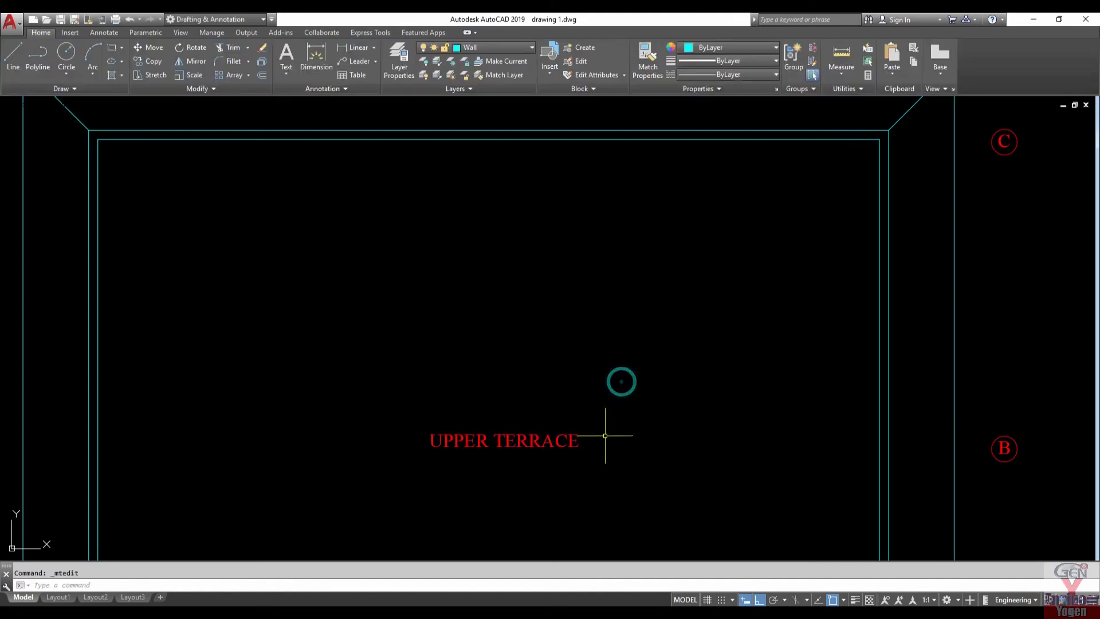
scroll(599, 437, down, 5)
scroll(534, 371, up, 5)
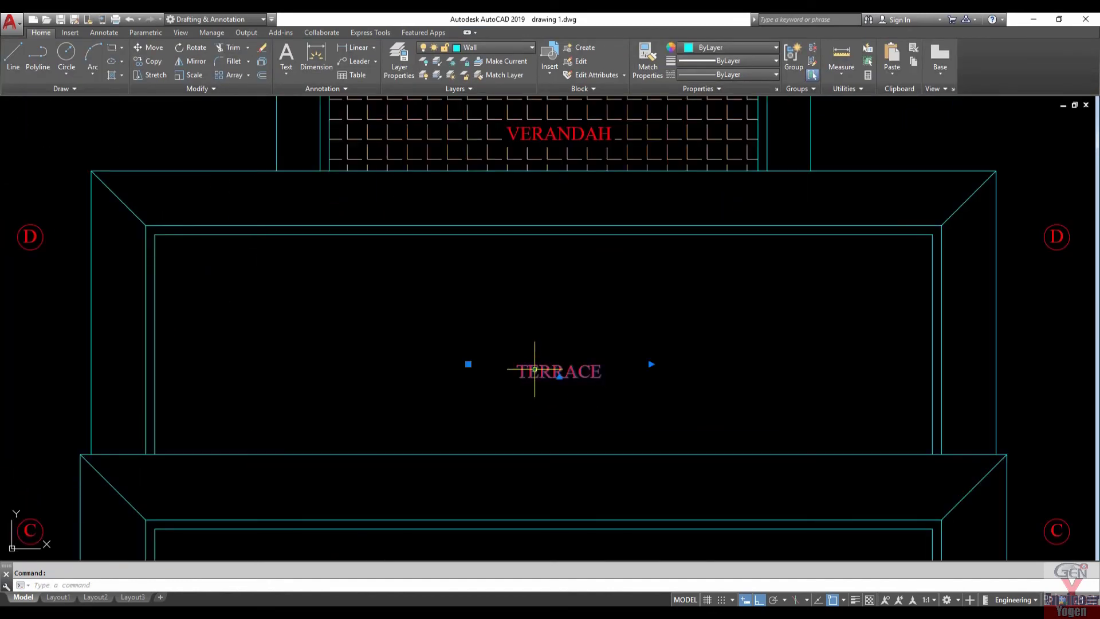
Change the original TERRACE label to LOWER TERRACE.
double_click(534, 370)
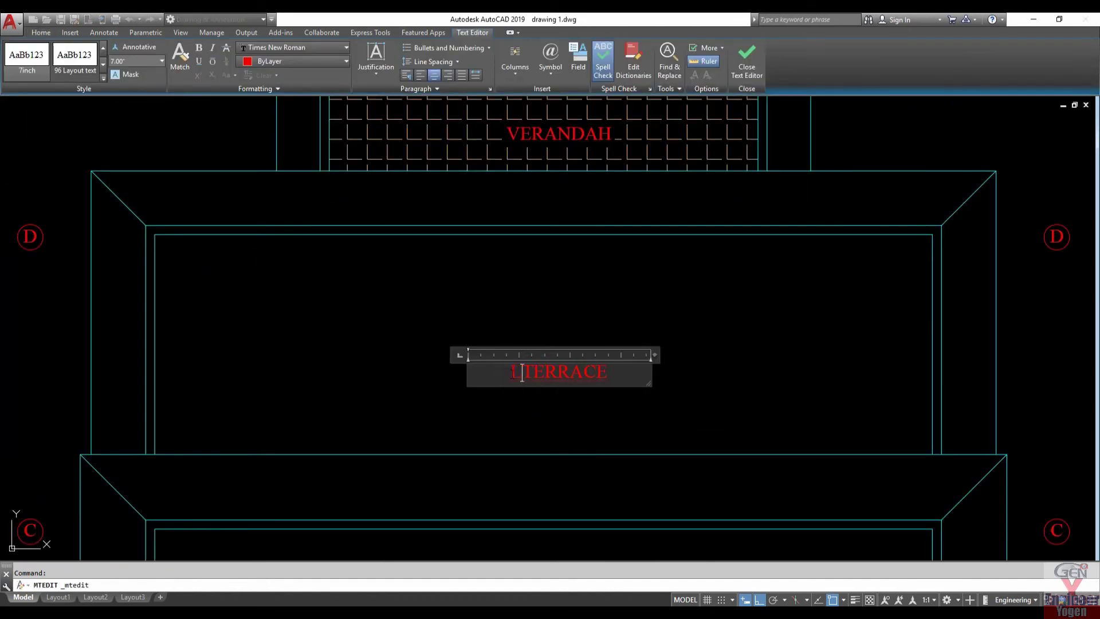
click(721, 358)
scroll(566, 351, down, 5)
scroll(543, 346, up, 2)
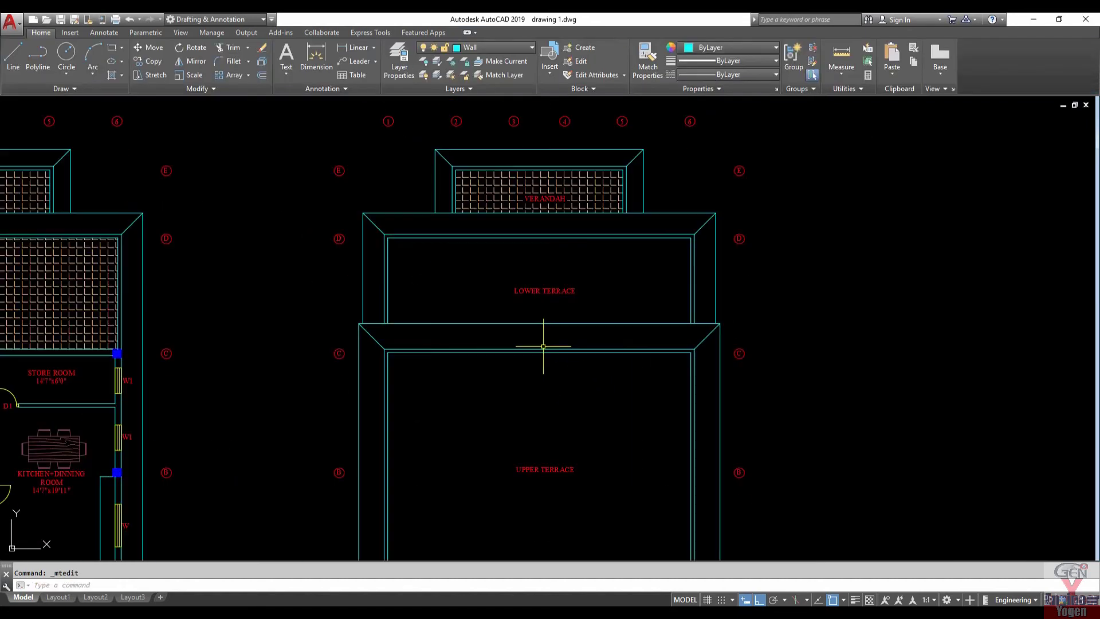
scroll(649, 345, up, 2)
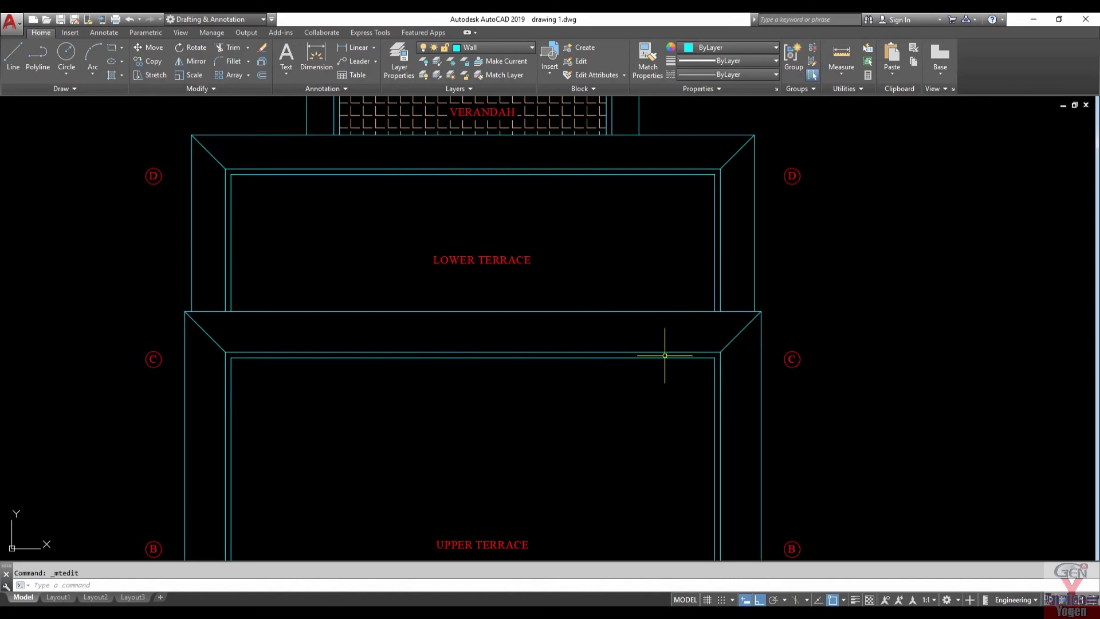
scroll(679, 355, up, 3)
Cancel the stray LINE command and save the drawing with Ctrl+S.
key(l)
key(space)
key(Escape)
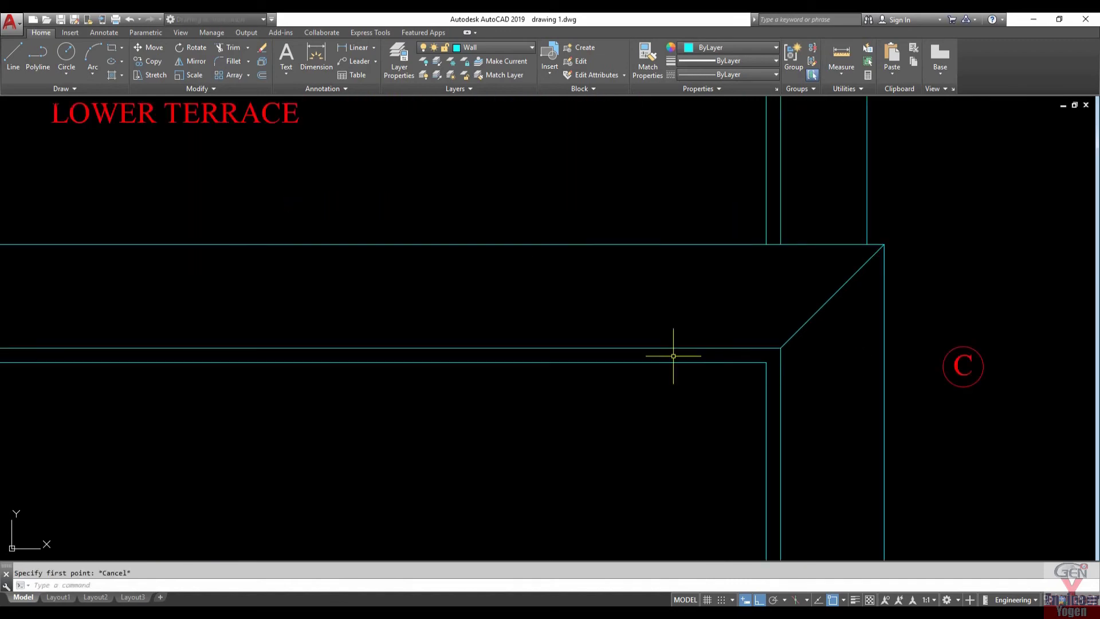
scroll(658, 359, down, 4)
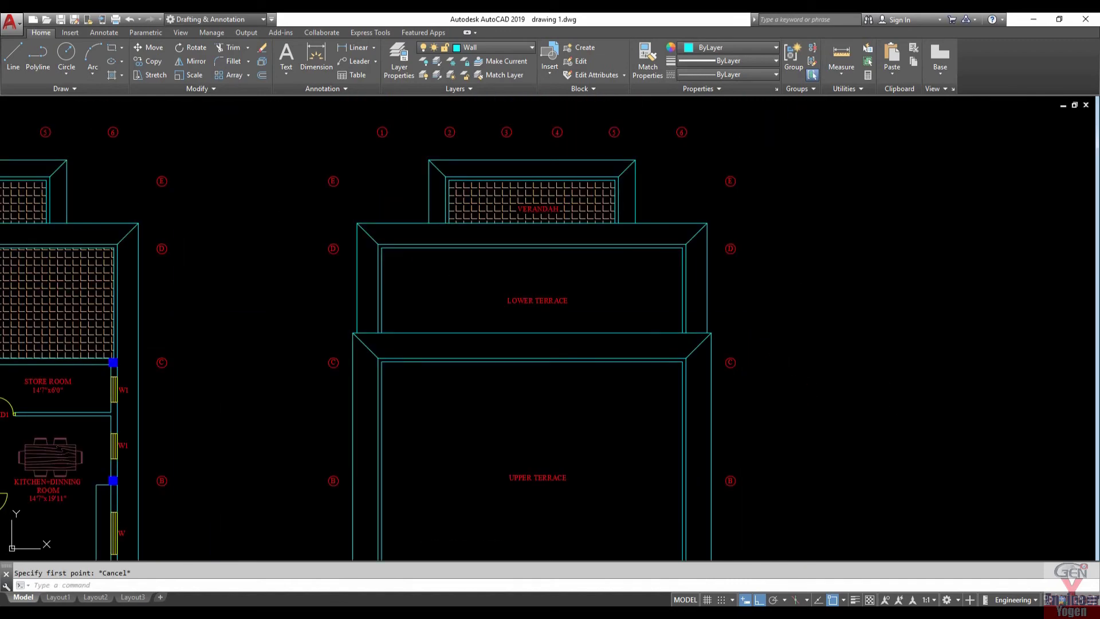
key(ctrl+s)
scroll(642, 363, down, 3)
scroll(570, 351, down, 1)
scroll(569, 355, up, 2)
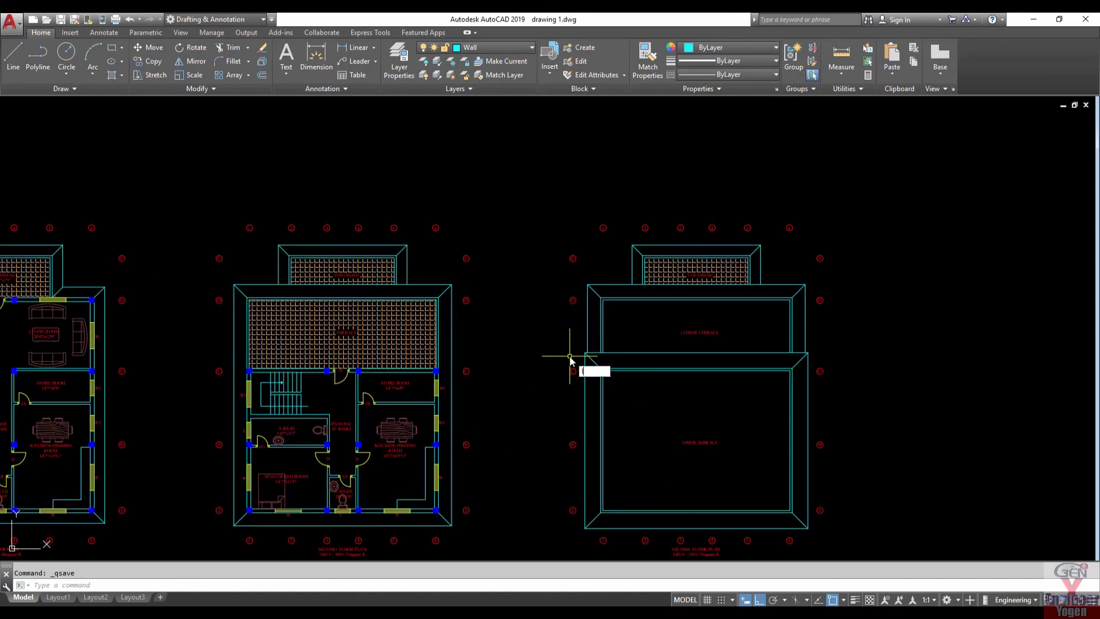
Choose the Staircase - Spiral block from DesignCenter's House Designer blocks for insertion.
text(re)
key(Escape)
key(ctrl+2)
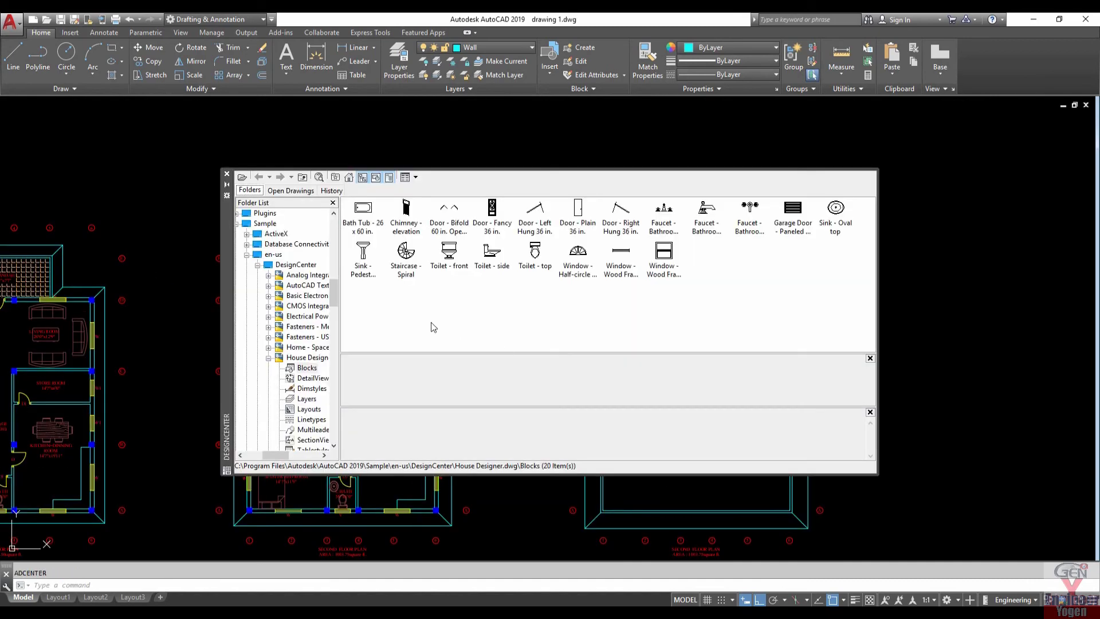
click(402, 258)
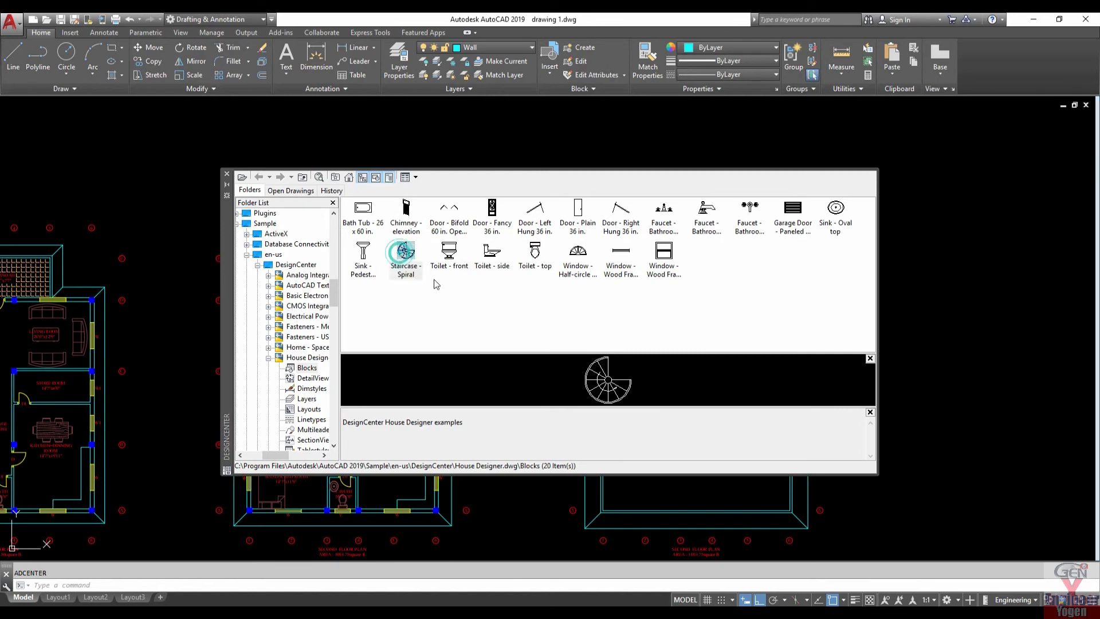
double_click(403, 255)
Place the spiral staircase right of the roof plan, close DesignCenter, and select the staircase.
click(623, 385)
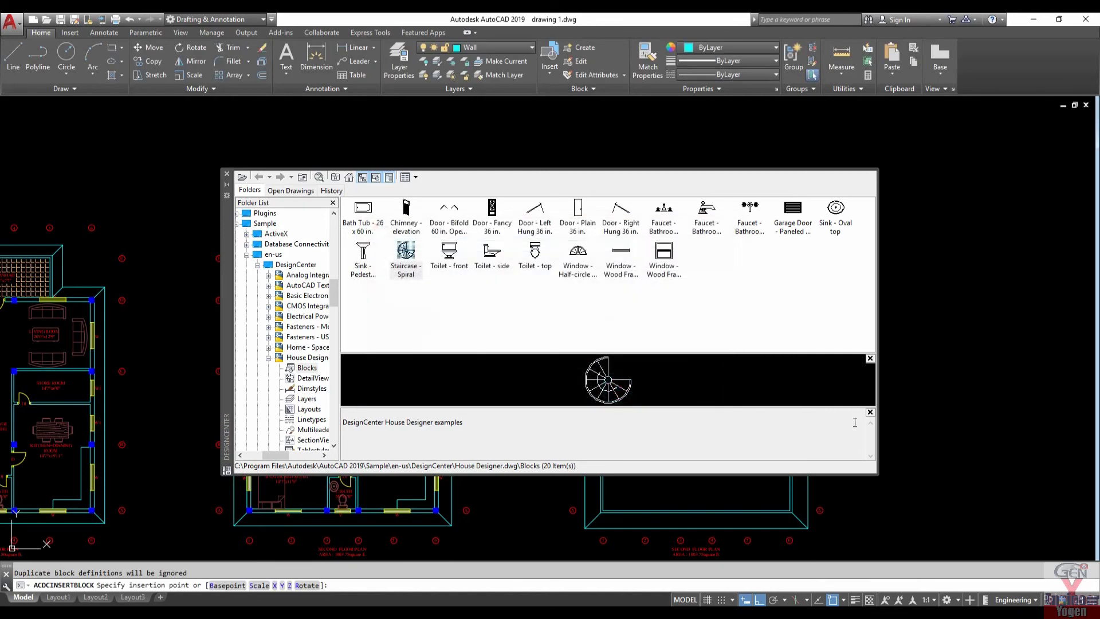
click(925, 421)
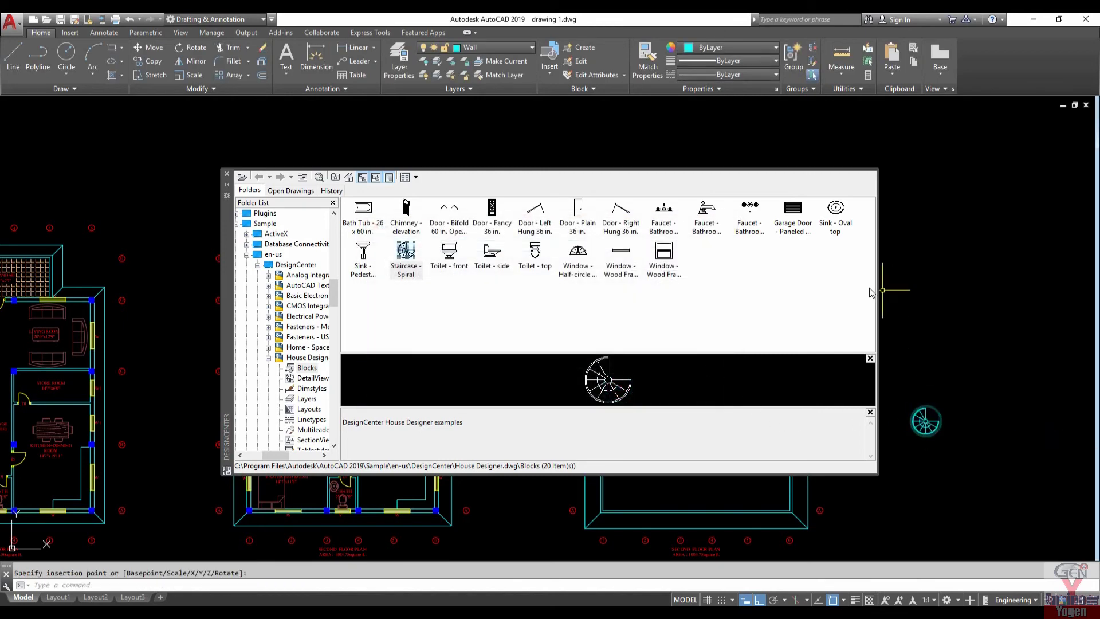
click(227, 173)
scroll(926, 430, up, 4)
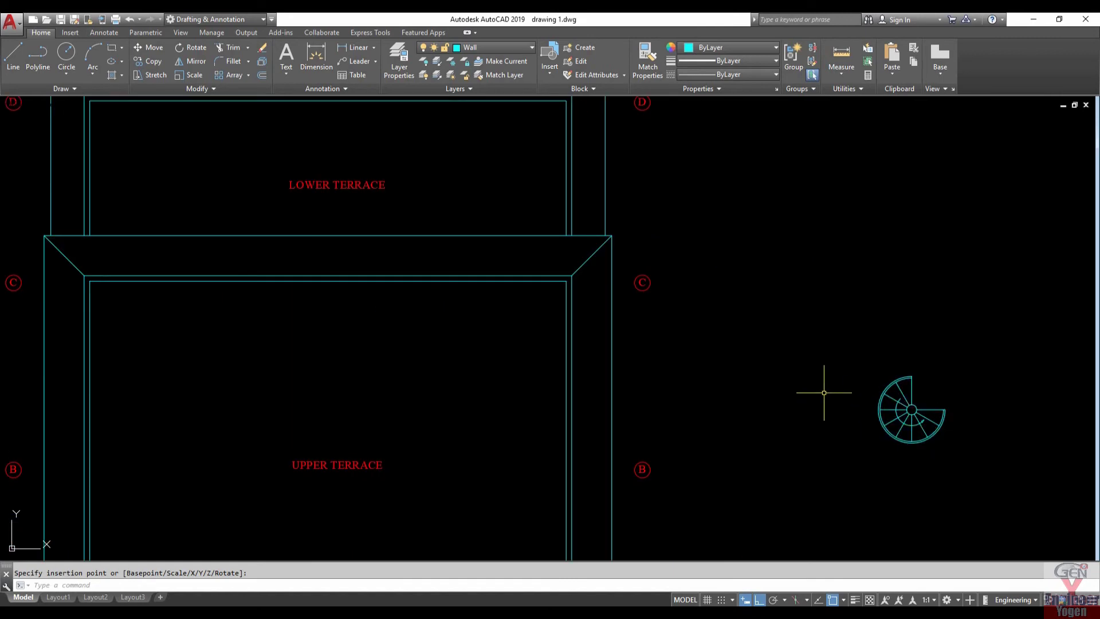
scroll(823, 393, down, 2)
click(915, 437)
click(878, 402)
text(M)
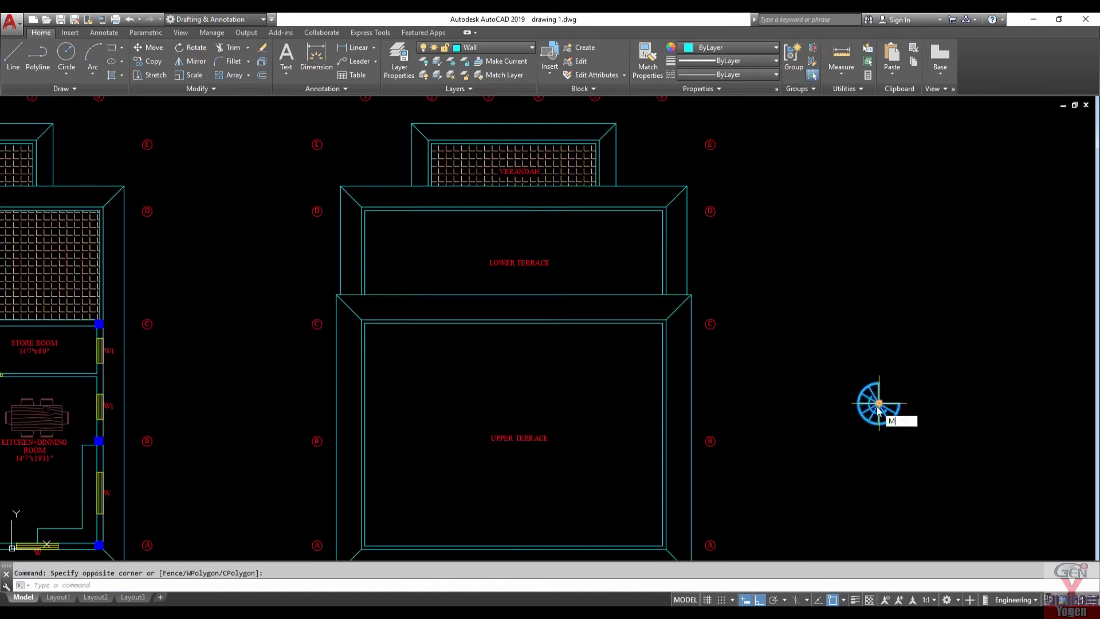
Mirror the staircase about a horizontal line keeping the source, then delete the lower copy.
text(i)
key(Return)
click(847, 368)
click(938, 368)
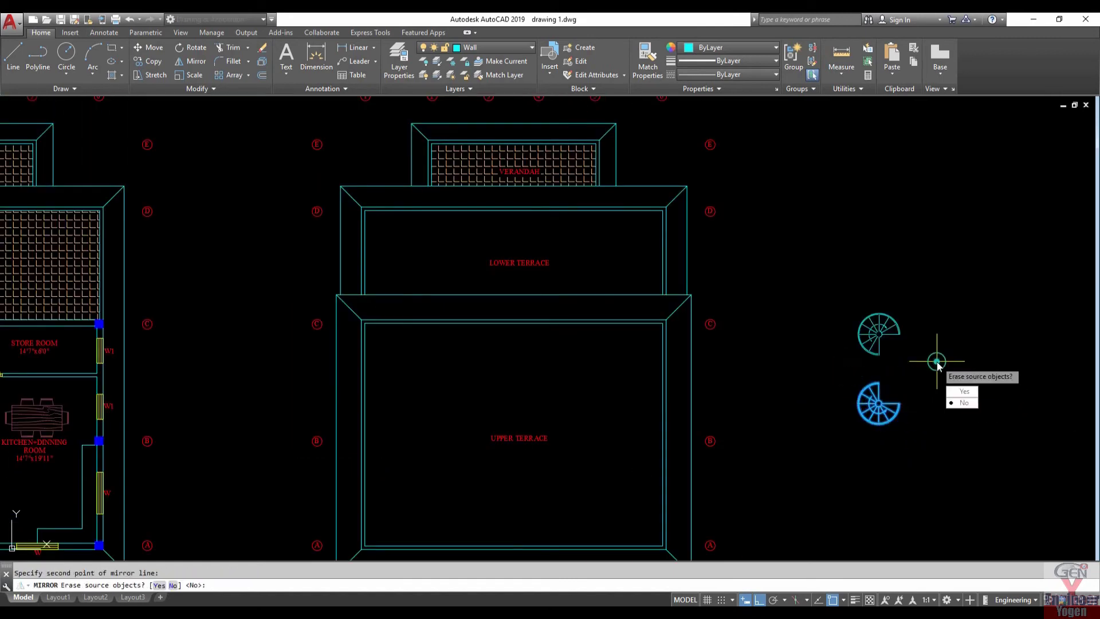
key(Return)
click(924, 437)
click(864, 400)
key(Delete)
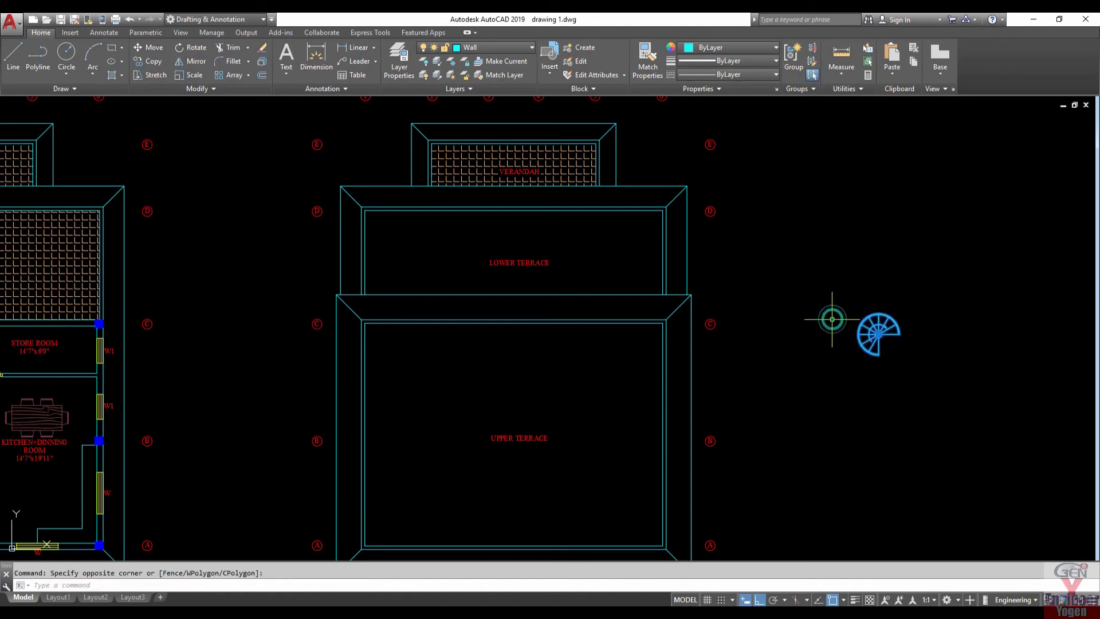
Move the remaining staircase from its lower end onto the lower terrace edge.
click(831, 330)
text(m)
key(Return)
scroll(887, 346, up, 5)
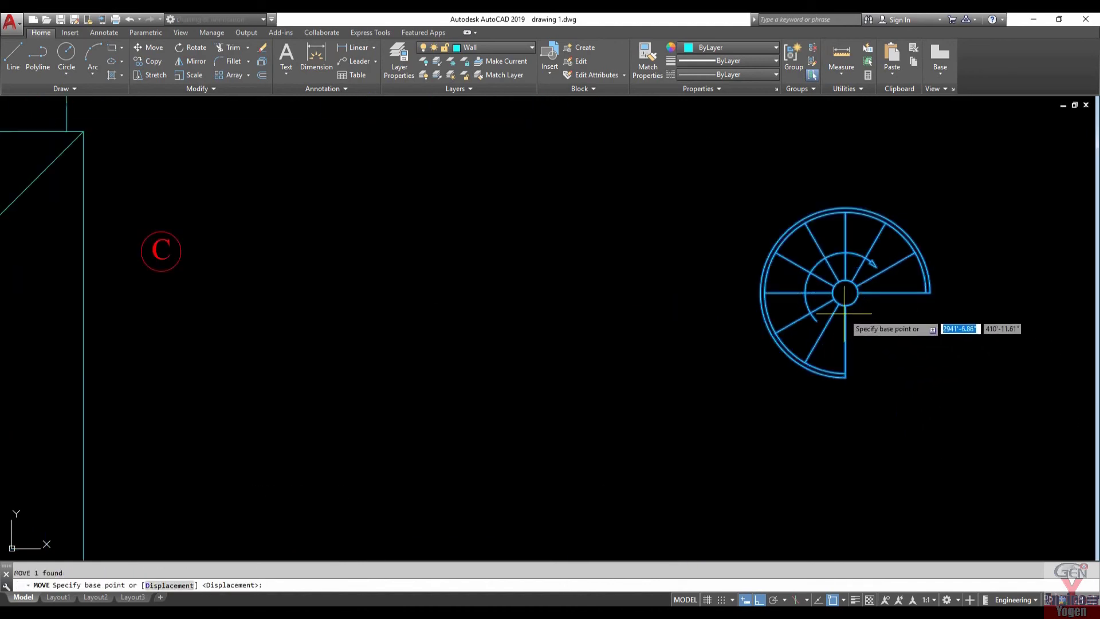
click(846, 377)
scroll(857, 368, down, 5)
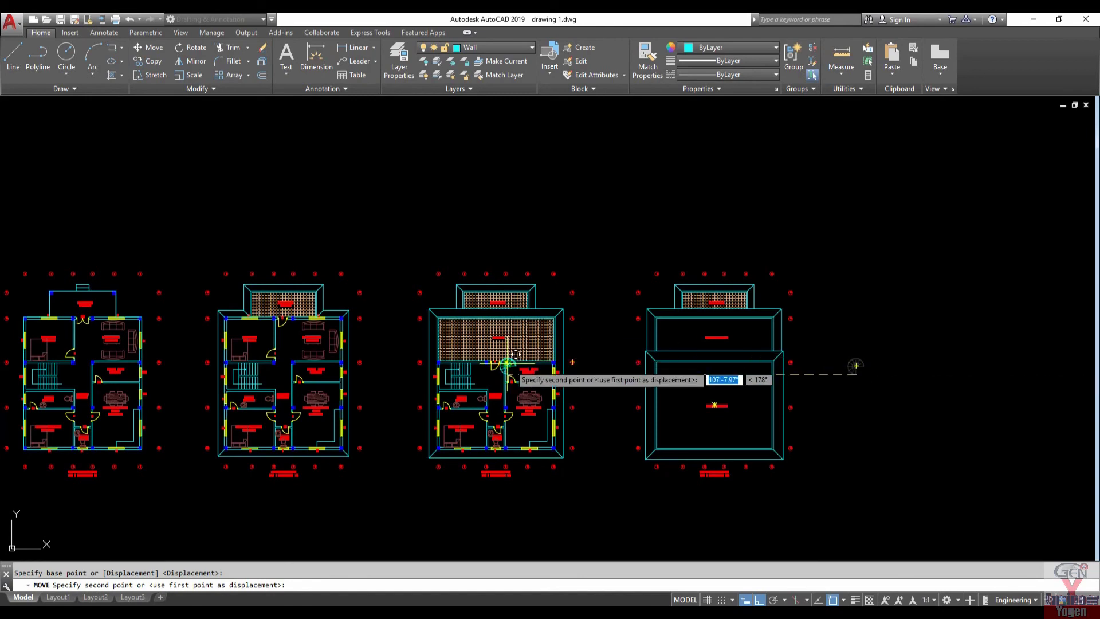
scroll(527, 367, up, 2)
scroll(868, 346, up, 6)
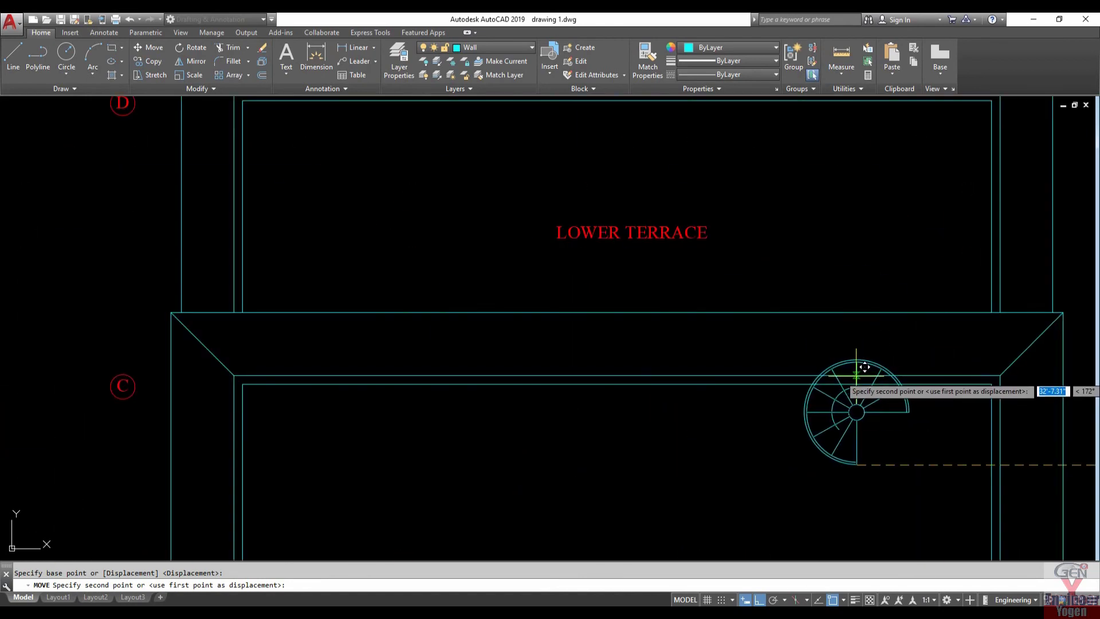
click(865, 380)
Move the staircase by its straight end to the terrace corner.
middle_drag(878, 373, 705, 381)
scroll(706, 378, up, 3)
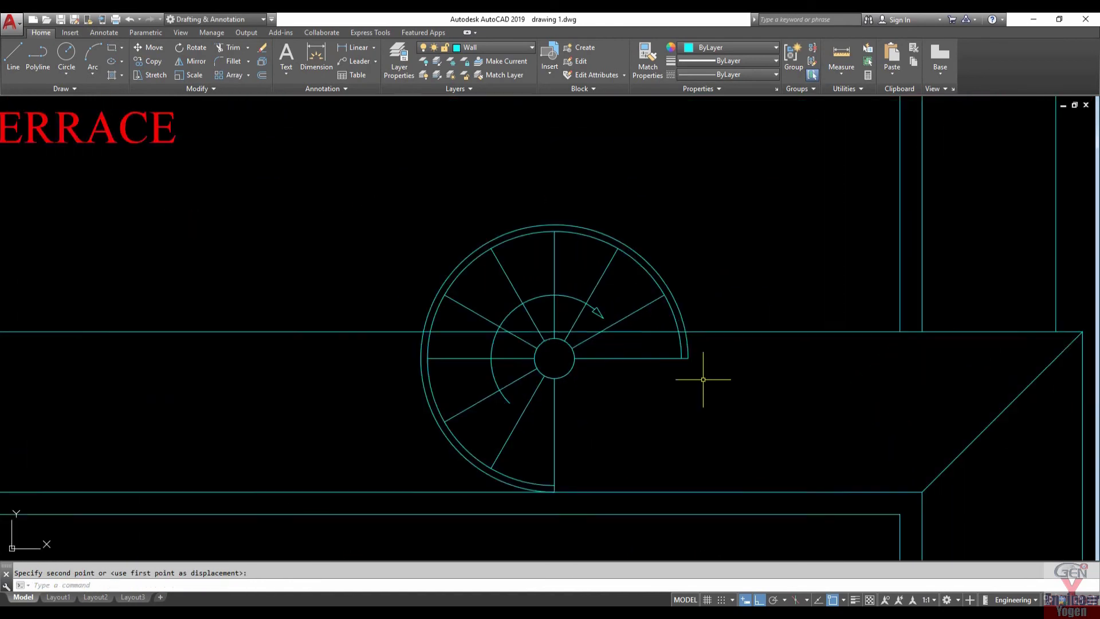
scroll(708, 375, up, 2)
click(698, 376)
click(659, 339)
text(m)
key(Return)
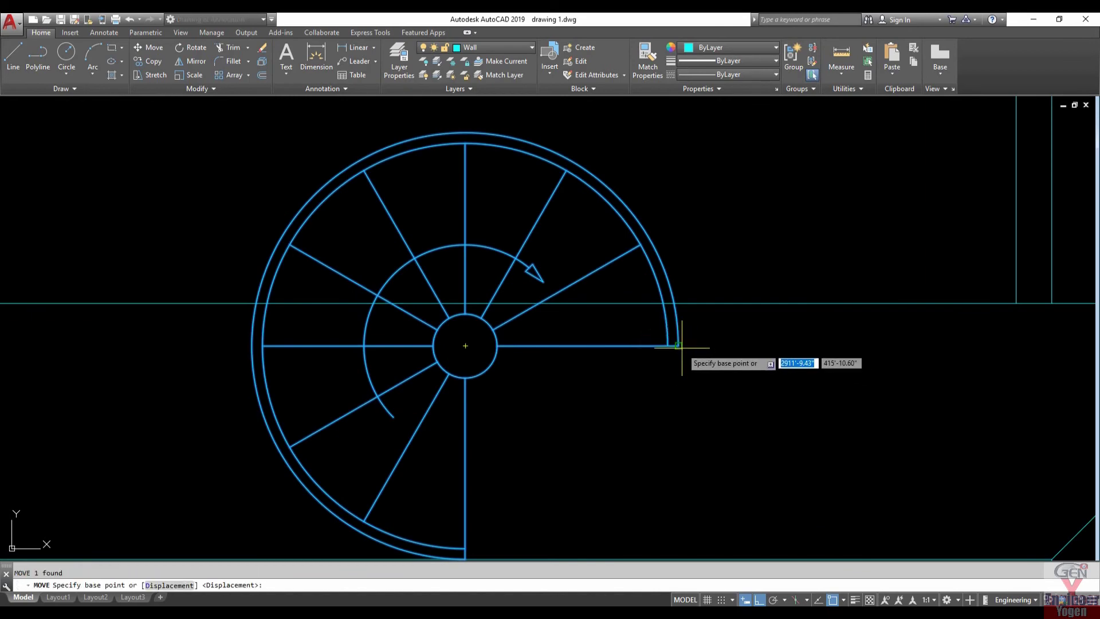
click(681, 347)
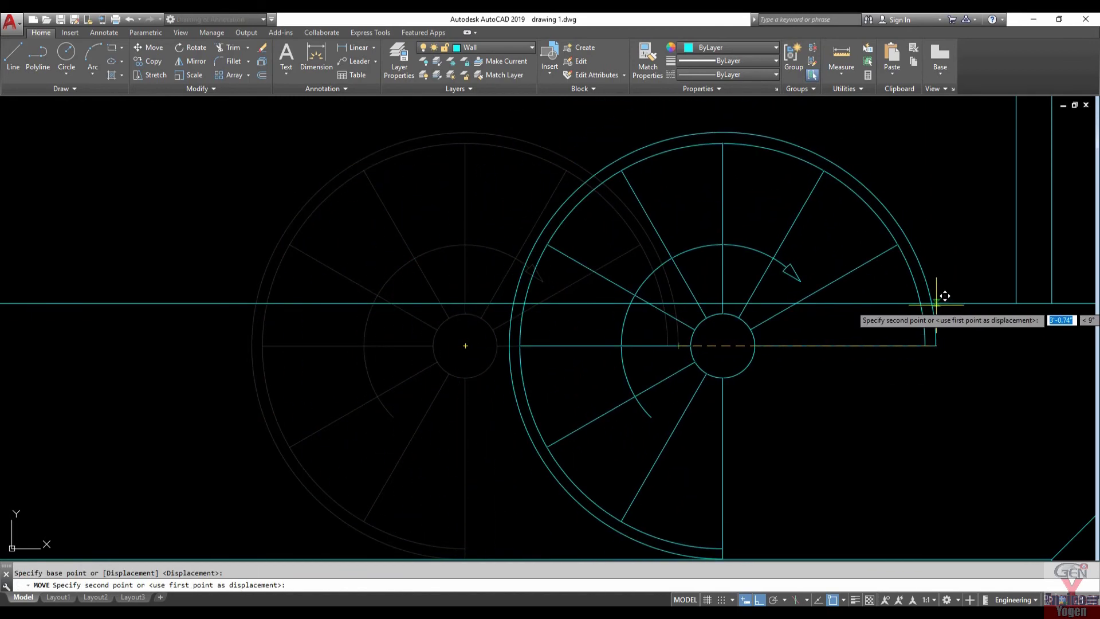
click(936, 305)
Move the staircase so its central circle is centred on the terrace edge line.
scroll(744, 344, down, 3)
scroll(653, 311, up, 1)
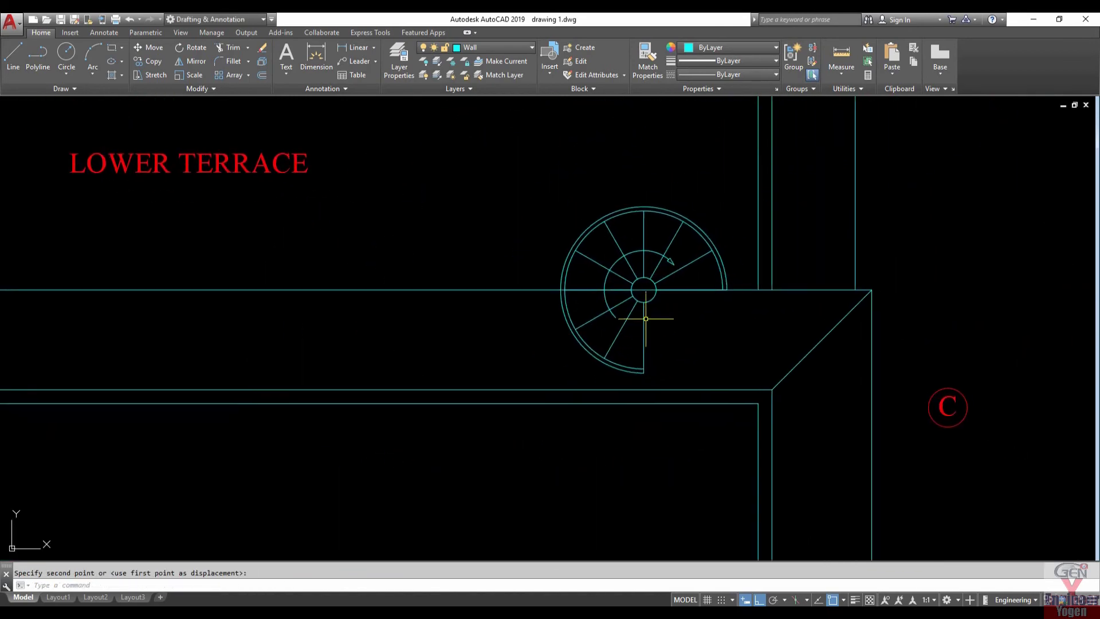
scroll(653, 311, up, 2)
click(653, 311)
click(622, 292)
key(Return)
scroll(635, 303, up, 3)
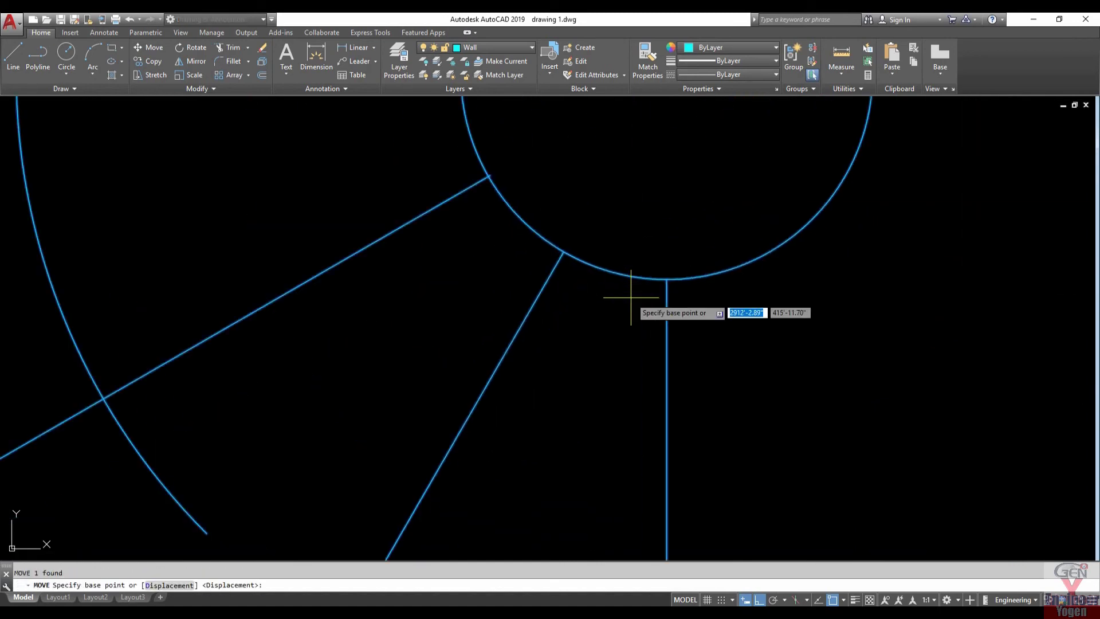
click(662, 281)
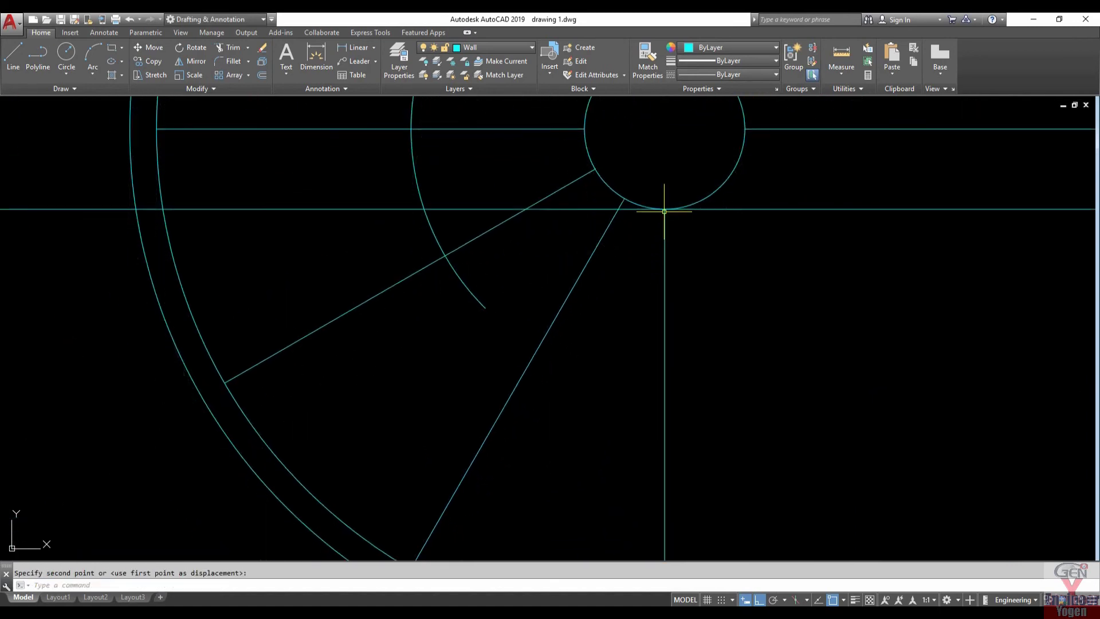
click(662, 217)
scroll(590, 336, down, 3)
key(Escape)
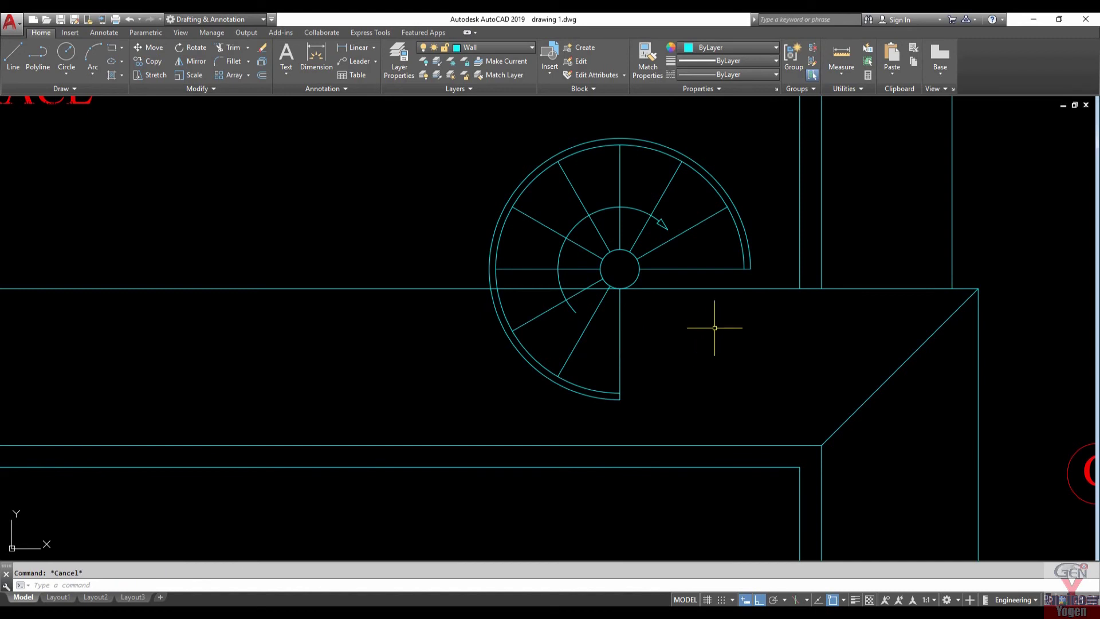
Draw two vertical lines from the staircase's right end and bottom down to the terrace wall.
text(l)
key(Return)
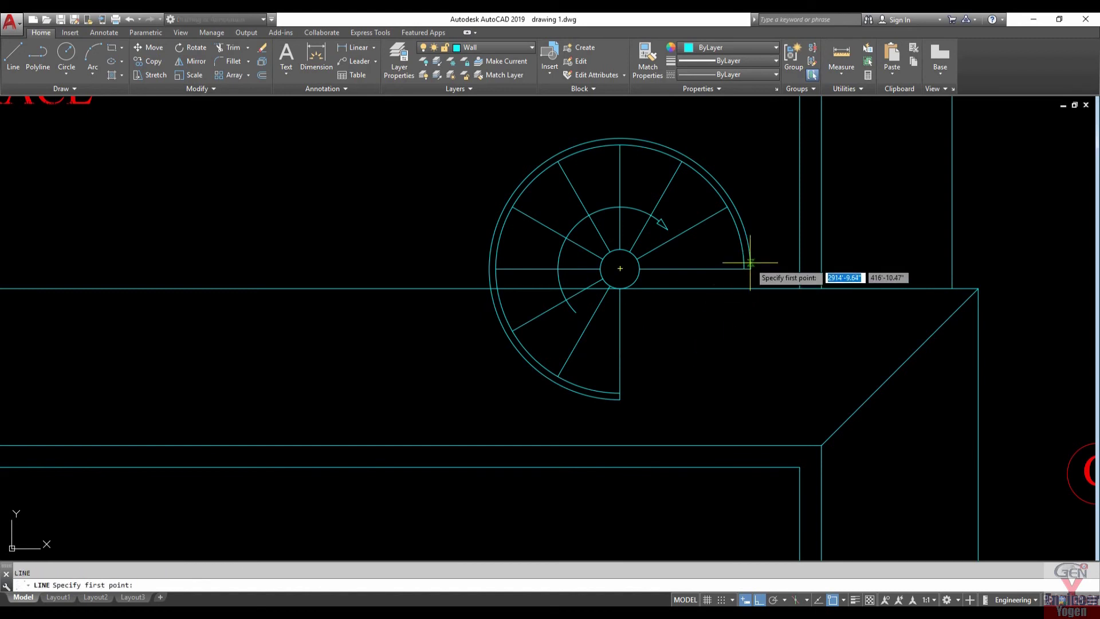
click(750, 268)
click(750, 467)
key(Escape)
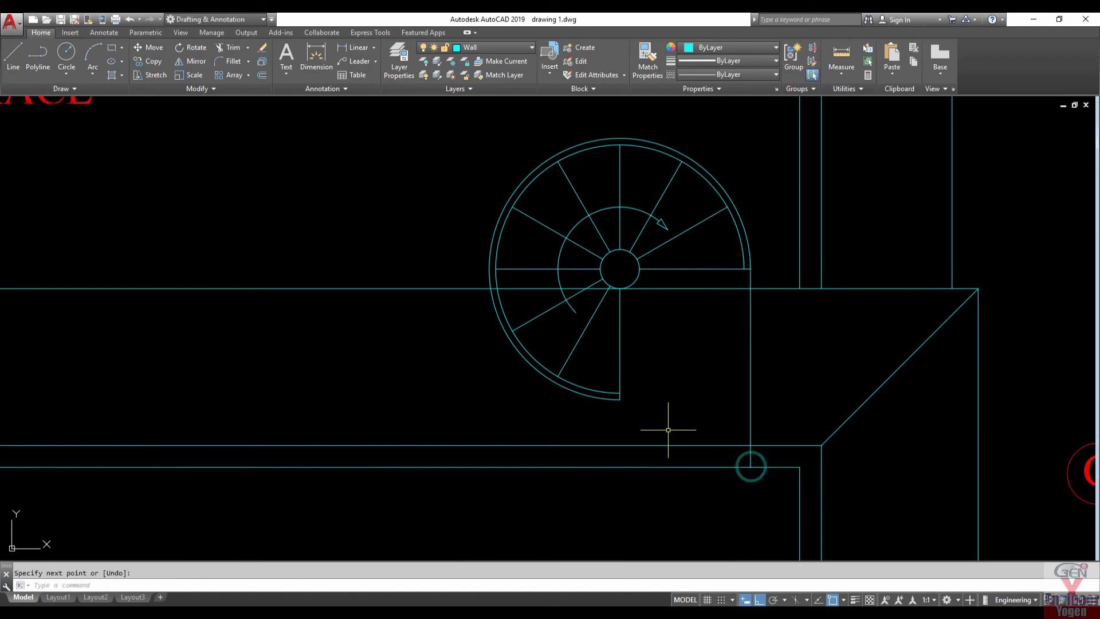
key(Return)
click(620, 288)
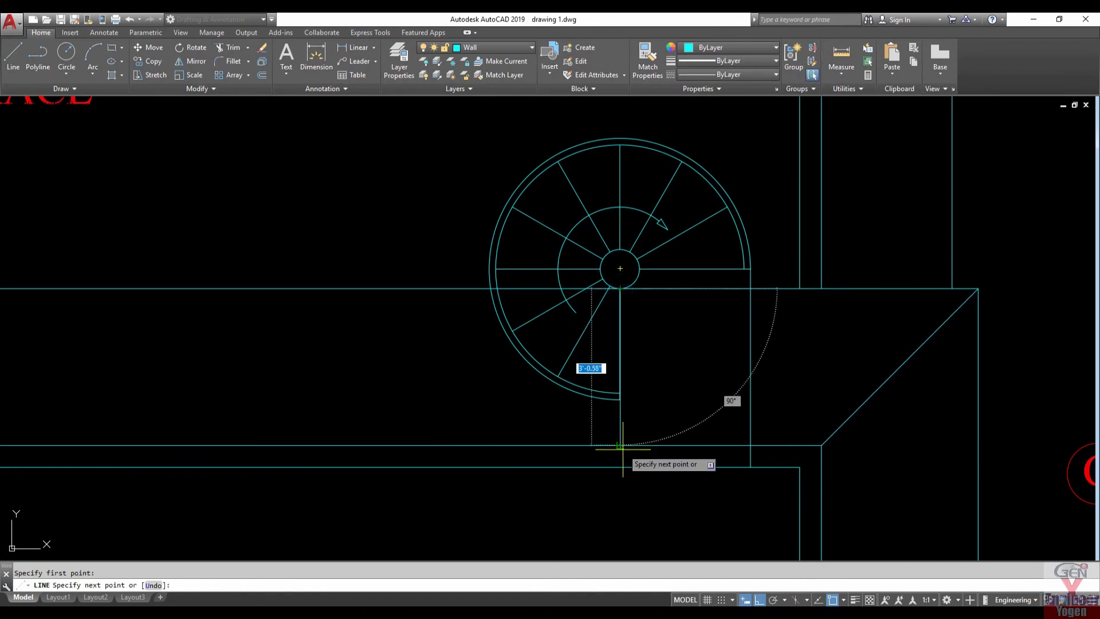
click(620, 466)
key(Return)
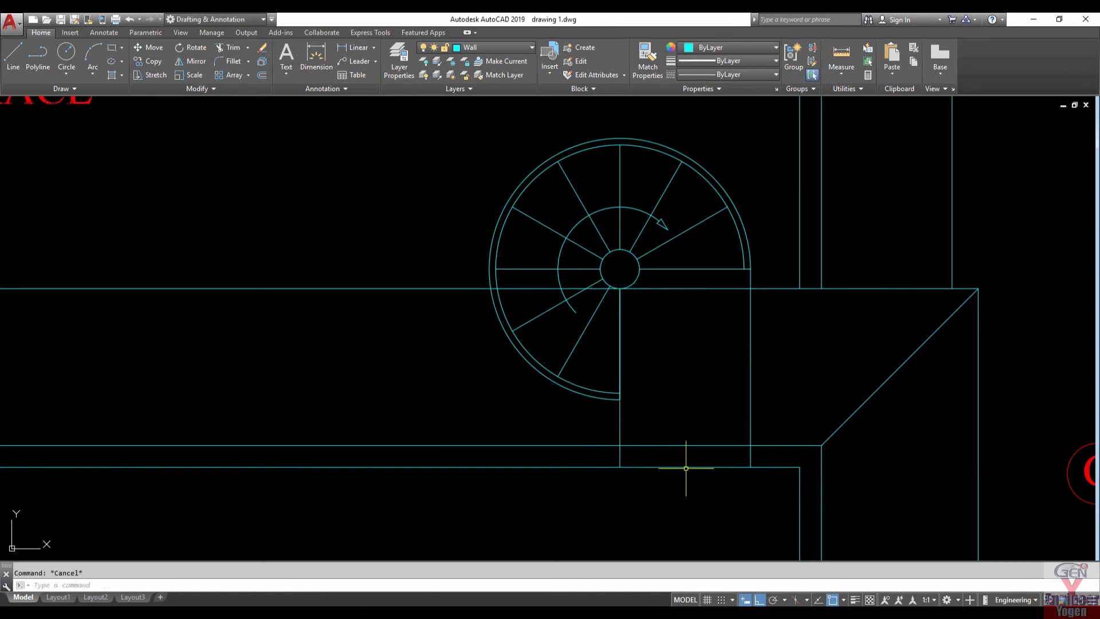
text(TR)
Trim the wall lines between the two new lines to open the wall.
key(Return)
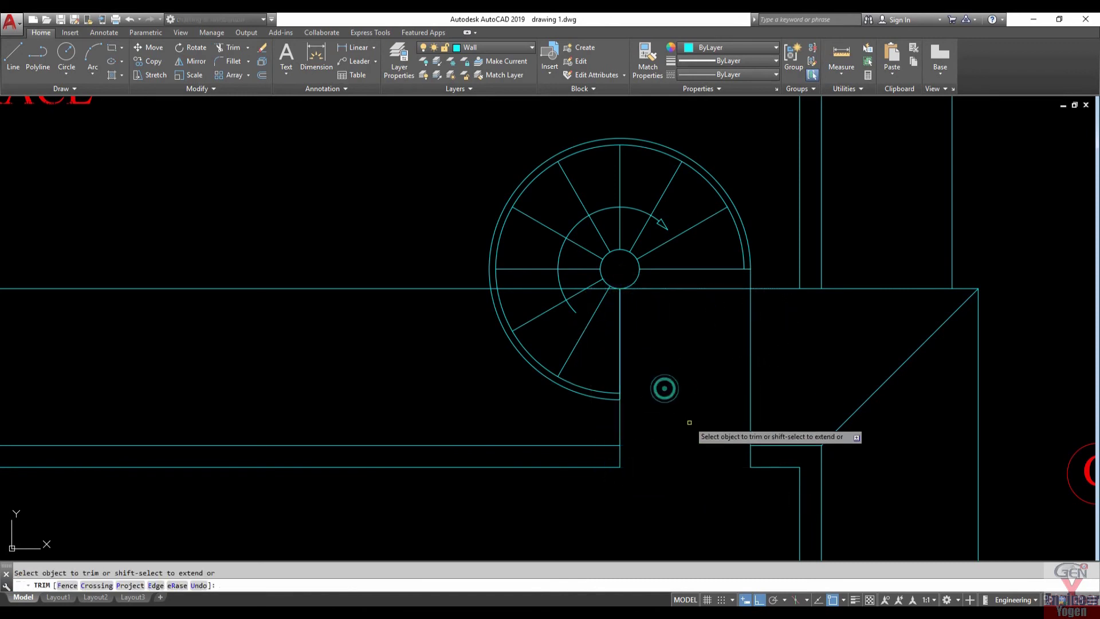
scroll(670, 458, down, 6)
key(Escape)
scroll(672, 459, up, 4)
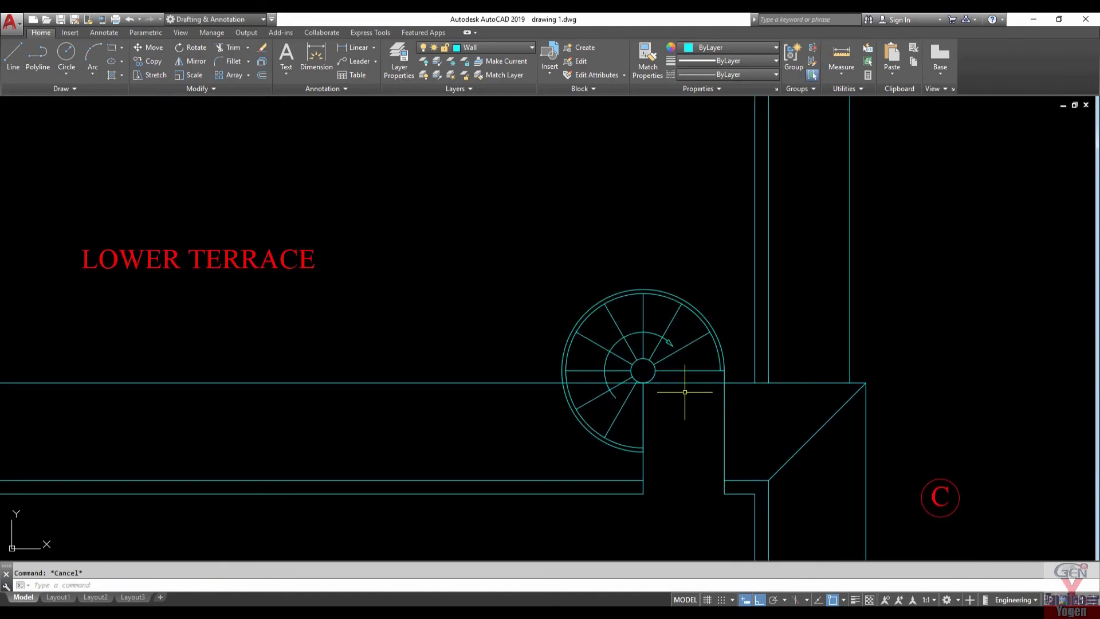
Copy the spiral staircase onto the TERRACE plan.
scroll(684, 392, up, 2)
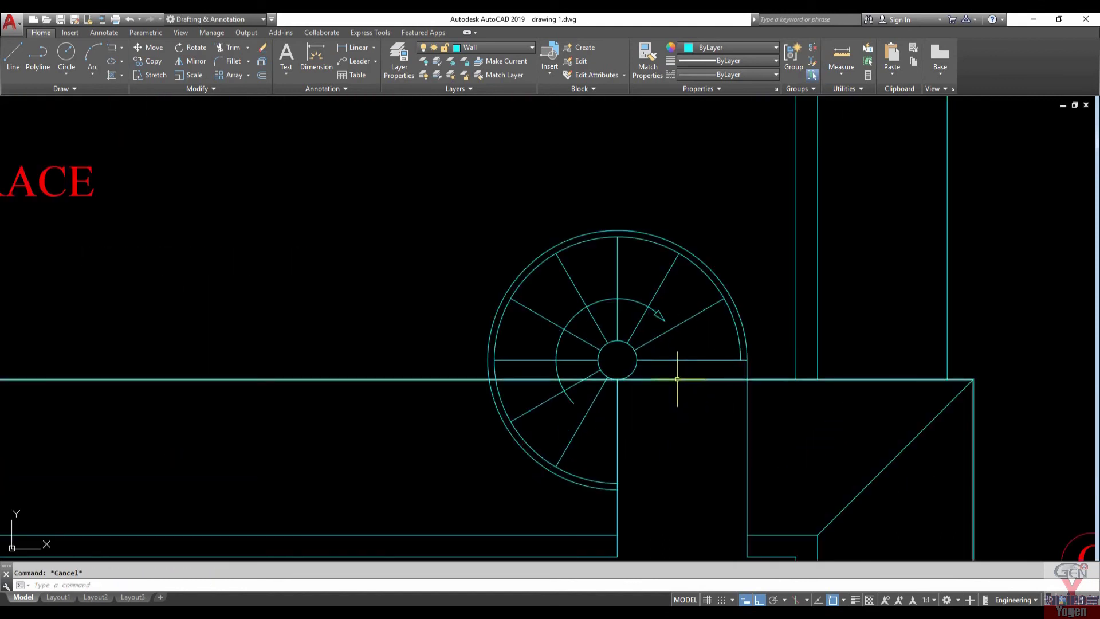
text(Tr)
key(Return)
key(Escape)
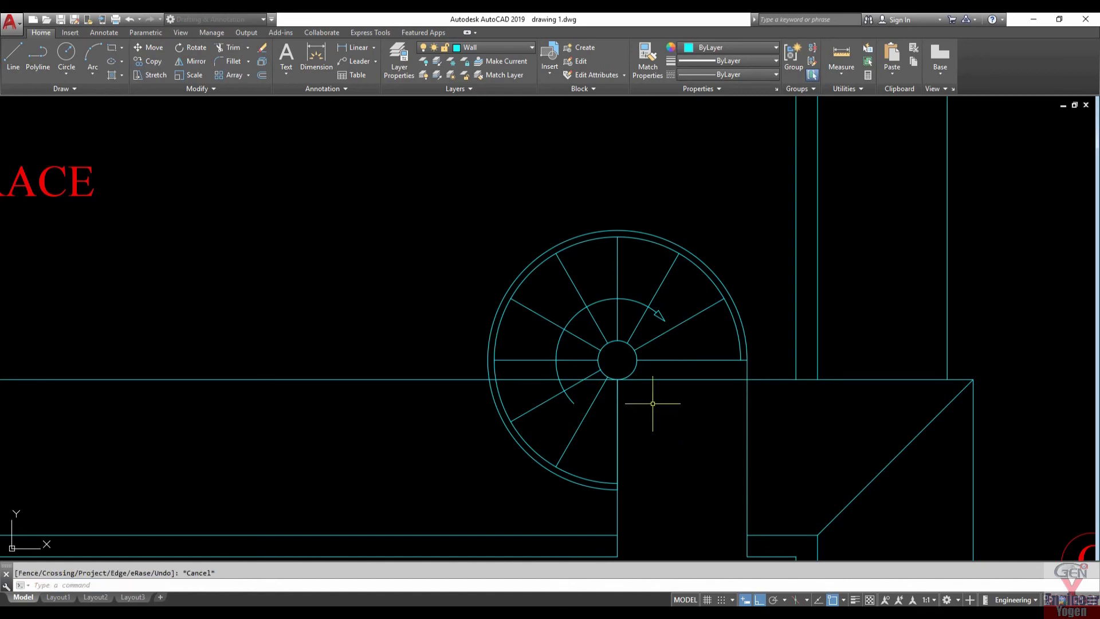
click(733, 298)
text(o)
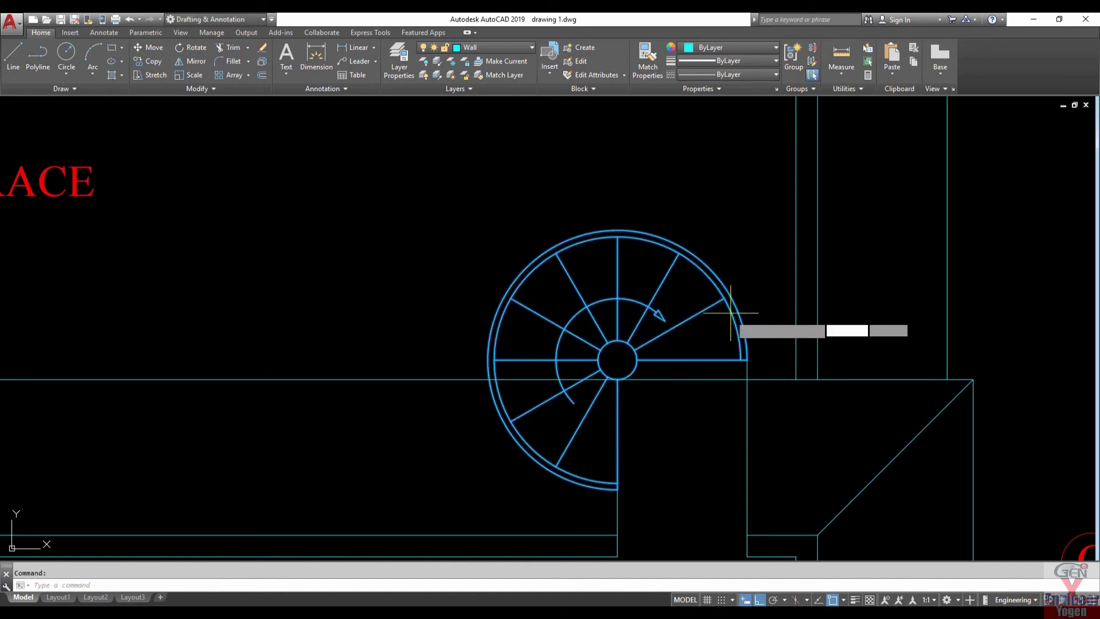
key(Return)
scroll(765, 384, down, 4)
click(784, 445)
scroll(778, 441, down, 5)
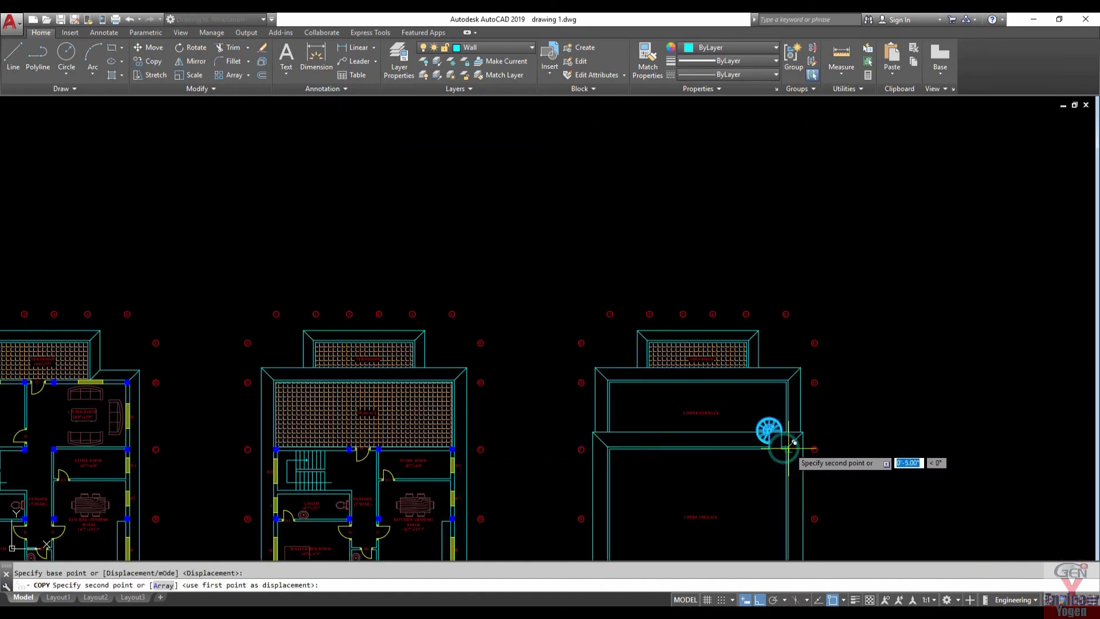
scroll(447, 452, up, 2)
scroll(452, 446, up, 6)
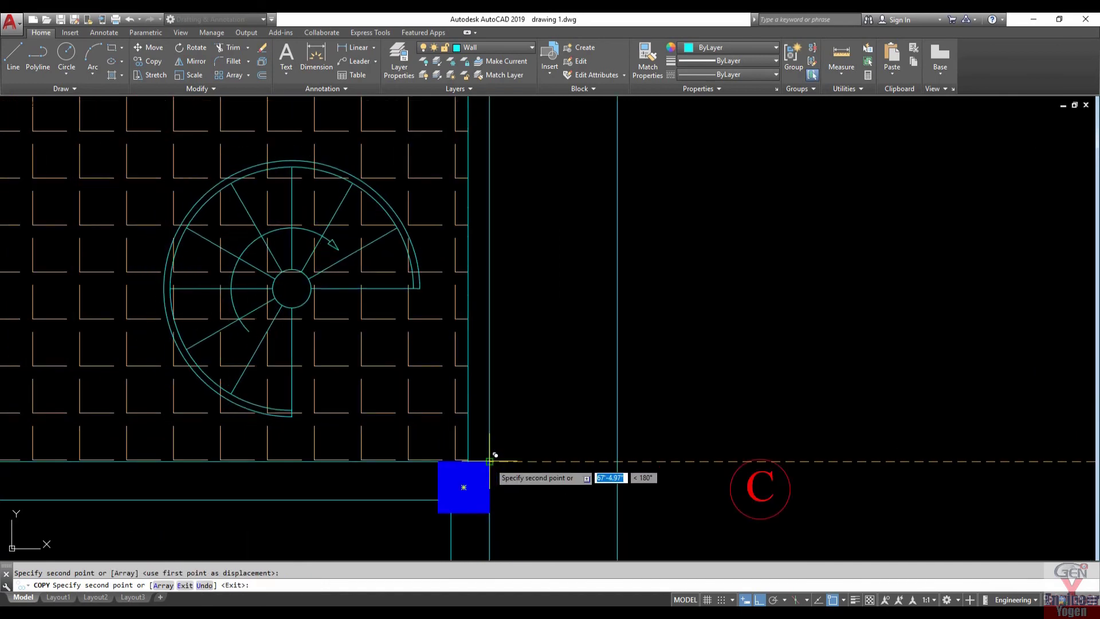
click(490, 453)
key(Escape)
Explode the copied staircase block into separate lines.
scroll(448, 388, down, 3)
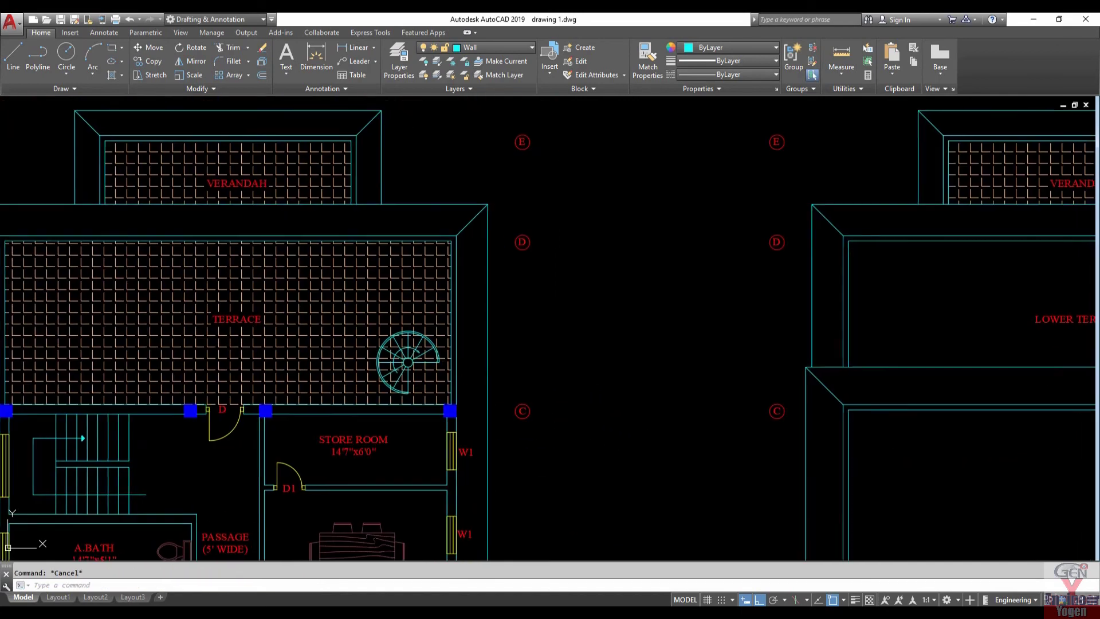
scroll(449, 387, down, 2)
scroll(851, 368, up, 2)
scroll(674, 367, up, 1)
scroll(673, 362, up, 4)
click(673, 362)
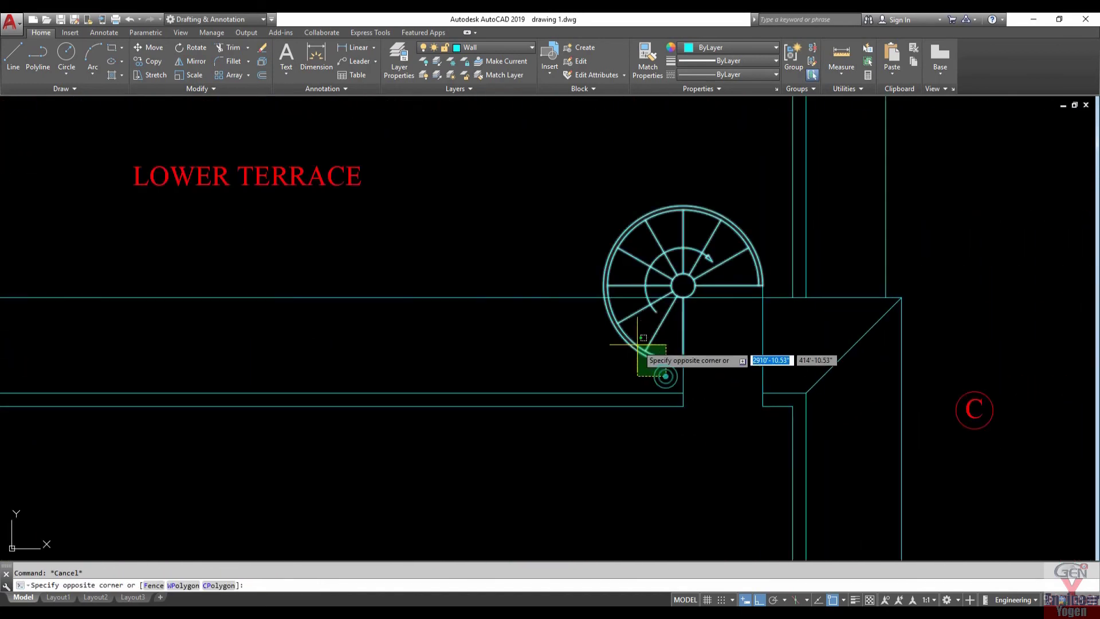
click(637, 342)
text(x)
key(Return)
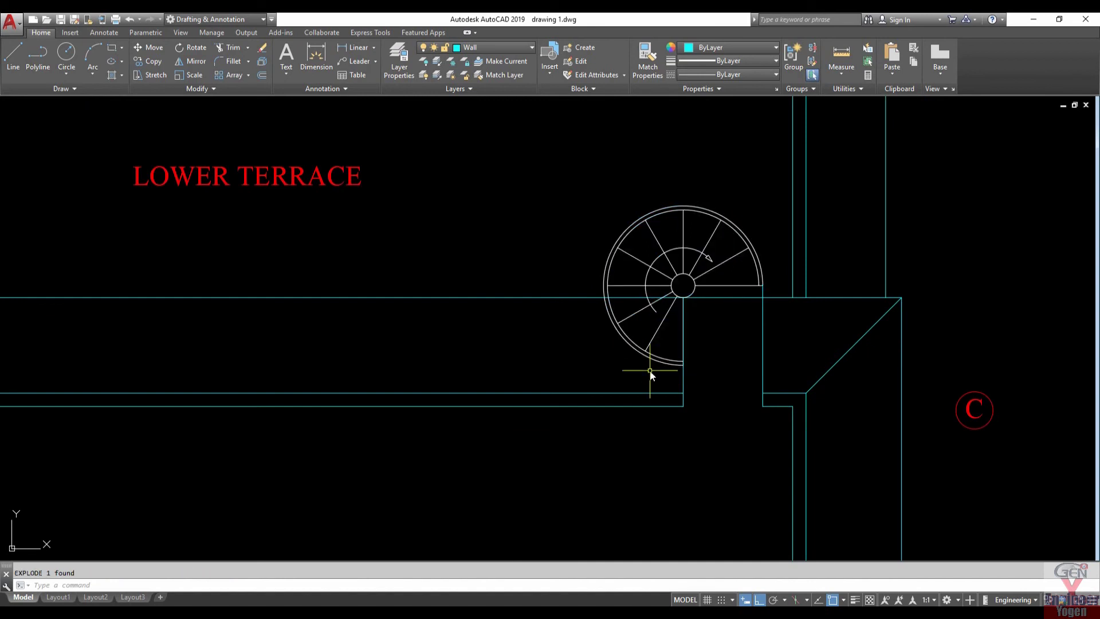
Trim the staircase lines below the terrace edge and delete the leftover lower arc.
text(tr)
key(Return)
key(Return)
click(668, 373)
click(605, 308)
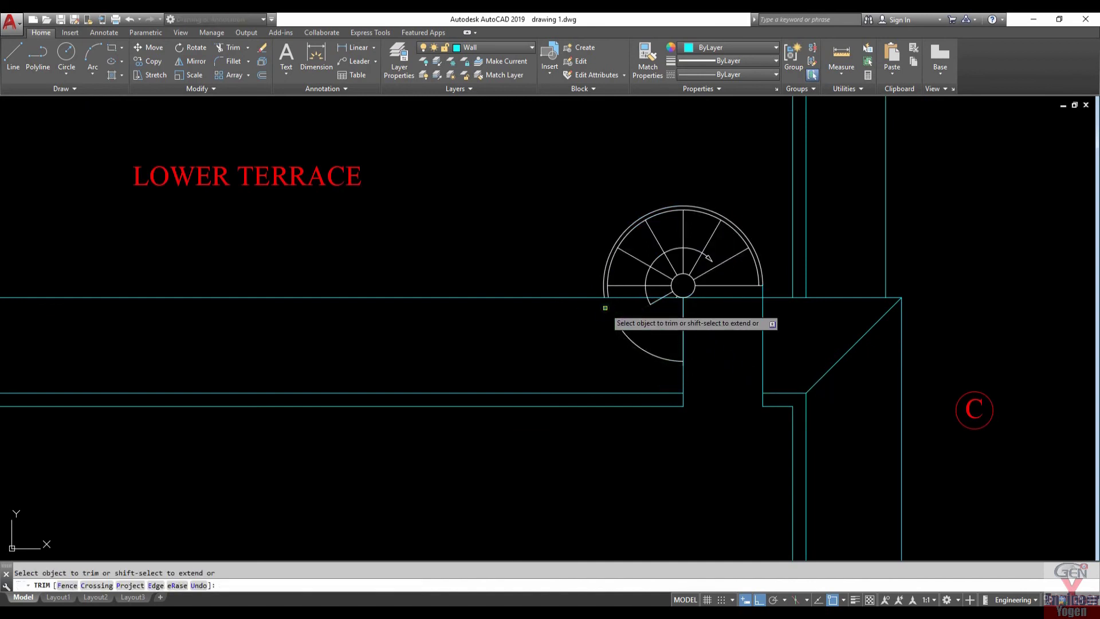
scroll(605, 307, up, 2)
scroll(604, 308, up, 3)
click(676, 303)
click(617, 274)
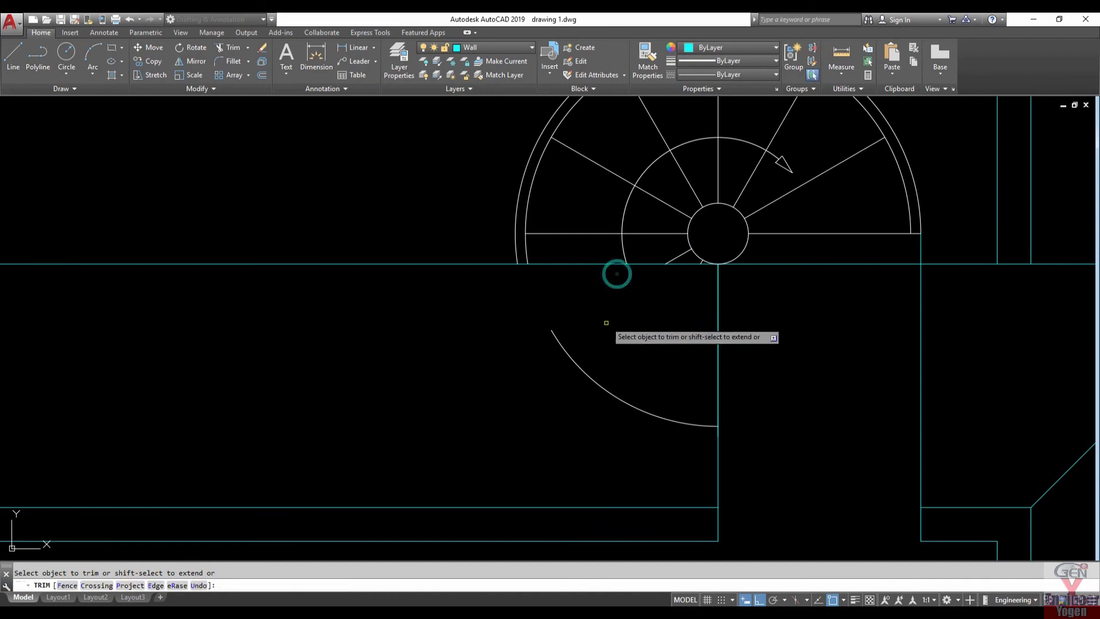
key(Escape)
click(569, 356)
key(Delete)
Move the whole spiral stair onto the Wall layer.
scroll(597, 362, down, 4)
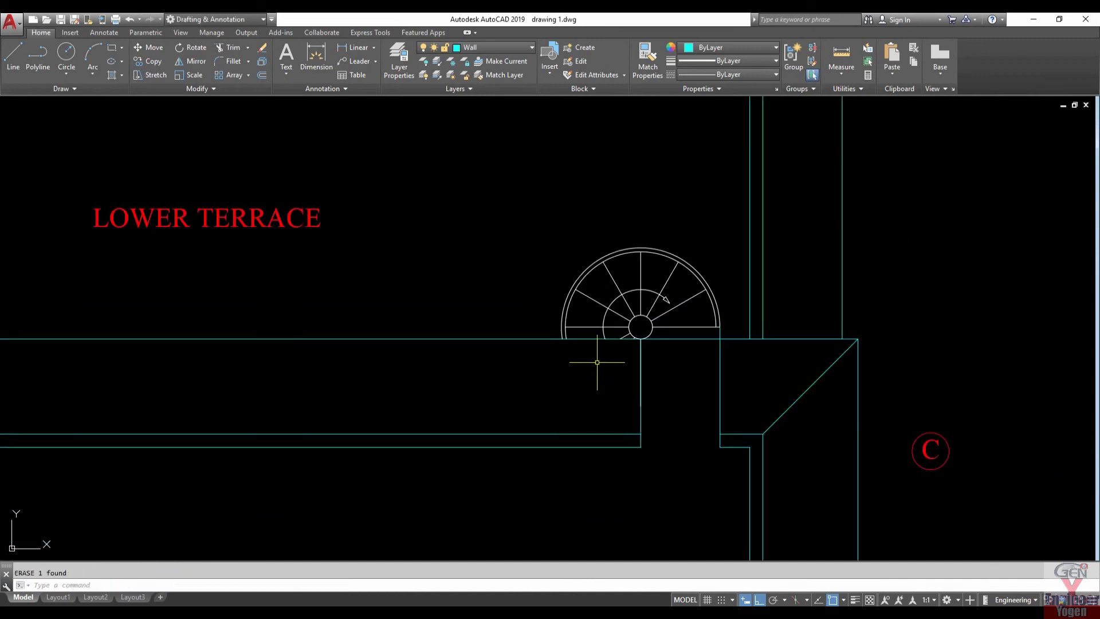
click(508, 225)
click(729, 383)
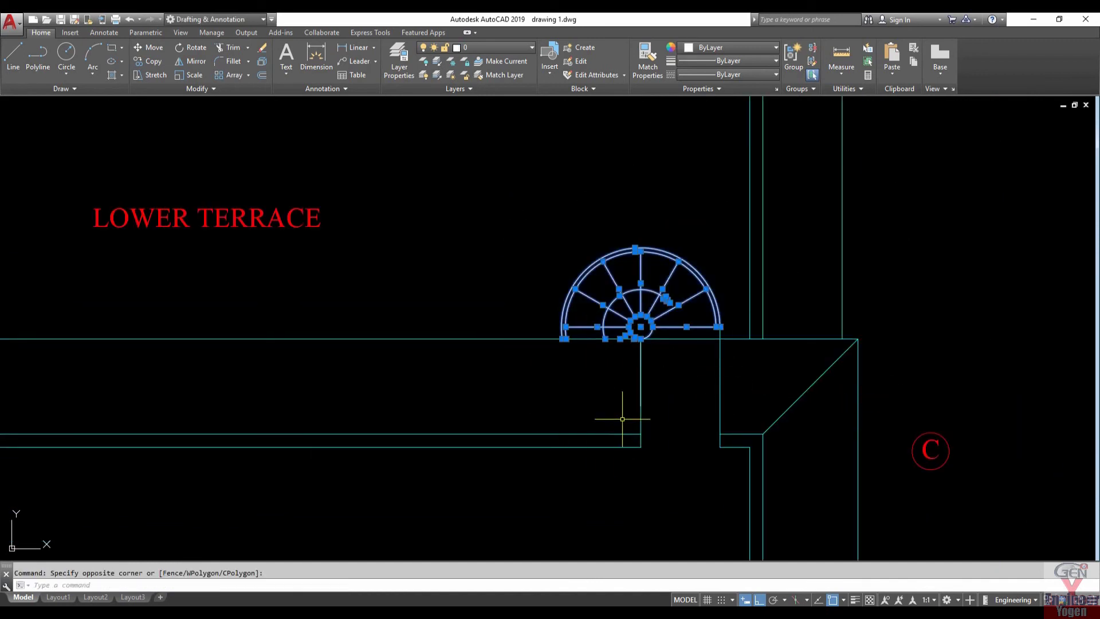
click(516, 54)
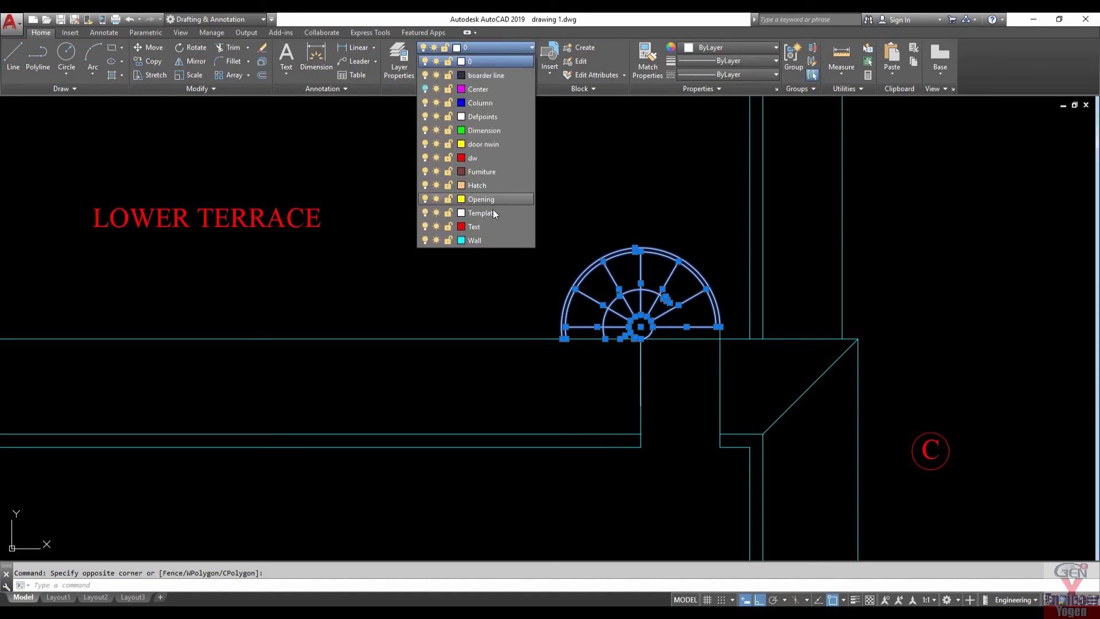
click(497, 239)
key(Escape)
scroll(693, 355, up, 2)
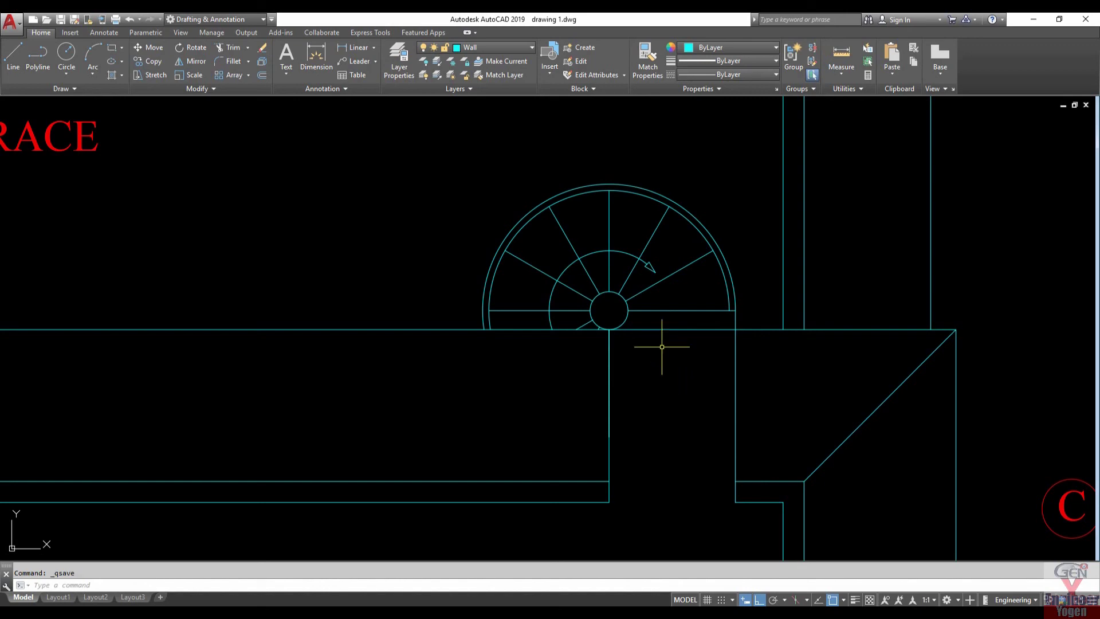
scroll(662, 346, down, 10)
scroll(657, 331, down, 3)
scroll(611, 336, up, 6)
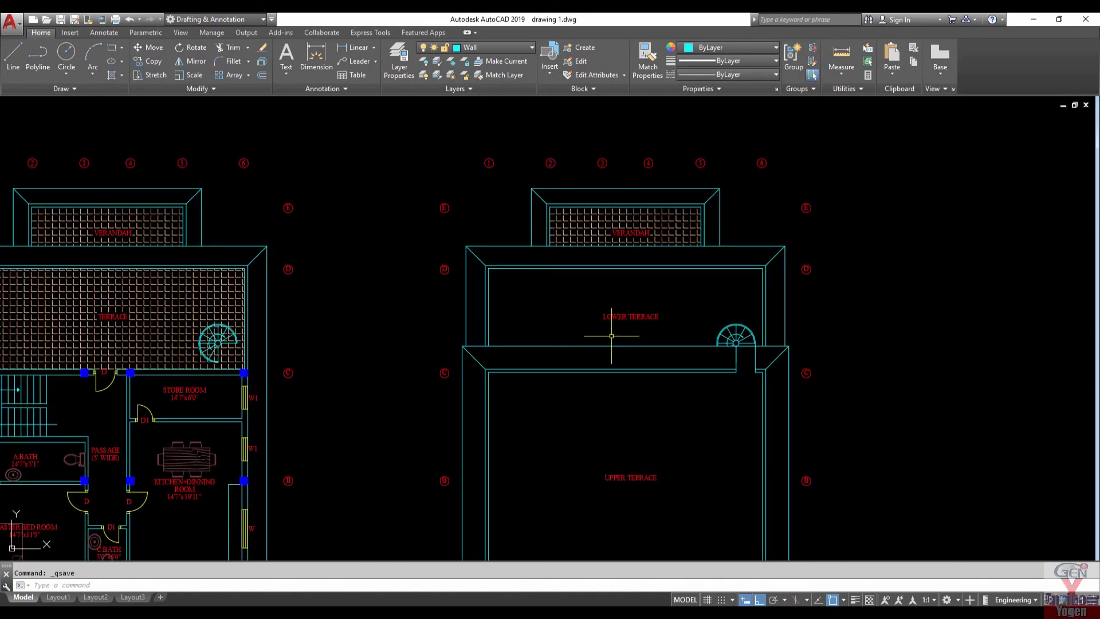
scroll(611, 335, up, 2)
scroll(612, 335, down, 2)
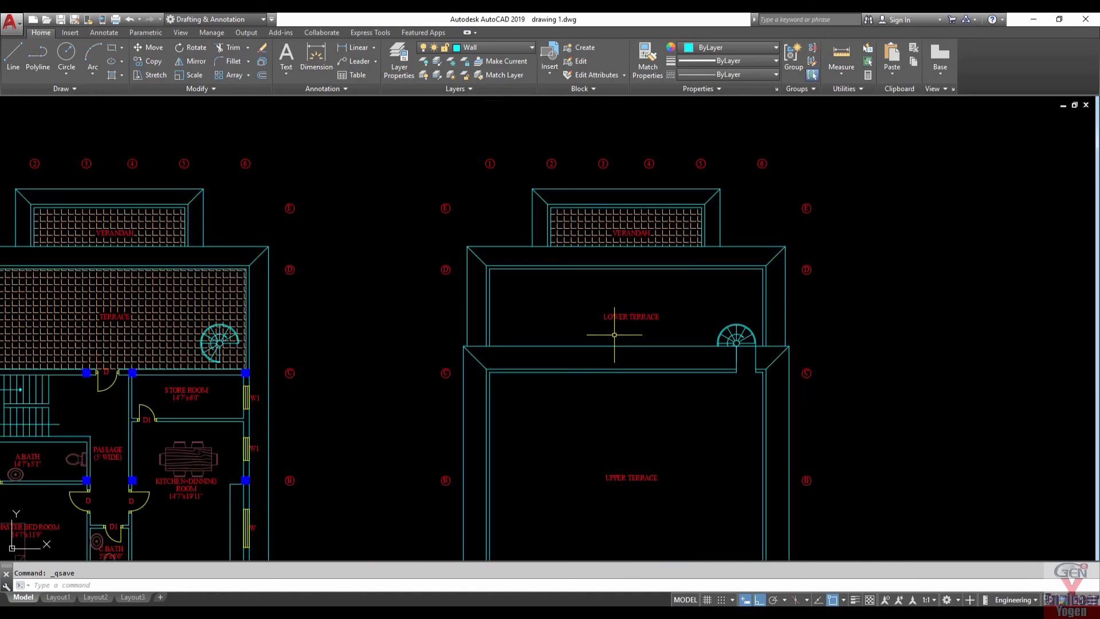
text(H)
Make Hatch the current layer and fill the lower terrace with the grid hatch.
key(Return)
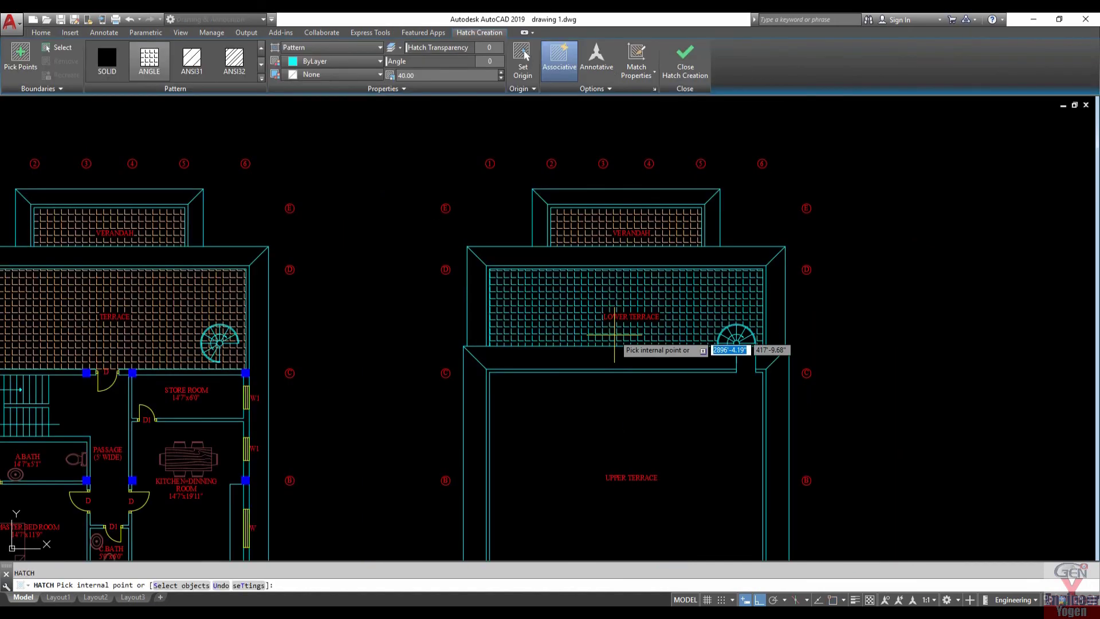
click(50, 35)
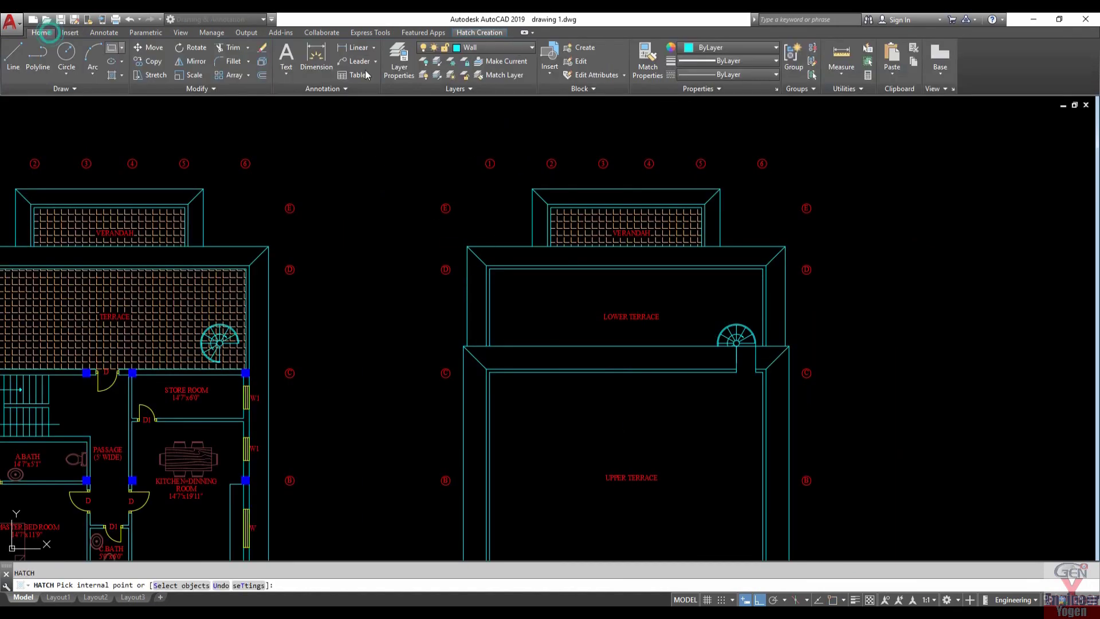
click(507, 48)
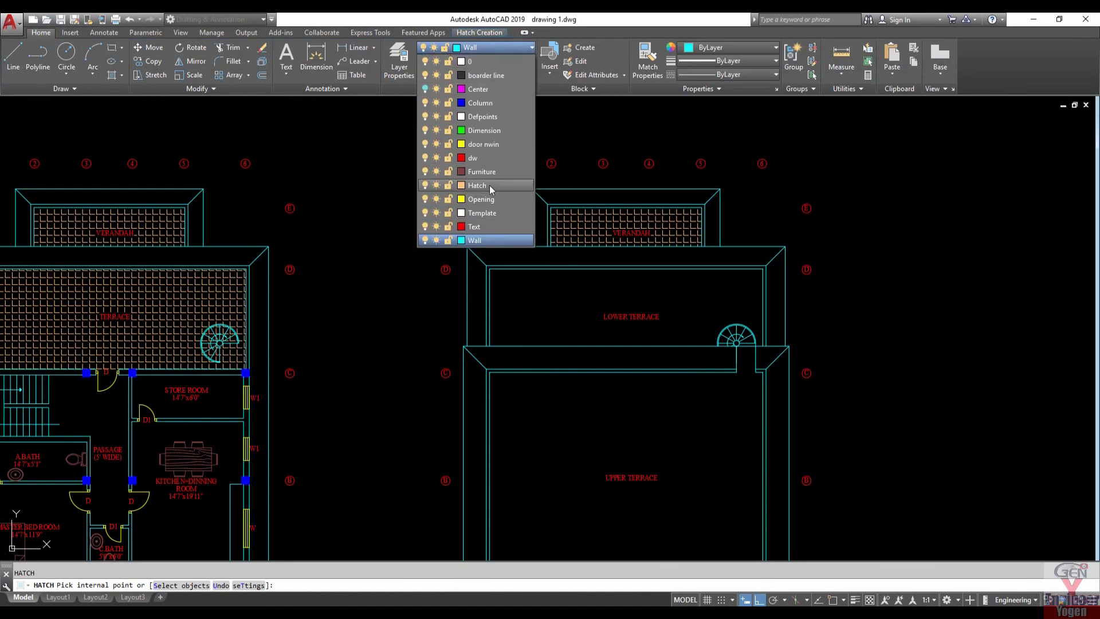
click(481, 185)
click(558, 319)
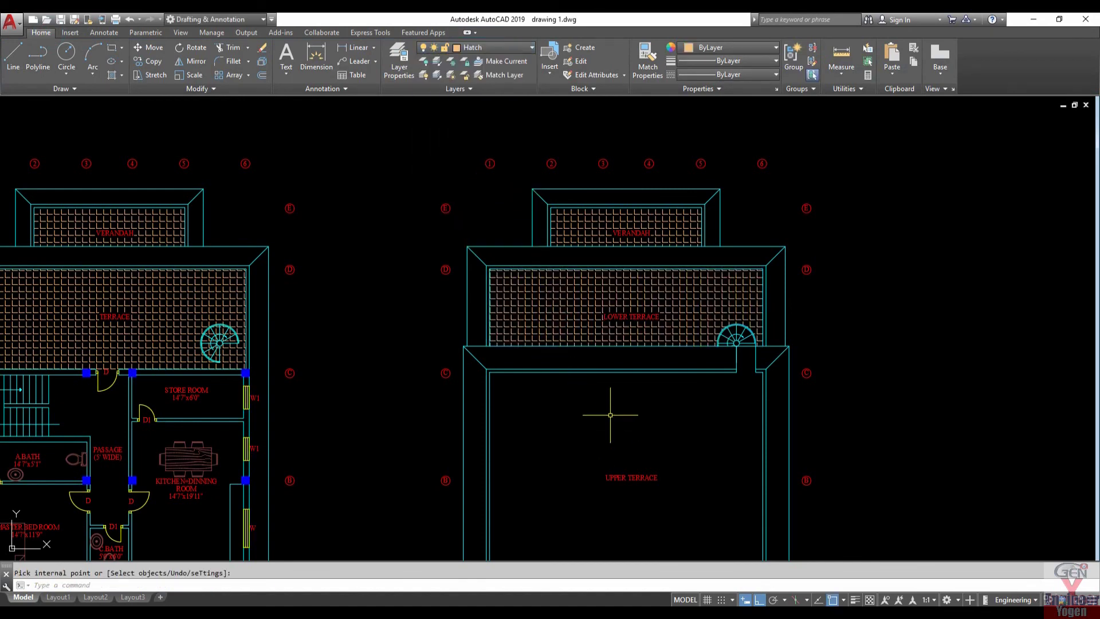
scroll(658, 395, down, 3)
scroll(704, 368, up, 4)
scroll(683, 376, up, 4)
Draw a temporary line closing off the stair opening.
key(Return)
text(l)
key(Return)
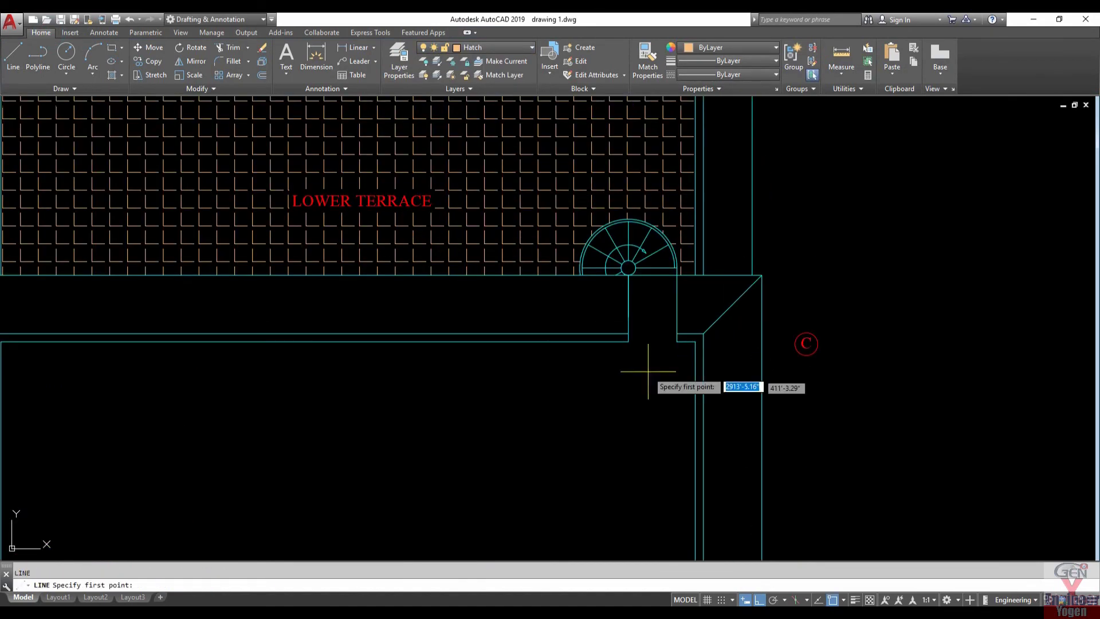
scroll(647, 372, up, 2)
click(619, 329)
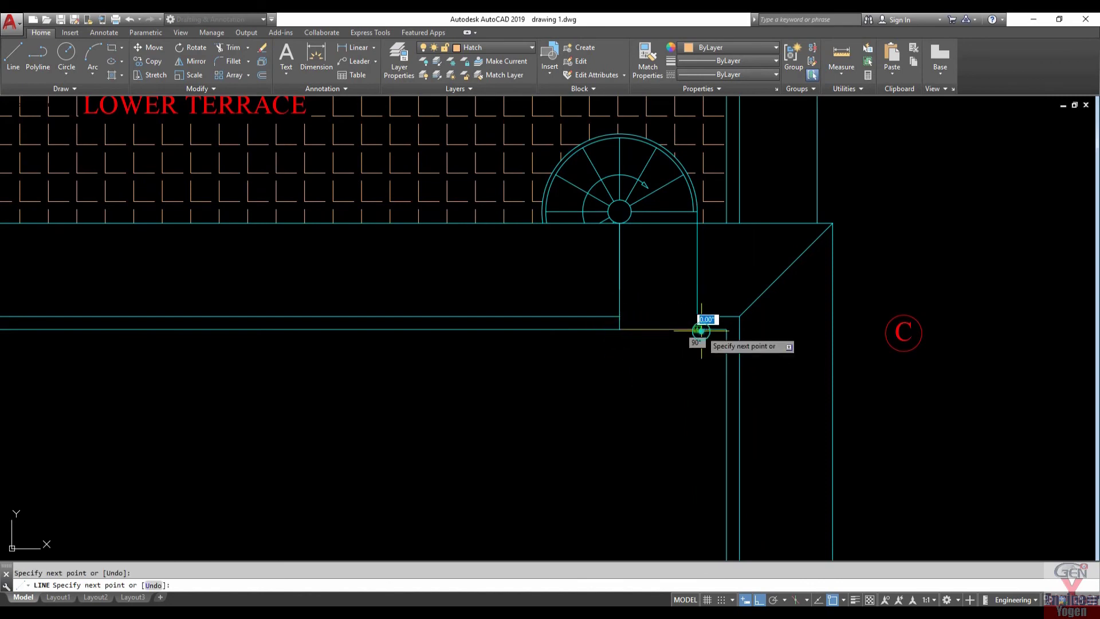
key(Return)
scroll(649, 309, down, 3)
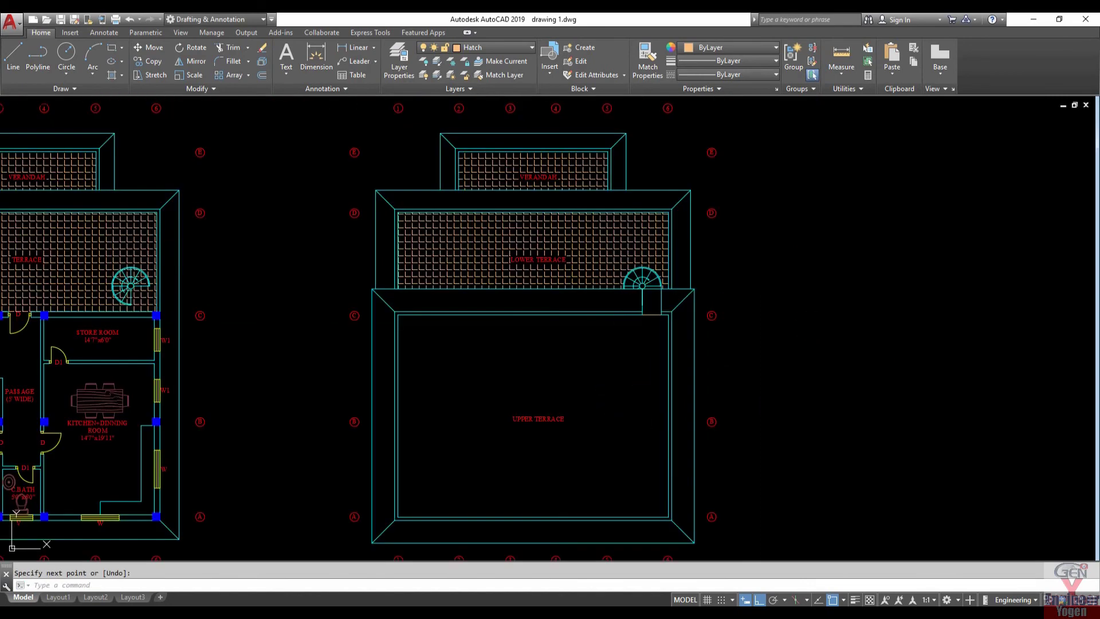
Fill the upper terrace with the grid hatch.
text(h)
key(Return)
click(601, 406)
key(Return)
scroll(655, 304, up, 3)
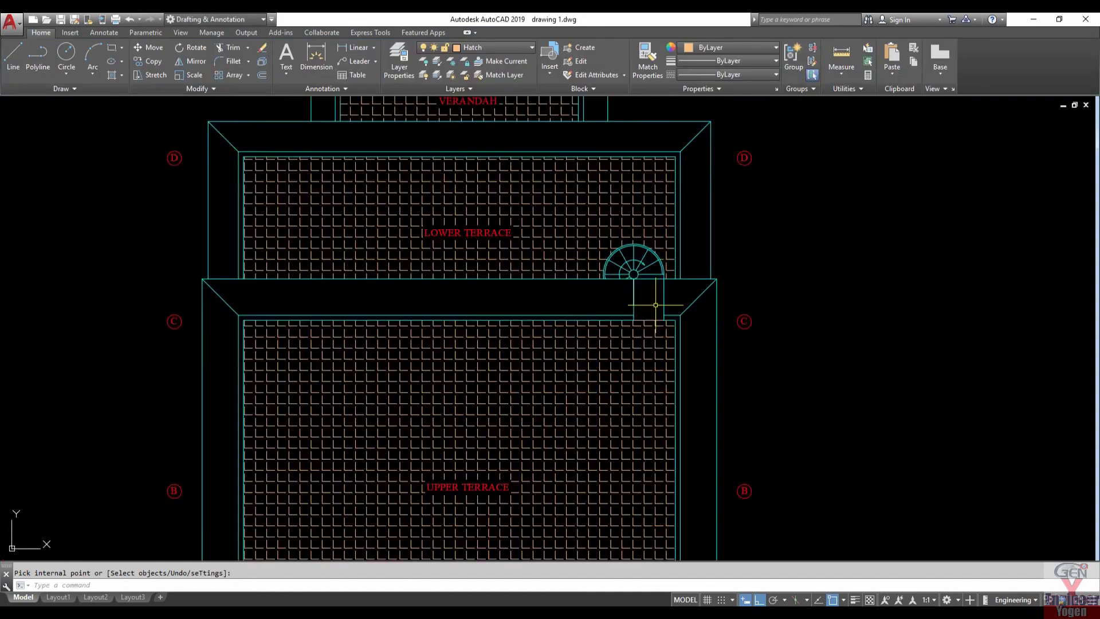
scroll(655, 304, up, 3)
Erase the temporary closing line at the stair.
click(646, 337)
text(E)
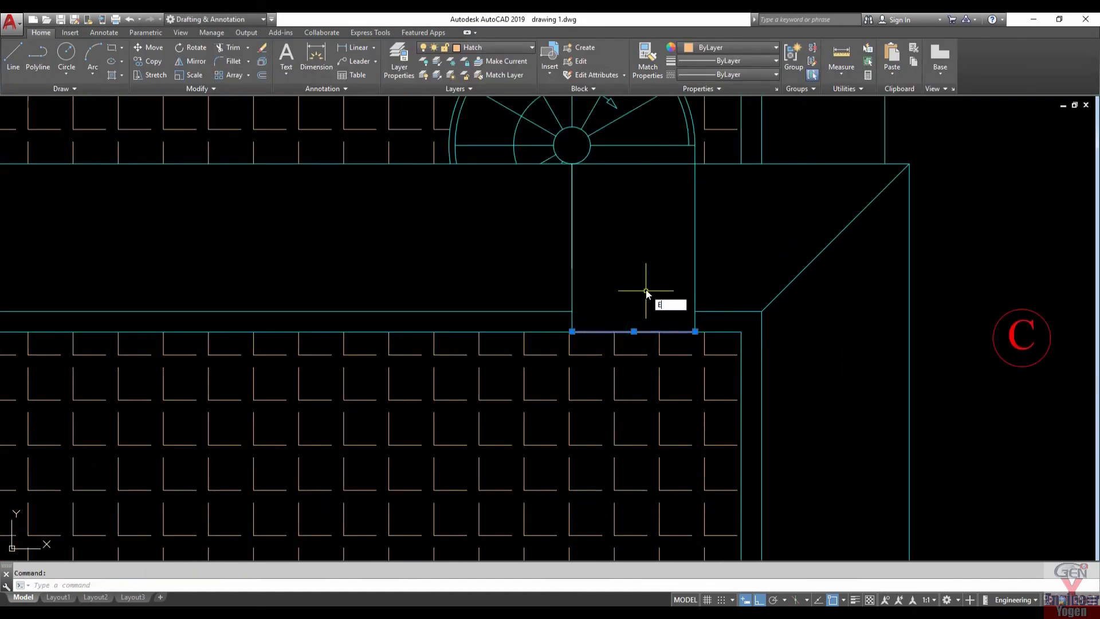
key(Return)
scroll(642, 288, down, 5)
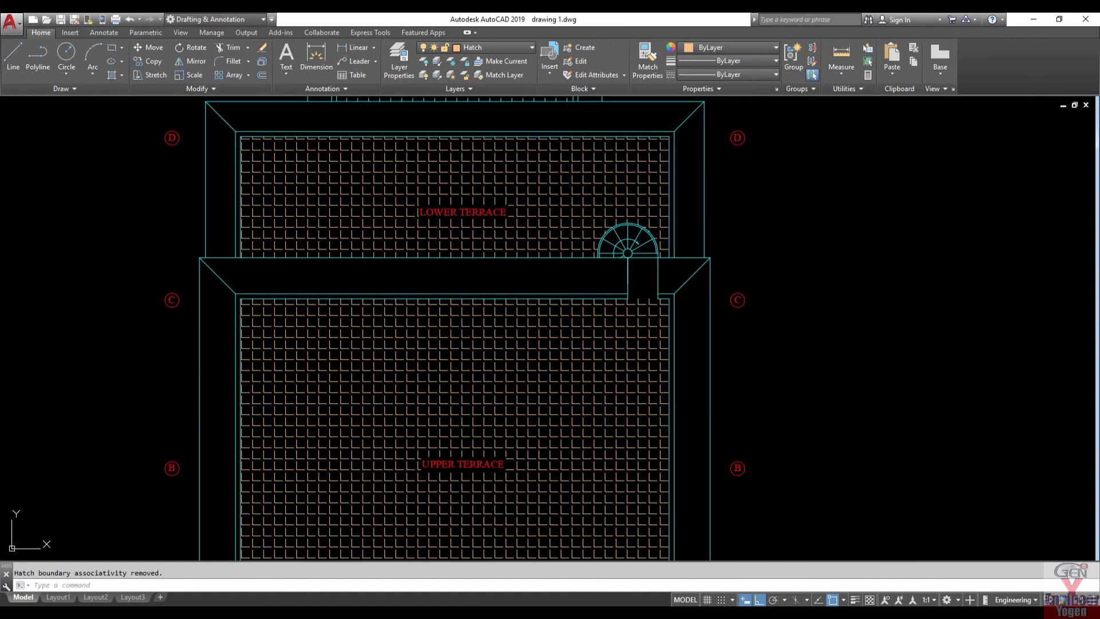
scroll(599, 328, down, 5)
scroll(564, 356, up, 2)
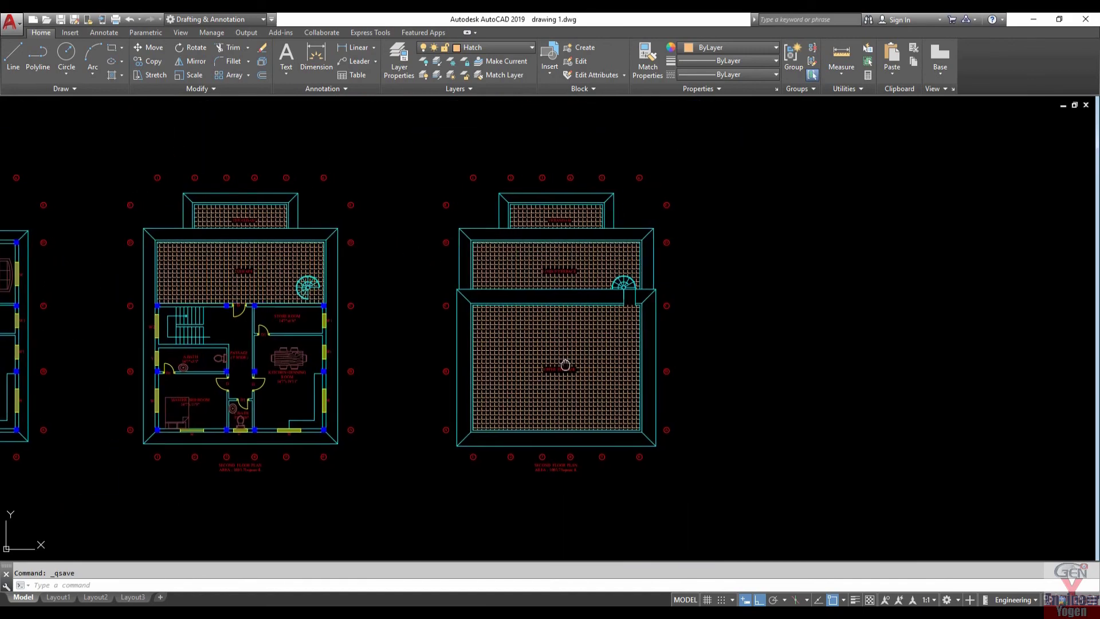
middle_drag(565, 361, 546, 395)
Change the SECOND FLOOR PLAN title text to ROOF.
scroll(492, 504, up, 4)
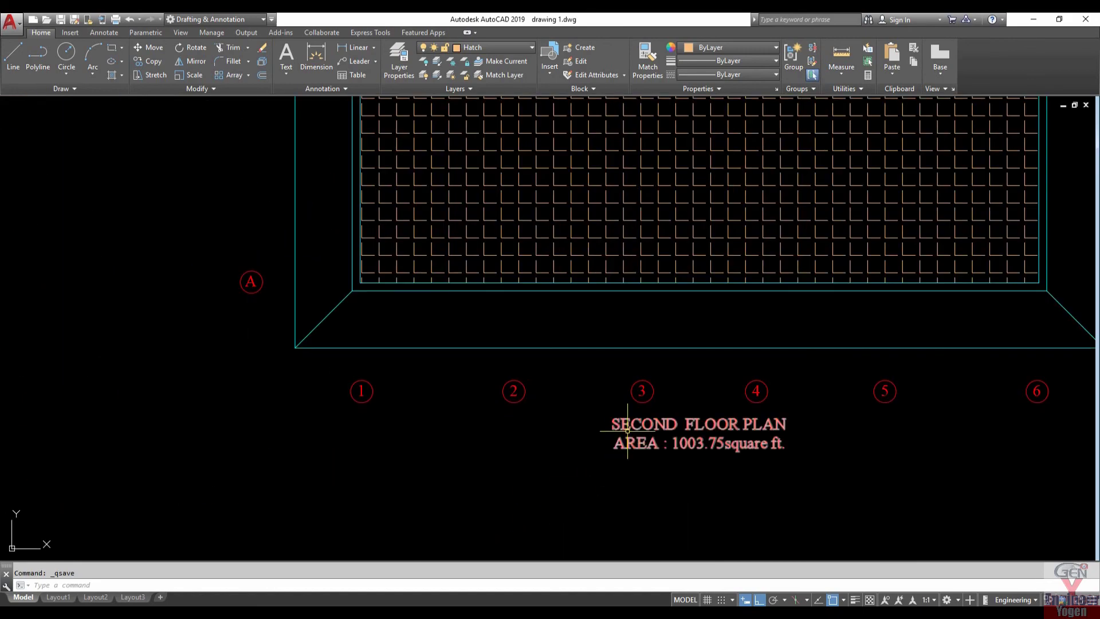
click(636, 424)
double_click(785, 441)
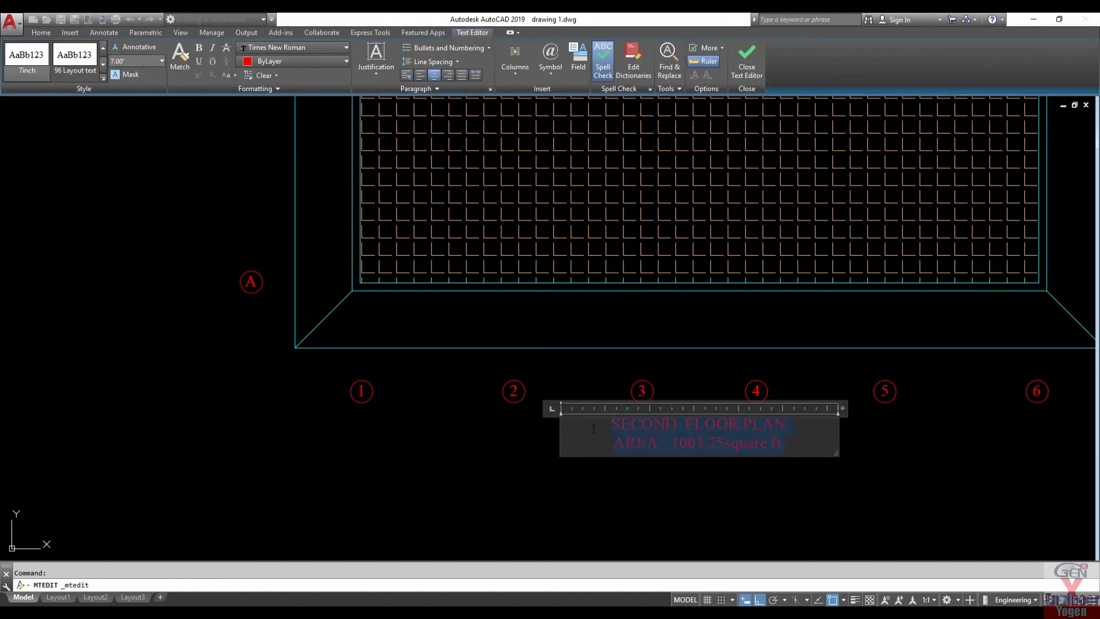
text(ROOF)
click(607, 449)
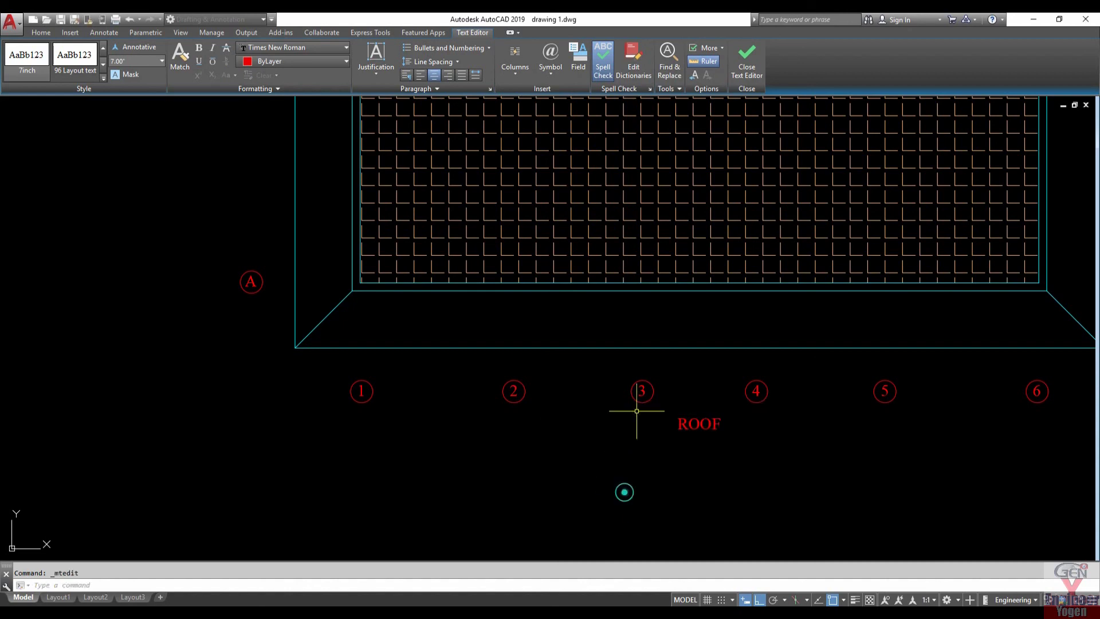
scroll(635, 399, down, 8)
middle_drag(542, 426, 723, 413)
text(LAYO)
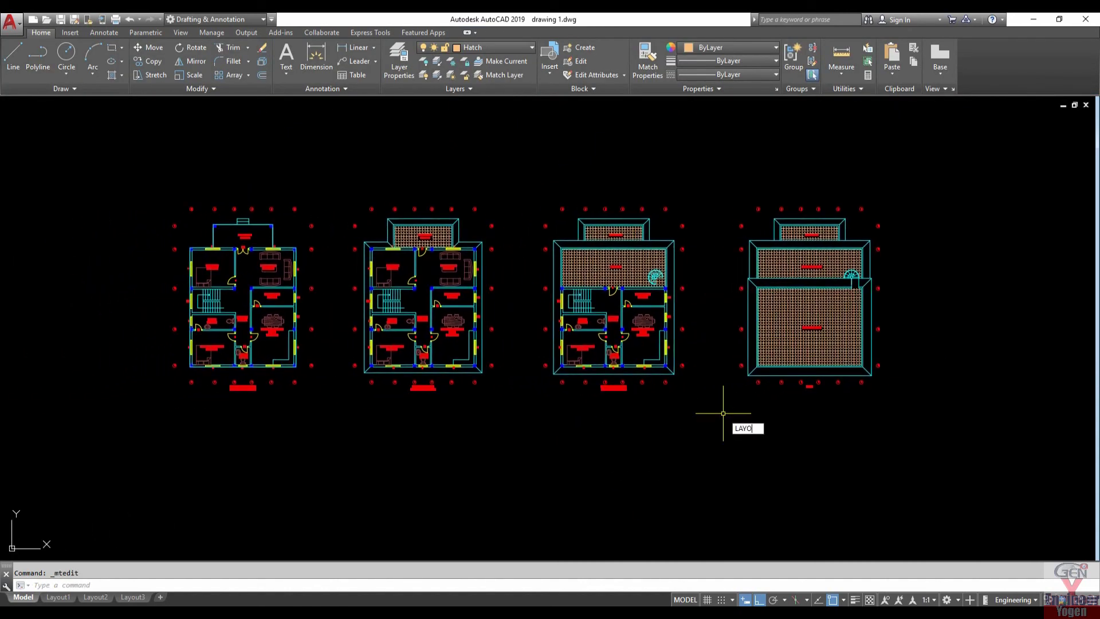
Turn all layers back on with LAYON and save the drawing.
text(N)
key(Return)
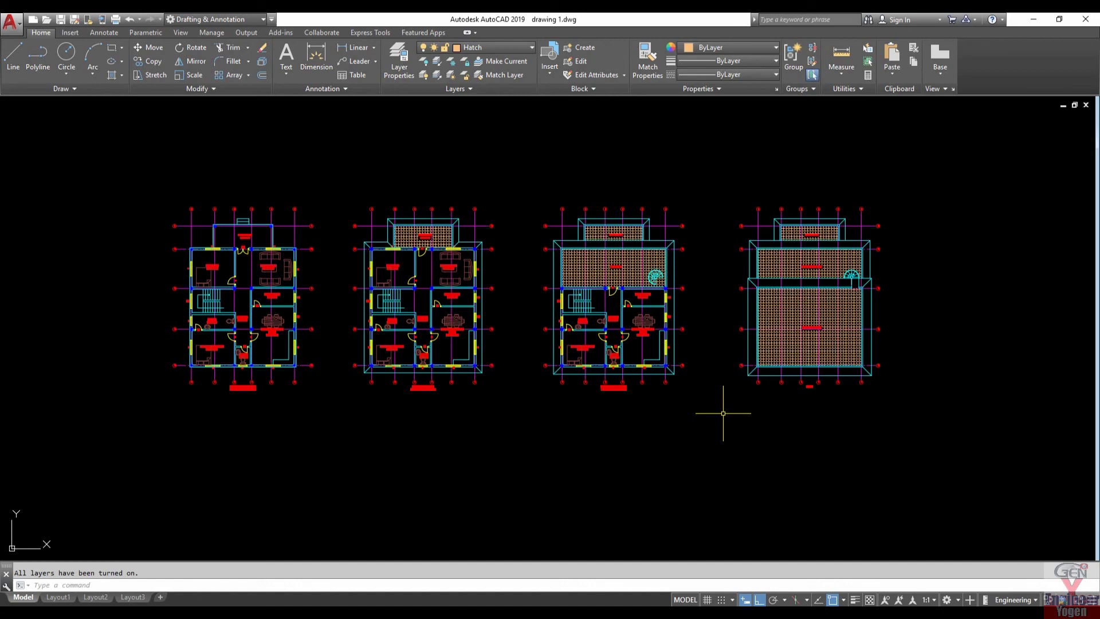
key(ctrl+s)
scroll(746, 326, up, 2)
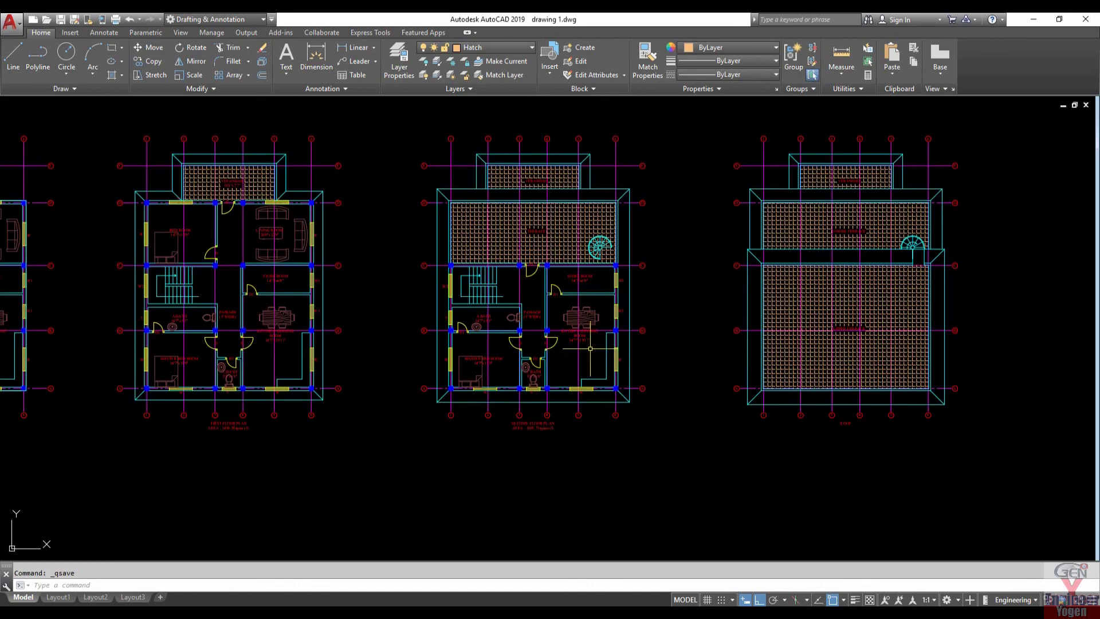
middle_drag(590, 348, 717, 400)
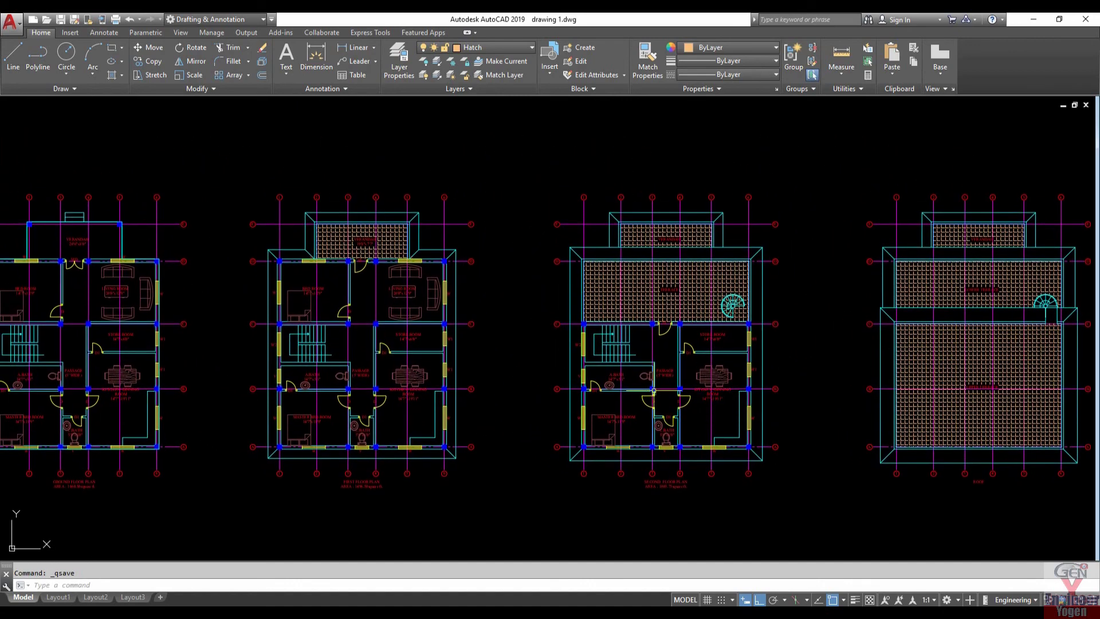
scroll(654, 390, down, 2)
scroll(653, 390, up, 2)
scroll(653, 390, down, 2)
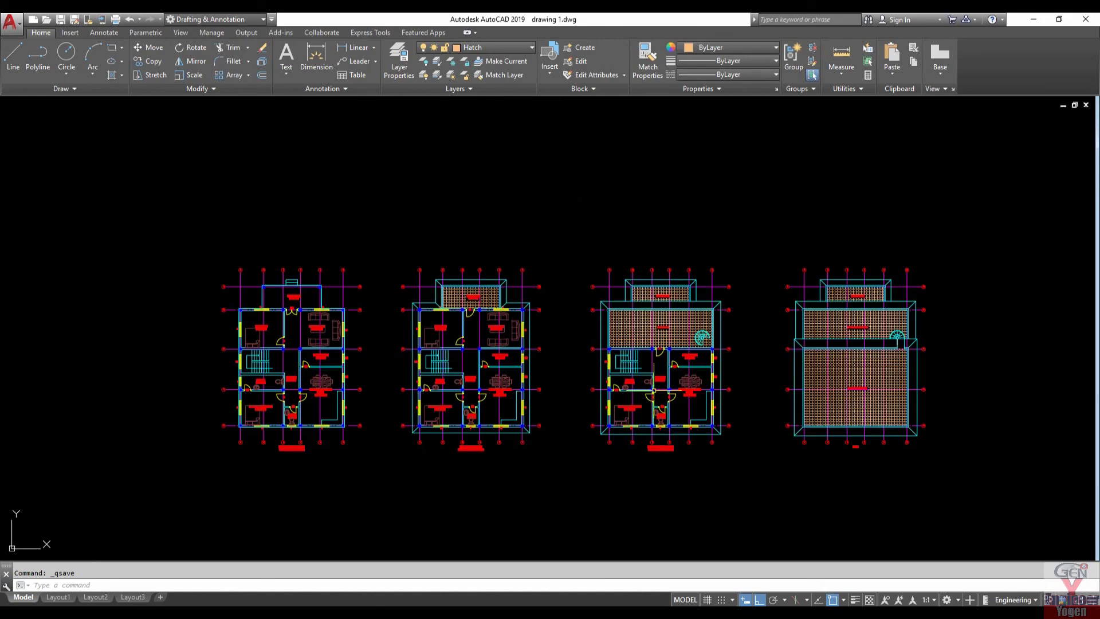
middle_drag(654, 390, 671, 374)
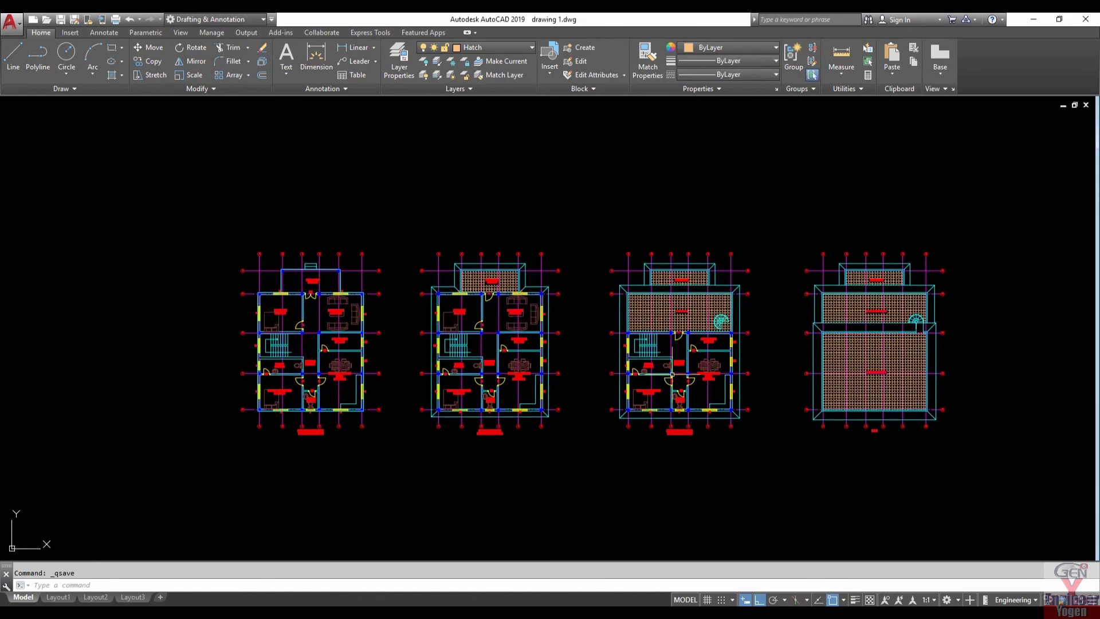